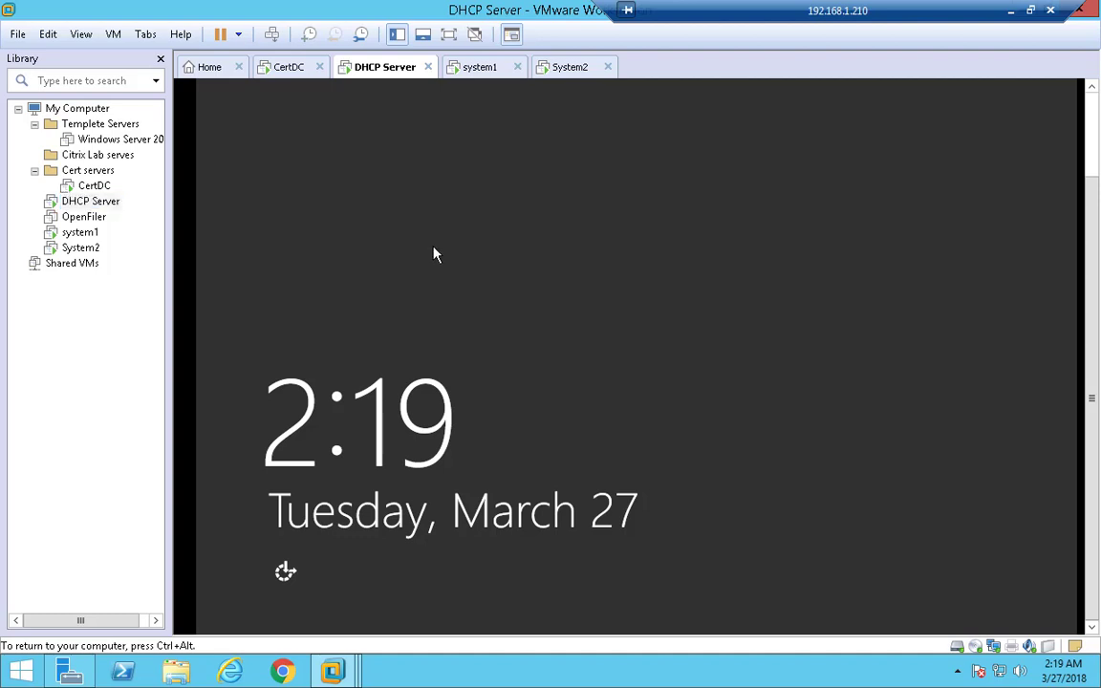
Put the DHCP Server VM in full screen and sign in with the administrator password
{"action": "left_click", "coordinate": [448, 34]}
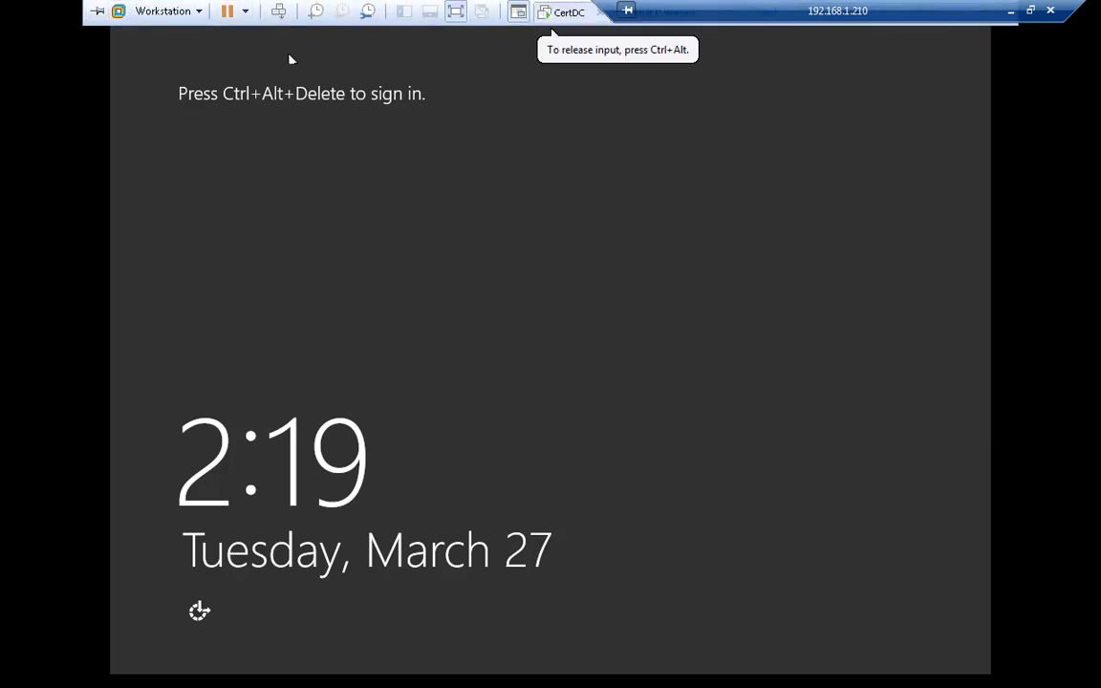
{"action": "left_click", "coordinate": [278, 11]}
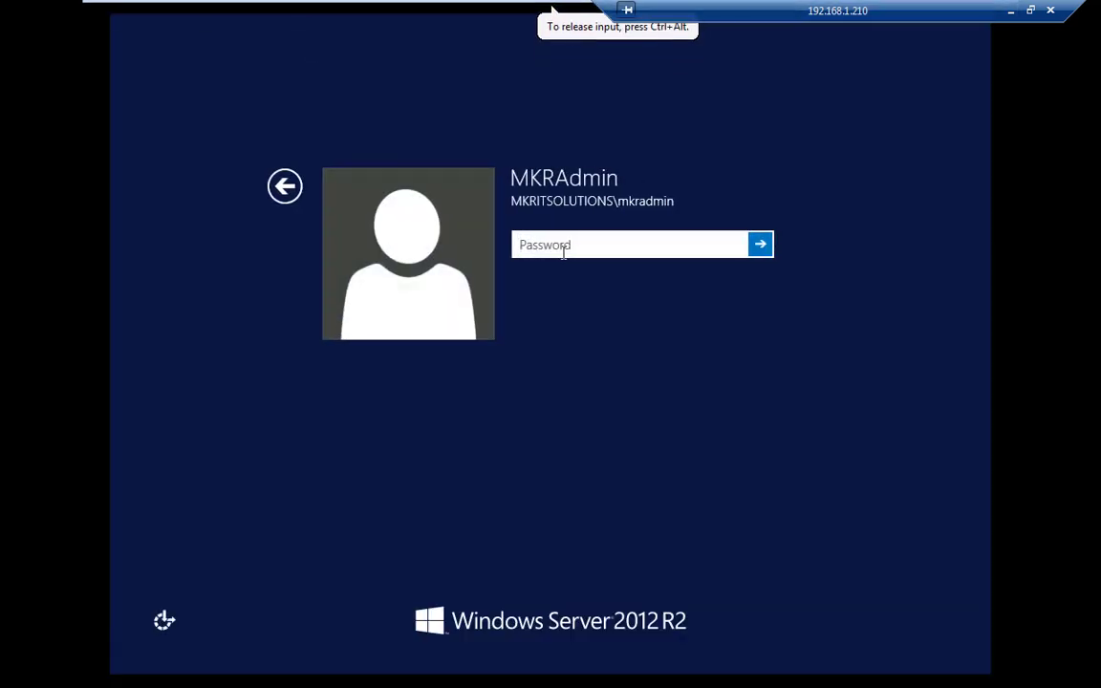
{"action": "type", "text": "••••••••"}
{"action": "key", "text": "Return"}
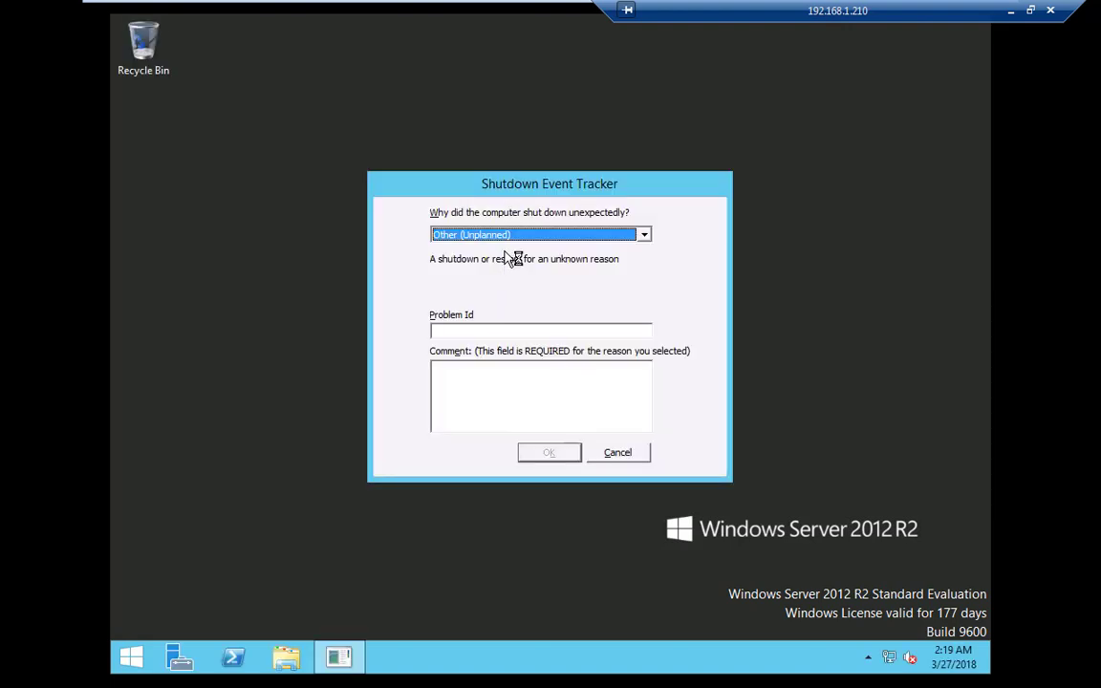
Record 'System Failure: Stop error' as the shutdown reason and restore Server Manager
{"action": "left_click", "coordinate": [513, 234]}
{"action": "left_click", "coordinate": [482, 273]}
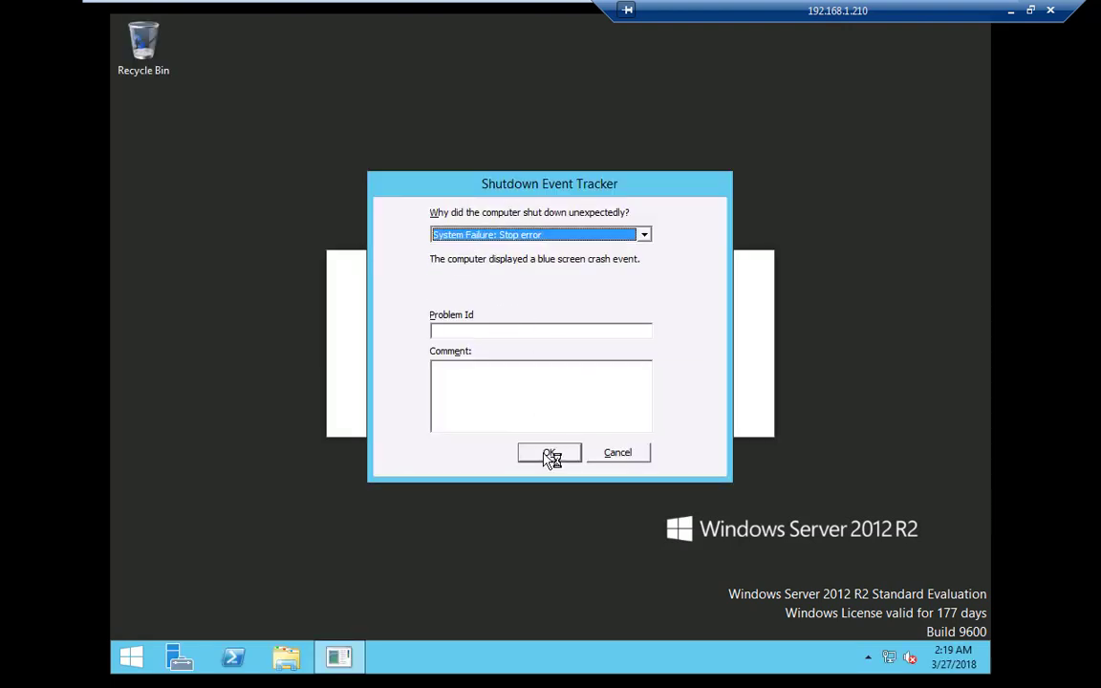
{"action": "left_click", "coordinate": [551, 456]}
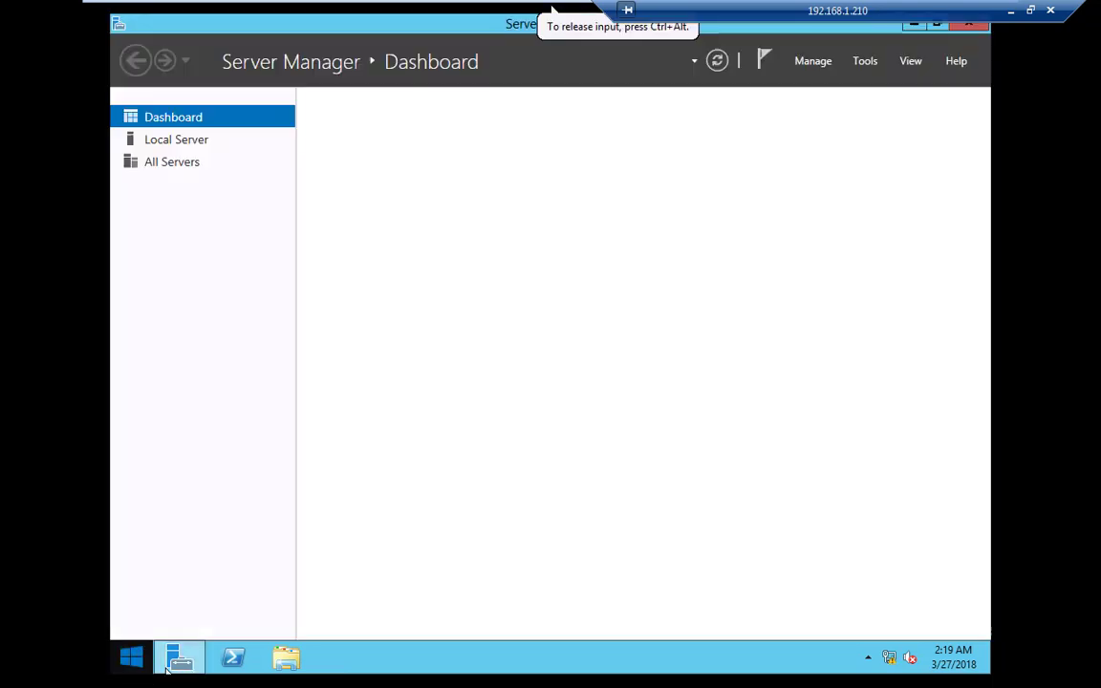
{"action": "left_click", "coordinate": [168, 668]}
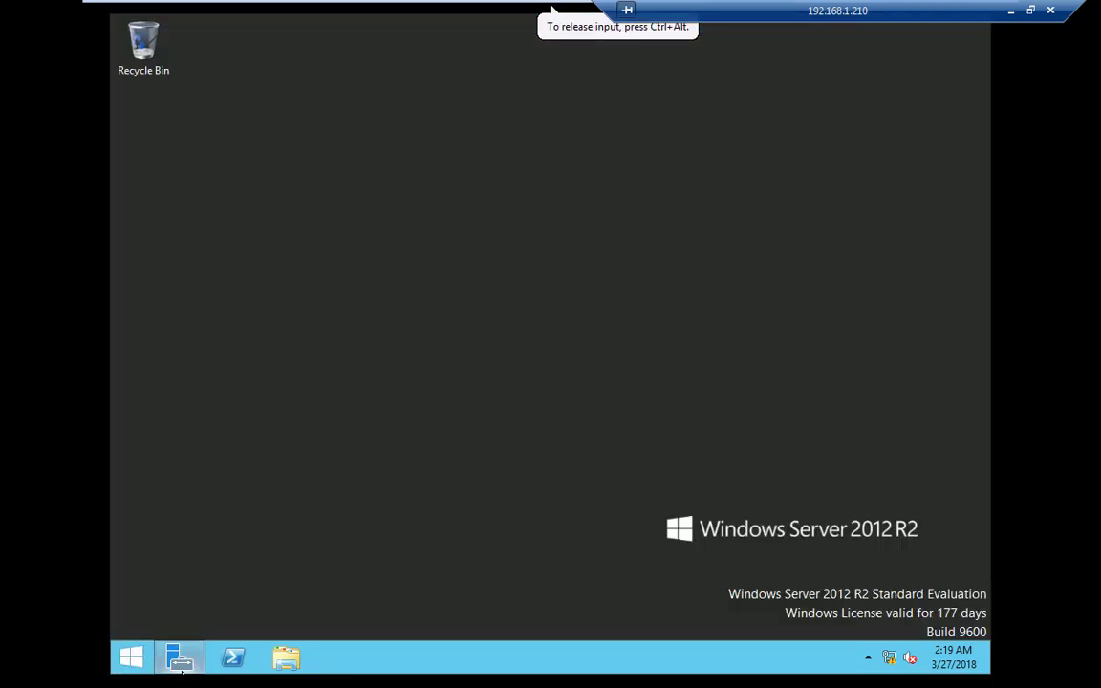
{"action": "left_click", "coordinate": [181, 669]}
Step through the Add Roles and Features Wizard to the features list, then cancel it
{"action": "left_click", "coordinate": [585, 232]}
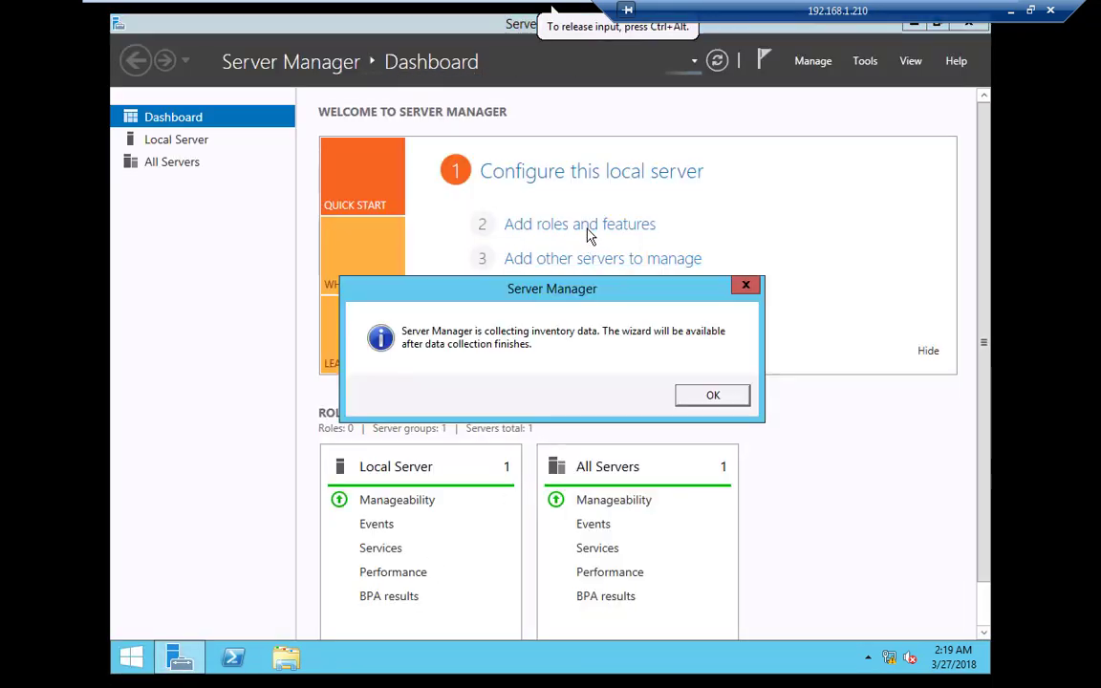
{"action": "left_click", "coordinate": [726, 399]}
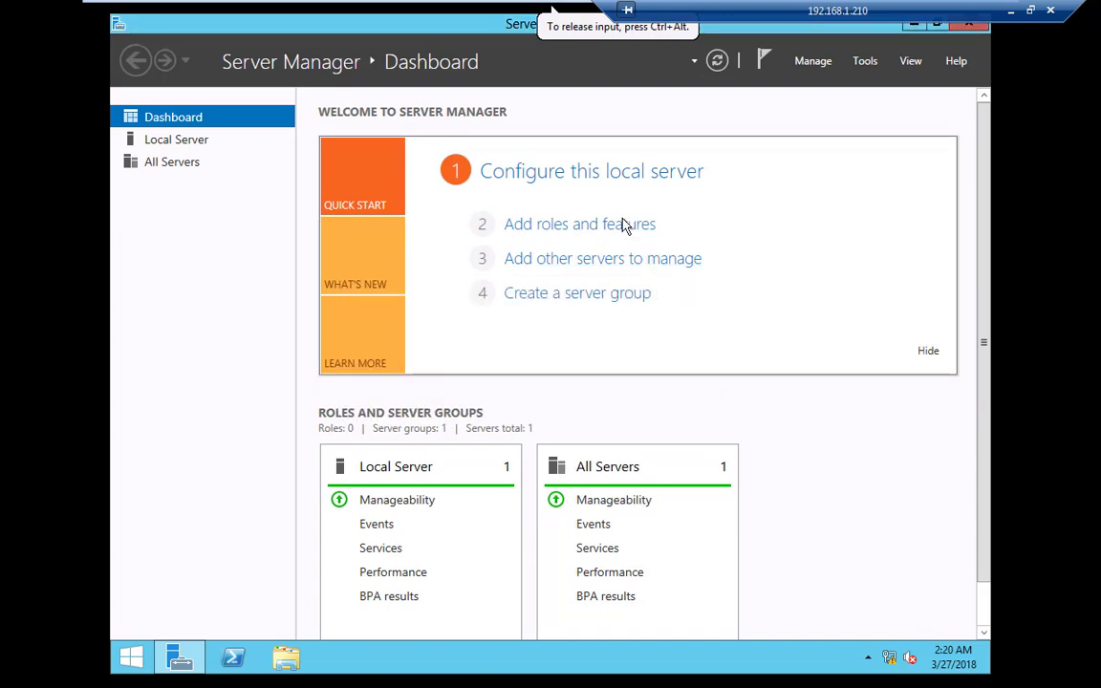
{"action": "left_click", "coordinate": [624, 226]}
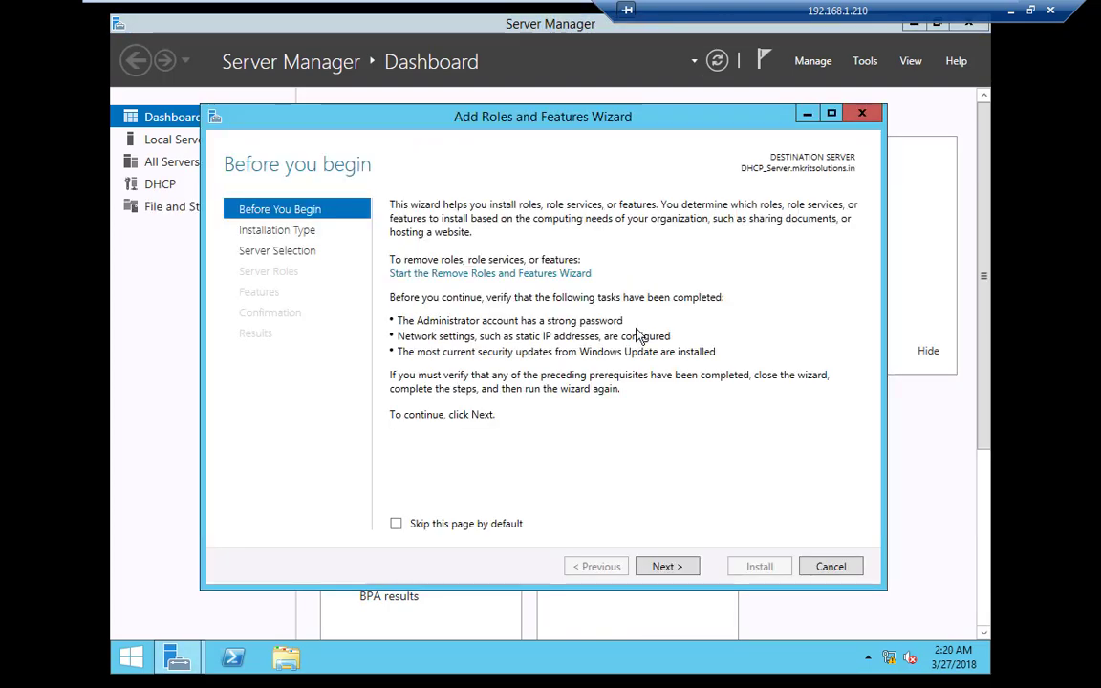
{"action": "left_click", "coordinate": [667, 566]}
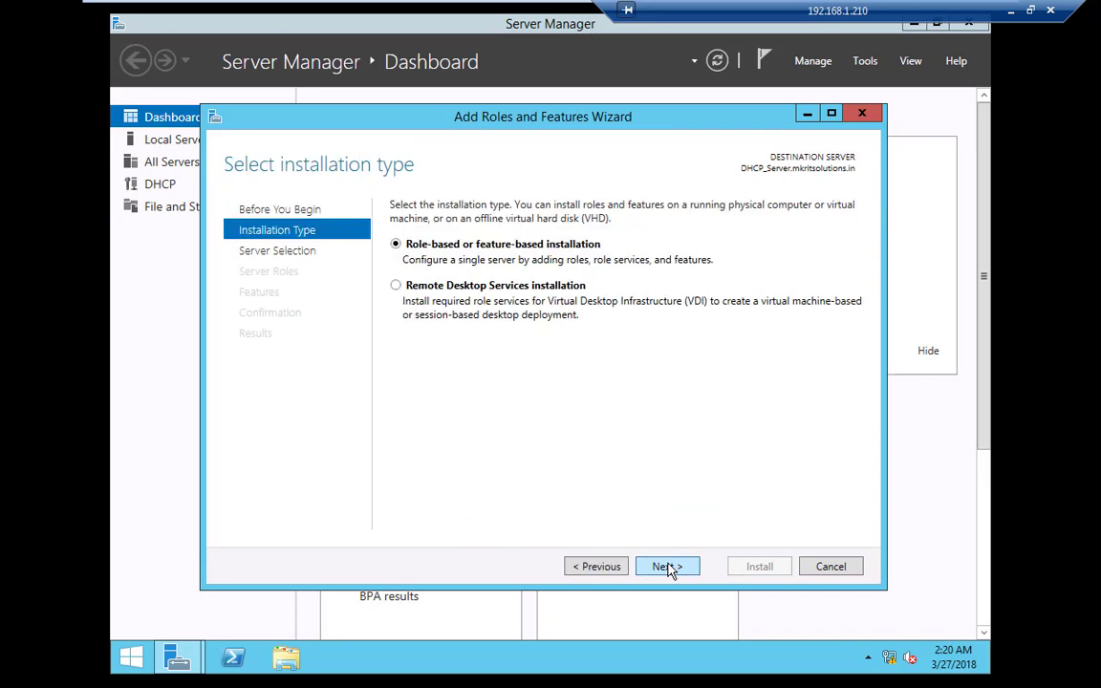
{"action": "left_click", "coordinate": [667, 566]}
{"action": "left_click", "coordinate": [667, 567]}
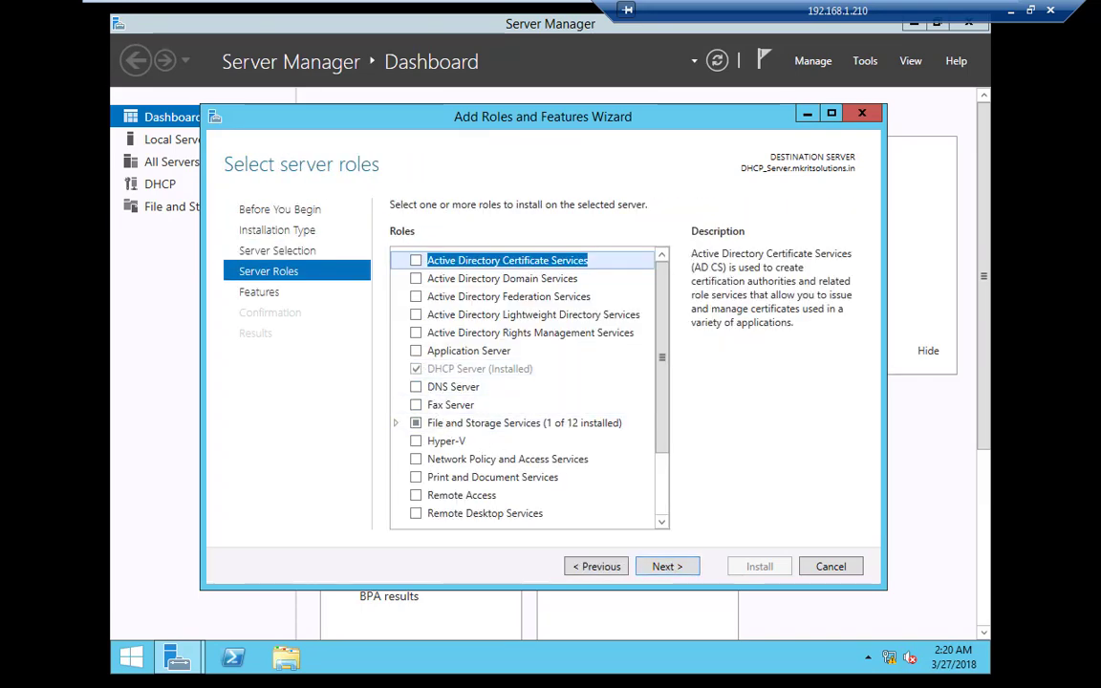
{"action": "left_click", "coordinate": [666, 566]}
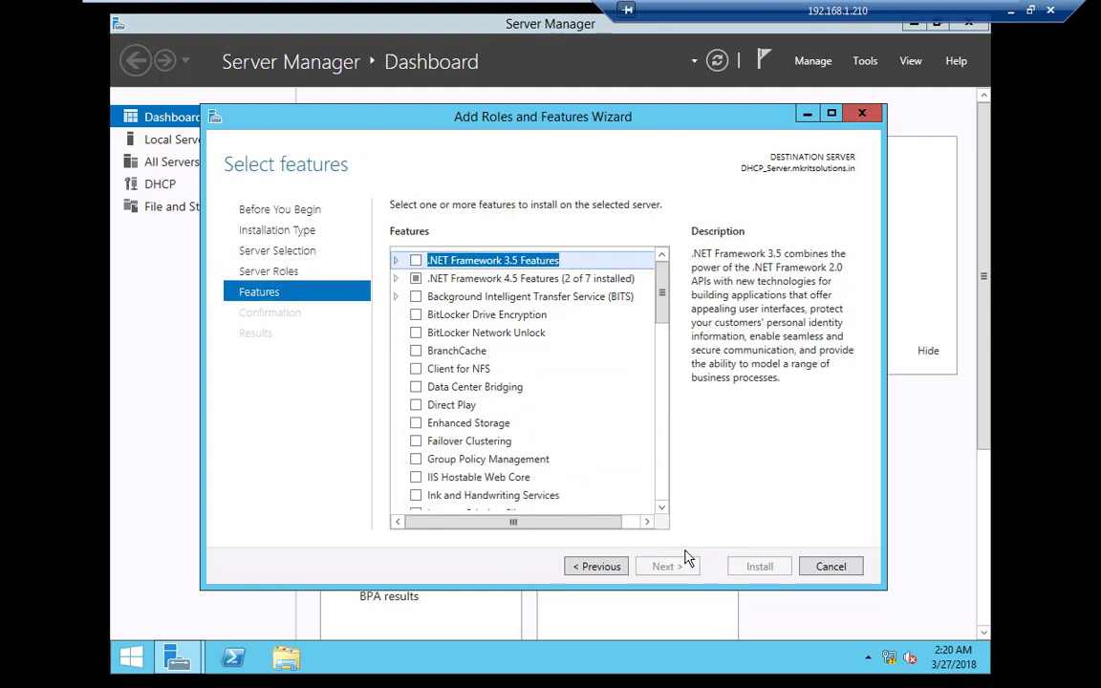
{"action": "left_click", "coordinate": [825, 573]}
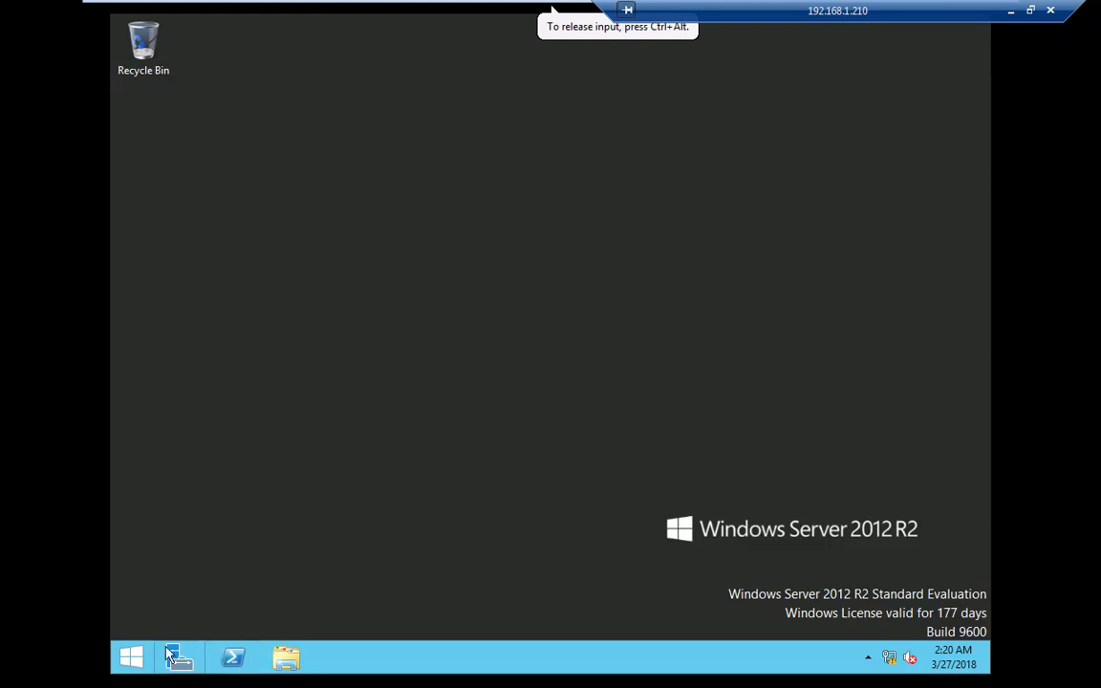
Launch the DHCP console from Start and expand dhcp_server > IPv4 > the 192.168.1.0 scope
{"action": "left_click", "coordinate": [141, 657]}
{"action": "type", "text": "dhcp"}
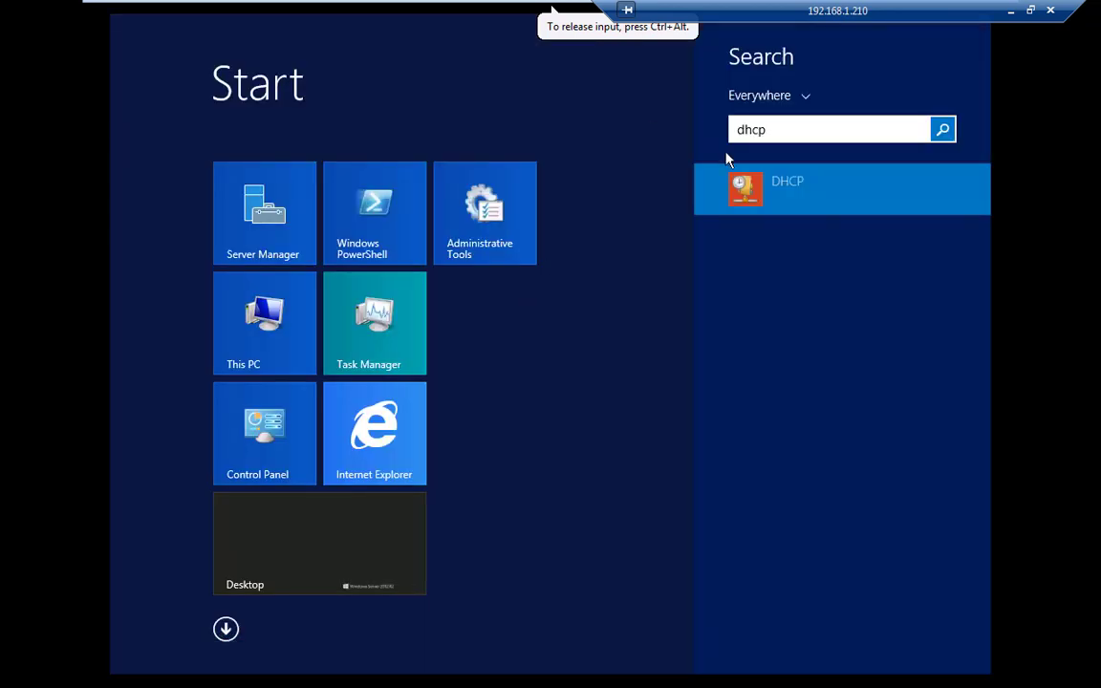
{"action": "left_click", "coordinate": [813, 206]}
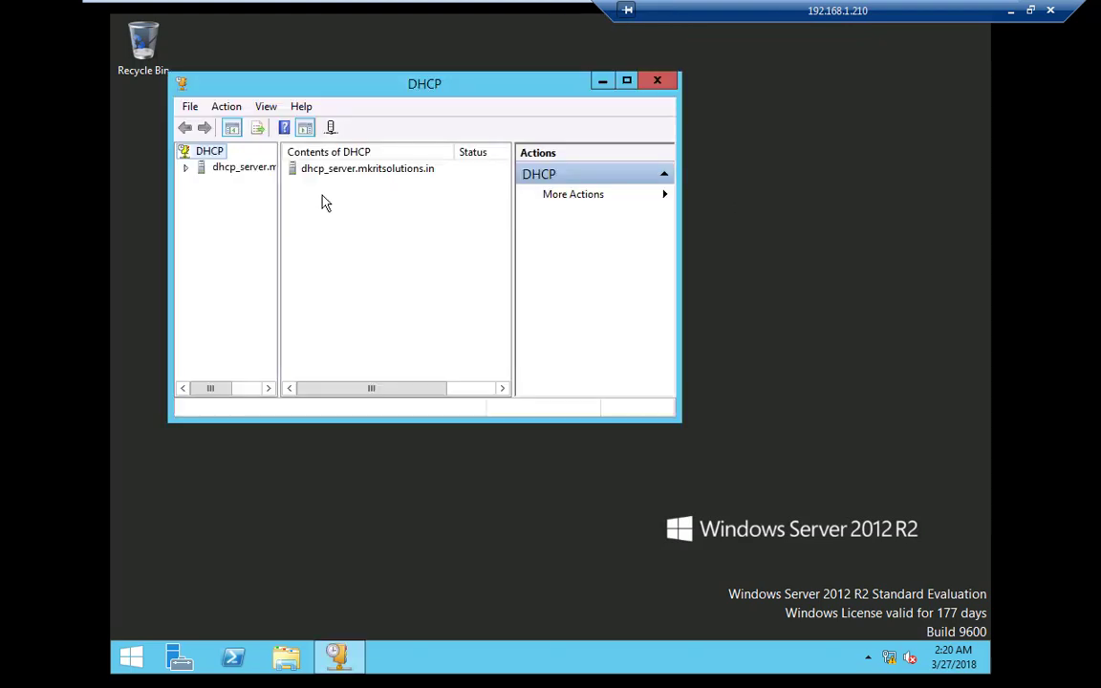
{"action": "double_click", "coordinate": [236, 171]}
{"action": "double_click", "coordinate": [238, 182]}
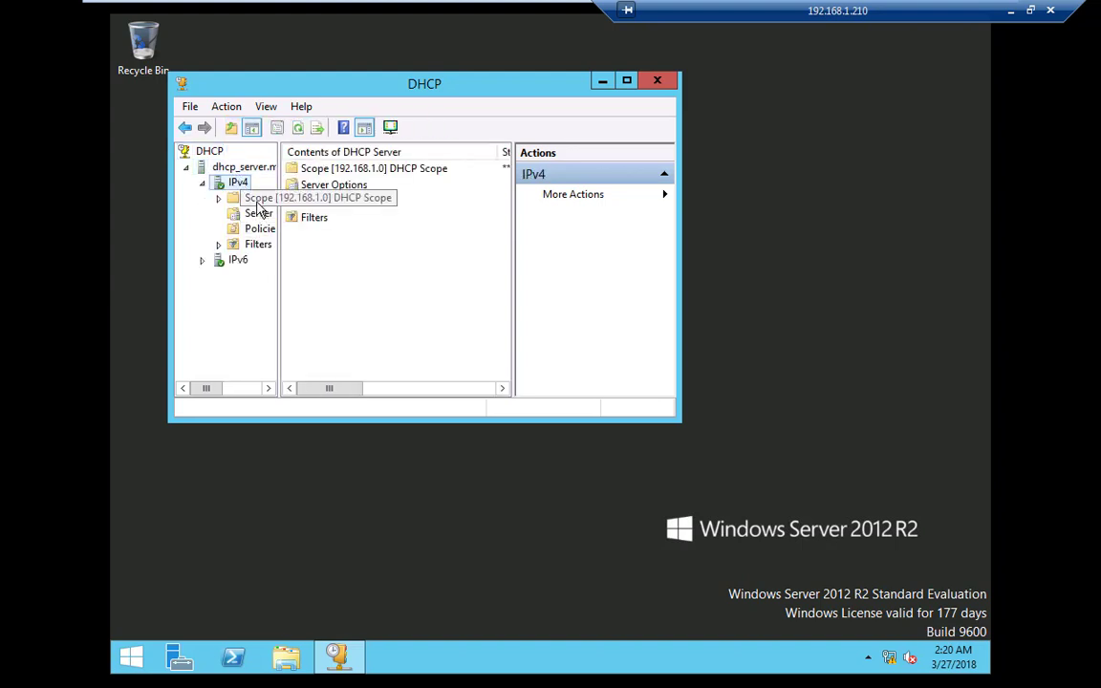
{"action": "double_click", "coordinate": [257, 199]}
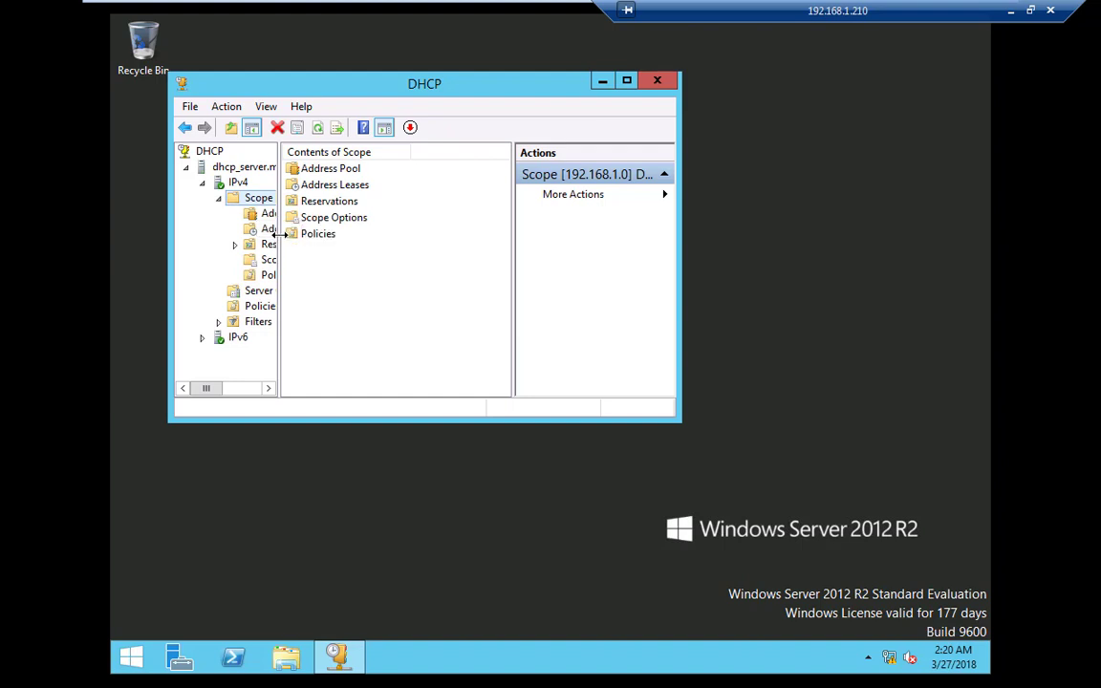
Show the 192.168.1.50–192.168.1.100 address pool in a maximized DHCP window and inspect the range
{"action": "left_click_drag", "start_coordinate": [275, 233], "coordinate": [342, 235]}
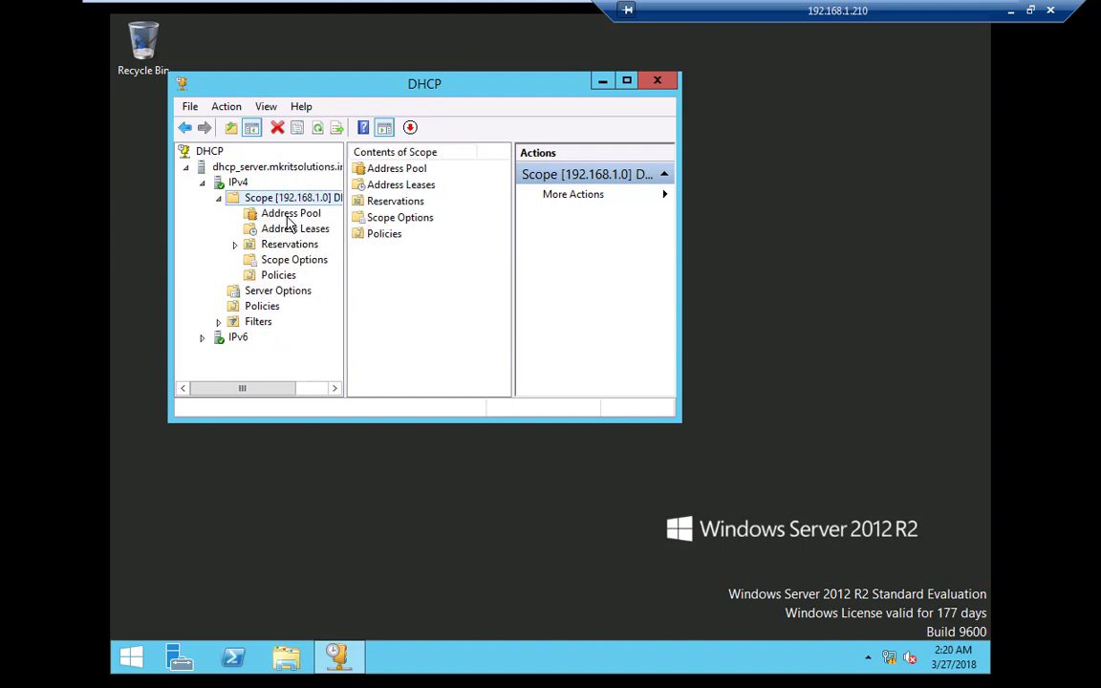
{"action": "left_click", "coordinate": [311, 212]}
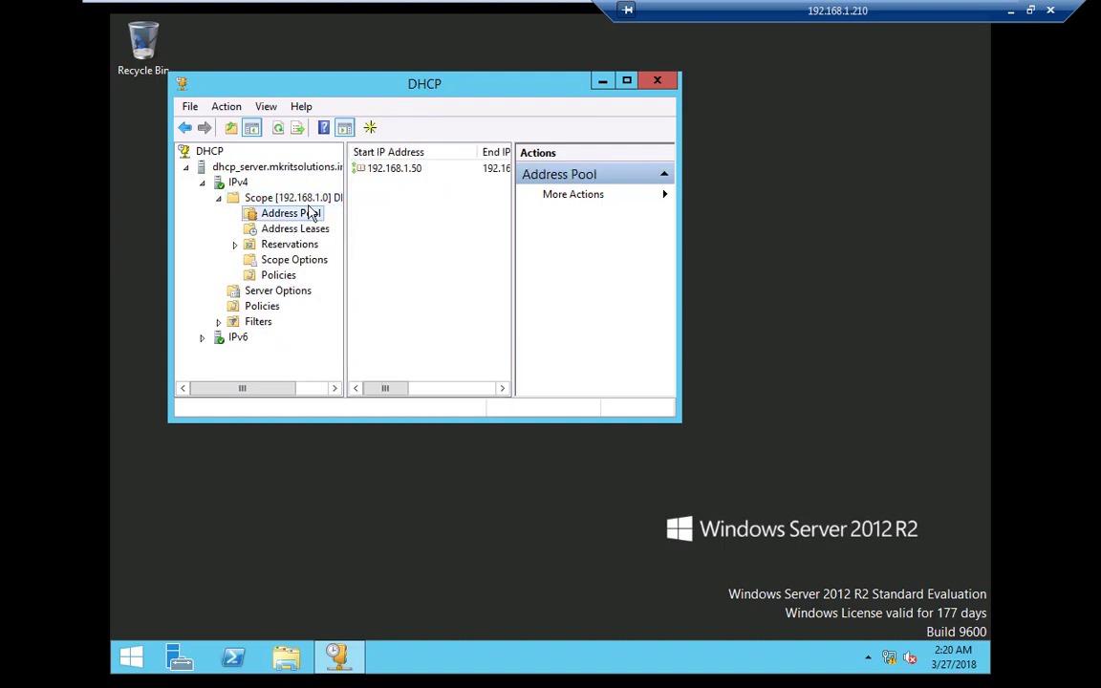
{"action": "double_click", "coordinate": [418, 88]}
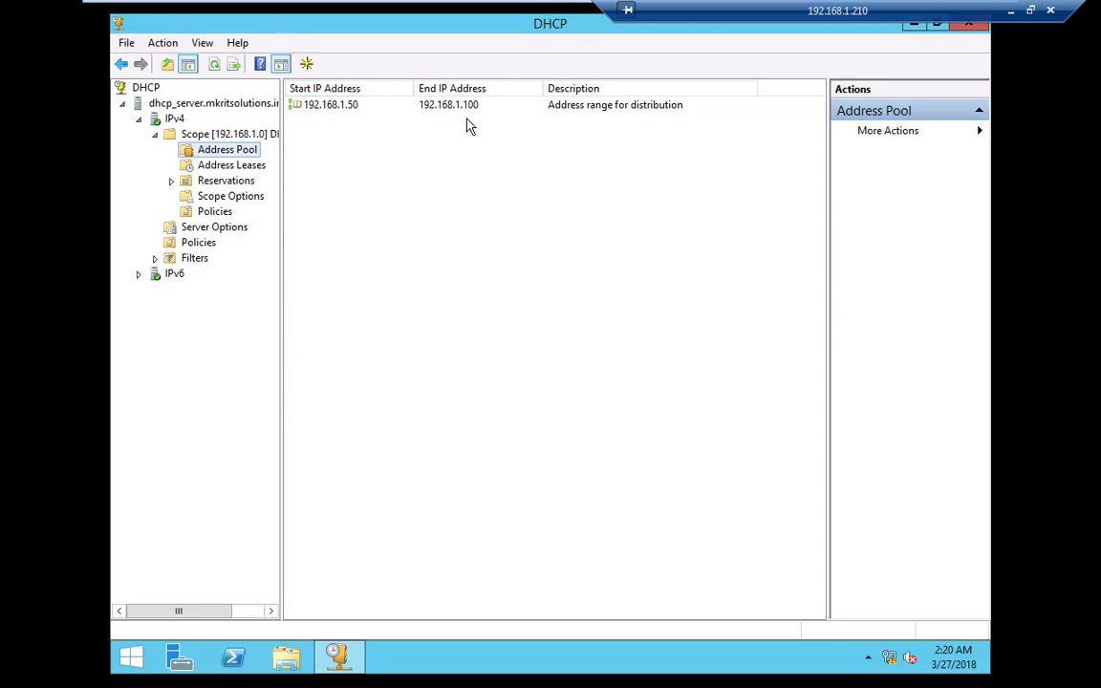
{"action": "left_click", "coordinate": [348, 109]}
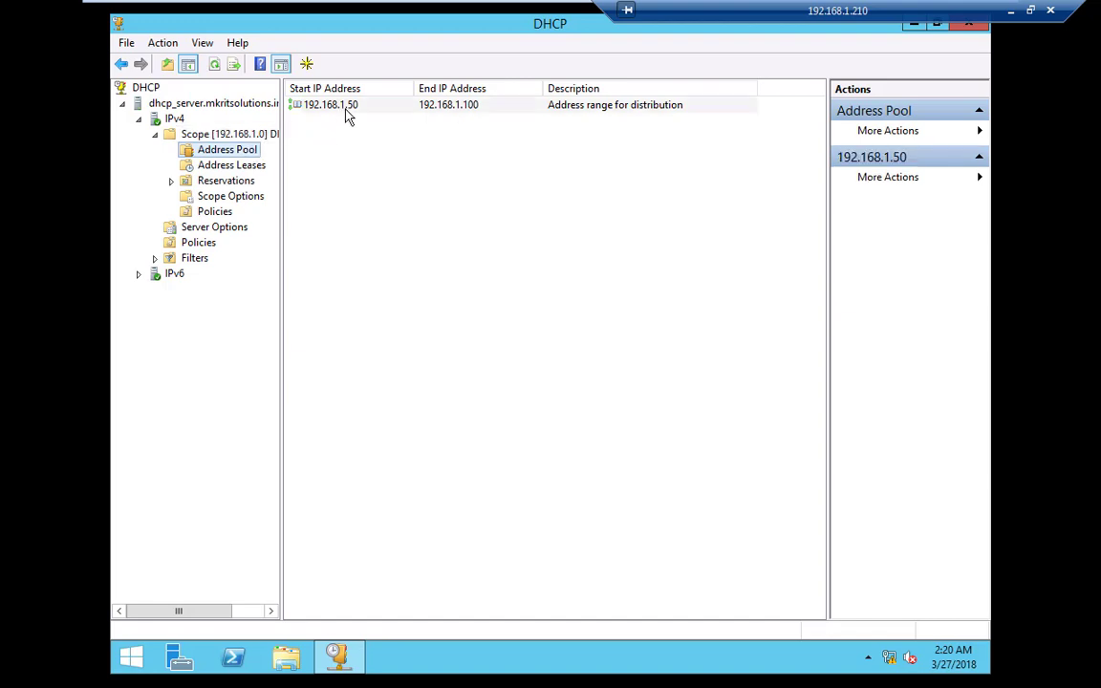
{"action": "right_click", "coordinate": [359, 111]}
{"action": "left_click", "coordinate": [420, 160]}
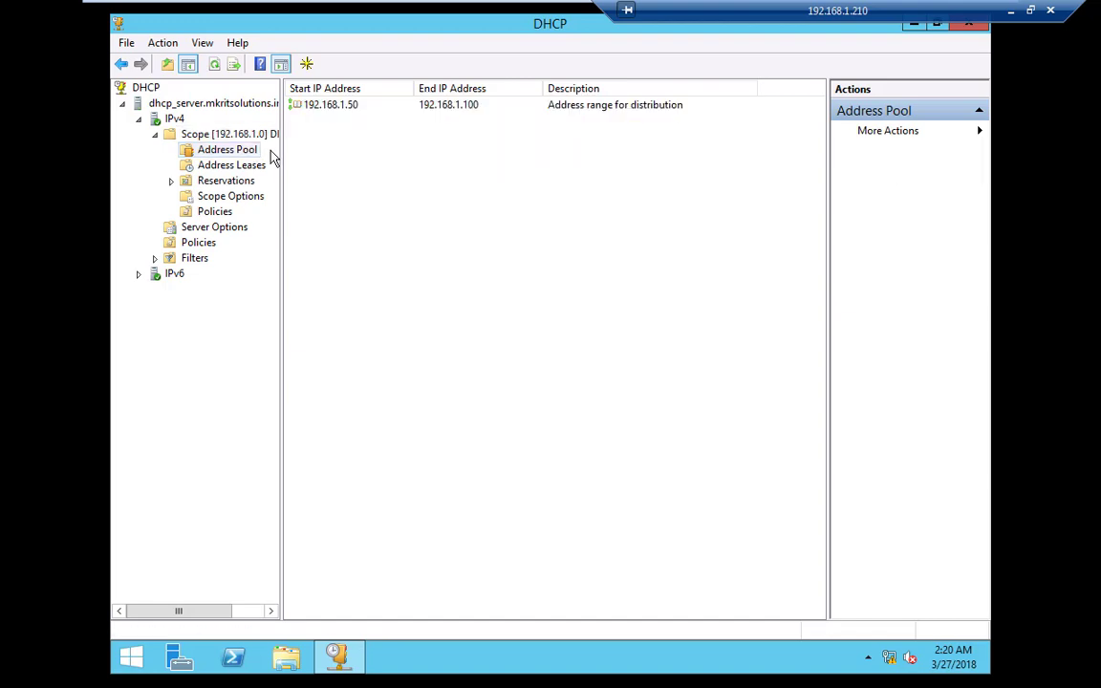
Delete scope 192.168.1.0, confirming both prompts, and start New Scope under IPv4
{"action": "right_click", "coordinate": [222, 138]}
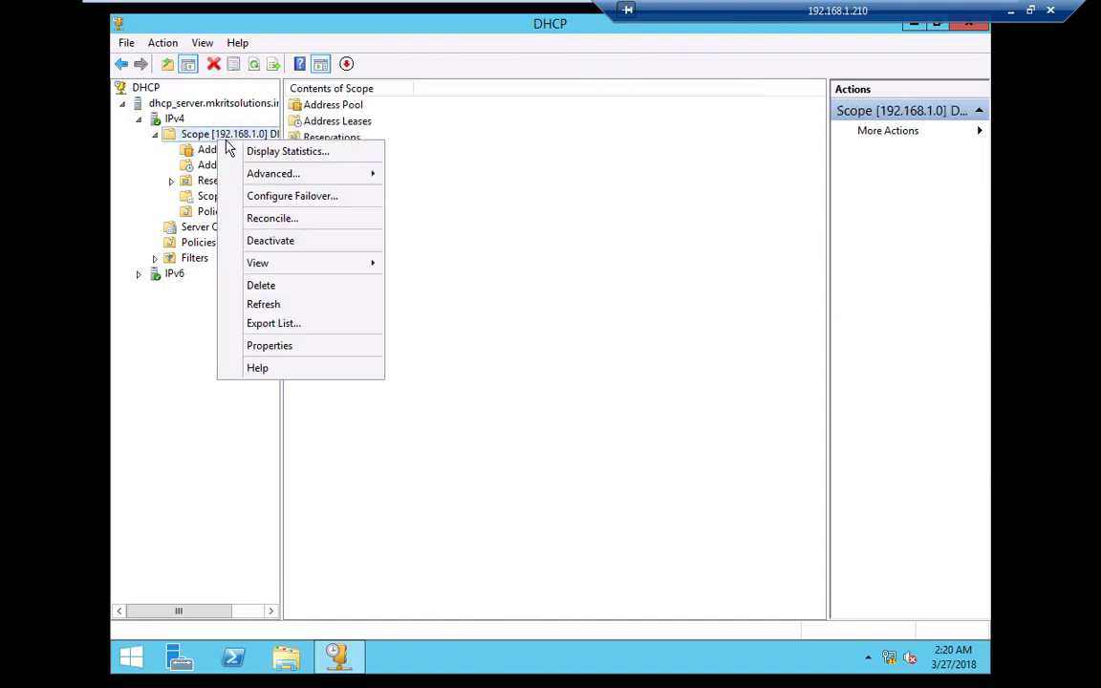
{"action": "left_click", "coordinate": [271, 287]}
{"action": "left_click", "coordinate": [625, 399]}
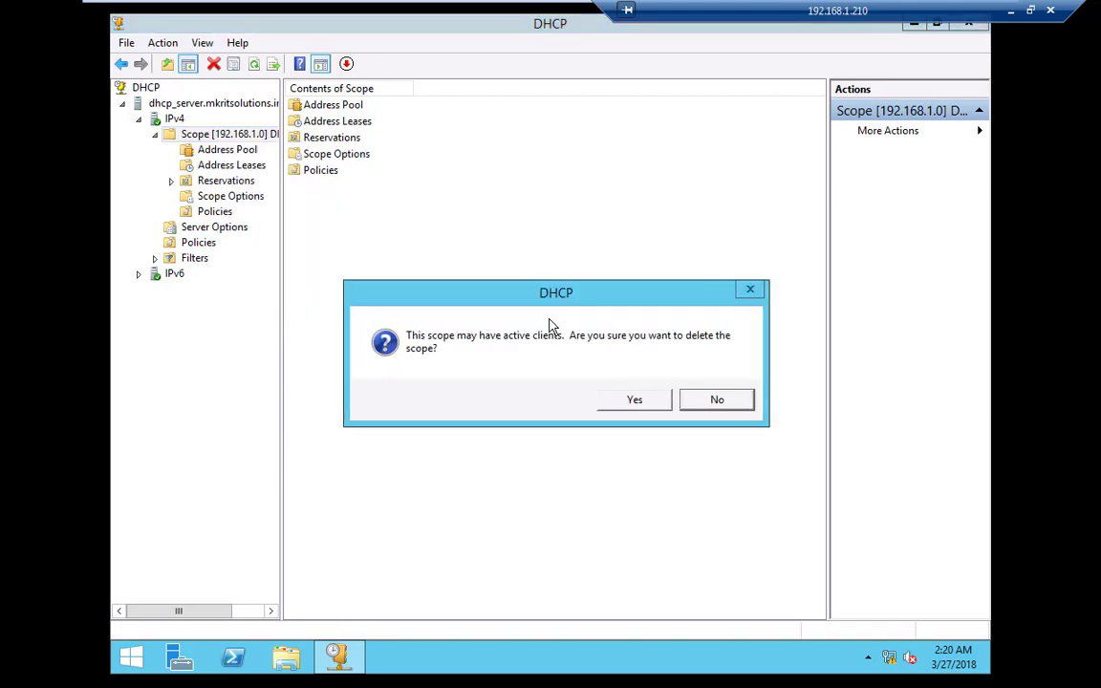
{"action": "left_click", "coordinate": [632, 400]}
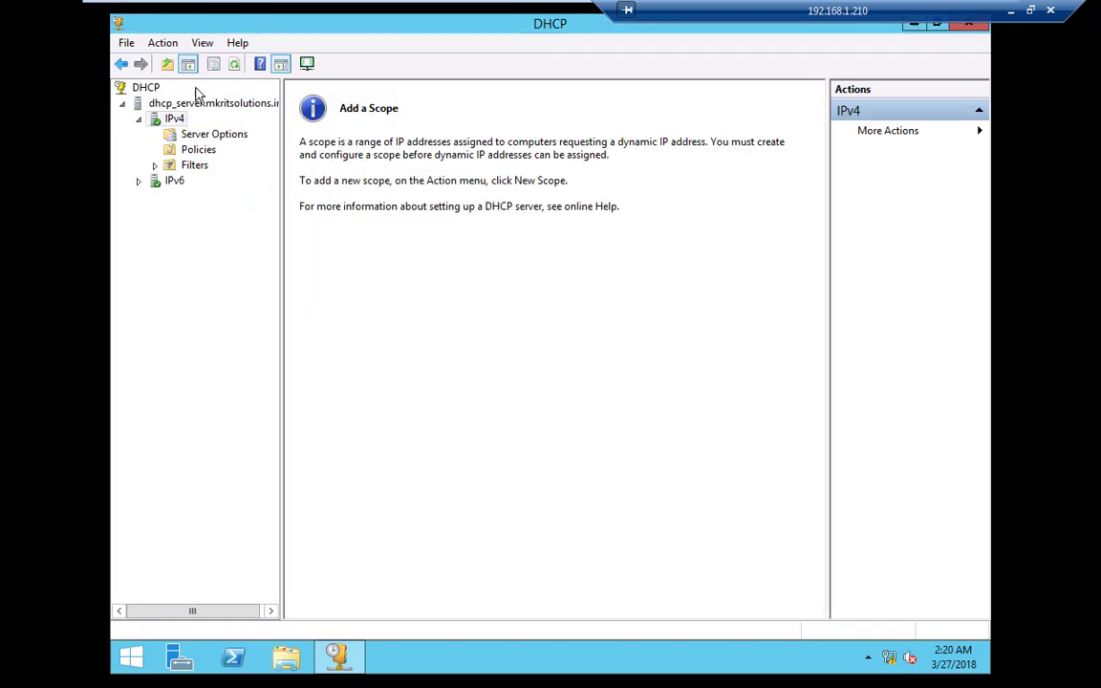
{"action": "right_click", "coordinate": [178, 118]}
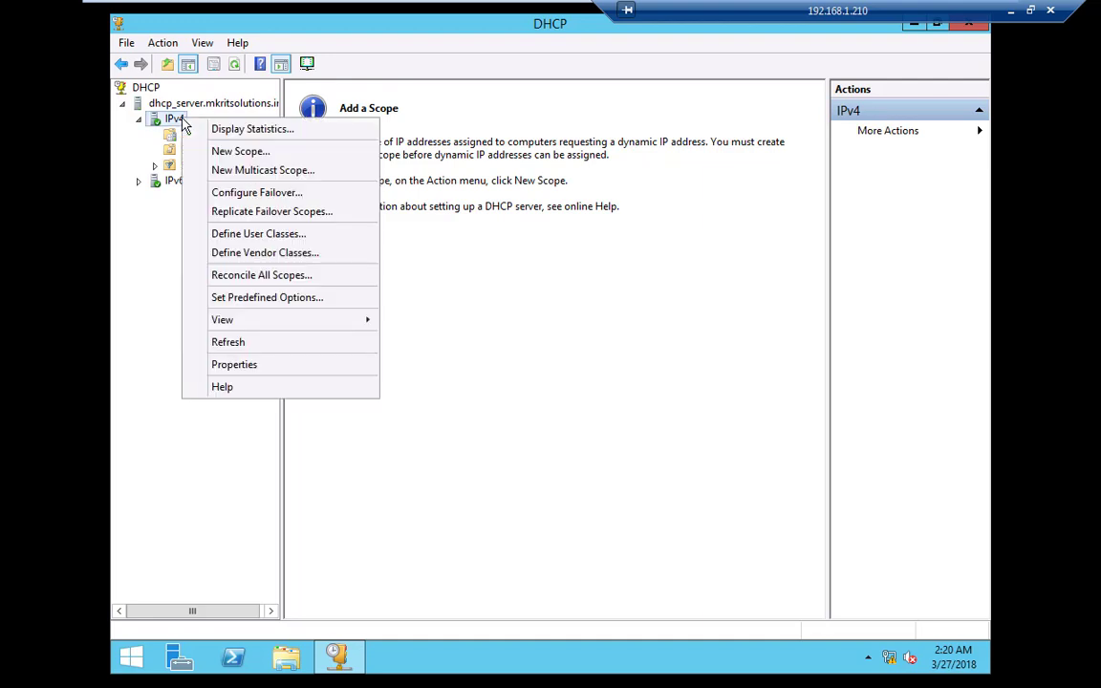
{"action": "left_click", "coordinate": [286, 153]}
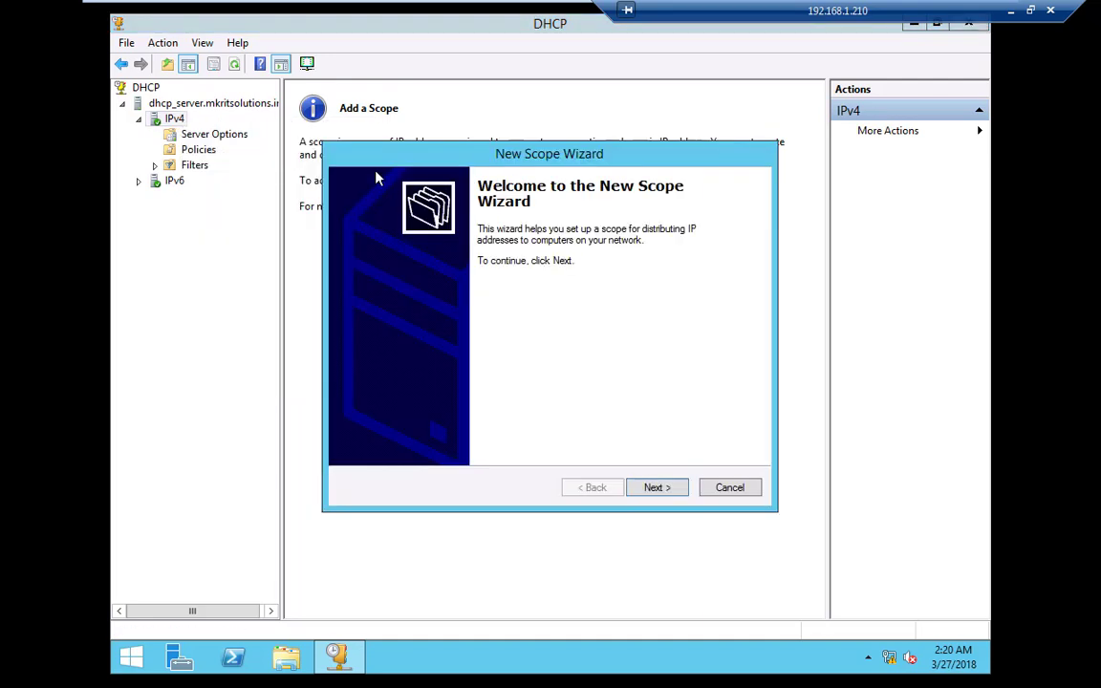
Name the new scope 'Scope1' with range 192.168.1.20–192.168.1.50 and prefix length 24
{"action": "left_click", "coordinate": [654, 487]}
{"action": "type", "text": "Sc"}
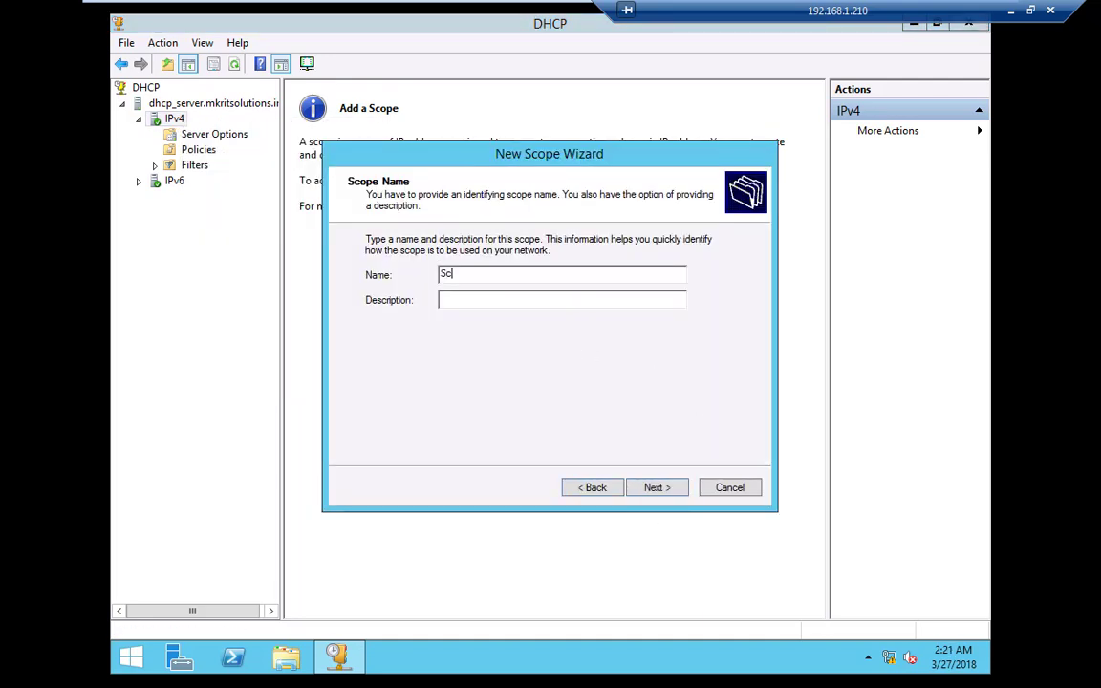
{"action": "type", "text": "ope1"}
{"action": "left_click", "coordinate": [655, 489]}
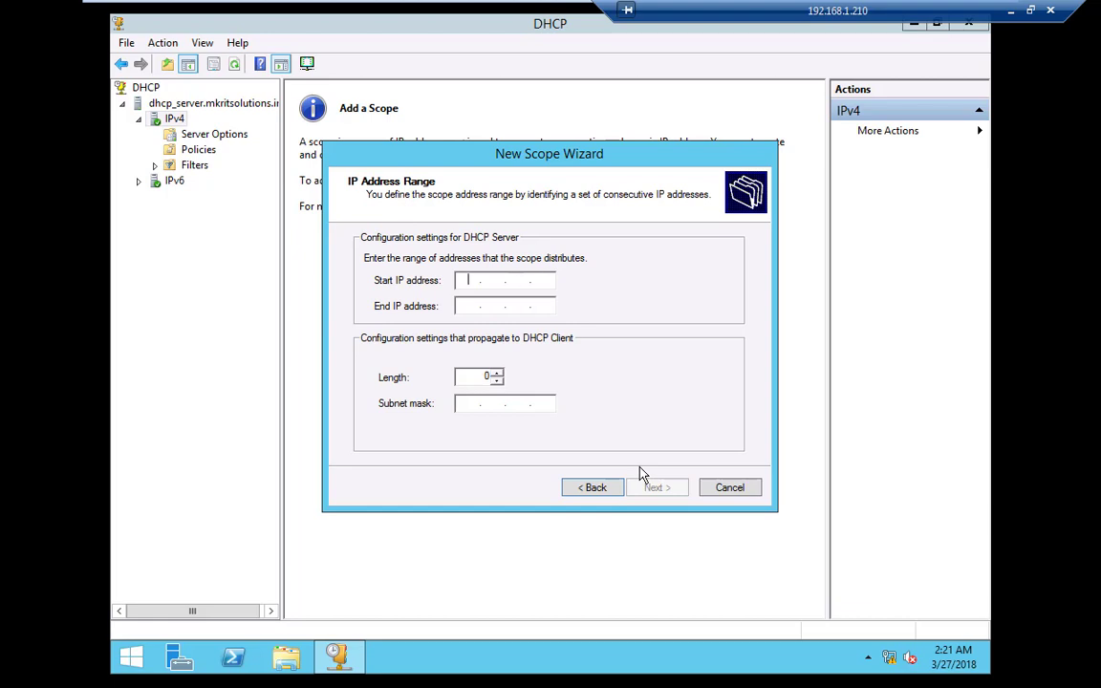
{"action": "type", "text": "192.168.1.20"}
{"action": "key", "text": "Tab"}
{"action": "type", "text": "192.168.1"}
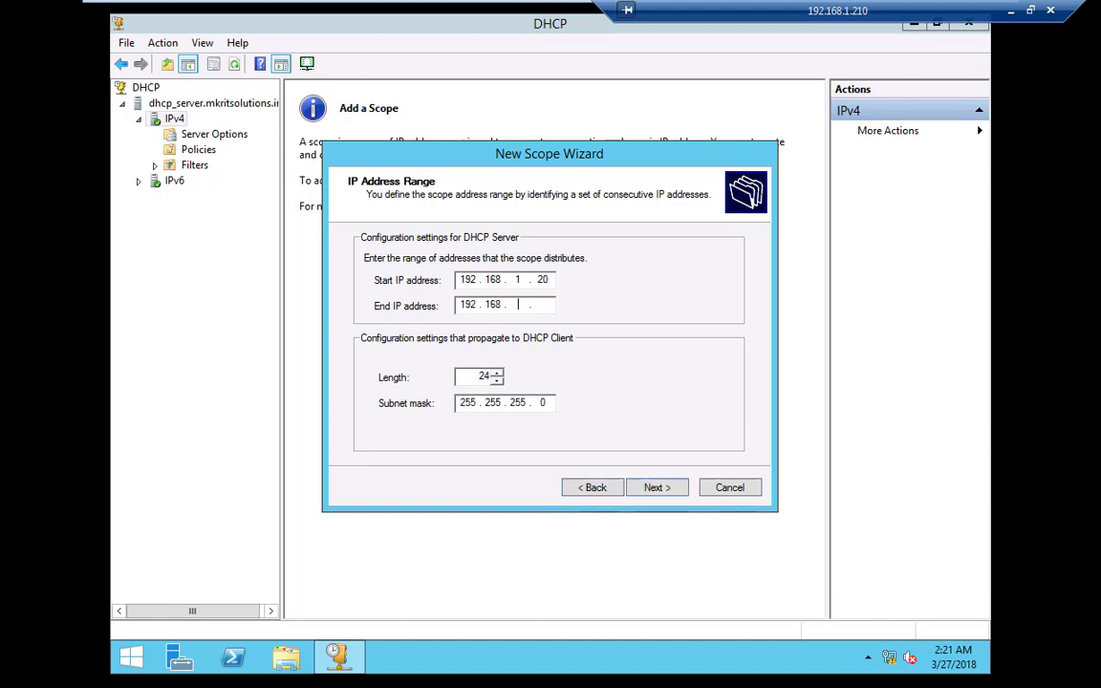
{"action": "type", "text": ".50"}
{"action": "double_click", "coordinate": [483, 377]}
{"action": "left_click", "coordinate": [653, 488]}
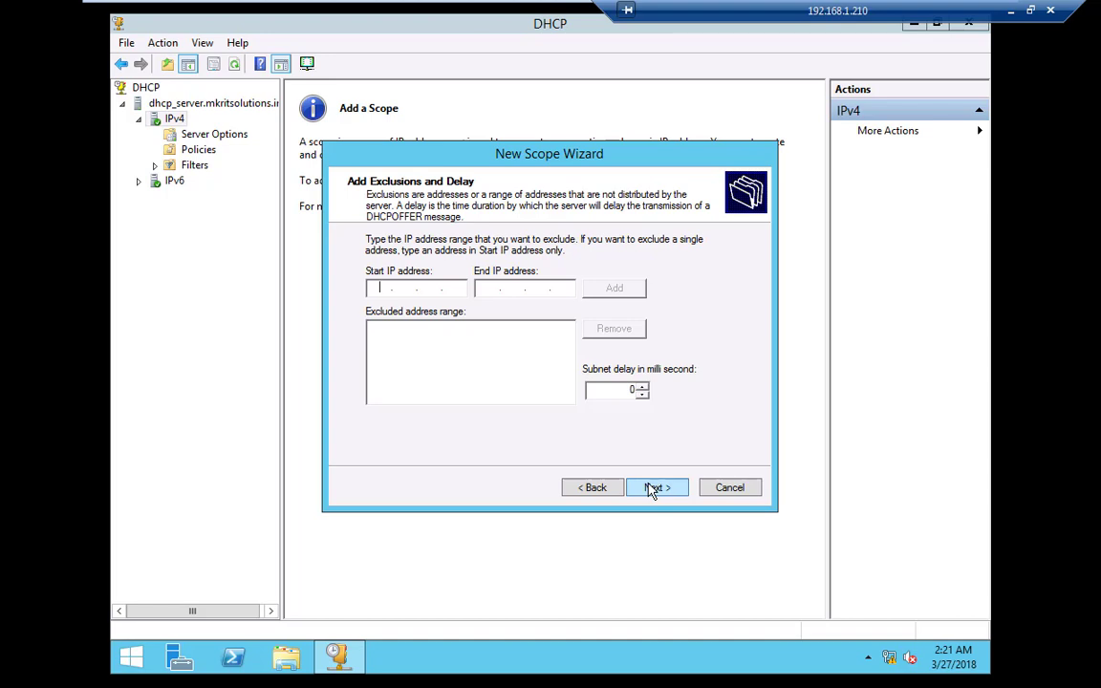
Keep no exclusions and the default lease, and add 192.168.1.1 as the default gateway
{"action": "left_click", "coordinate": [652, 489]}
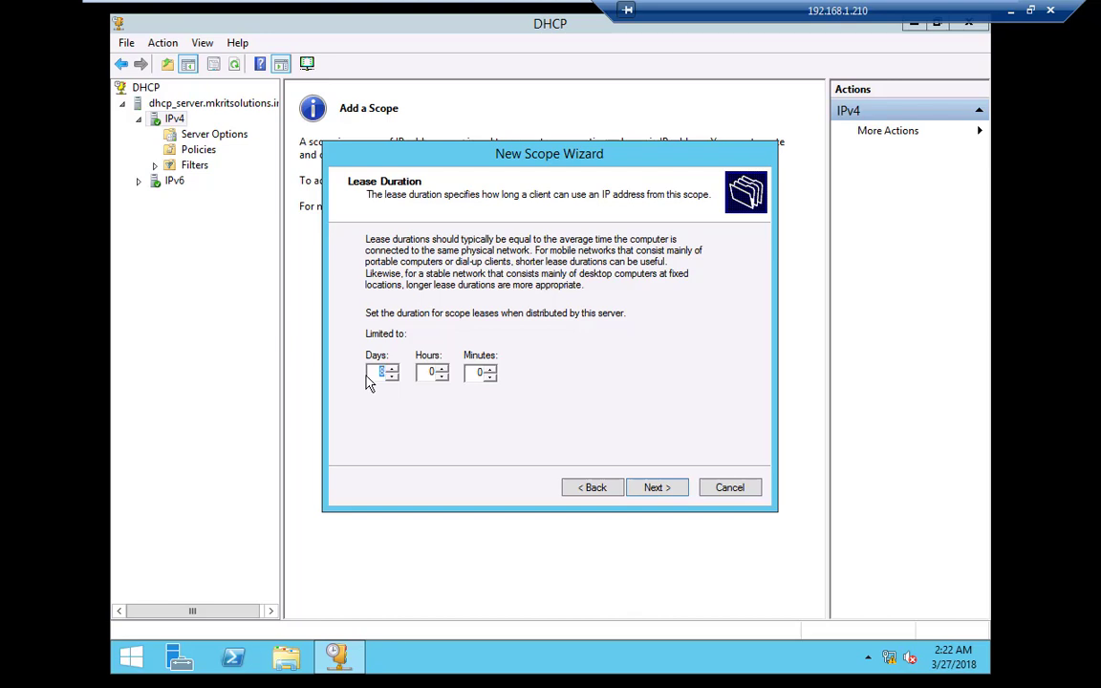
{"action": "left_click", "coordinate": [659, 489]}
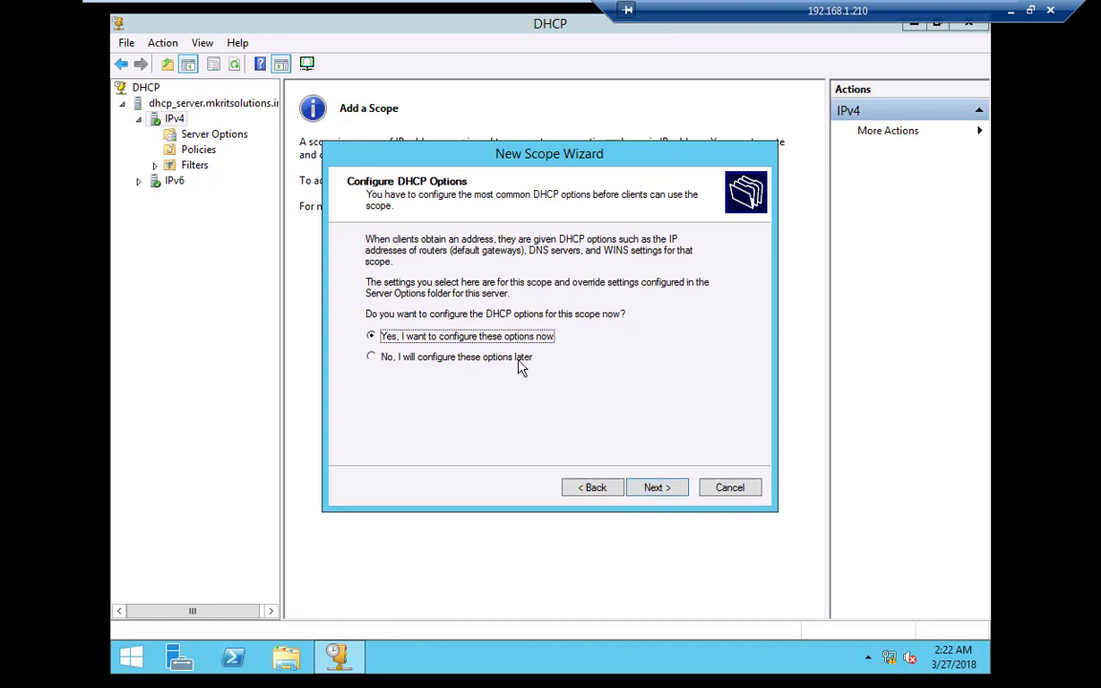
{"action": "left_click", "coordinate": [660, 490]}
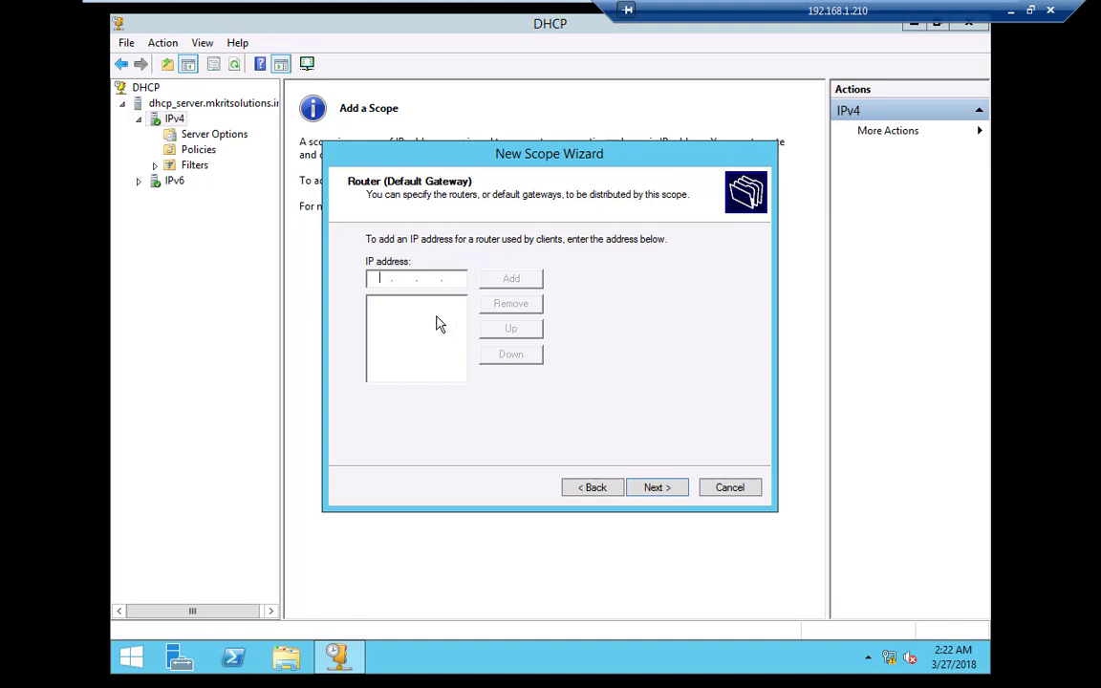
{"action": "type", "text": "192.168.1.11"}
{"action": "key", "text": "BackSpace"}
{"action": "left_click", "coordinate": [530, 278]}
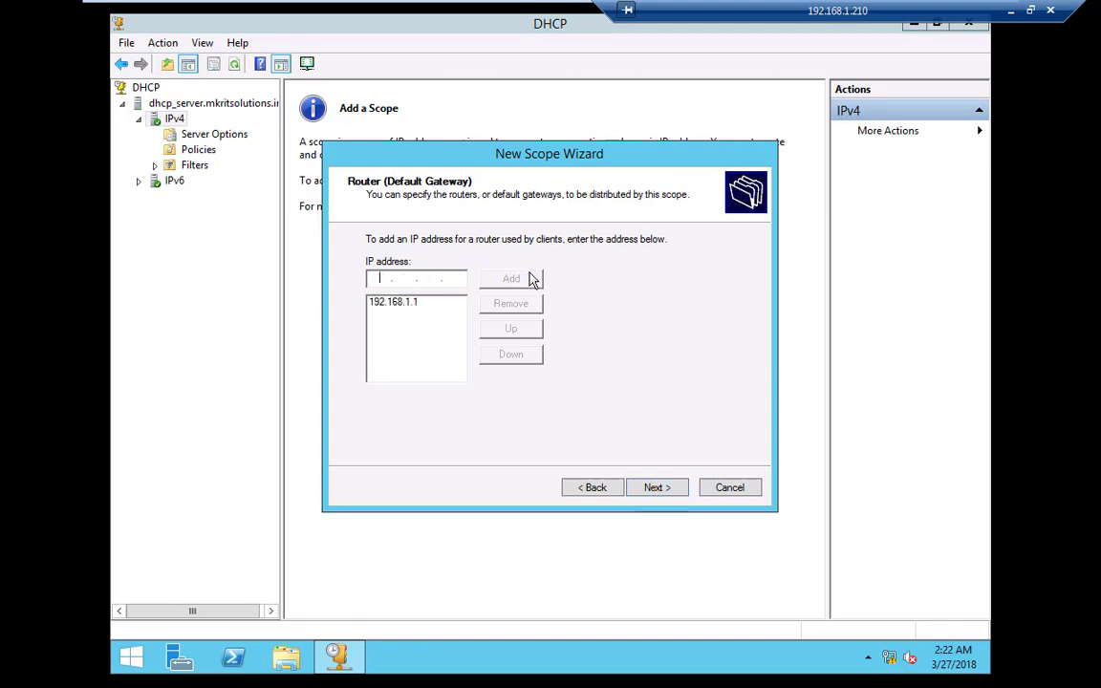
Accept the DNS and WINS settings, activate Scope1 and finish the wizard
{"action": "left_click", "coordinate": [657, 488]}
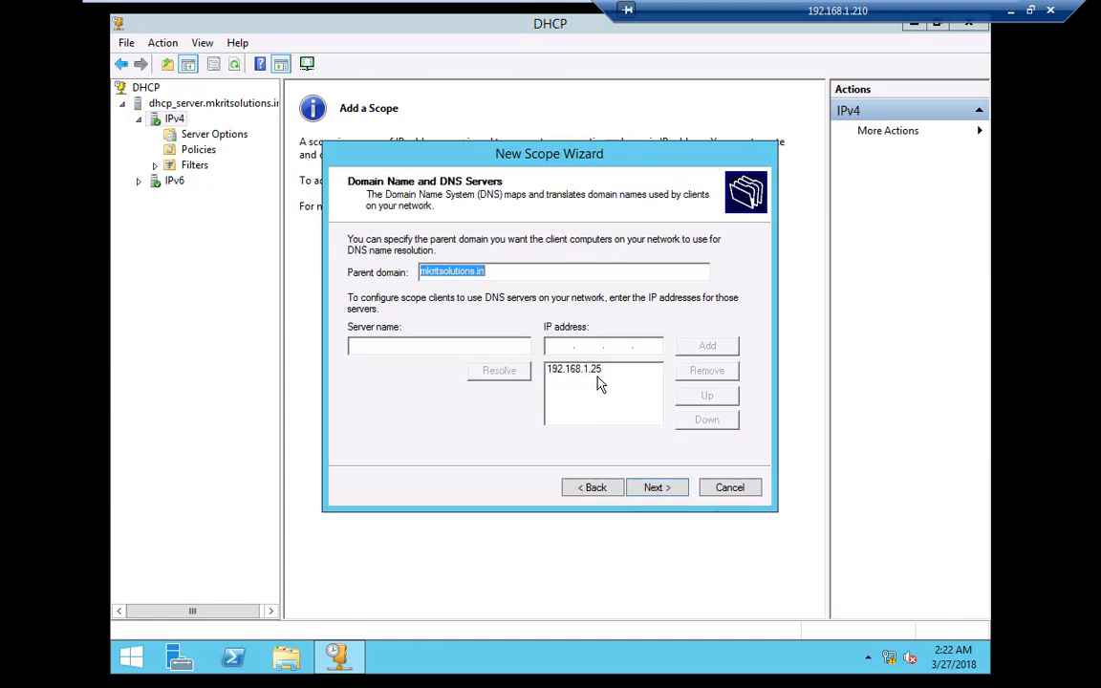
{"action": "left_click", "coordinate": [655, 488]}
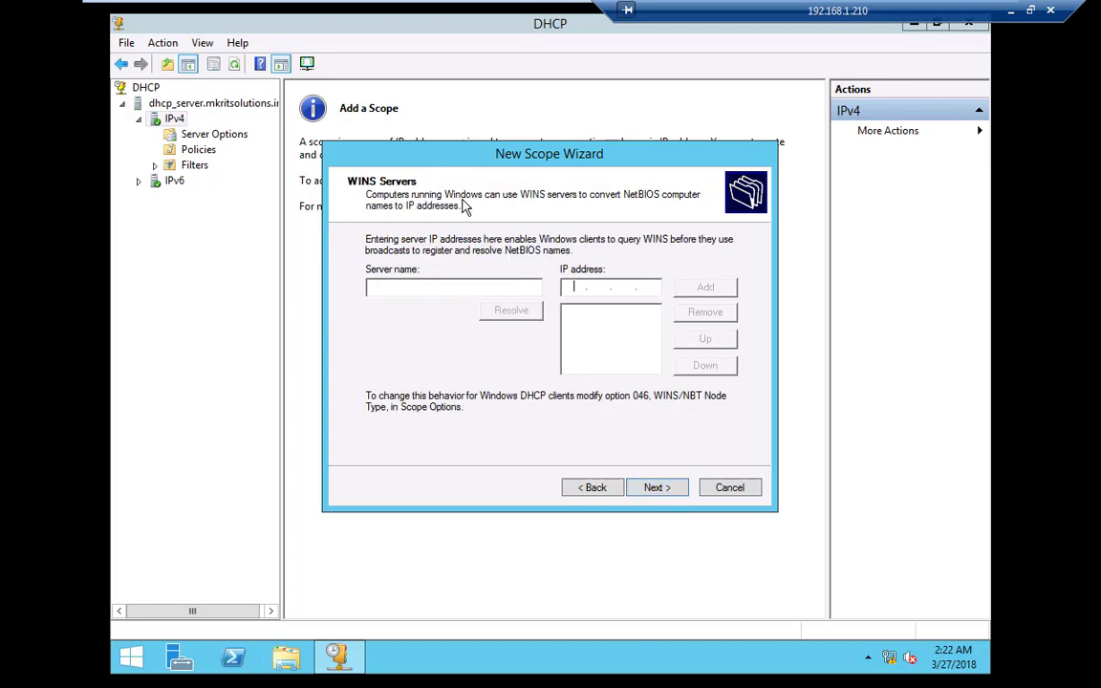
{"action": "left_click", "coordinate": [662, 501]}
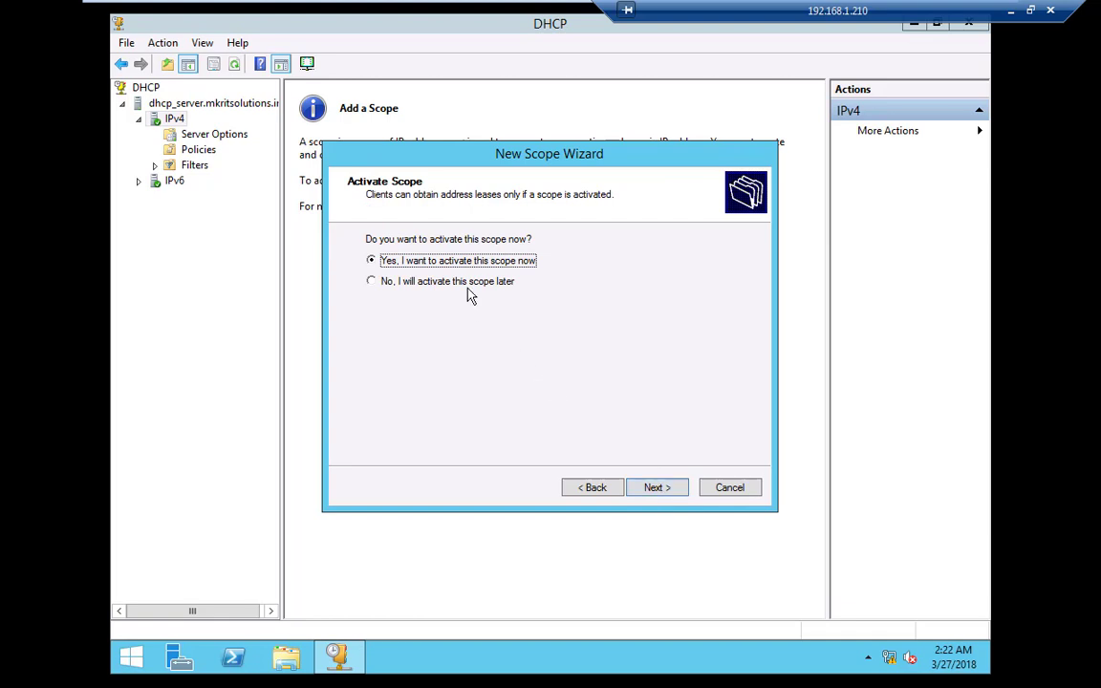
{"action": "left_click", "coordinate": [658, 486]}
{"action": "left_click", "coordinate": [659, 487]}
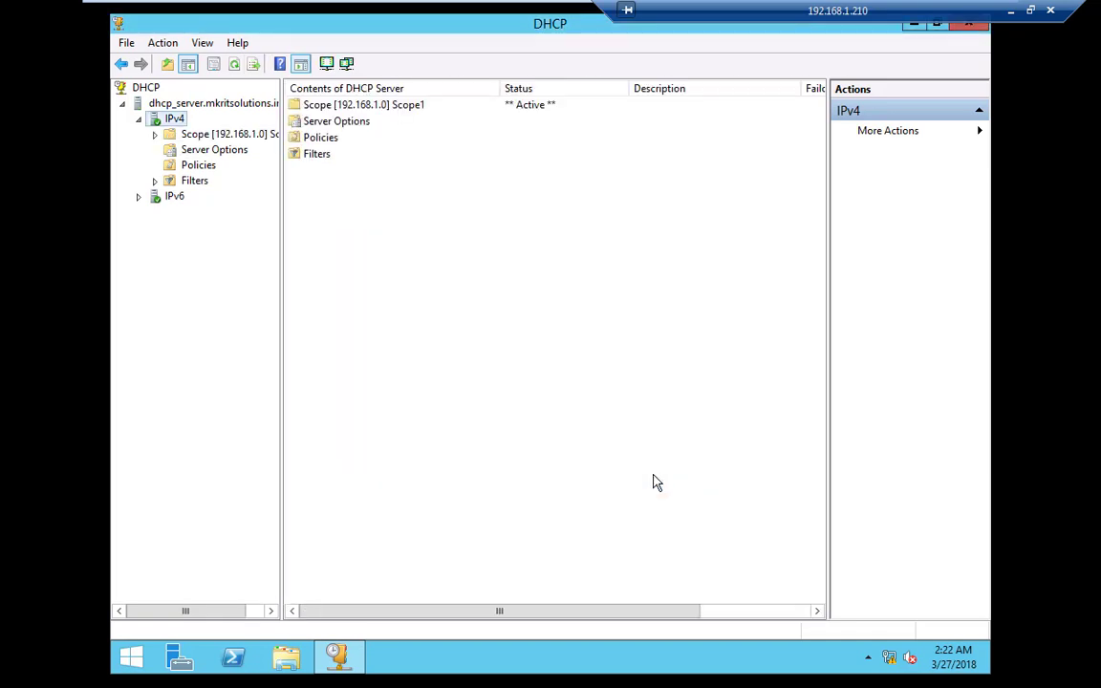
Review Scope1's address leases and its 192.168.1.20–192.168.1.50 address pool
{"action": "left_click", "coordinate": [256, 136]}
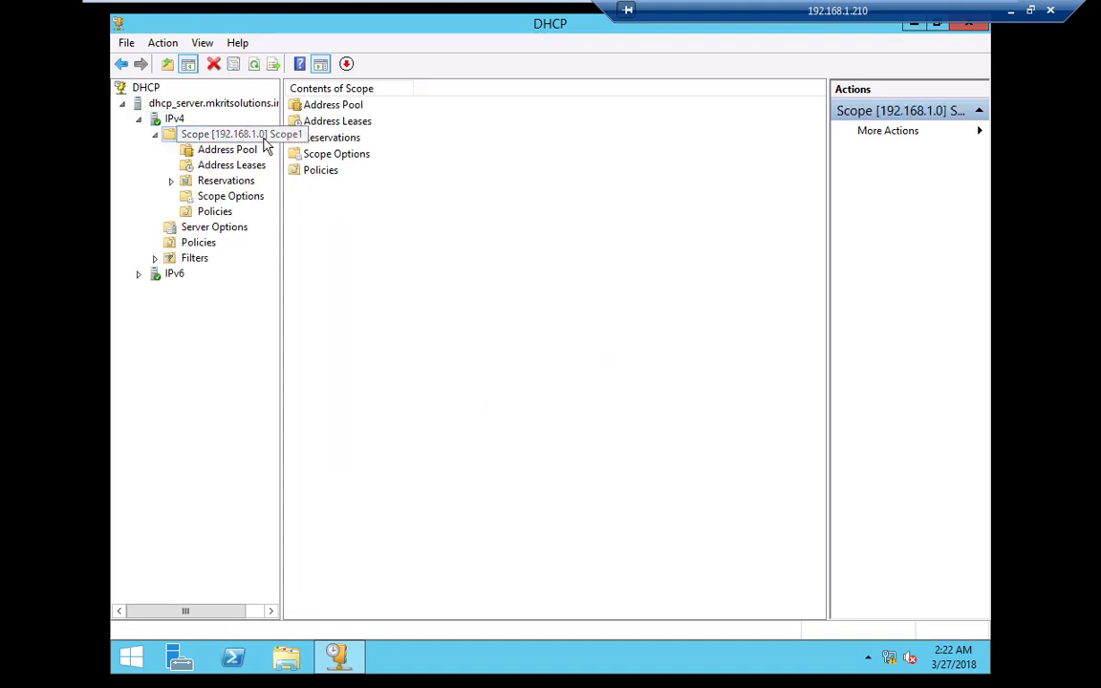
{"action": "left_click", "coordinate": [233, 167]}
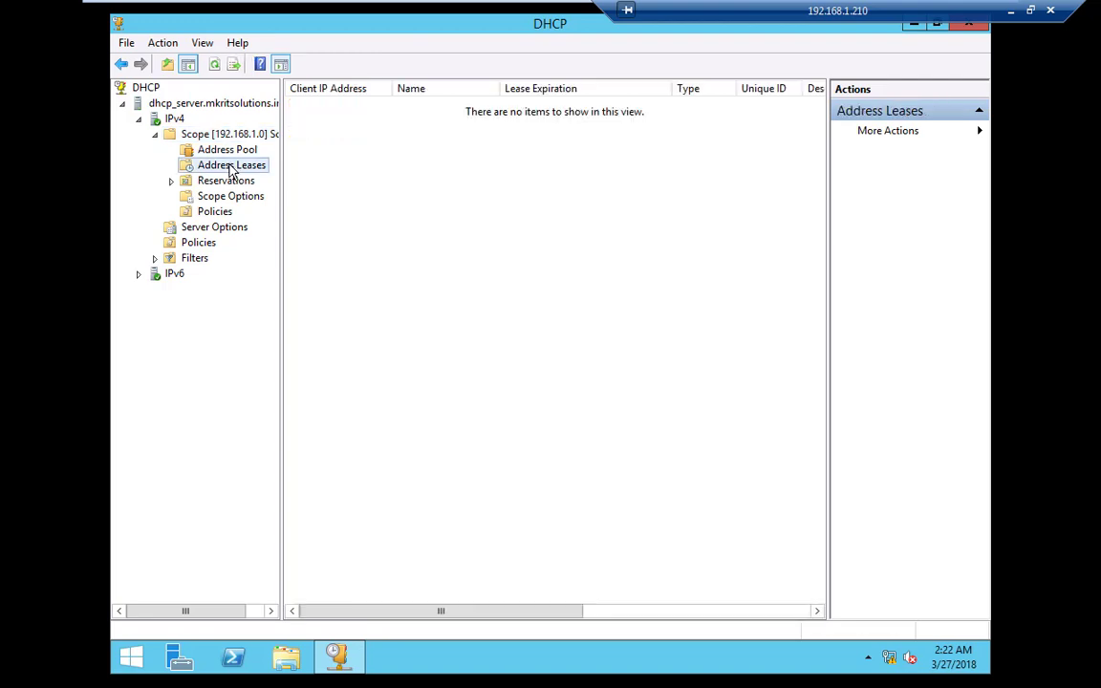
{"action": "left_click", "coordinate": [205, 149]}
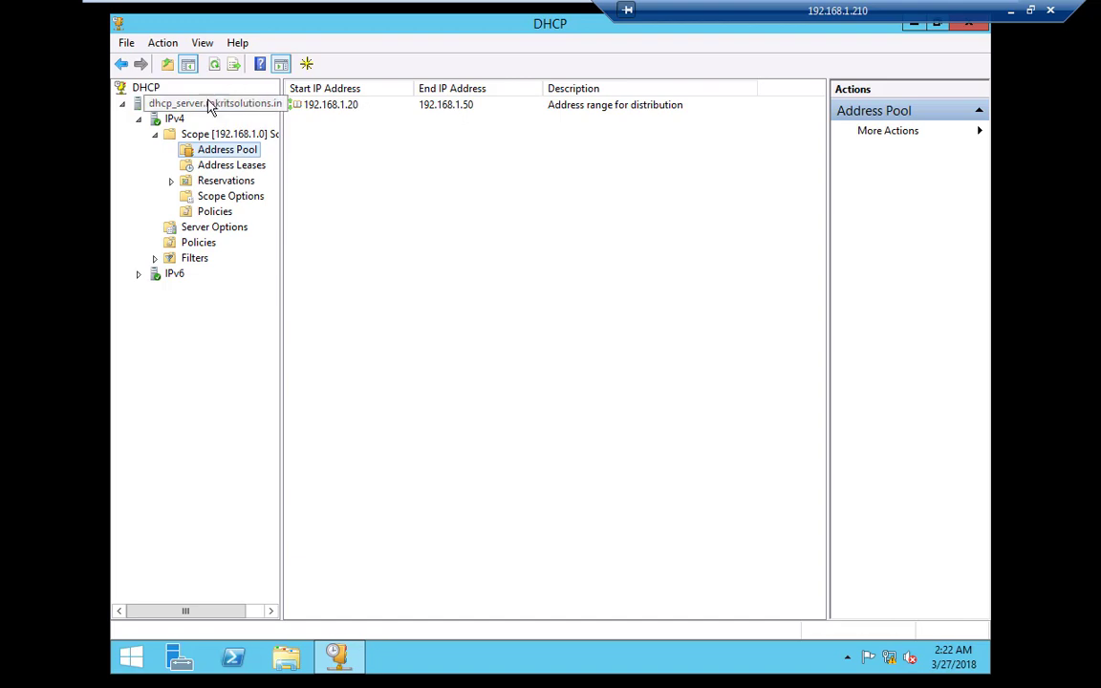
{"action": "right_click", "coordinate": [197, 105]}
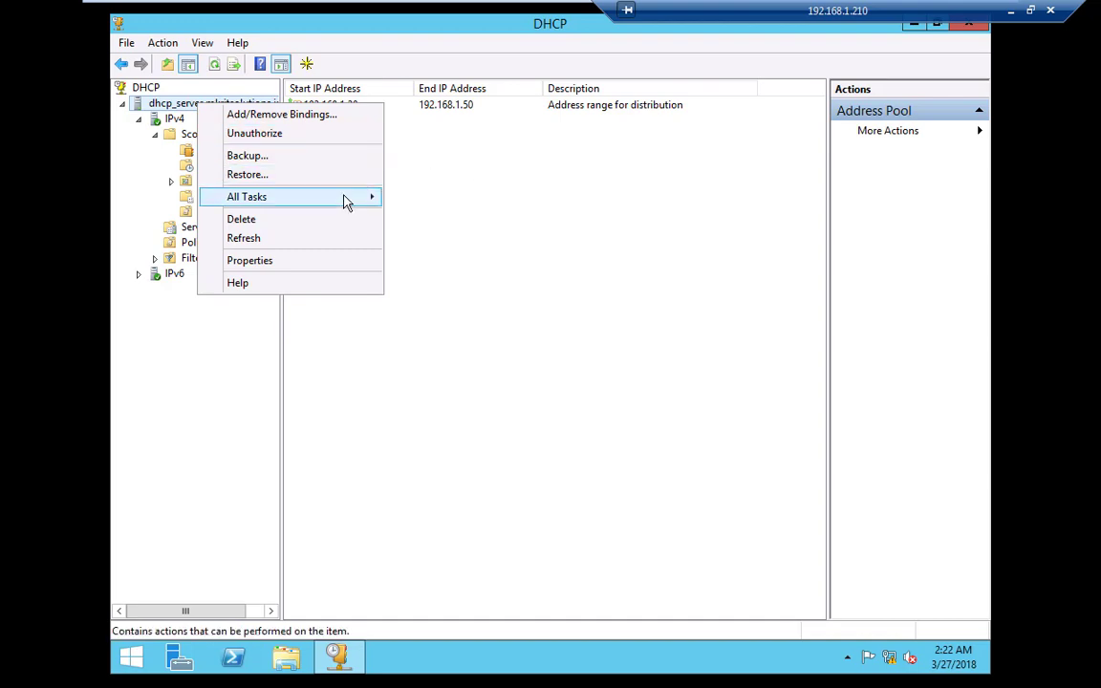
{"action": "mouse_move", "coordinate": [346, 202]}
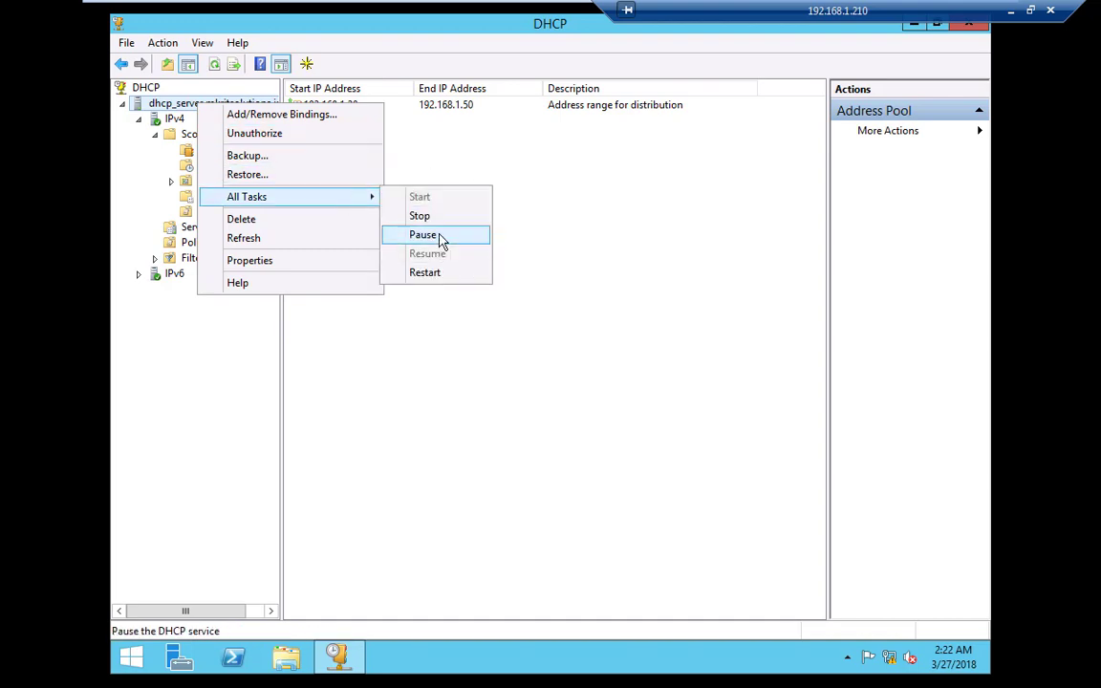
{"action": "left_click", "coordinate": [603, 257]}
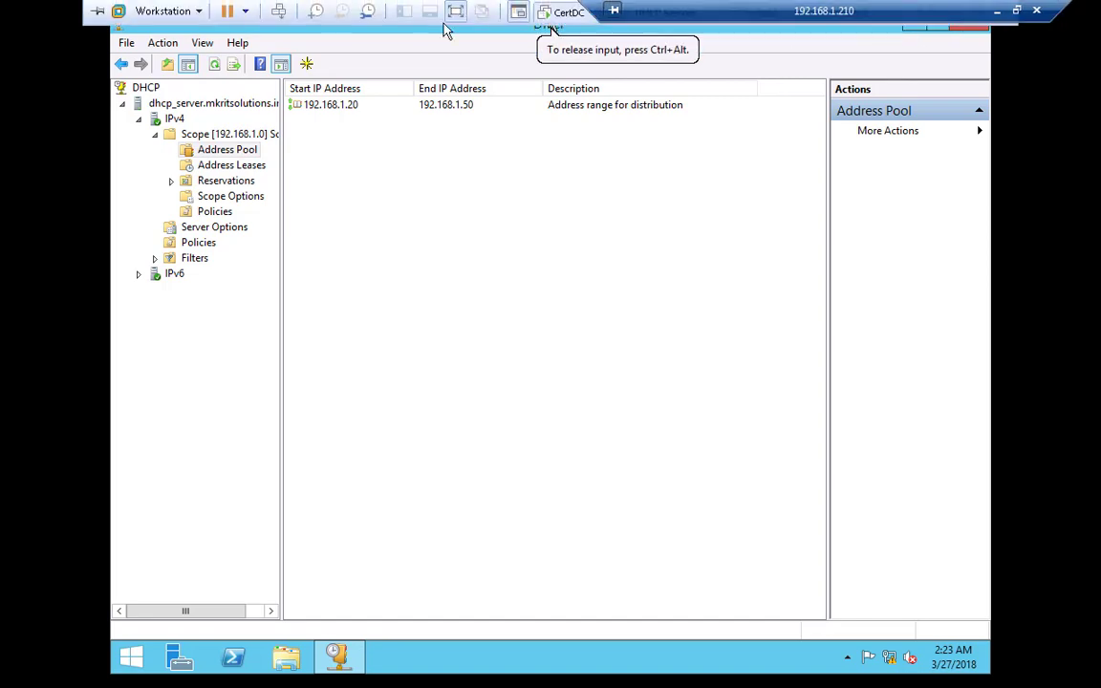
Switch to the system1 Windows 7 VM and show it full screen
{"action": "left_click", "coordinate": [456, 12]}
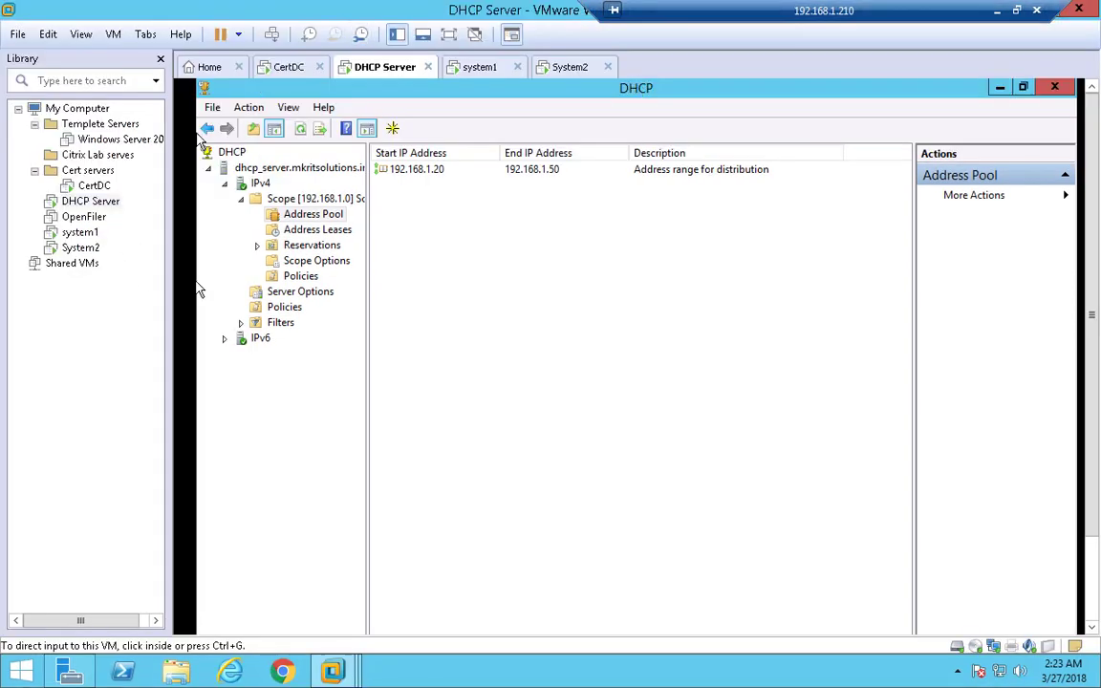
{"action": "left_click", "coordinate": [93, 234]}
{"action": "left_click_drag", "start_coordinate": [1091, 299], "coordinate": [1093, 423]}
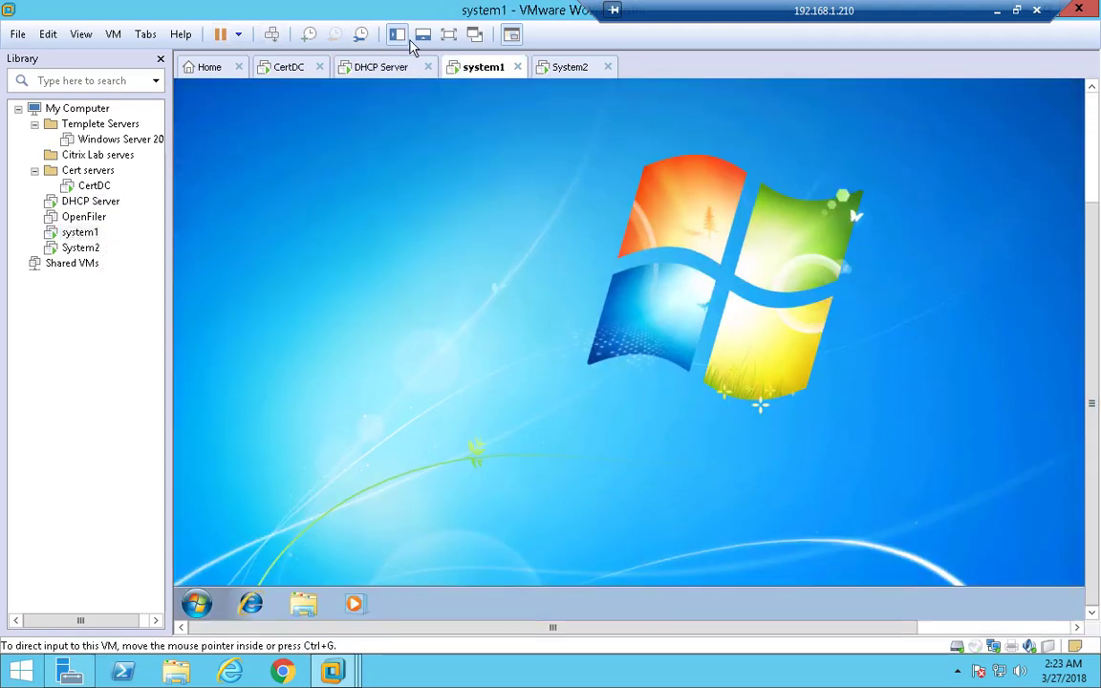
{"action": "left_click", "coordinate": [446, 36]}
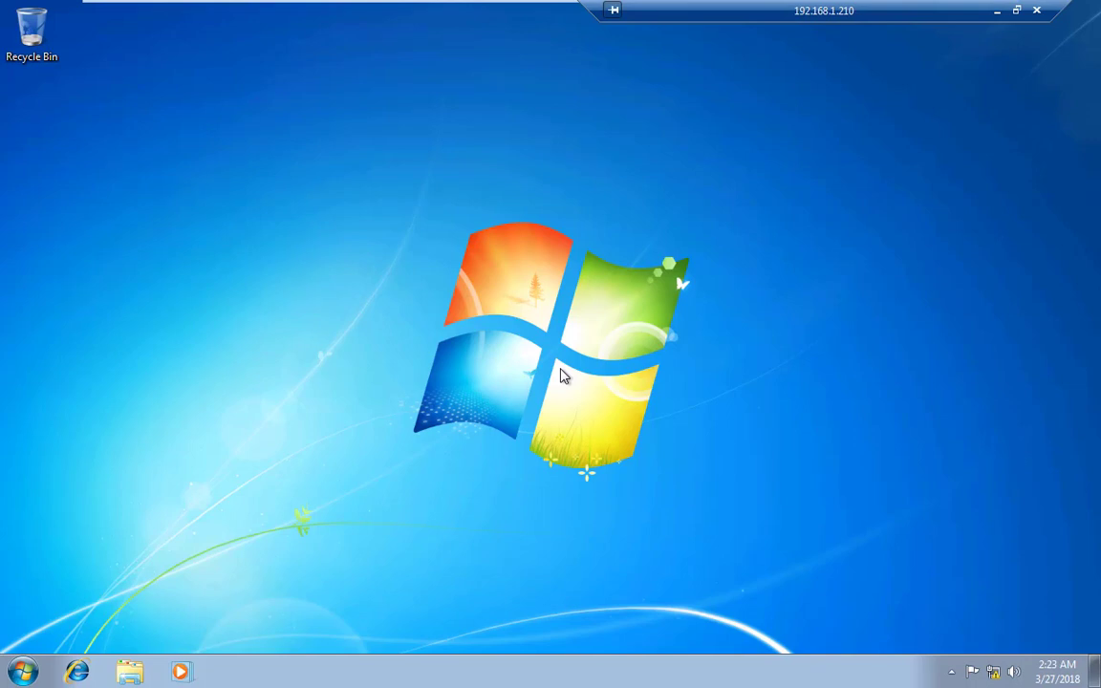
Run ncpa.cpl and check Local Area Connection's network details
{"action": "key", "text": "super+r"}
{"action": "type", "text": "nc"}
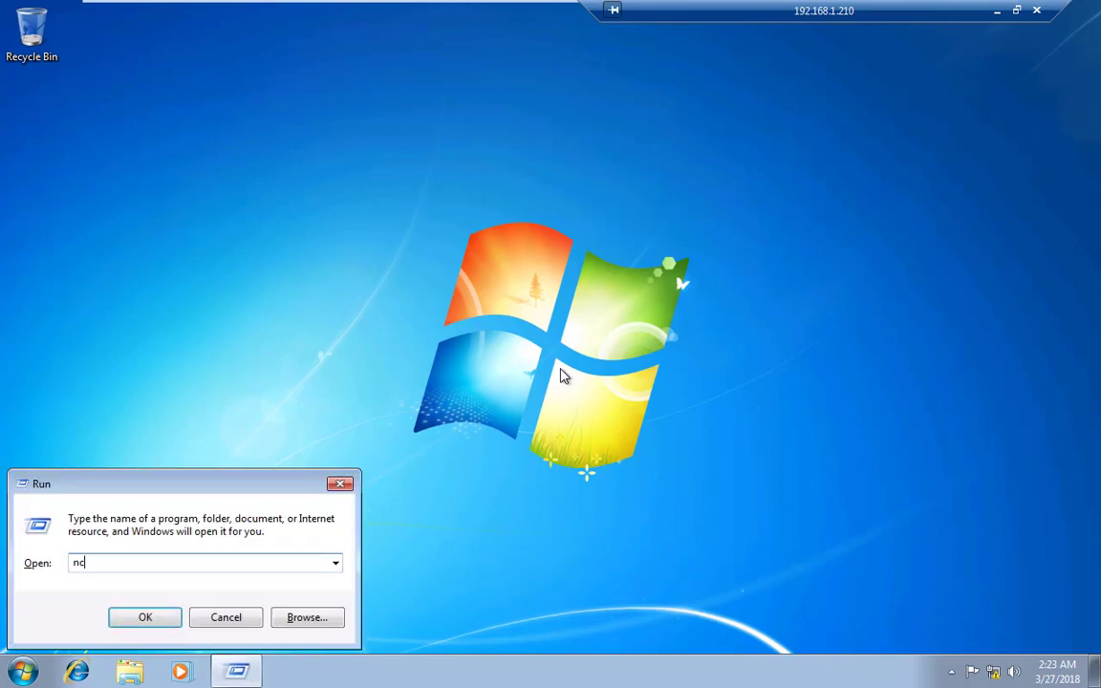
{"action": "type", "text": "pa.cpl"}
{"action": "key", "text": "Return"}
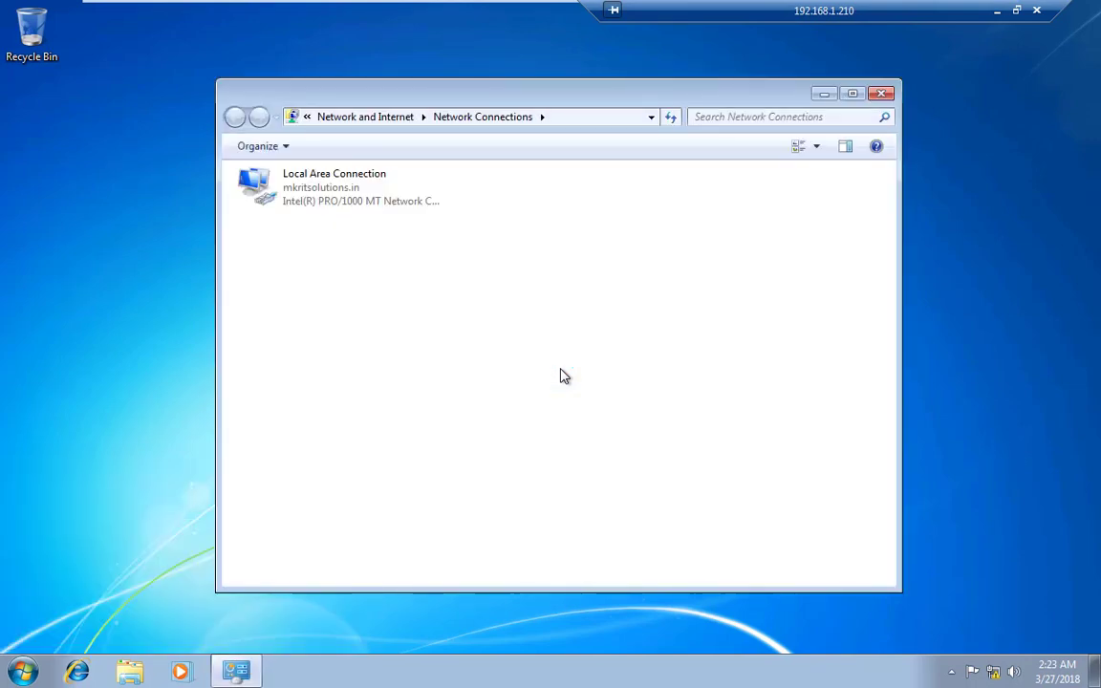
{"action": "right_click", "coordinate": [370, 186]}
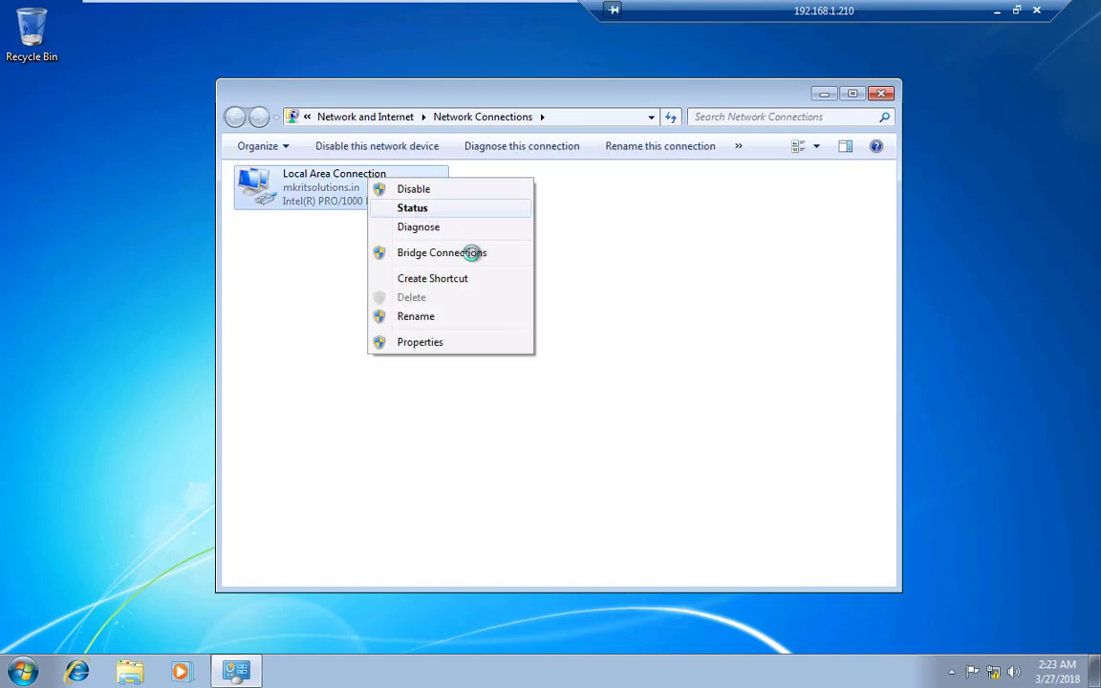
{"action": "left_click", "coordinate": [425, 206]}
{"action": "left_click", "coordinate": [460, 325]}
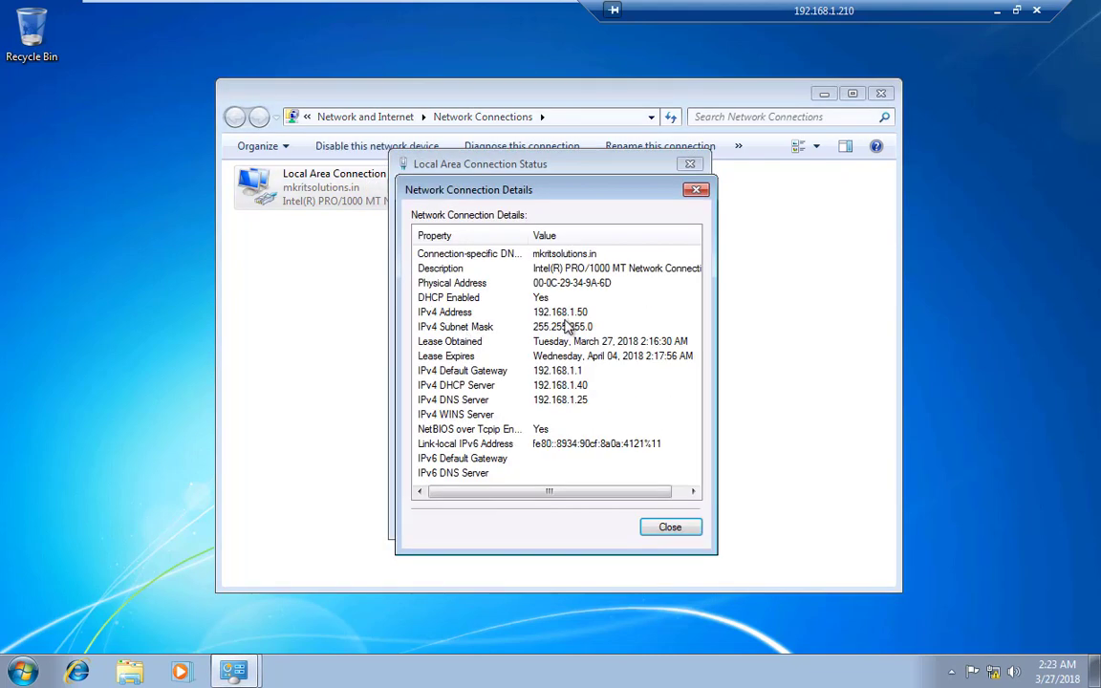
{"action": "left_click", "coordinate": [696, 189]}
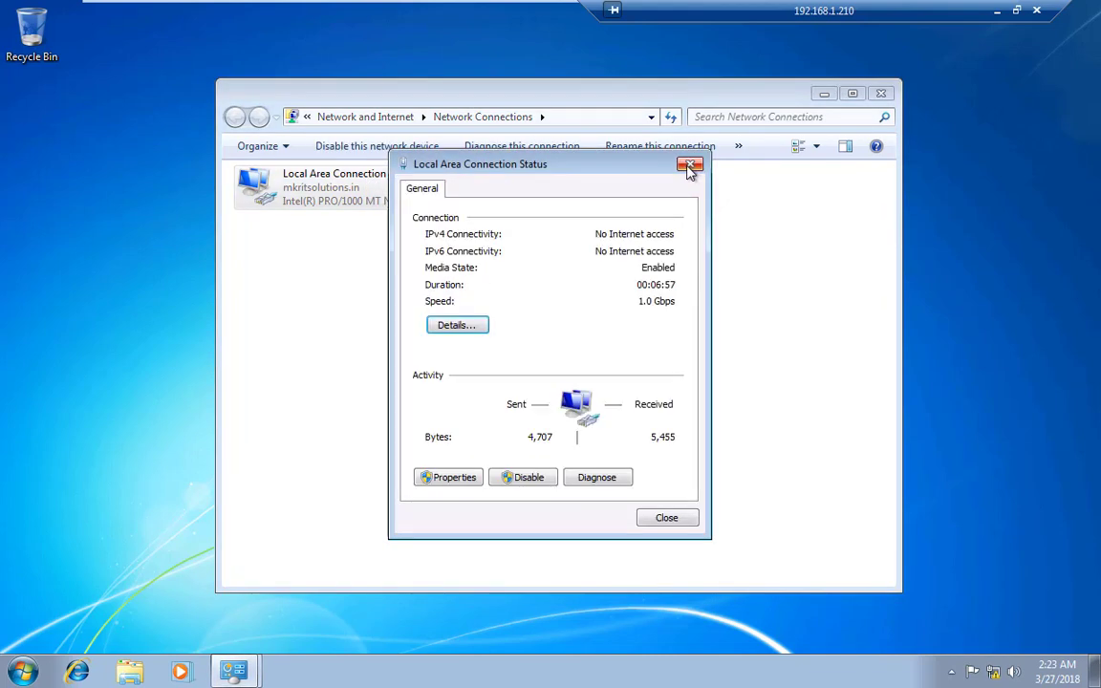
{"action": "left_click", "coordinate": [690, 166]}
Disable and re-enable Local Area Connection to renew its DHCP lease
{"action": "right_click", "coordinate": [402, 181]}
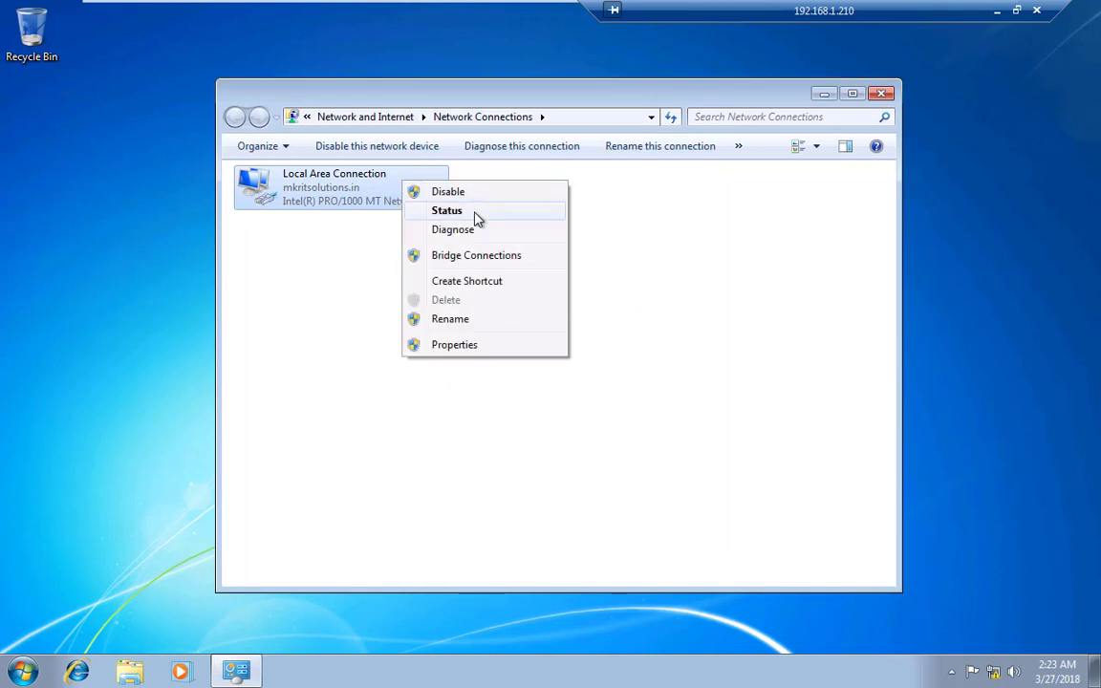
{"action": "left_click", "coordinate": [301, 172]}
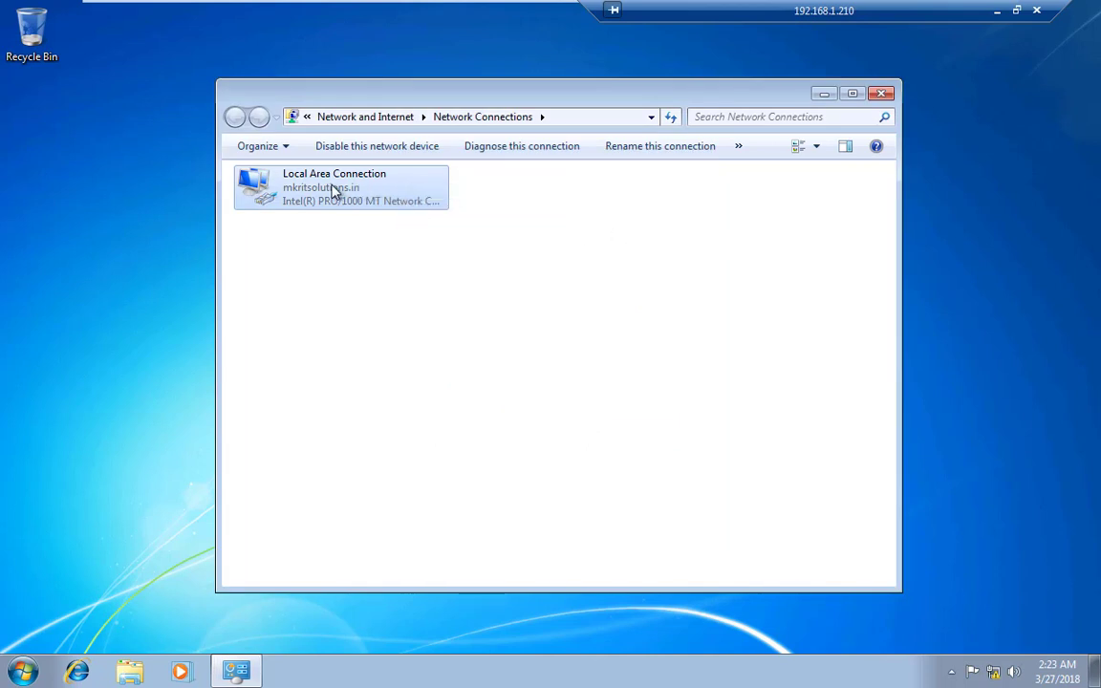
{"action": "right_click", "coordinate": [333, 190]}
{"action": "left_click", "coordinate": [447, 196]}
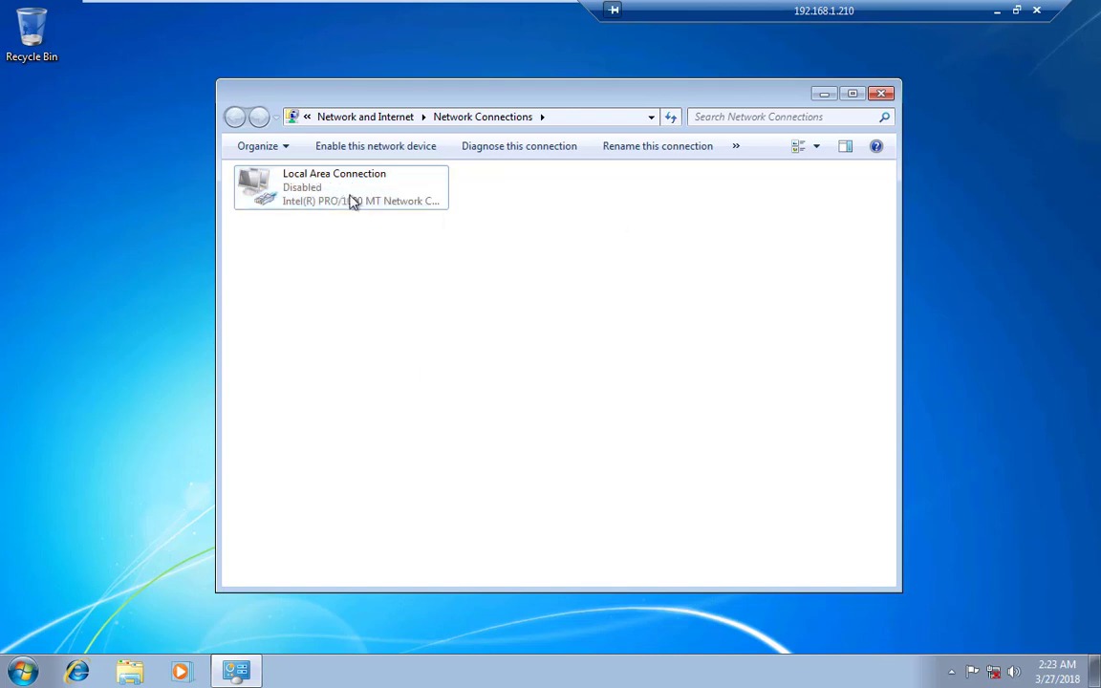
{"action": "right_click", "coordinate": [339, 198]}
{"action": "right_click", "coordinate": [327, 182]}
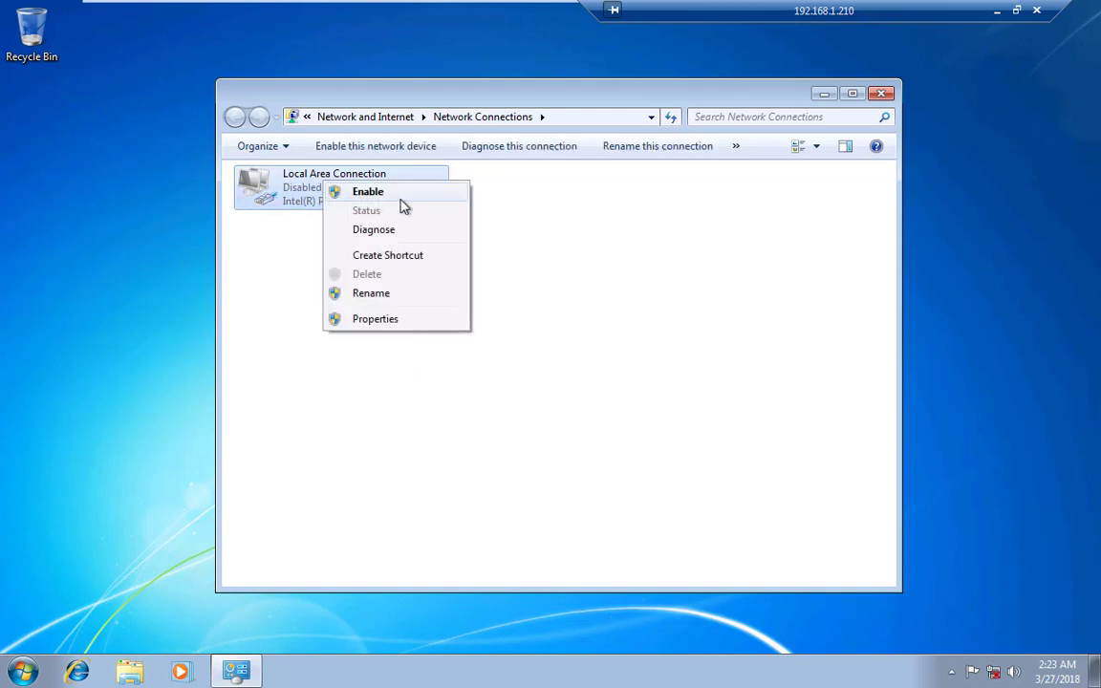
{"action": "left_click", "coordinate": [399, 200]}
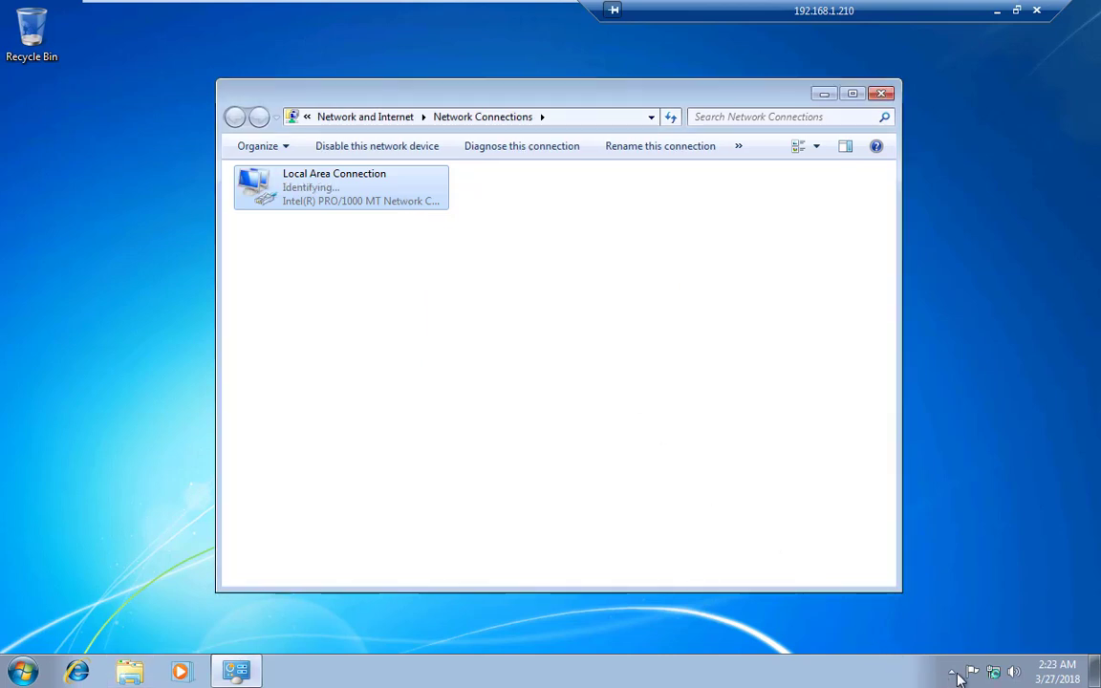
{"action": "mouse_move", "coordinate": [992, 676]}
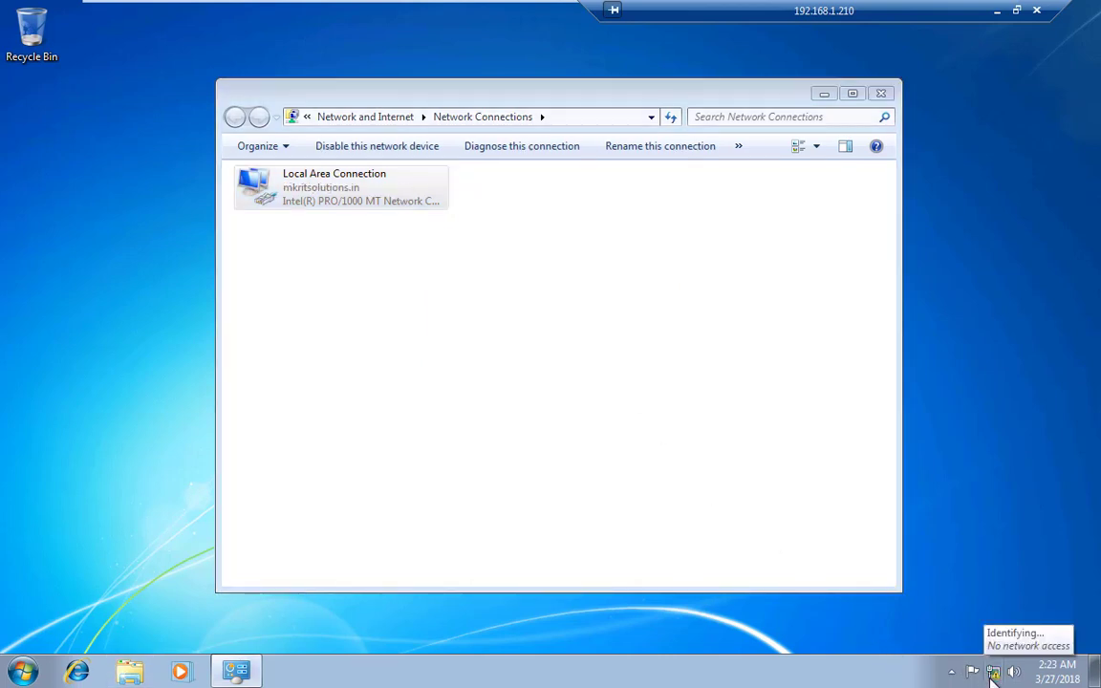
{"action": "left_click", "coordinate": [486, 372]}
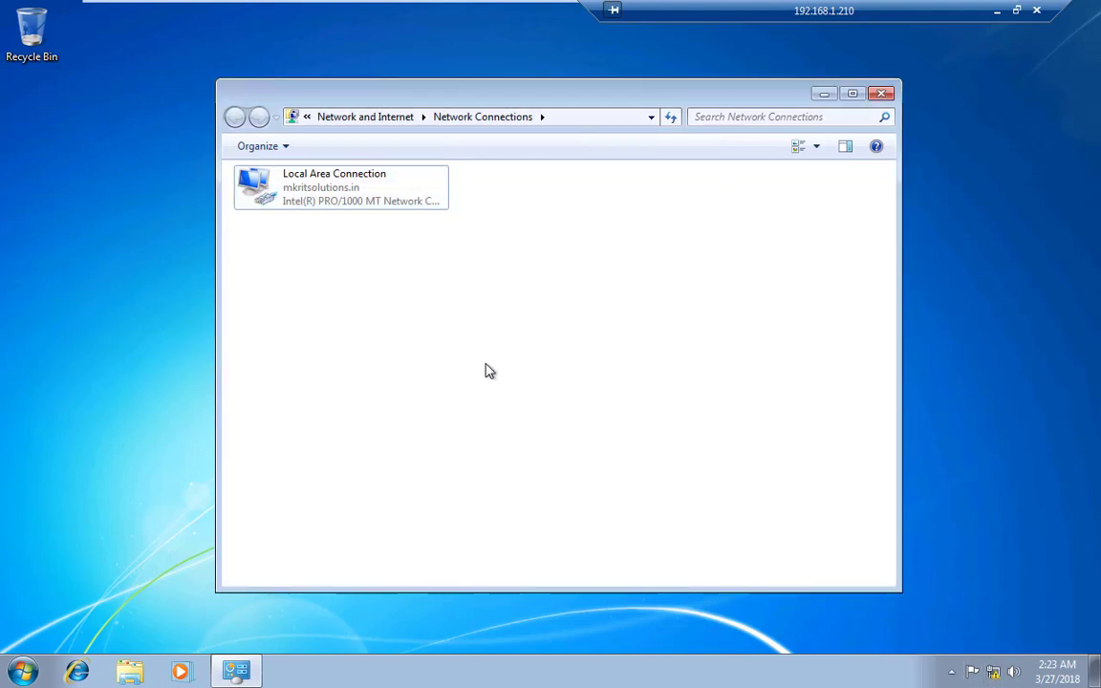
View the renewed details: 192.168.1.50 leased from DHCP server 192.168.1.40
{"action": "left_click", "coordinate": [344, 210]}
{"action": "right_click", "coordinate": [342, 211]}
{"action": "left_click", "coordinate": [406, 234]}
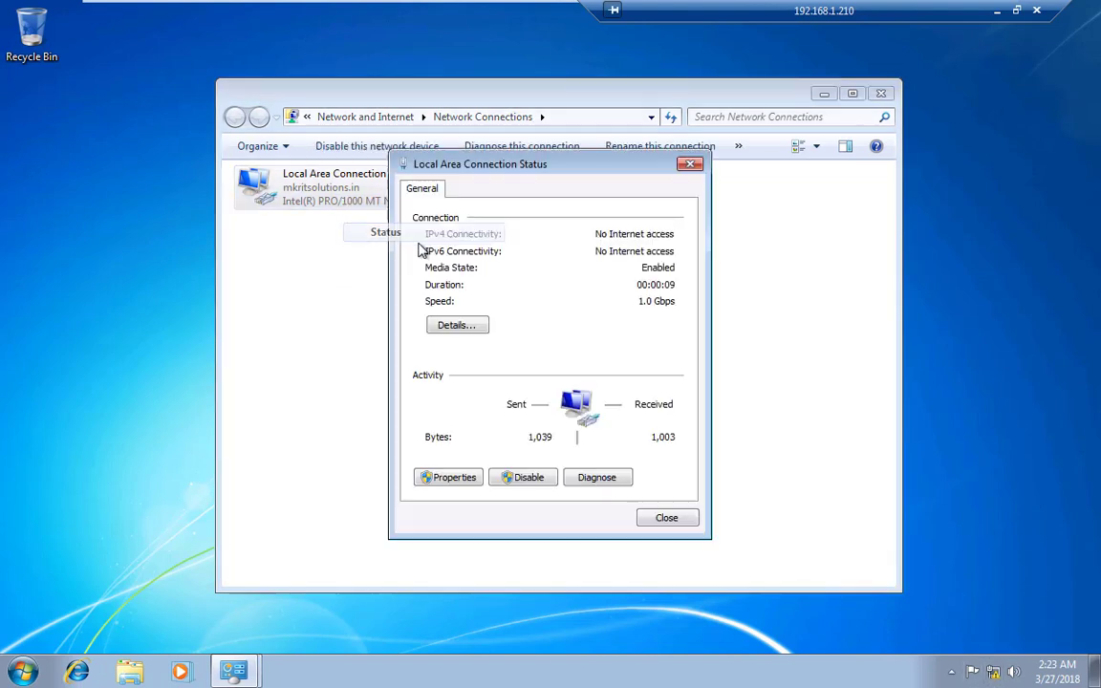
{"action": "left_click", "coordinate": [468, 327]}
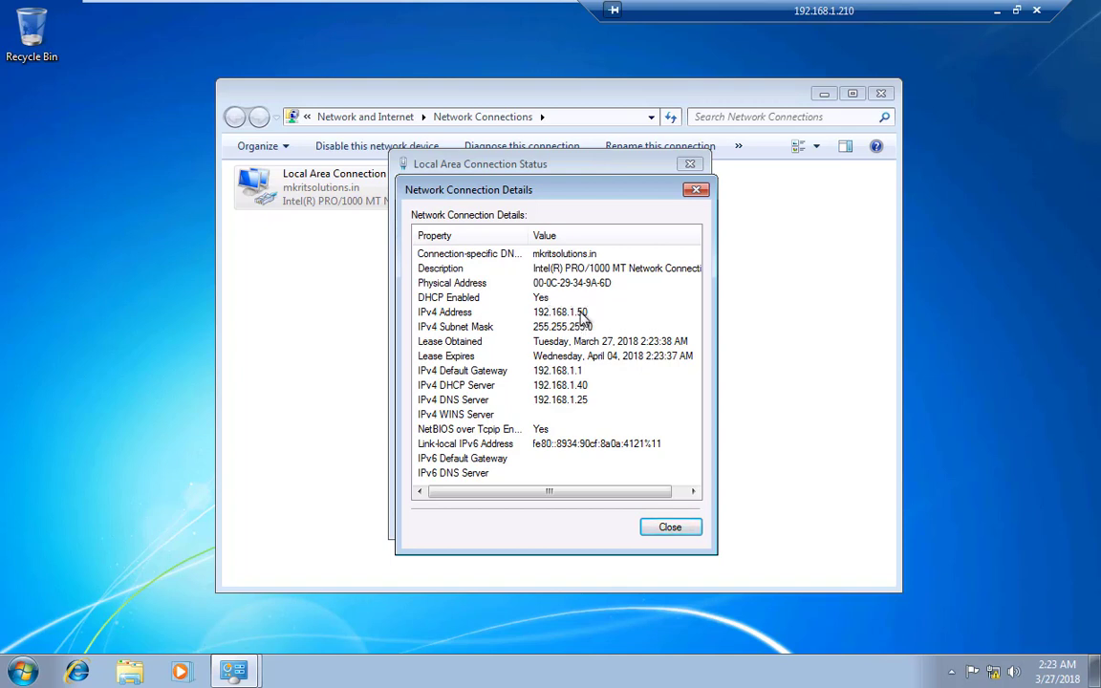
Return to the DHCP Server VM and browse Scope1's reservations and options
{"action": "mouse_move", "coordinate": [496, 8]}
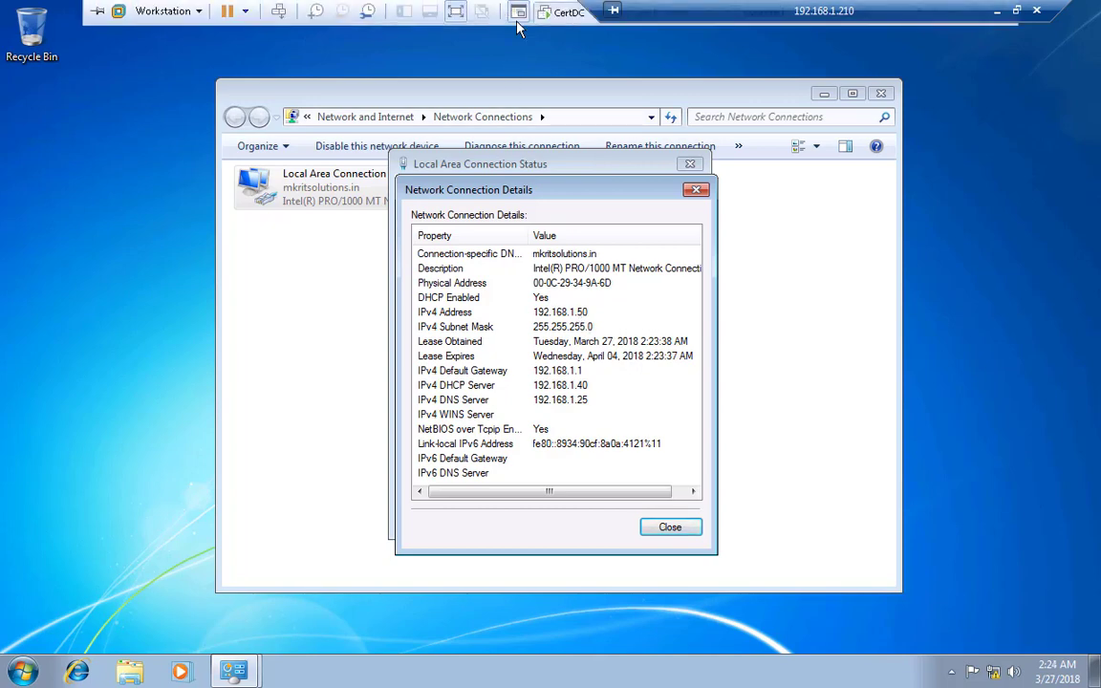
{"action": "left_click", "coordinate": [454, 12]}
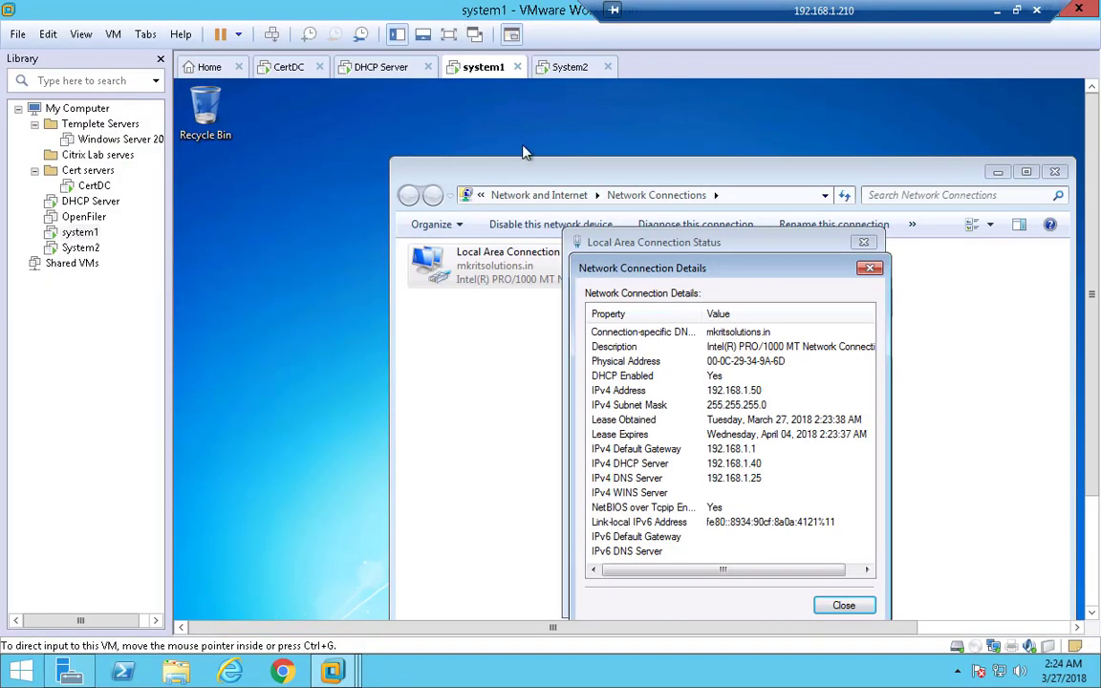
{"action": "left_click", "coordinate": [105, 201]}
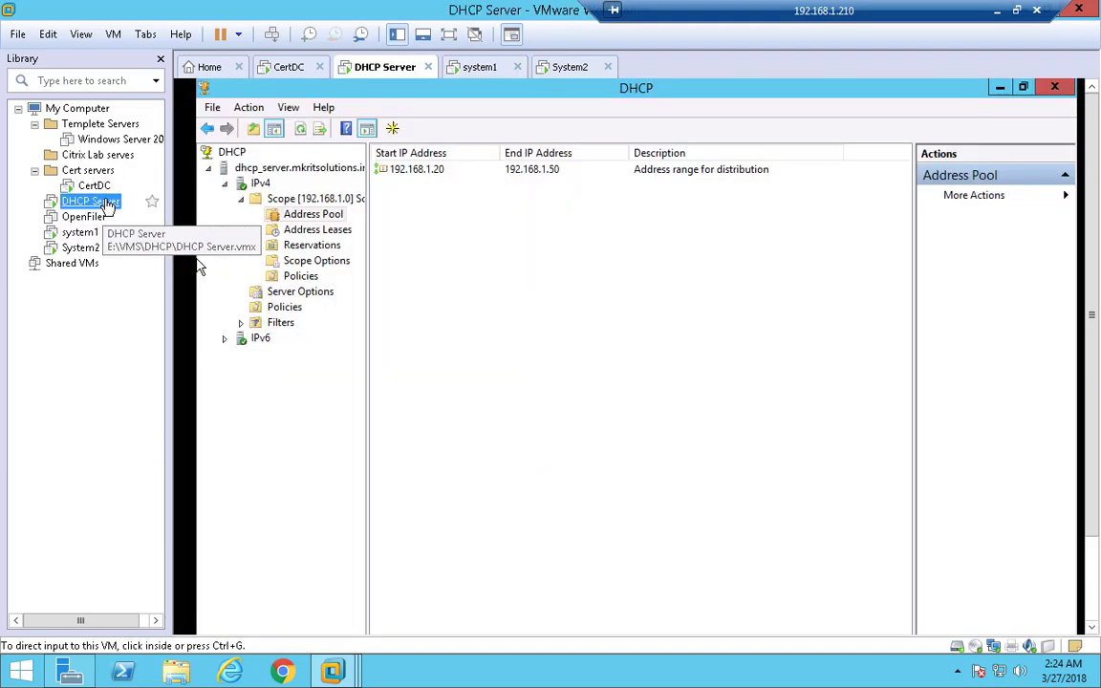
{"action": "left_click", "coordinate": [319, 245]}
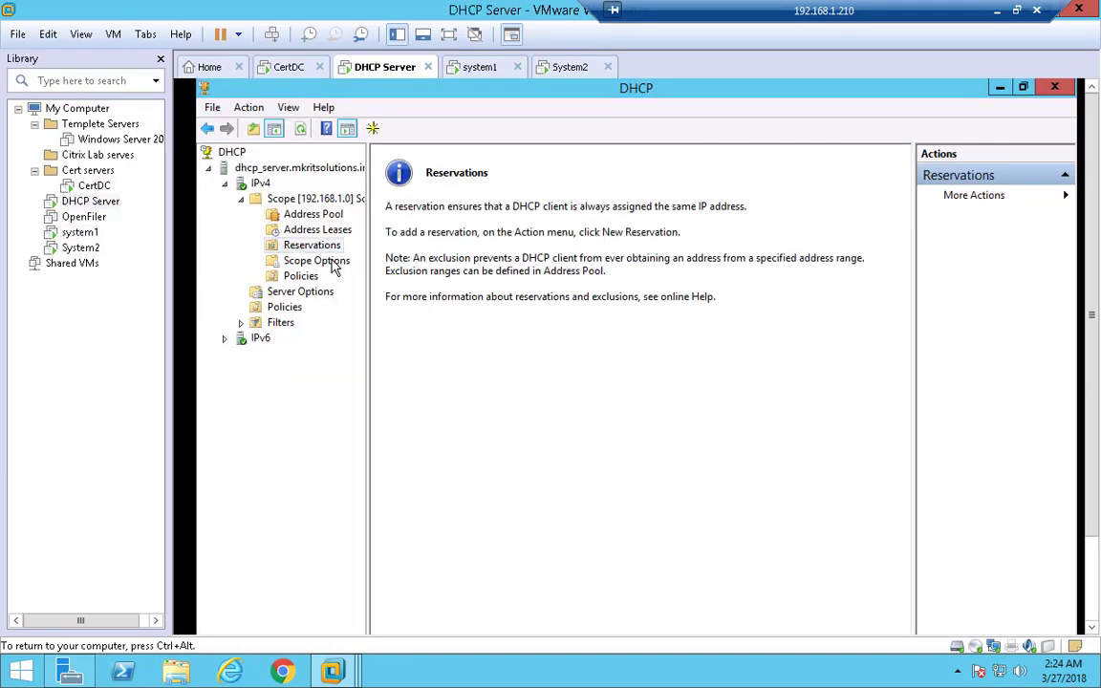
{"action": "left_click", "coordinate": [333, 263]}
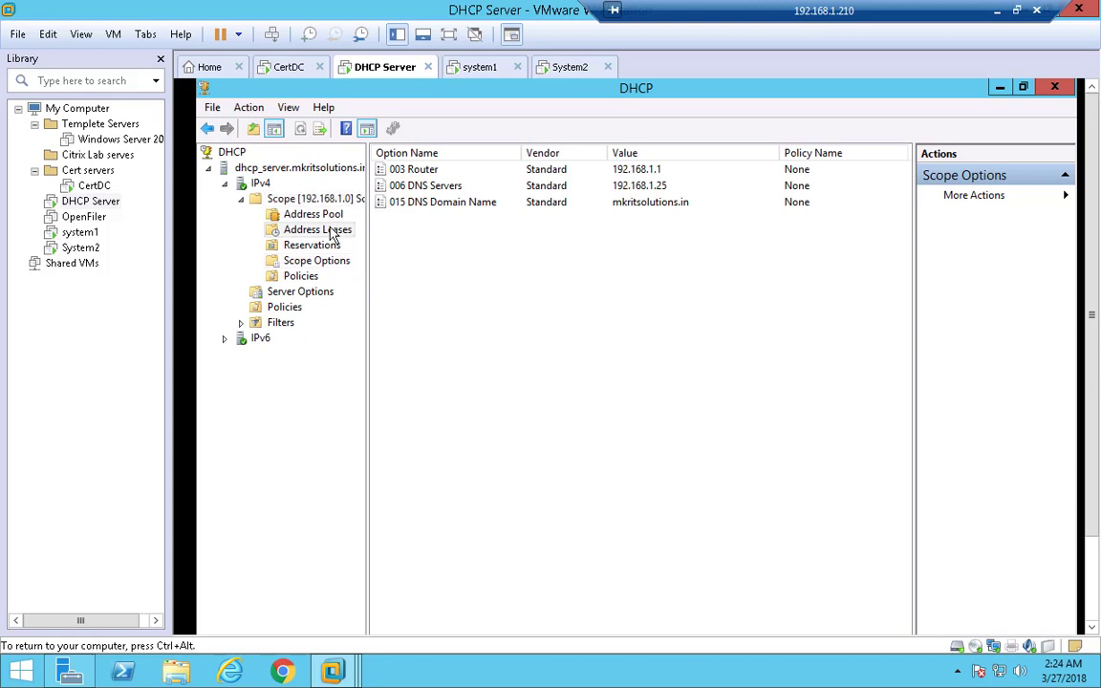
Refresh Scope1's address leases and delete the 192.168.1.50 lease
{"action": "left_click", "coordinate": [333, 232]}
{"action": "left_click", "coordinate": [302, 131]}
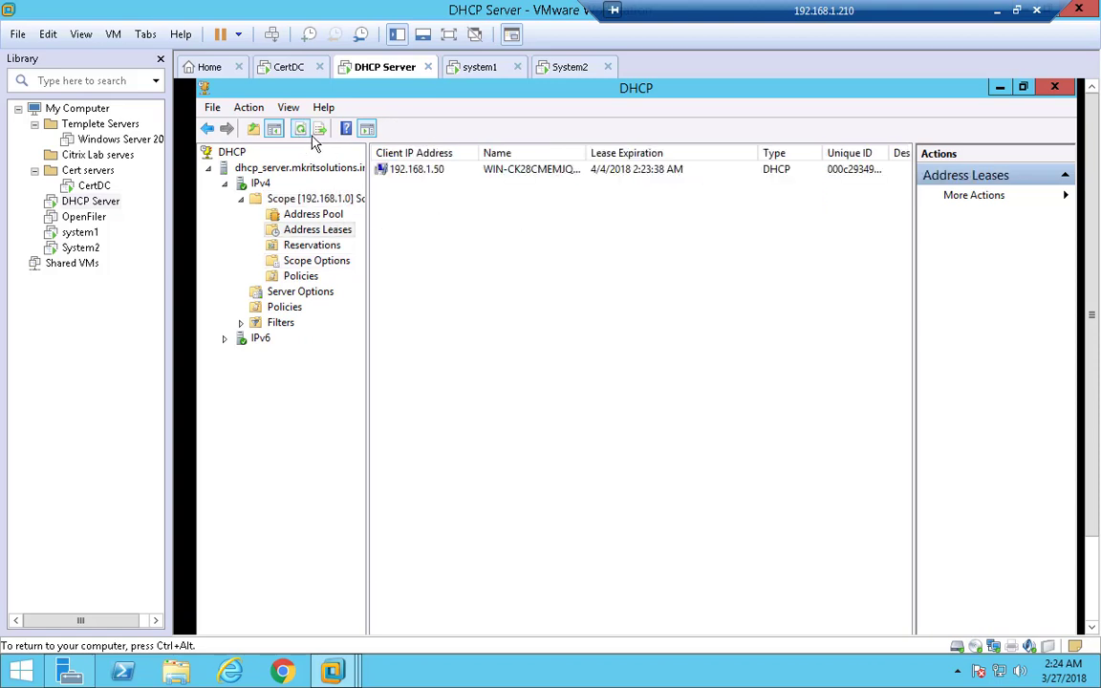
{"action": "right_click", "coordinate": [434, 181]}
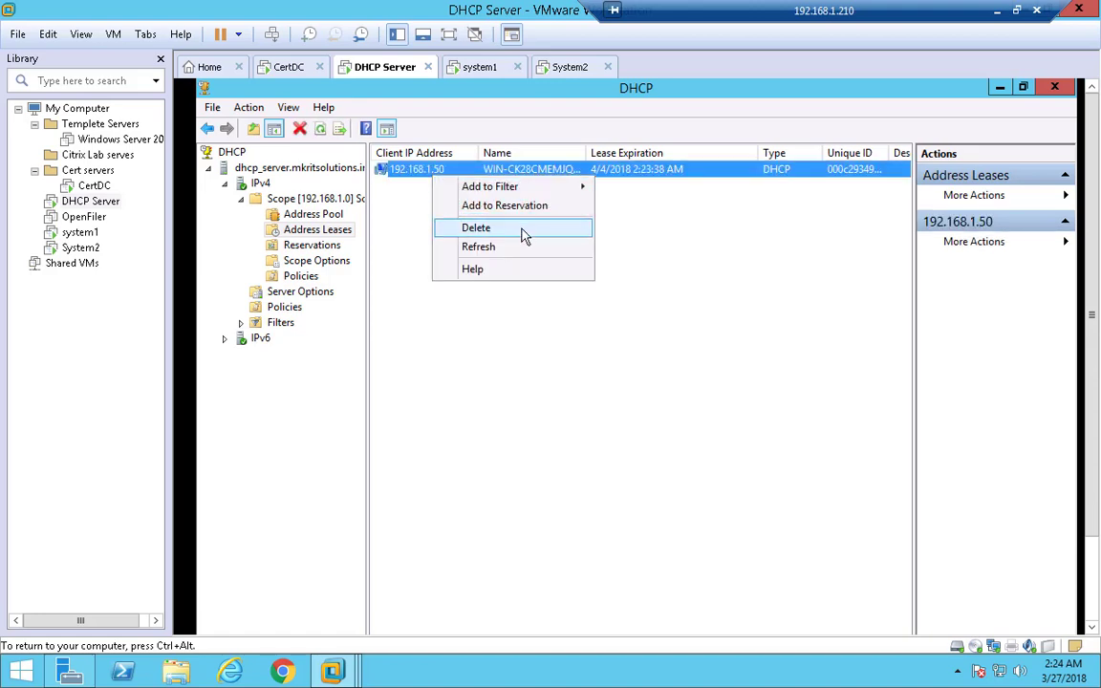
{"action": "left_click", "coordinate": [472, 227]}
{"action": "left_click", "coordinate": [659, 464]}
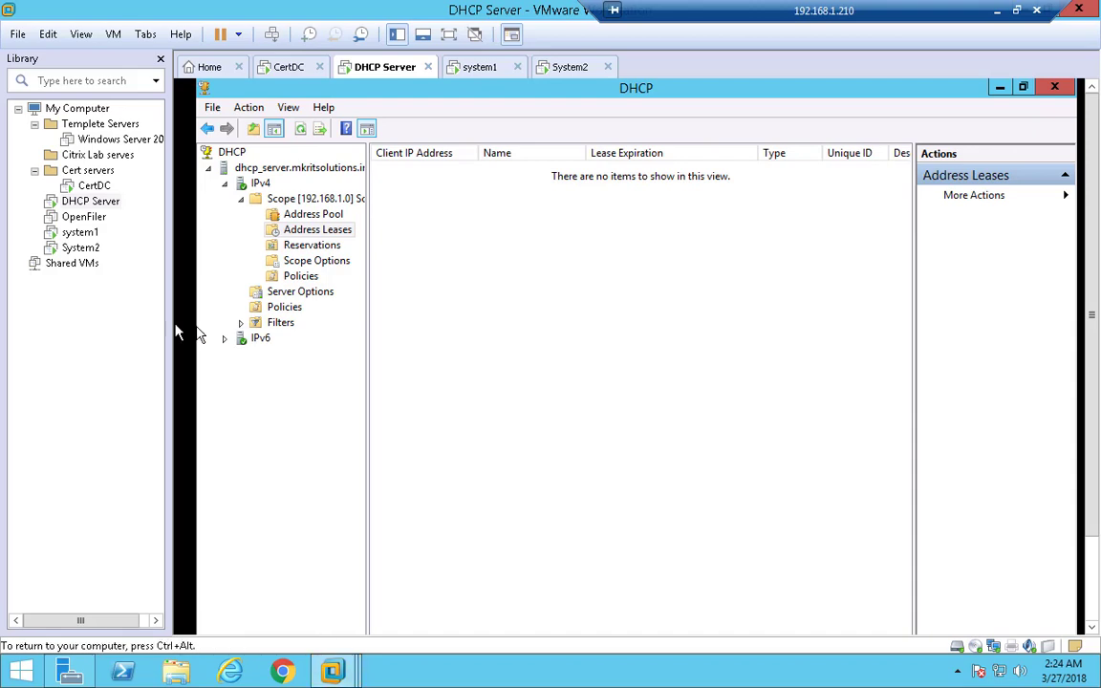
On system1, disable and re-enable the Local Area Connection adapter
{"action": "left_click", "coordinate": [91, 236]}
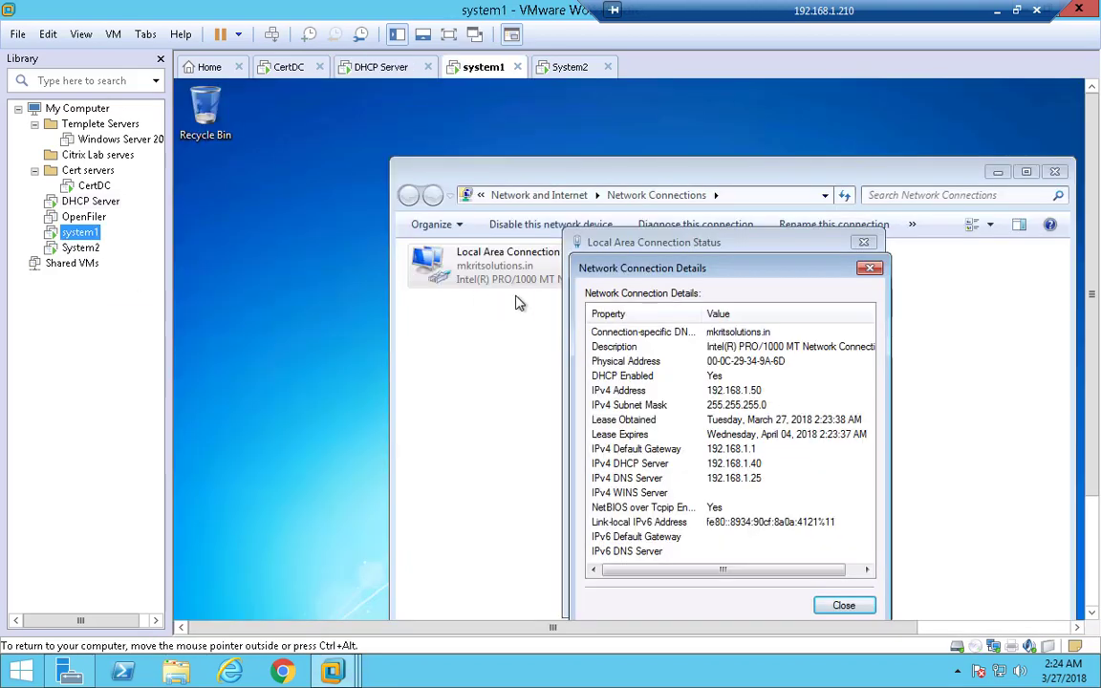
{"action": "left_click", "coordinate": [843, 601]}
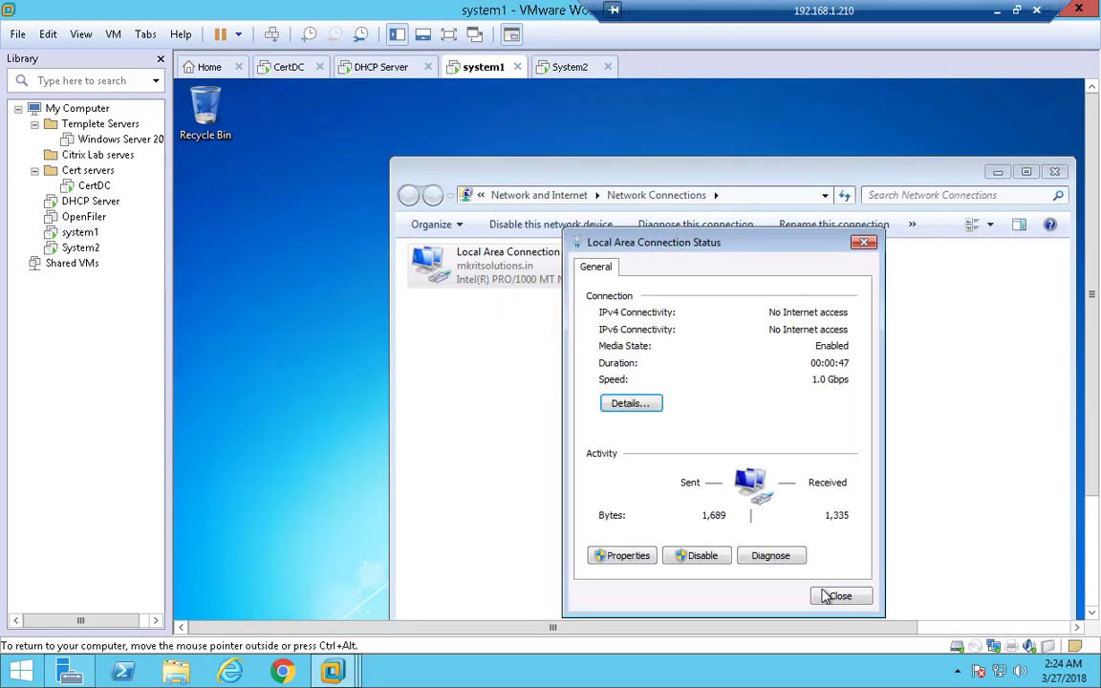
{"action": "left_click", "coordinate": [703, 557]}
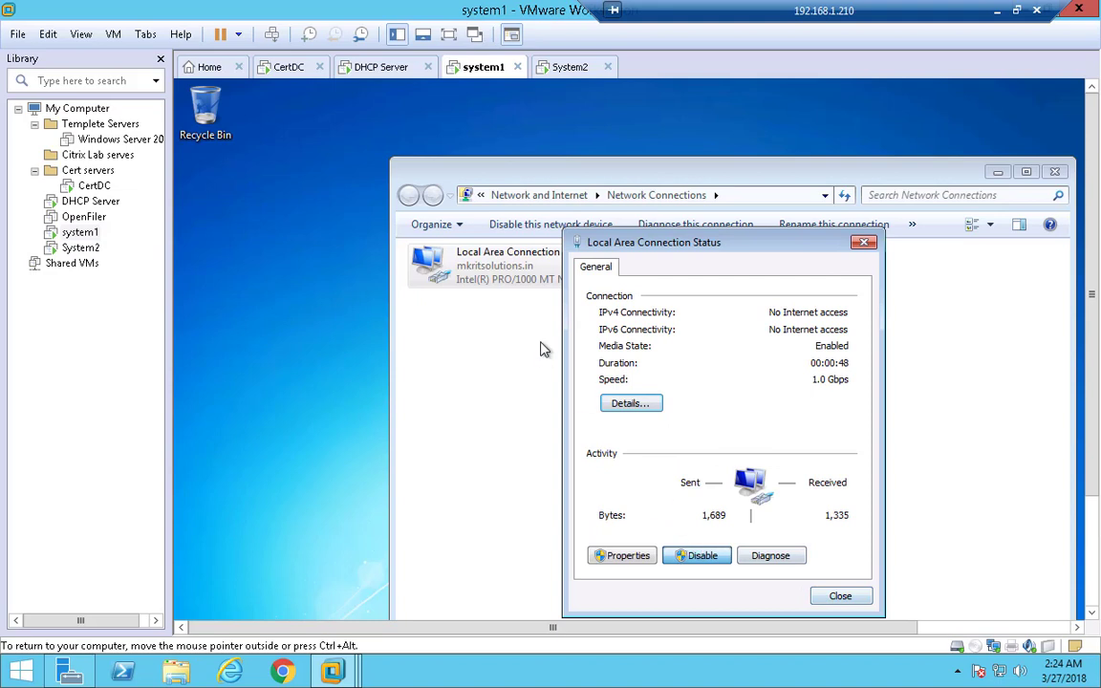
{"action": "right_click", "coordinate": [489, 265]}
{"action": "left_click", "coordinate": [545, 278]}
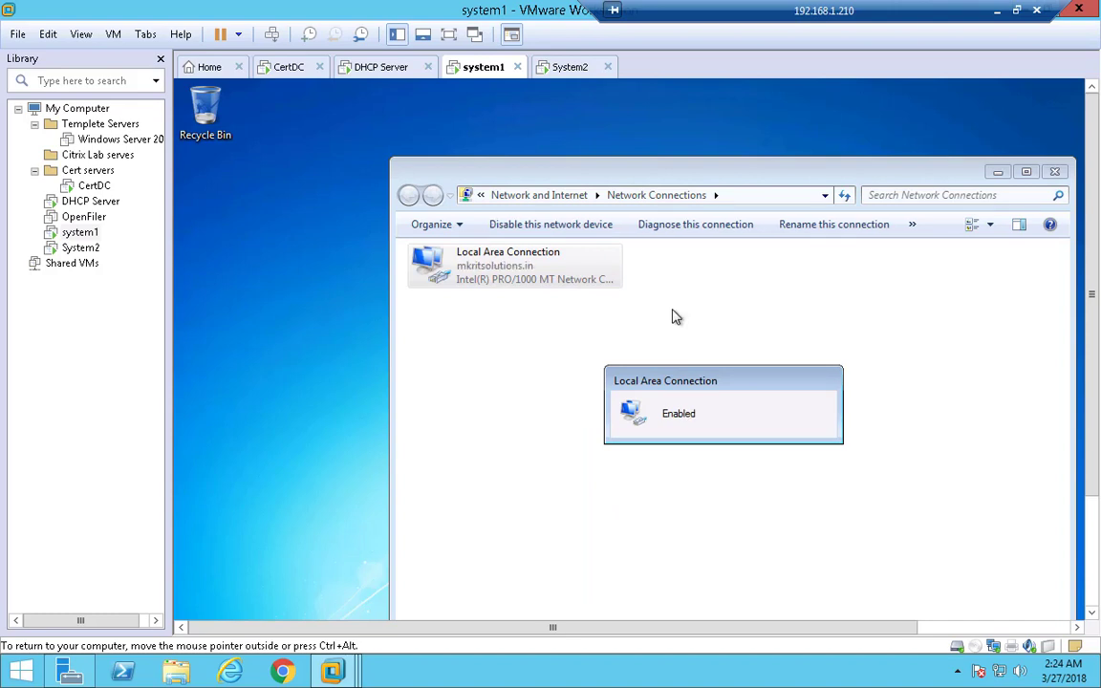
Confirm the fresh 192.168.1.50 lease in the connection details, then return to the DHCP Server VM
{"action": "right_click", "coordinate": [483, 282]}
{"action": "left_click", "coordinate": [538, 313]}
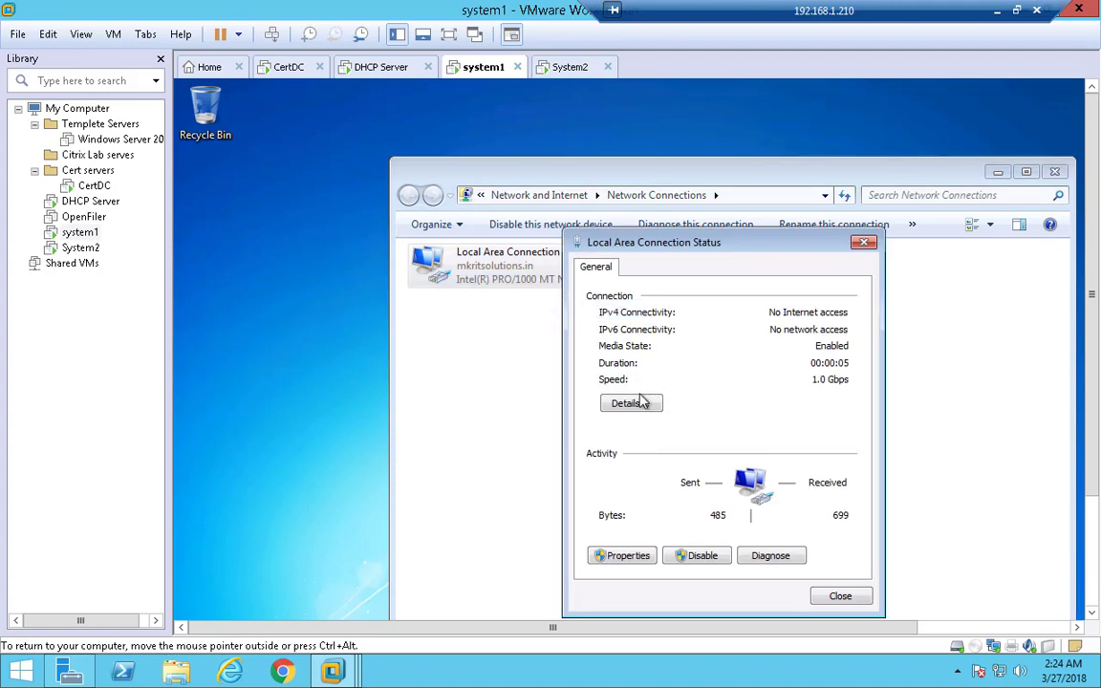
{"action": "left_click", "coordinate": [630, 401]}
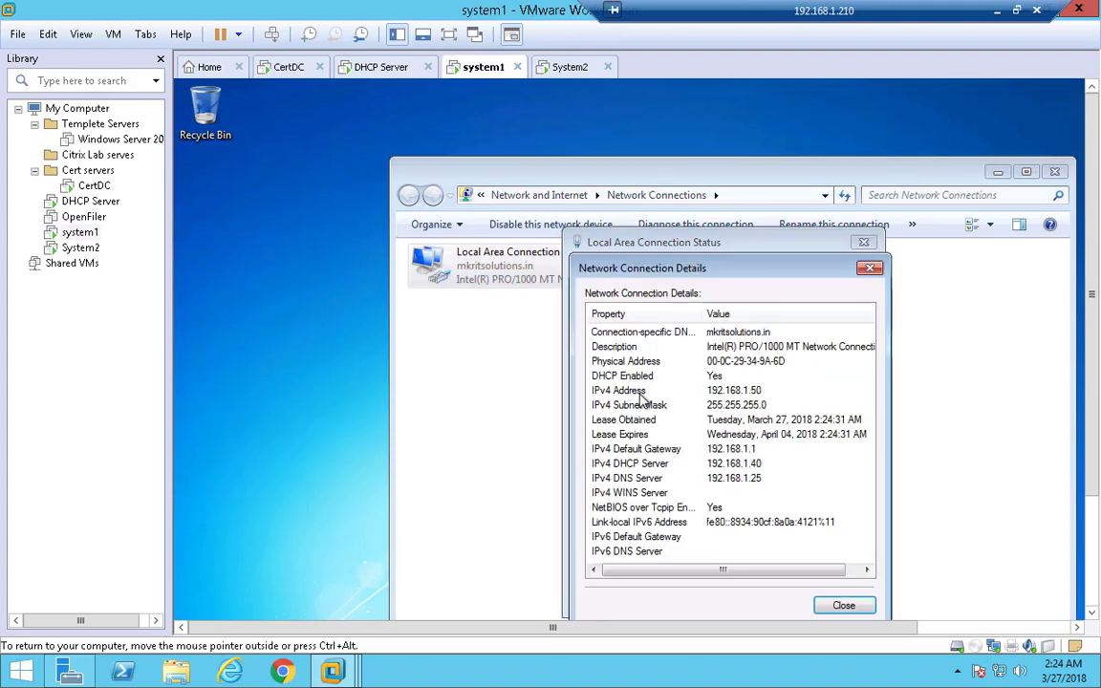
{"action": "left_click", "coordinate": [101, 203]}
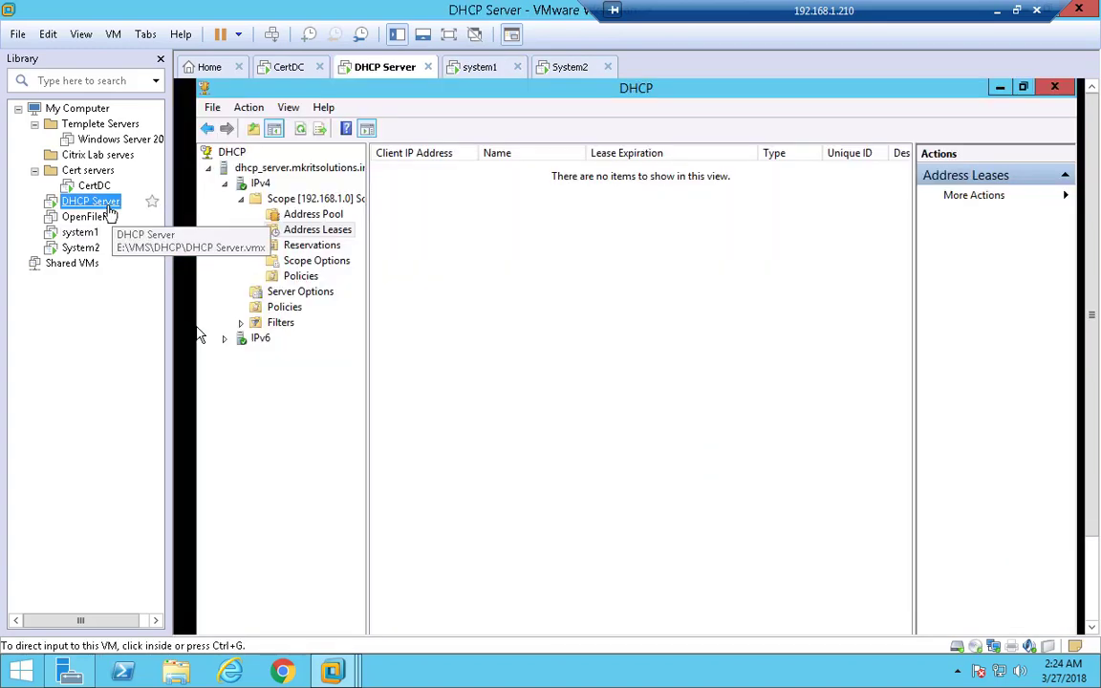
Refresh the scope's address leases to see 192.168.1.50 again, checking Address Pool and Reservations along the way
{"action": "left_click", "coordinate": [300, 129]}
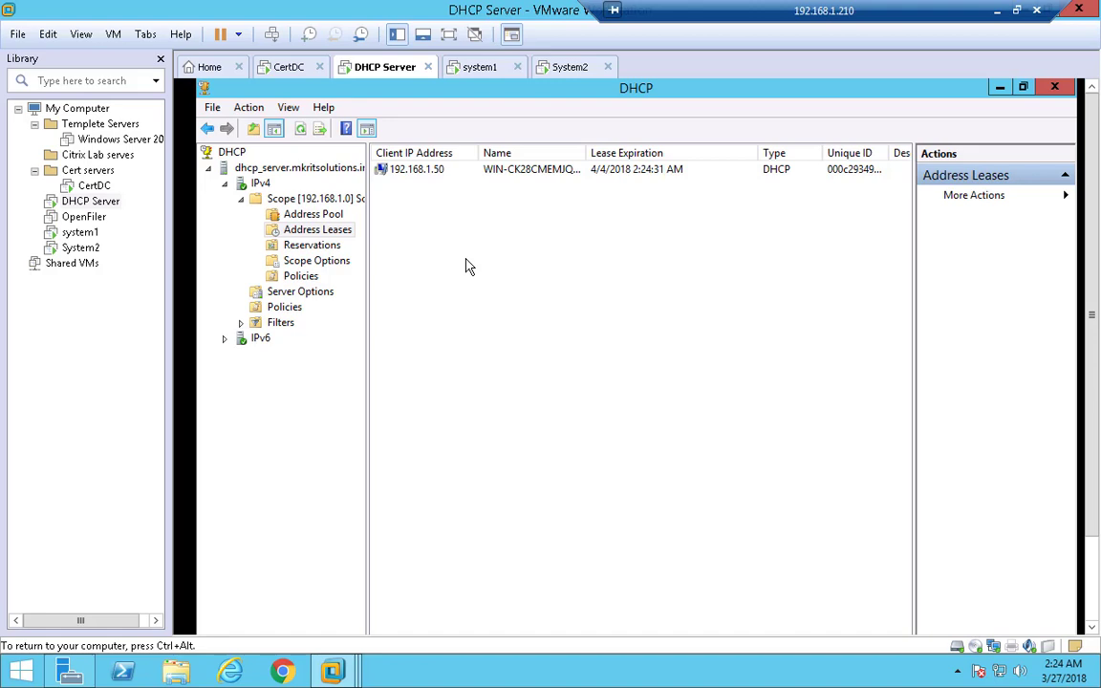
{"action": "left_click", "coordinate": [325, 216]}
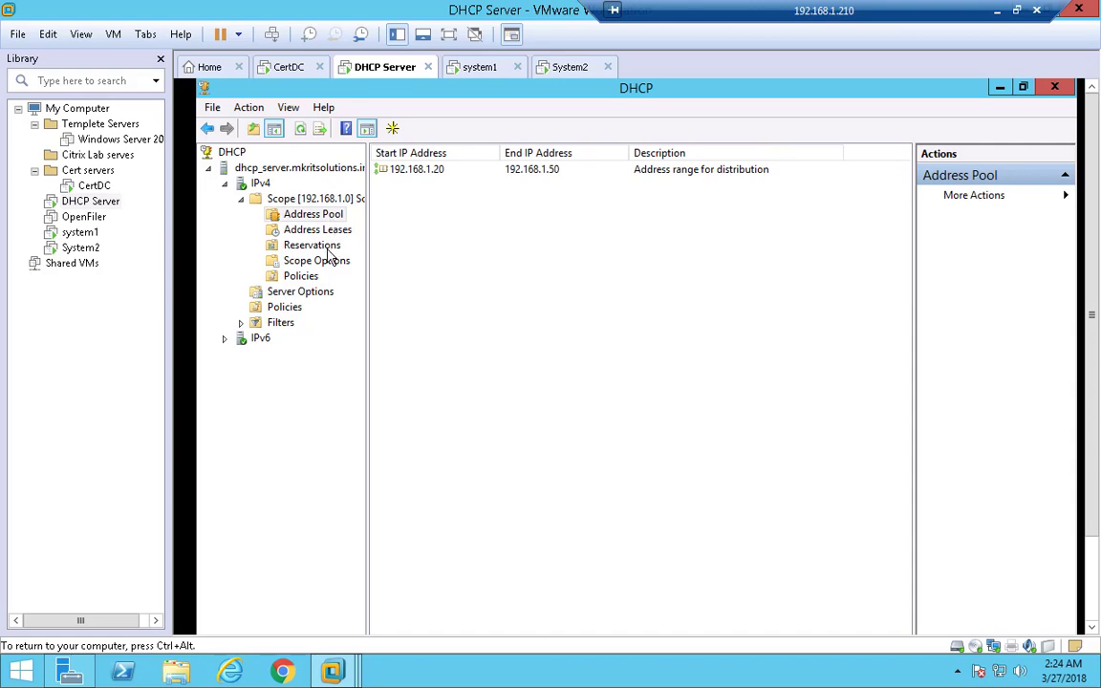
{"action": "left_click", "coordinate": [325, 247]}
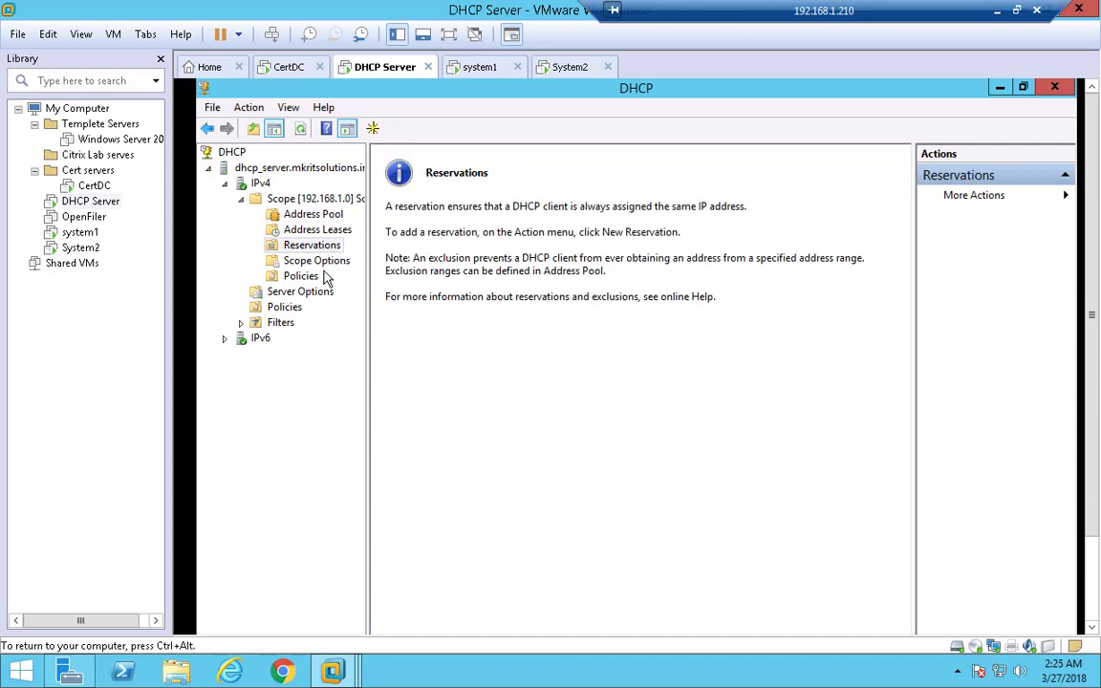
{"action": "left_click", "coordinate": [317, 235]}
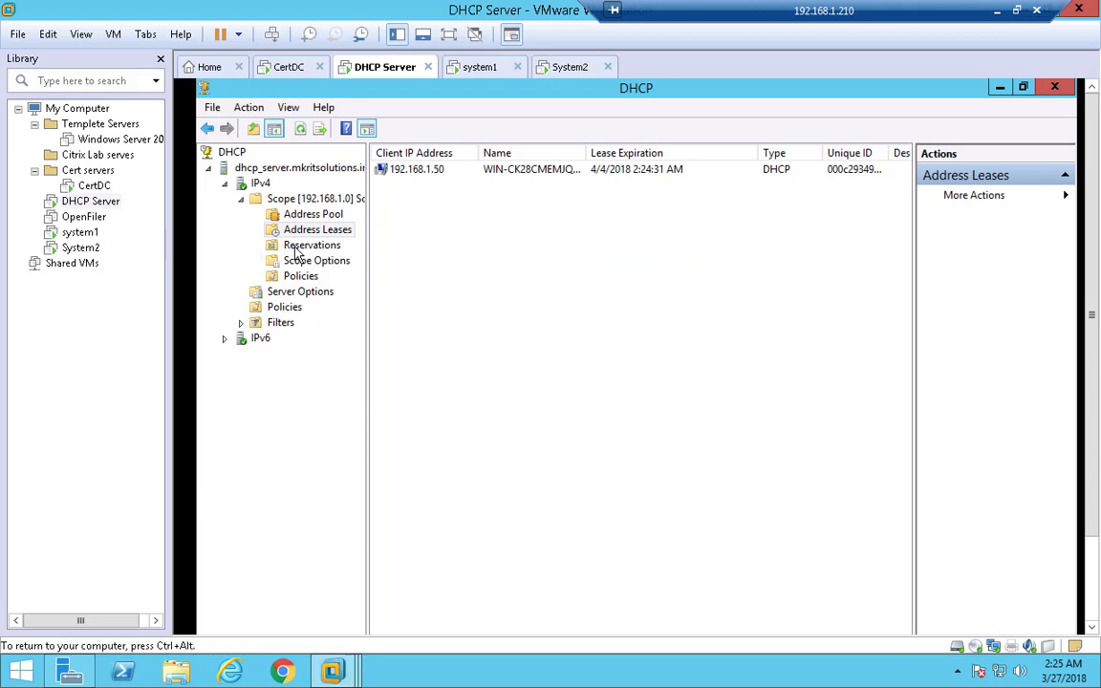
On system1, close the connection details and disable the Local Area Connection
{"action": "left_click", "coordinate": [82, 232]}
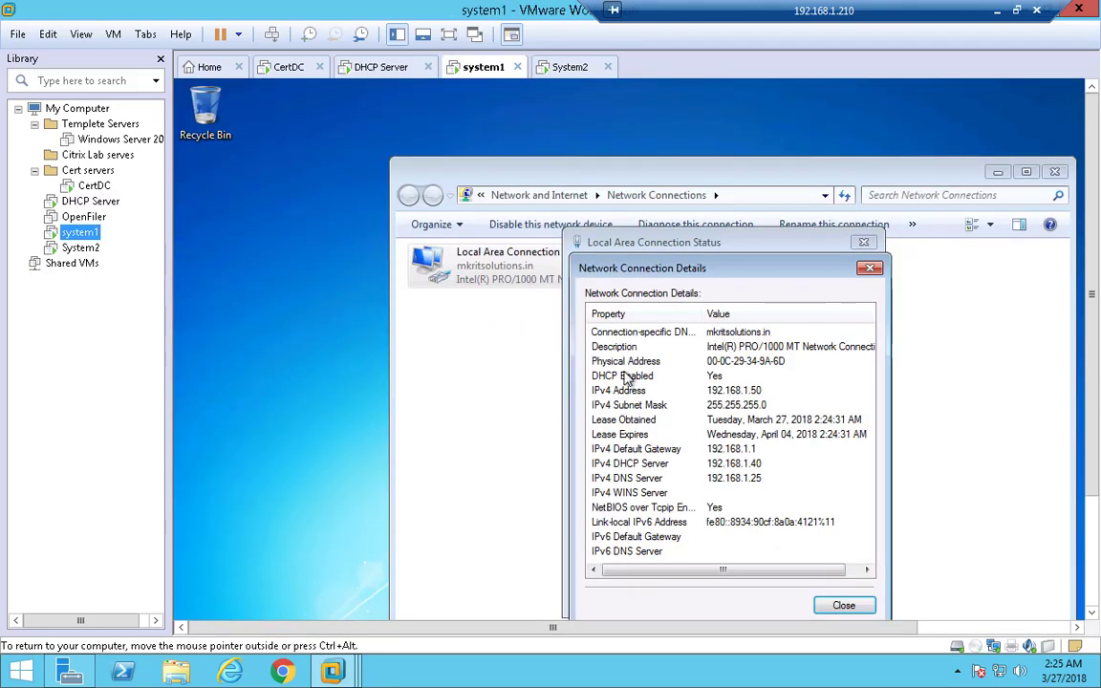
{"action": "left_click", "coordinate": [845, 606]}
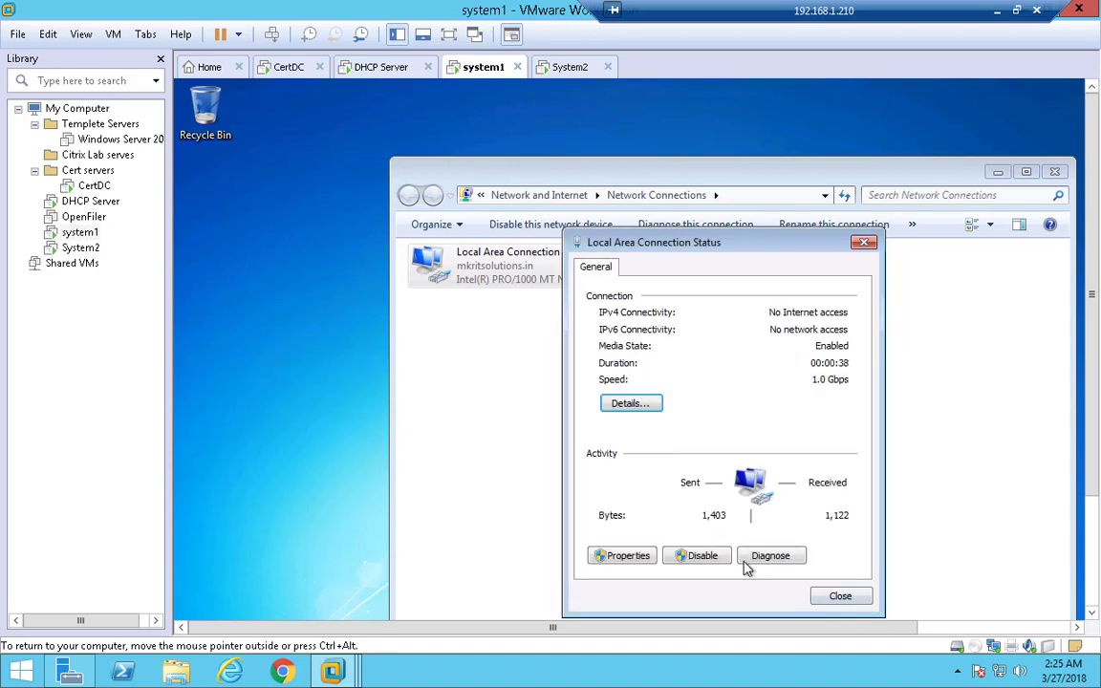
{"action": "left_click", "coordinate": [717, 560]}
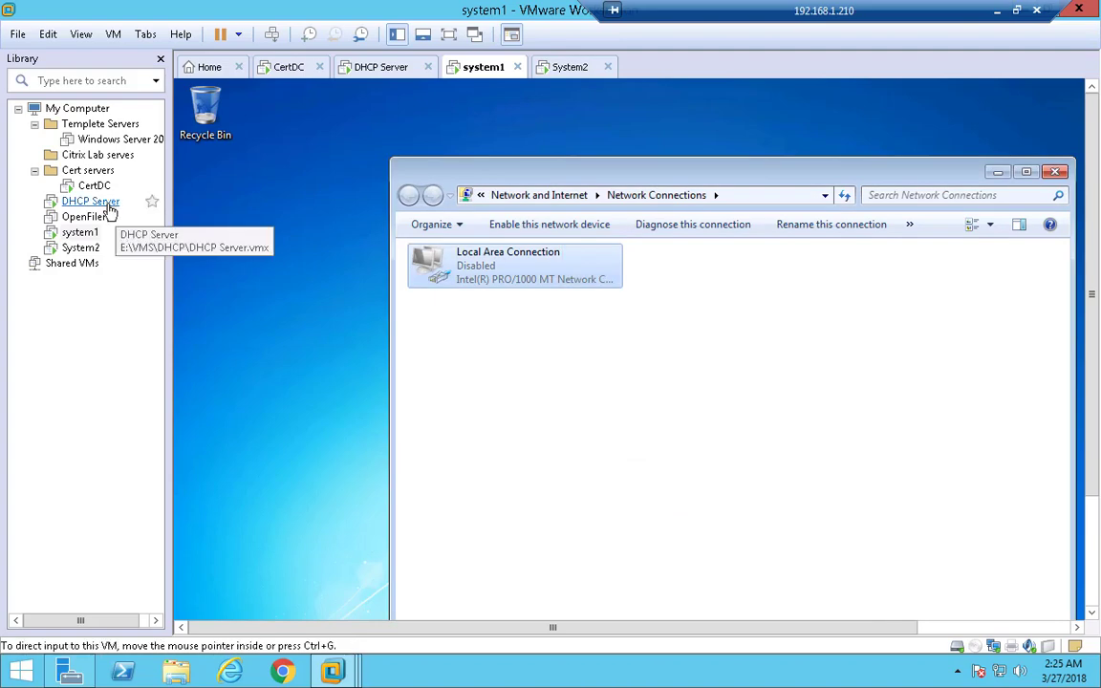
Delete the 192.168.1.50 lease from the DHCP scope
{"action": "left_click", "coordinate": [94, 200]}
{"action": "left_click", "coordinate": [449, 181]}
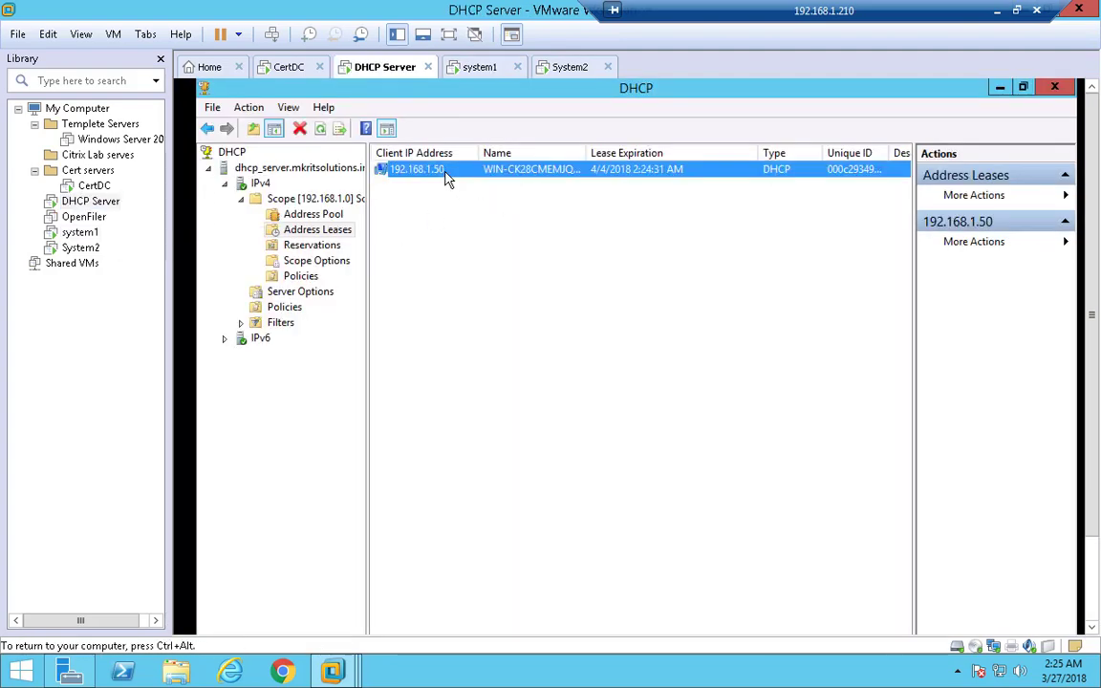
{"action": "right_click", "coordinate": [449, 181]}
{"action": "left_click", "coordinate": [485, 224]}
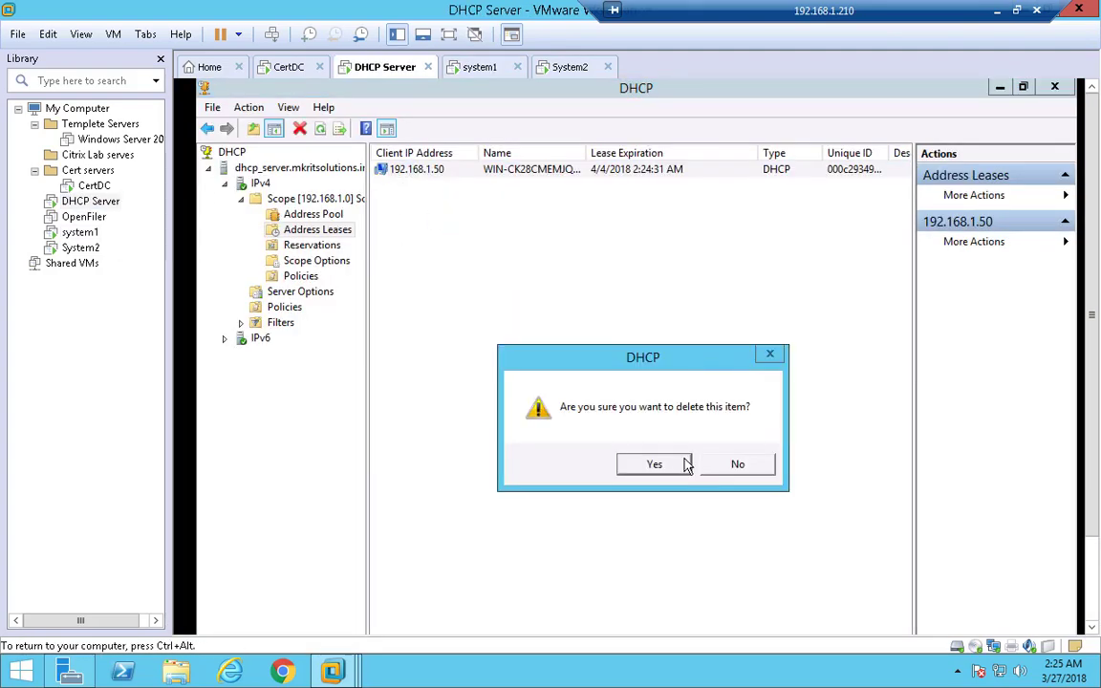
{"action": "left_click", "coordinate": [654, 463]}
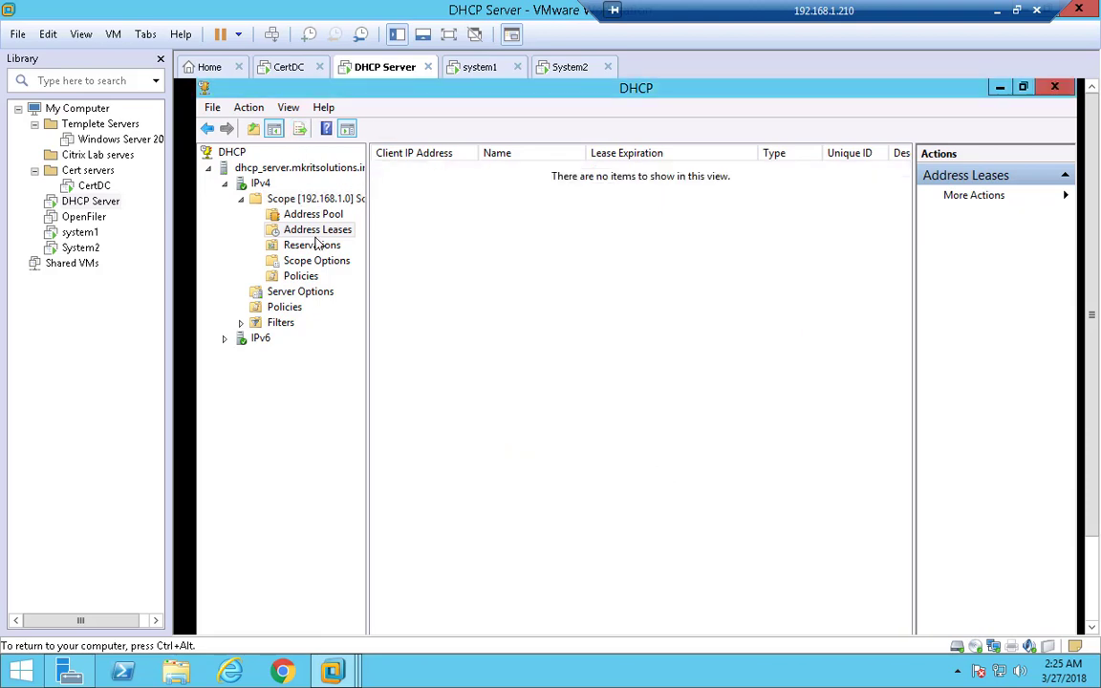
Refresh the DHCP console to confirm the scope's address lease list is now empty
{"action": "left_click", "coordinate": [297, 199]}
{"action": "left_click", "coordinate": [321, 129]}
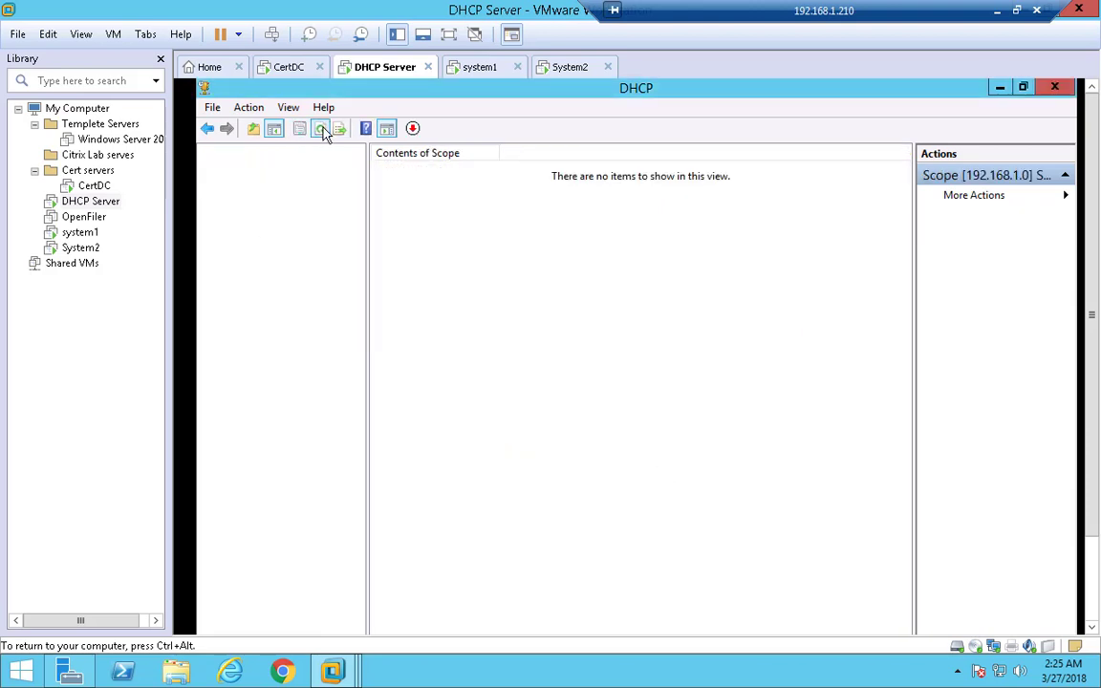
{"action": "left_click", "coordinate": [318, 229]}
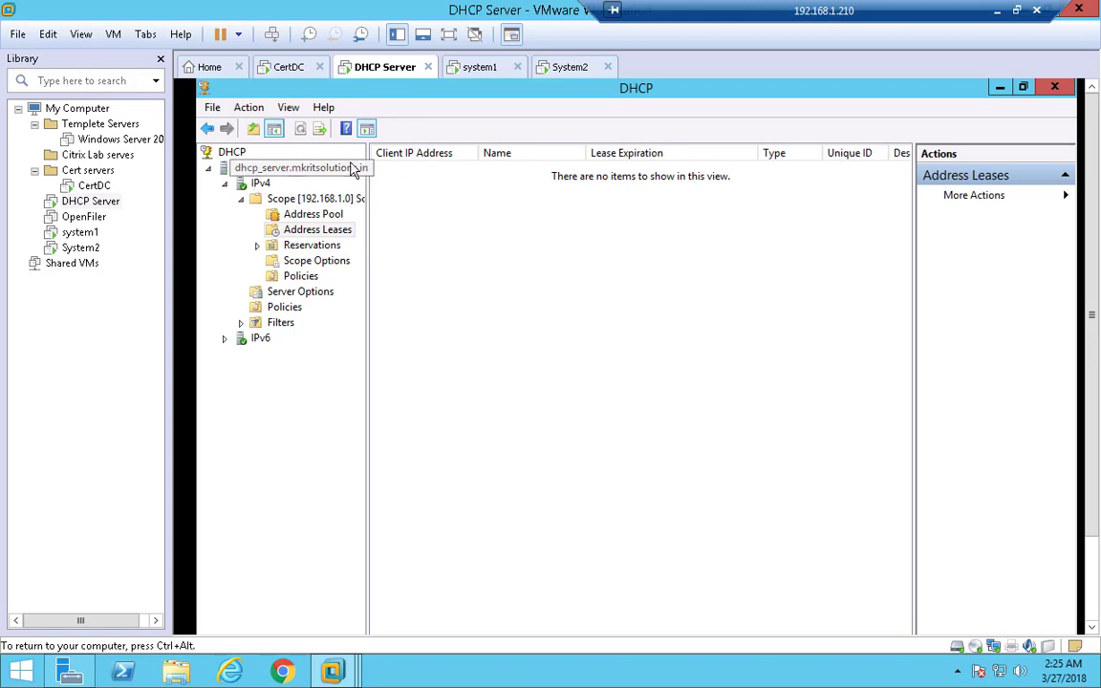
{"action": "left_click", "coordinate": [79, 234]}
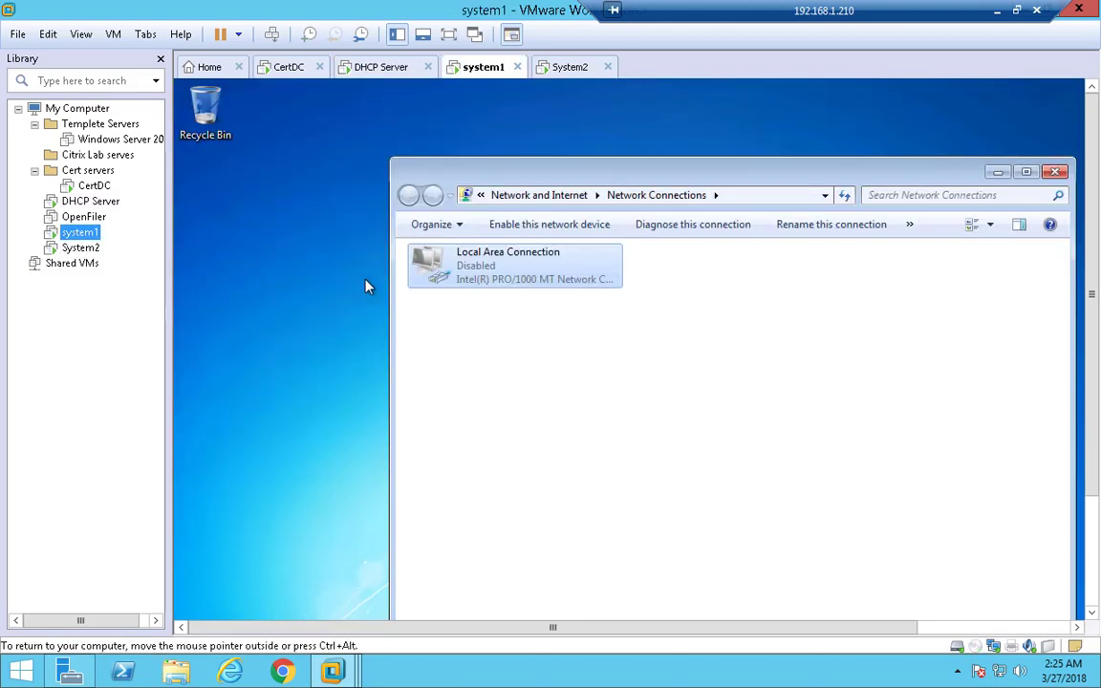
Re-enable system1's Local Area Connection and check its network details
{"action": "right_click", "coordinate": [443, 265]}
{"action": "left_click", "coordinate": [487, 274]}
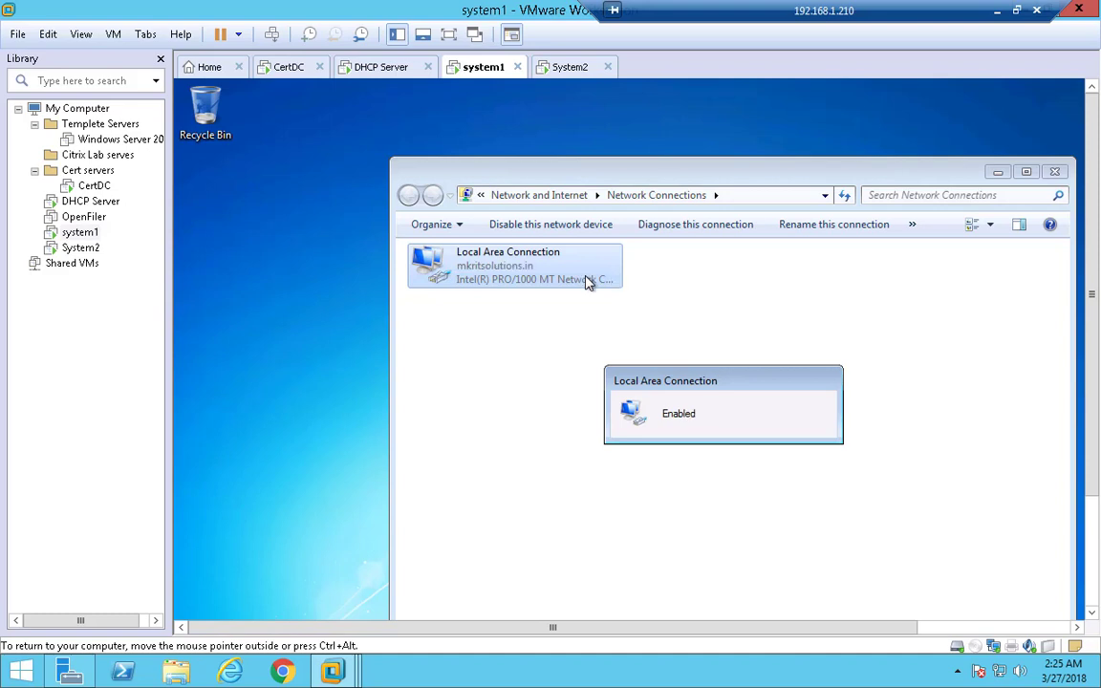
{"action": "right_click", "coordinate": [498, 260]}
{"action": "left_click", "coordinate": [536, 287]}
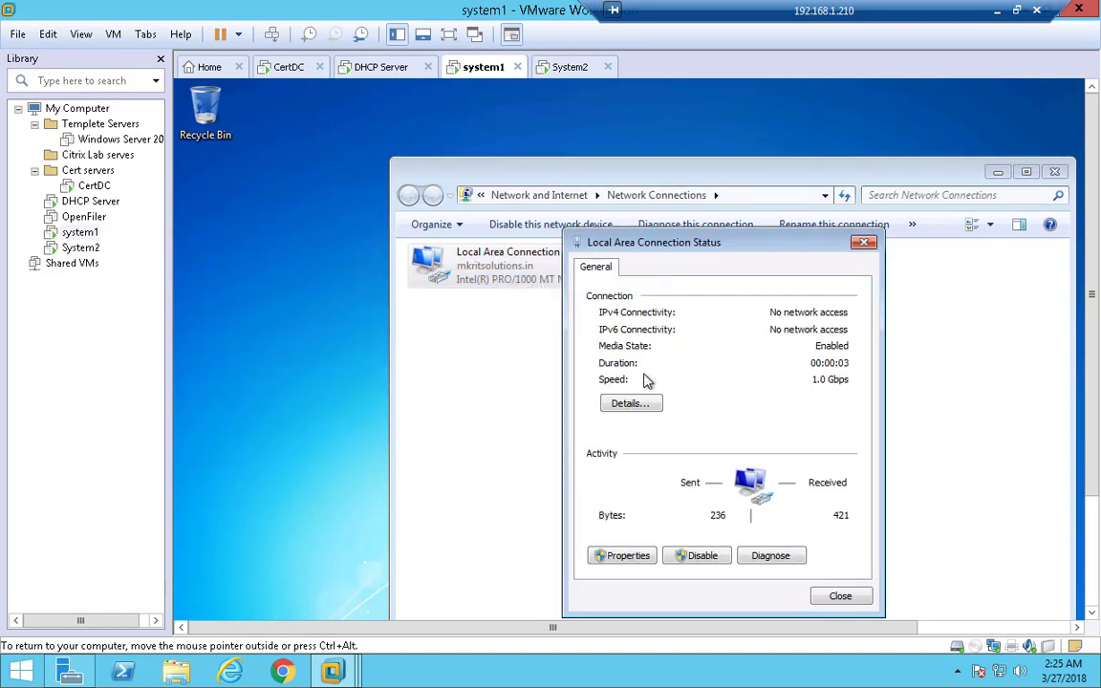
{"action": "left_click", "coordinate": [634, 404]}
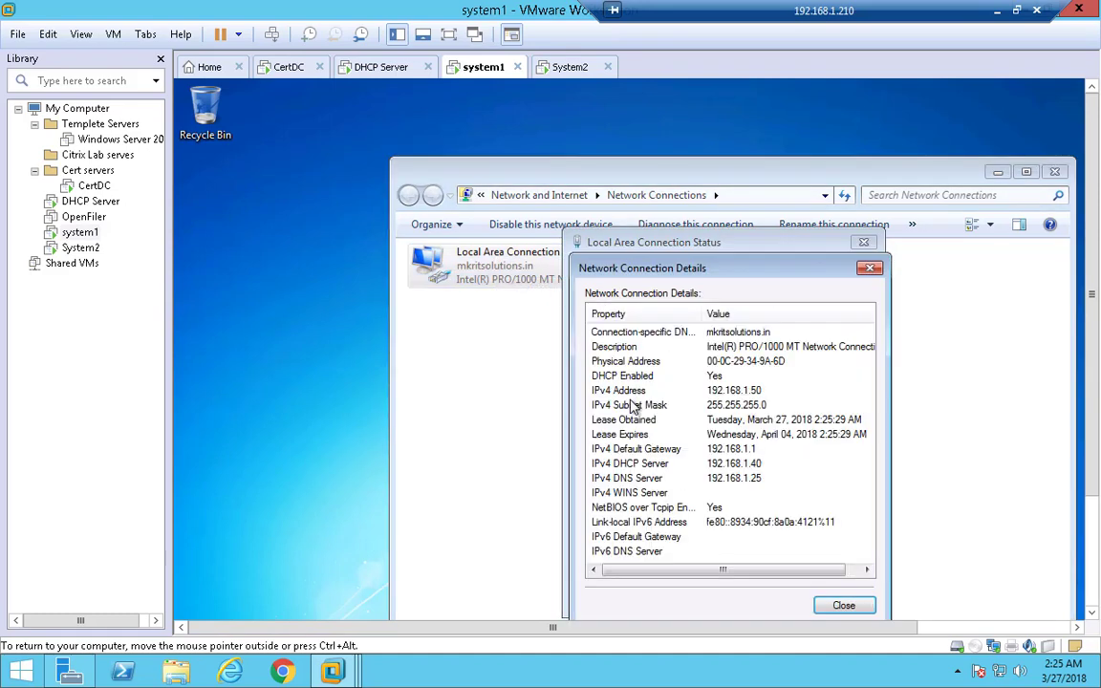
{"action": "left_click", "coordinate": [869, 268]}
{"action": "left_click", "coordinate": [863, 241]}
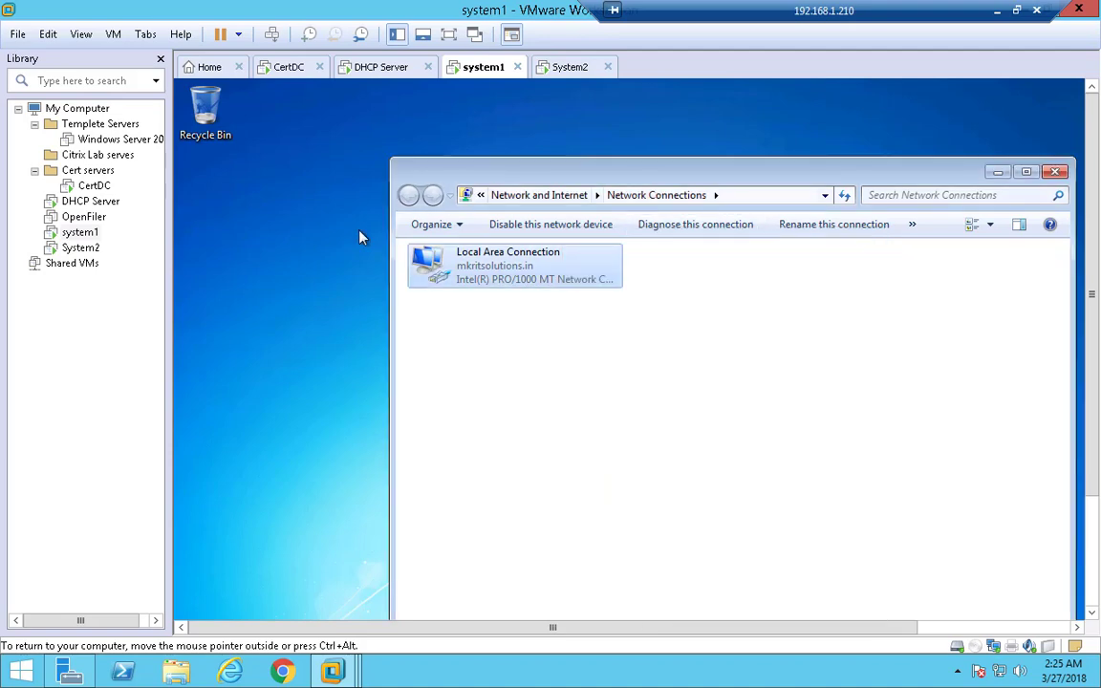
Check that Scope [192.168.1.0]'s address leases list 192.168.1.50 for system1
{"action": "left_click", "coordinate": [91, 202]}
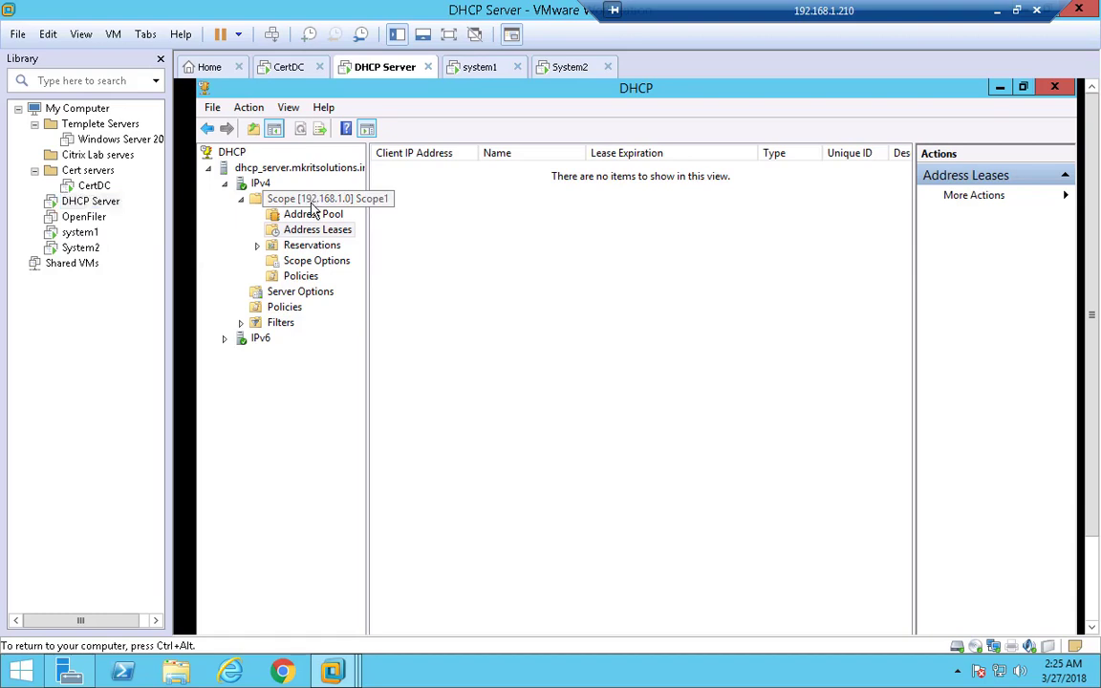
{"action": "left_click", "coordinate": [313, 198]}
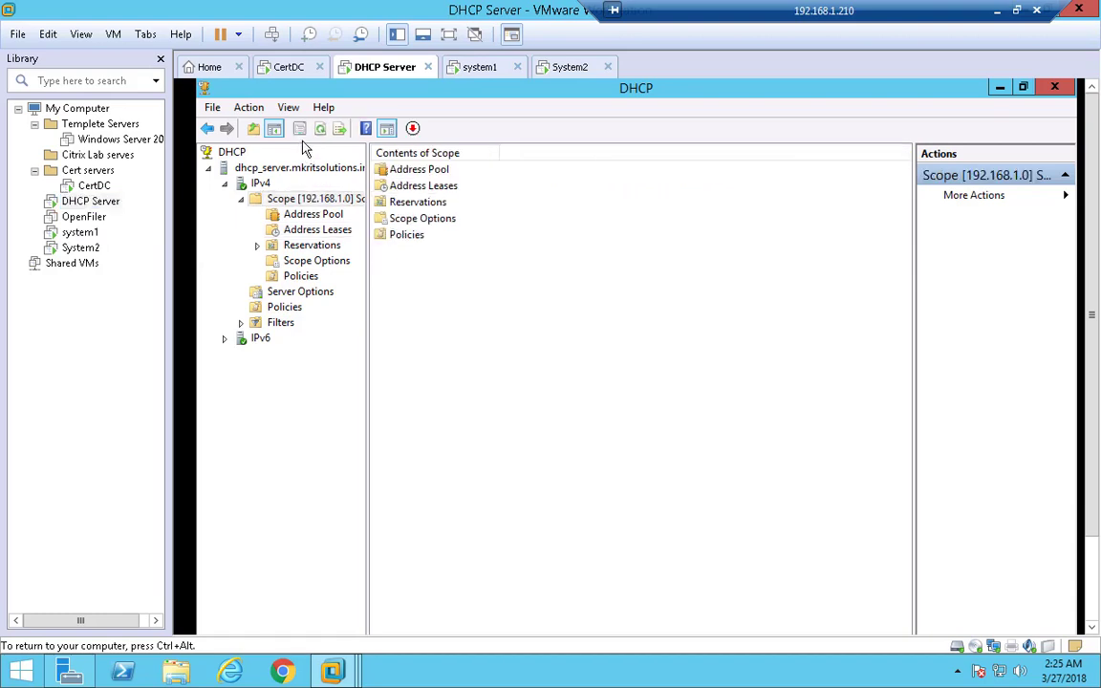
{"action": "left_click", "coordinate": [322, 232]}
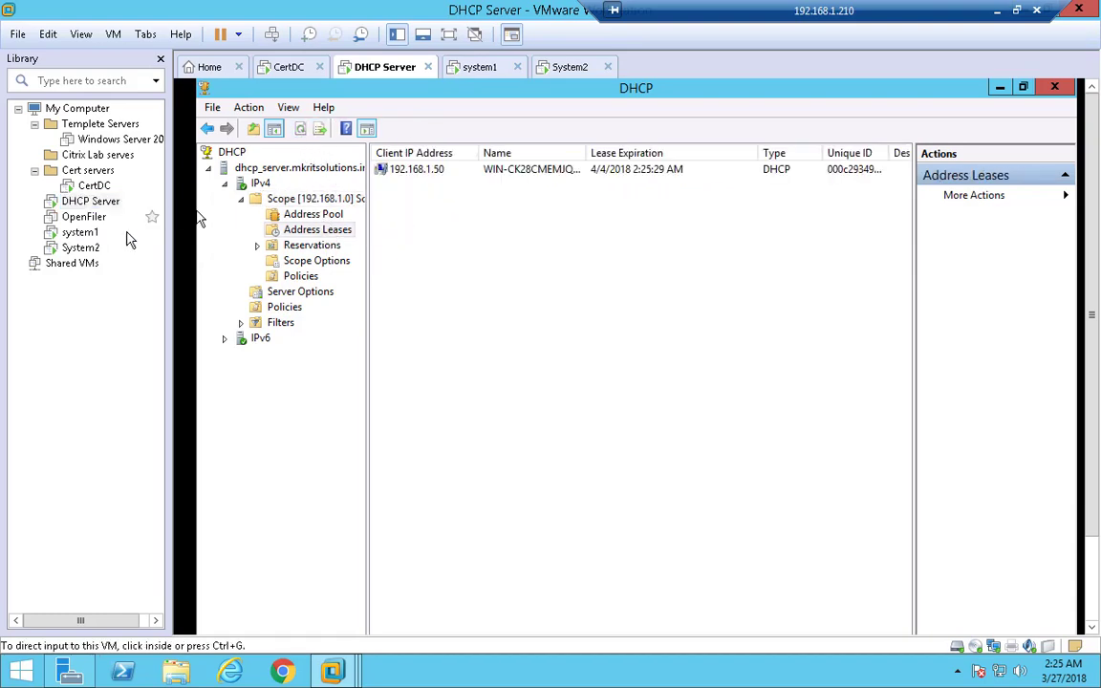
{"action": "left_click", "coordinate": [80, 248]}
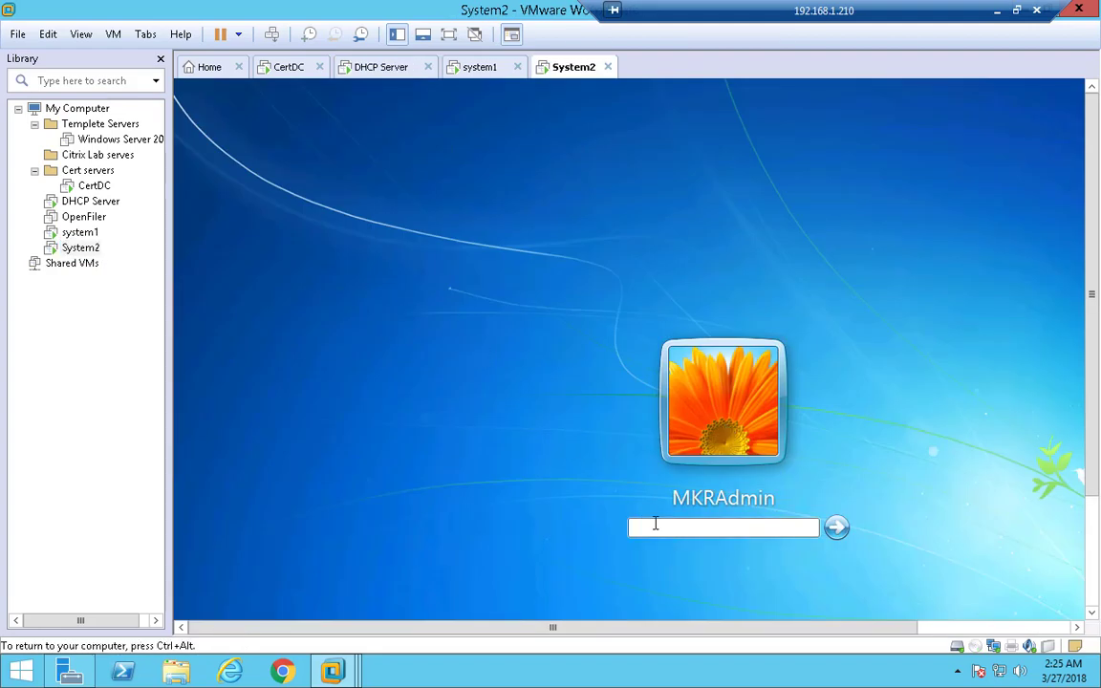
Log in to System2 with the account password
{"action": "type", "text": "p"}
{"action": "key", "text": "Return"}
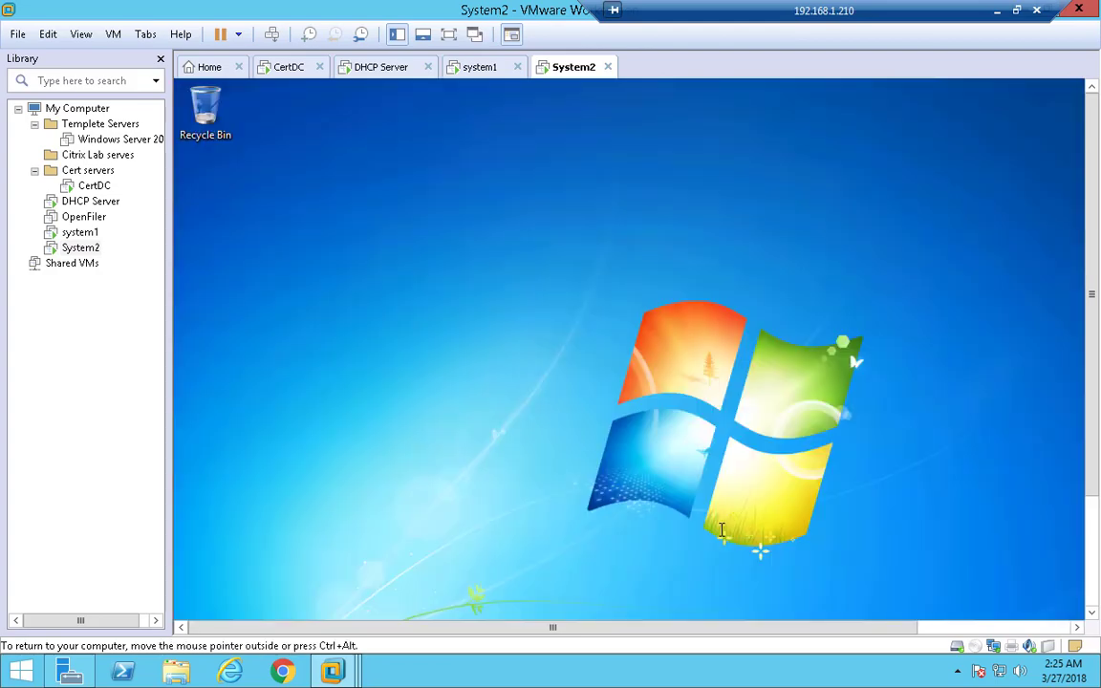
{"action": "left_click_drag", "start_coordinate": [1091, 395], "coordinate": [1092, 502]}
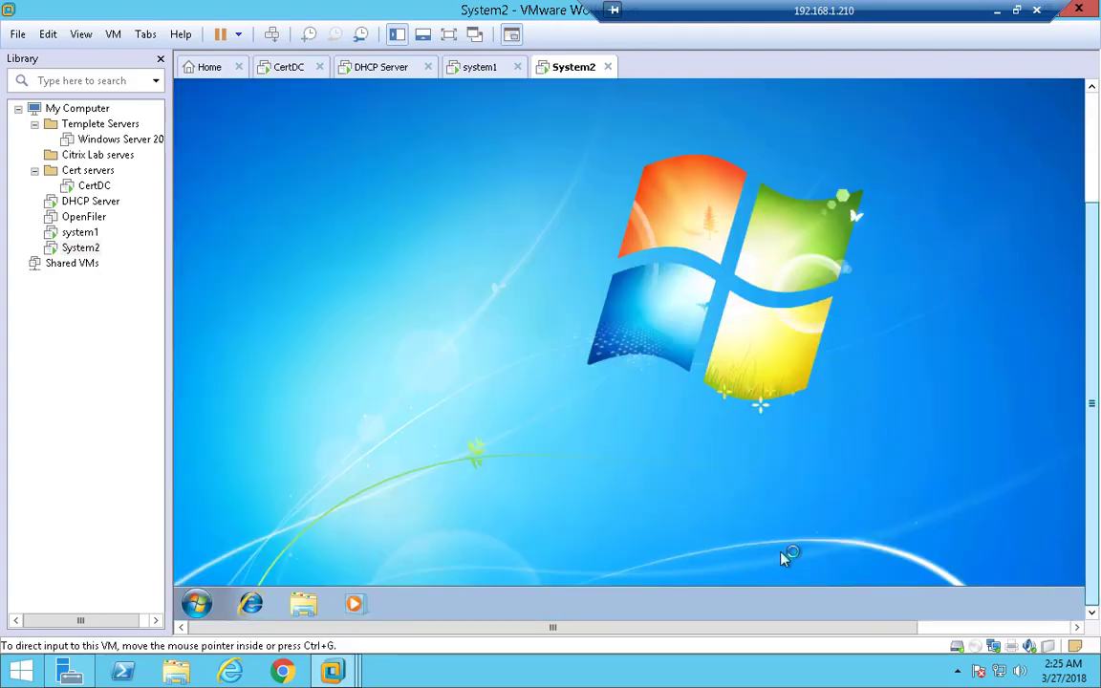
Open System2's Local Area Connection details via ncpa.cpl, showing IP 192.168.1.51 and MAC 00-0C-29-FB-3D-89
{"action": "left_click", "coordinate": [197, 601]}
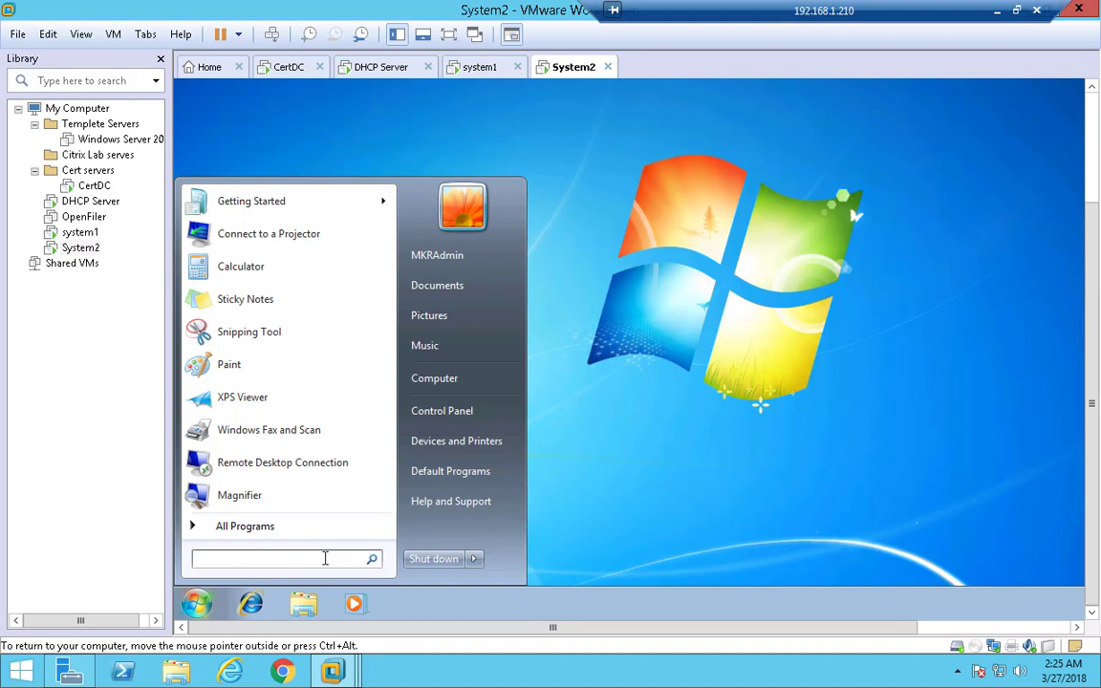
{"action": "type", "text": "ncpa.cpl"}
{"action": "key", "text": "Return"}
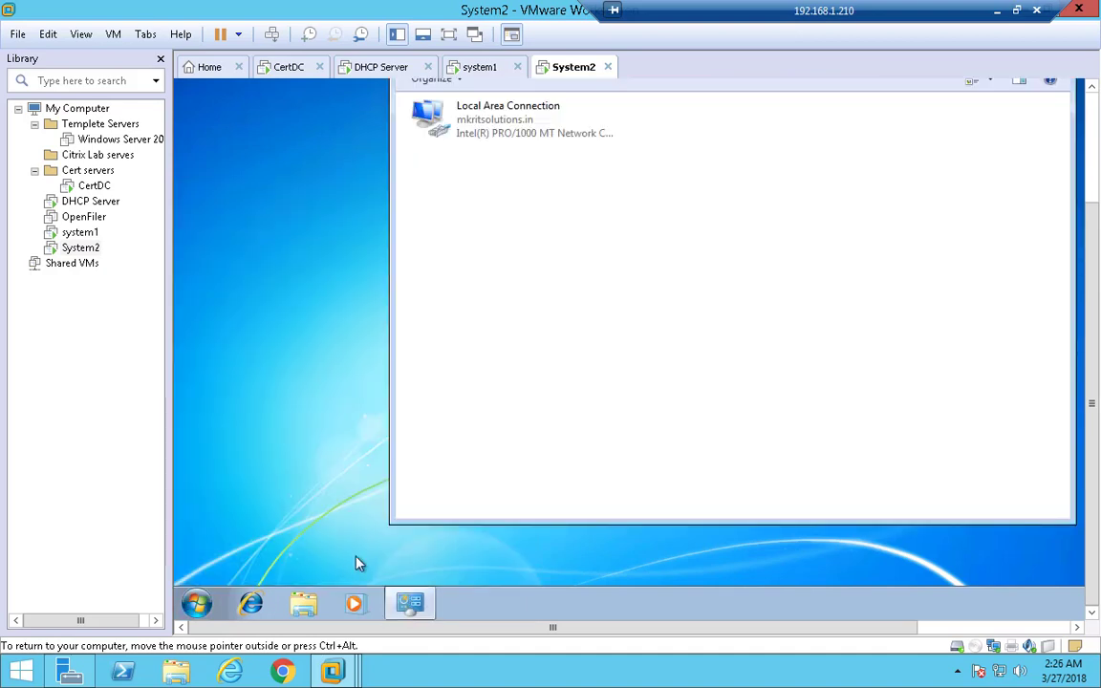
{"action": "right_click", "coordinate": [532, 136]}
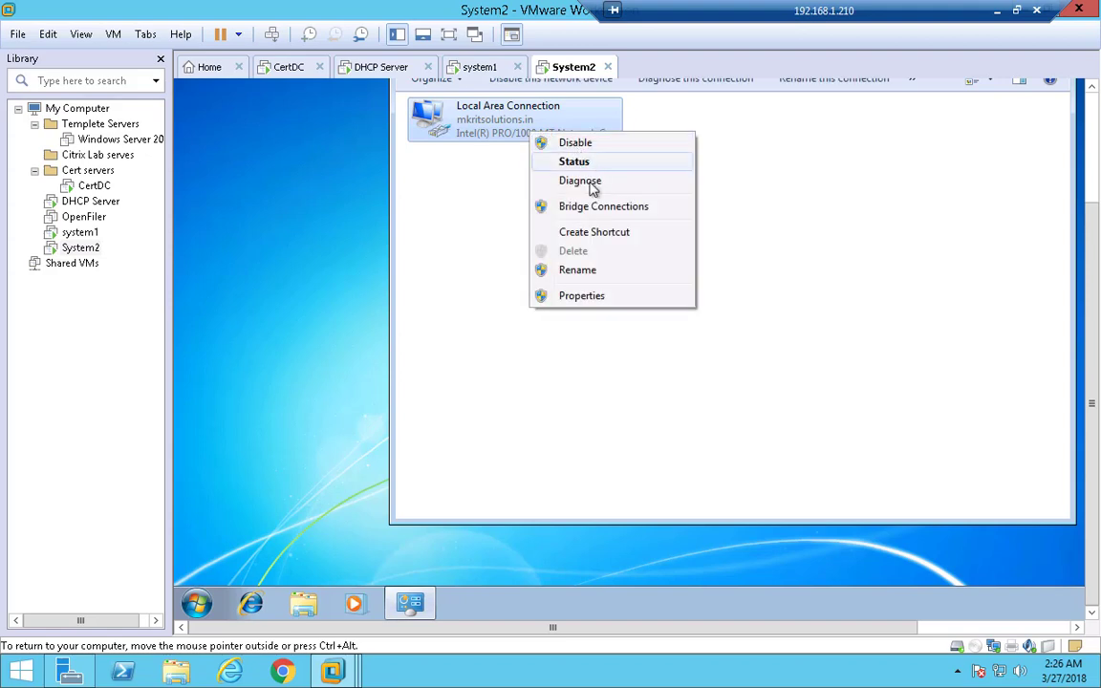
{"action": "left_click", "coordinate": [571, 160]}
{"action": "left_click", "coordinate": [630, 260]}
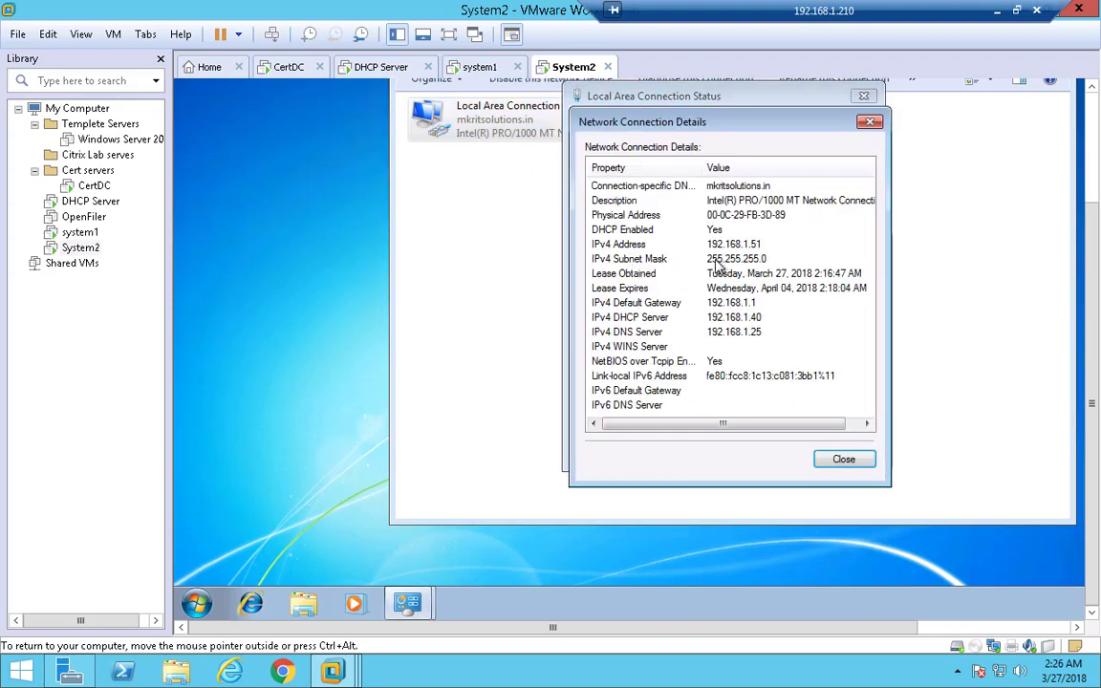
{"action": "left_click", "coordinate": [105, 187]}
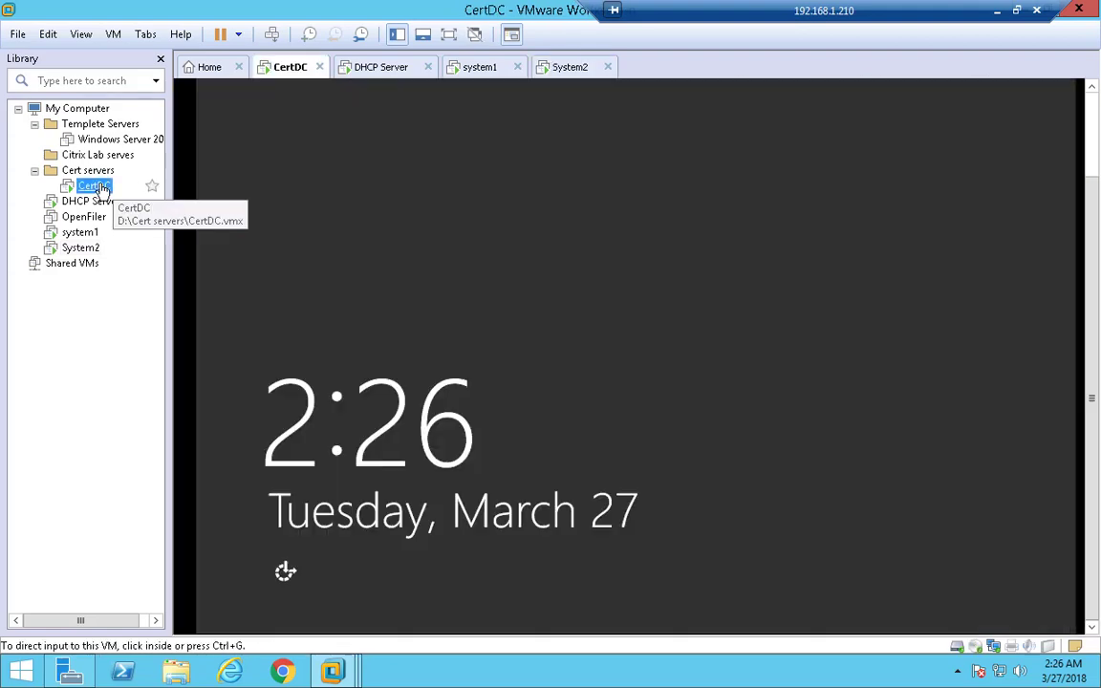
Restart the DHCP service on dhcp_server via All Tasks > Restart, after viewing the scope's address pool
{"action": "left_click", "coordinate": [96, 202]}
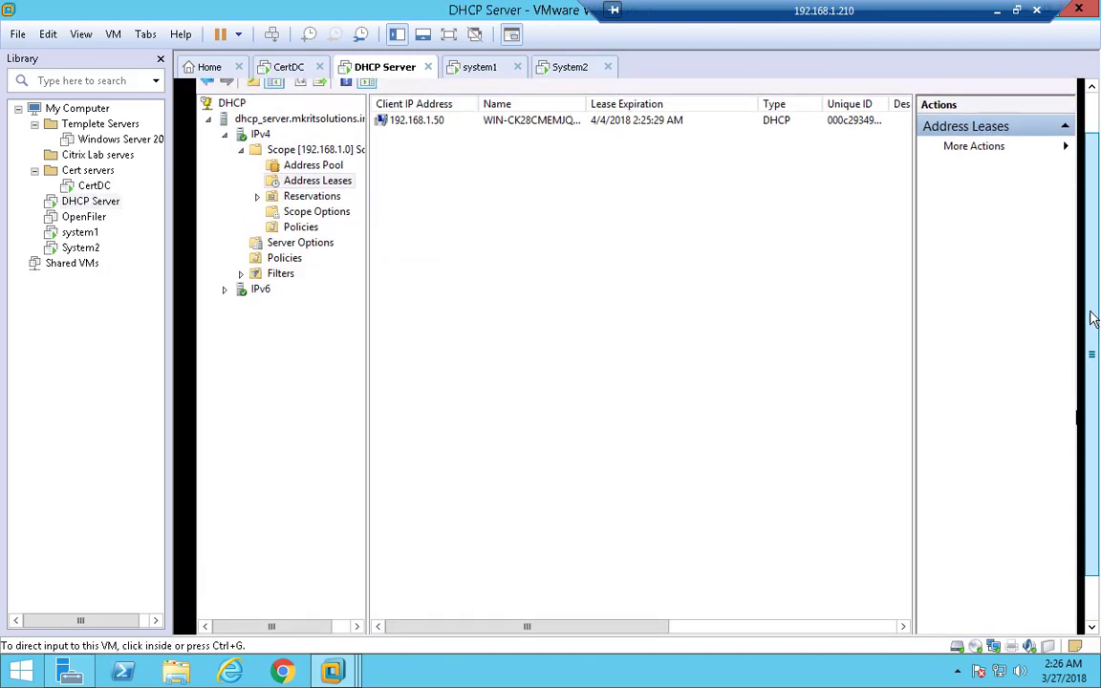
{"action": "left_click", "coordinate": [316, 167]}
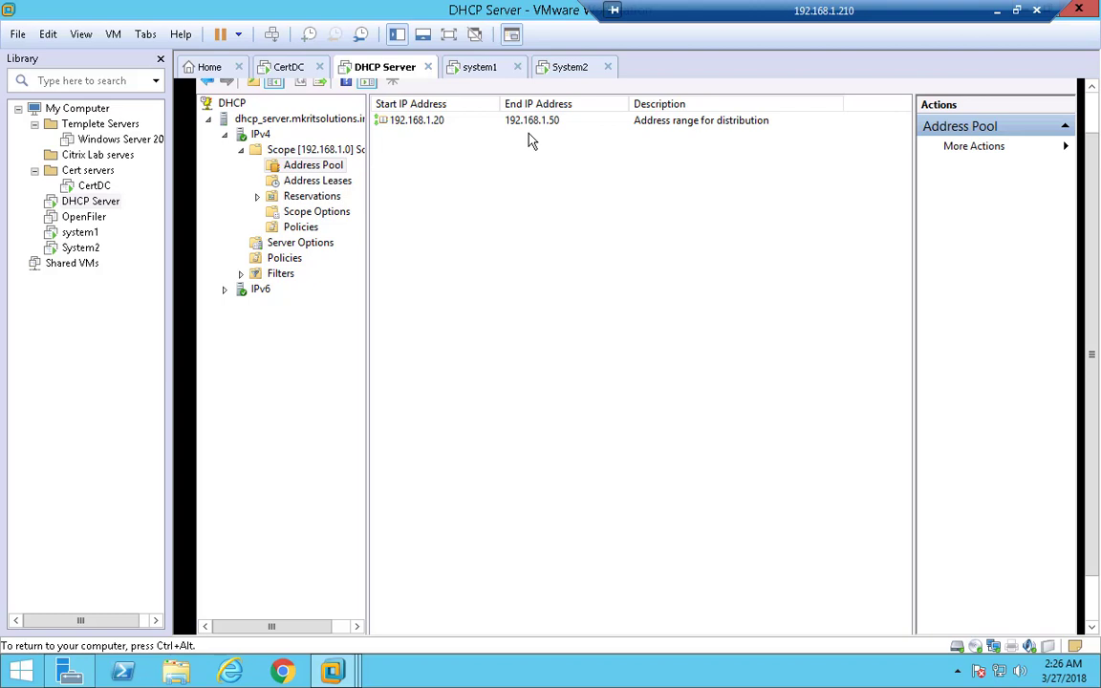
{"action": "left_click", "coordinate": [260, 118]}
{"action": "right_click", "coordinate": [260, 119]}
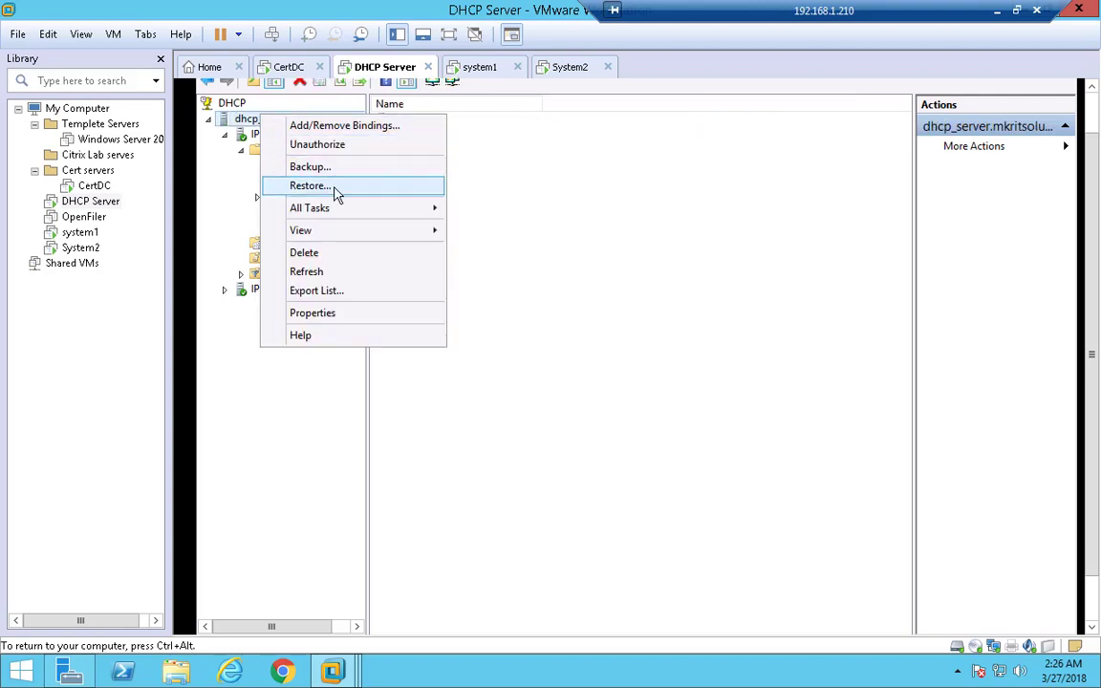
{"action": "mouse_move", "coordinate": [346, 210]}
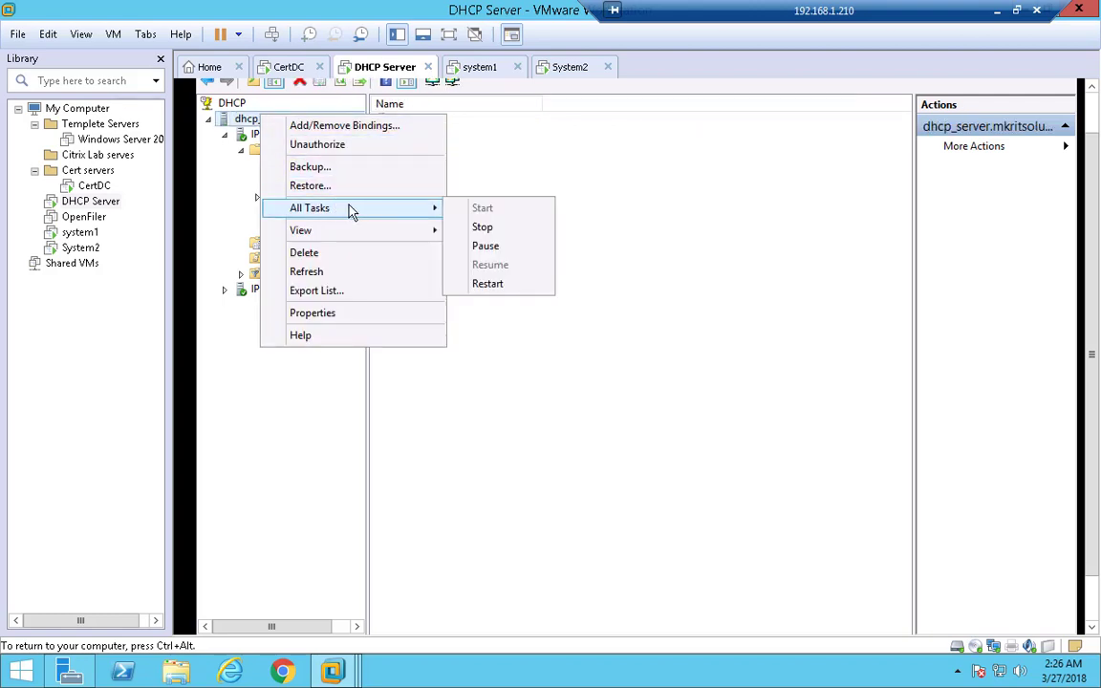
{"action": "left_click", "coordinate": [516, 285]}
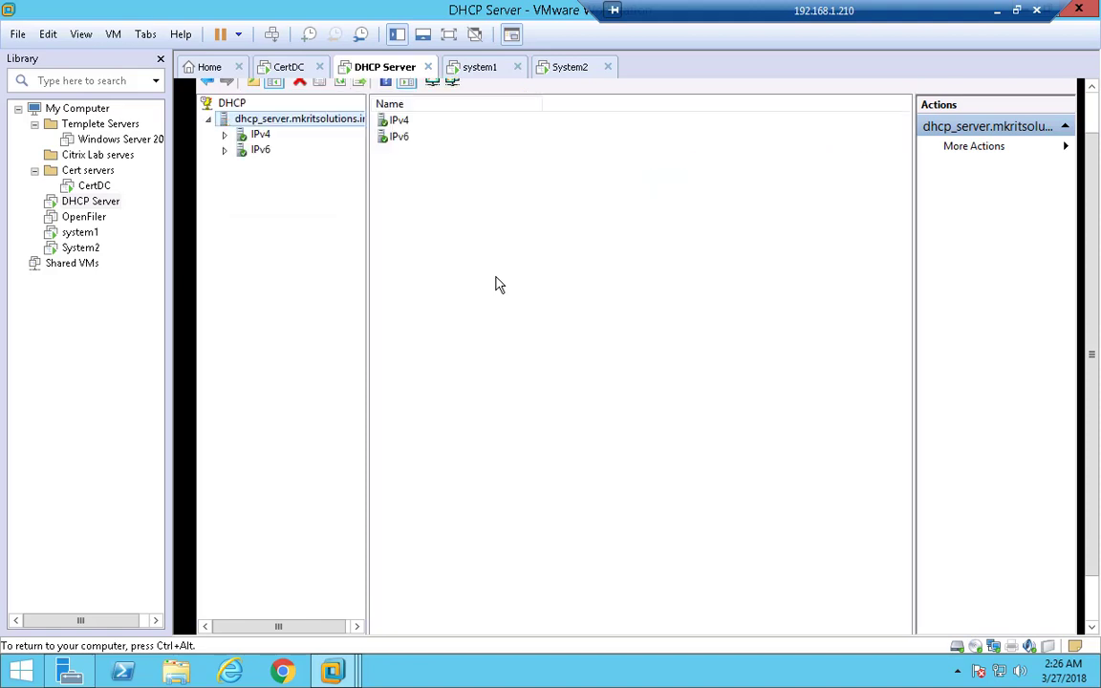
Open a Command Prompt on system1 via the Start search for cmd
{"action": "left_click", "coordinate": [84, 234]}
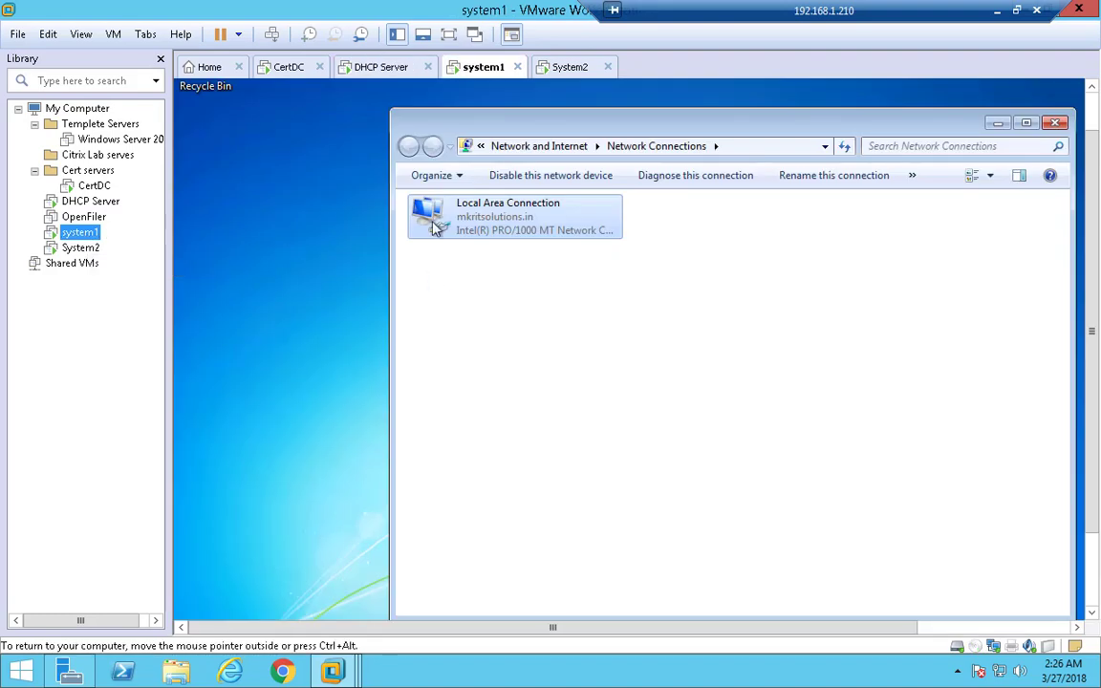
{"action": "left_click", "coordinate": [565, 358]}
{"action": "scroll", "coordinate": [1089, 459], "scroll_direction": "down", "scroll_amount": 2}
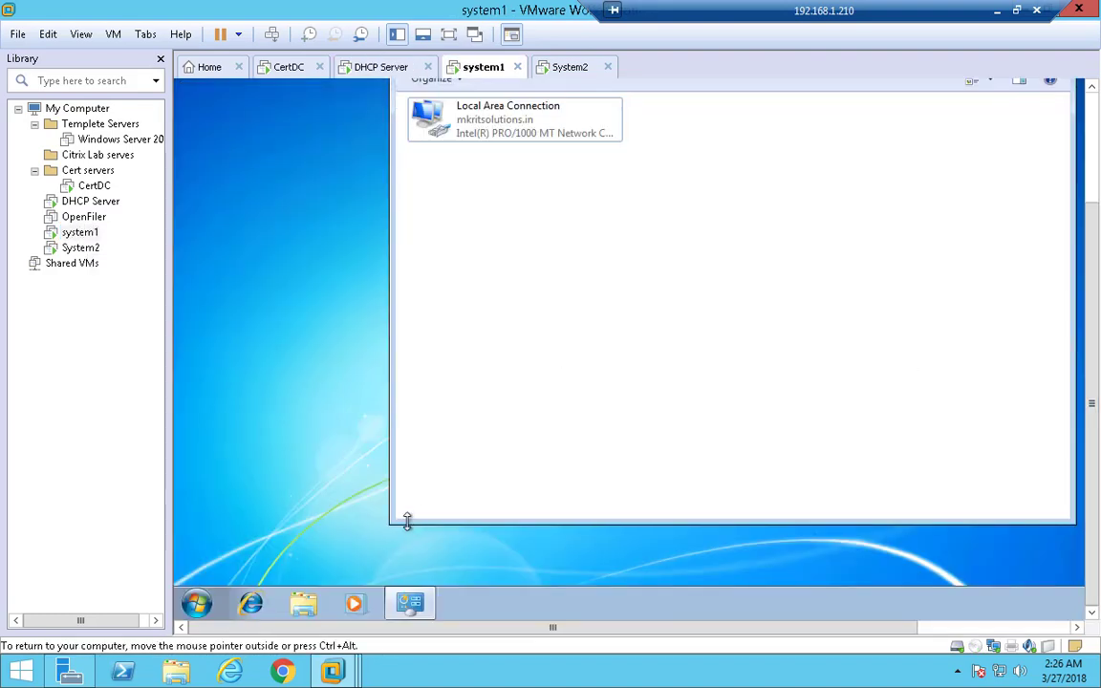
{"action": "left_click", "coordinate": [196, 602]}
{"action": "left_click", "coordinate": [288, 562]}
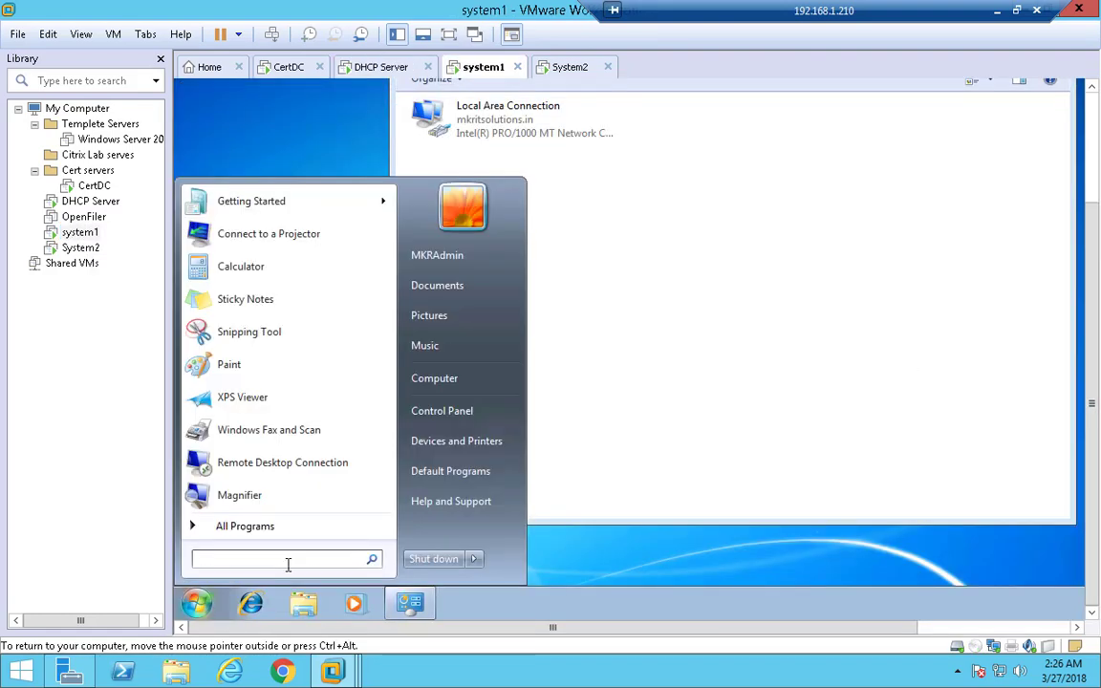
{"action": "type", "text": "cmd"}
{"action": "key", "text": "Return"}
Release and renew system1's IP lease with ipconfig /release and ipconfig /renew
{"action": "type", "text": "ip"}
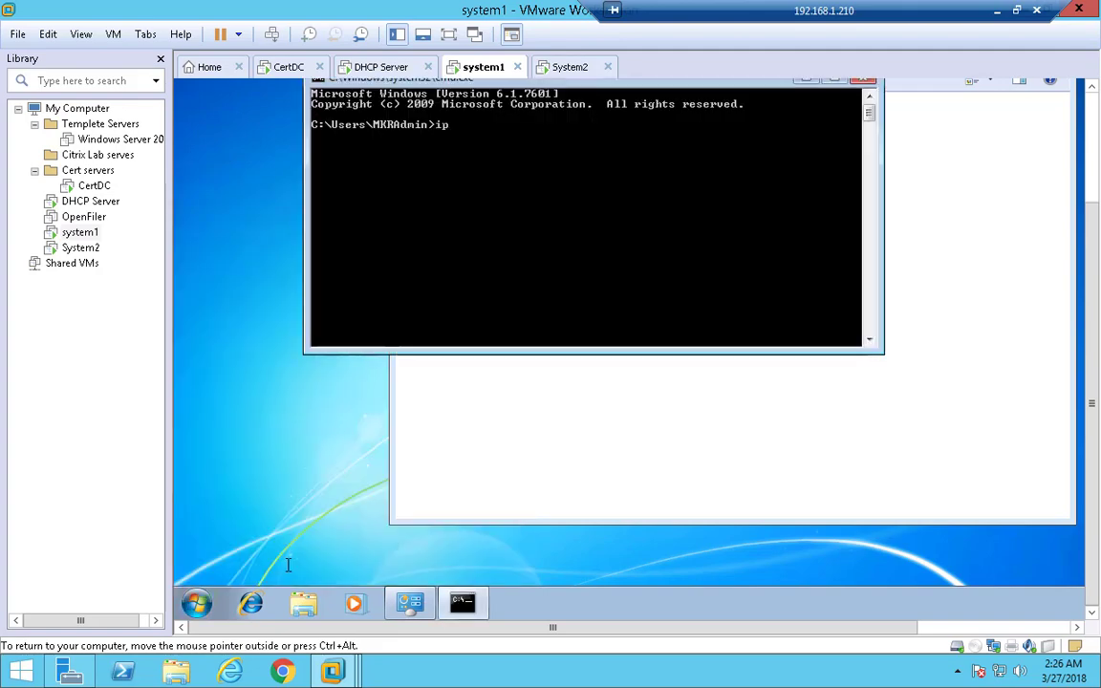
{"action": "type", "text": "config /r"}
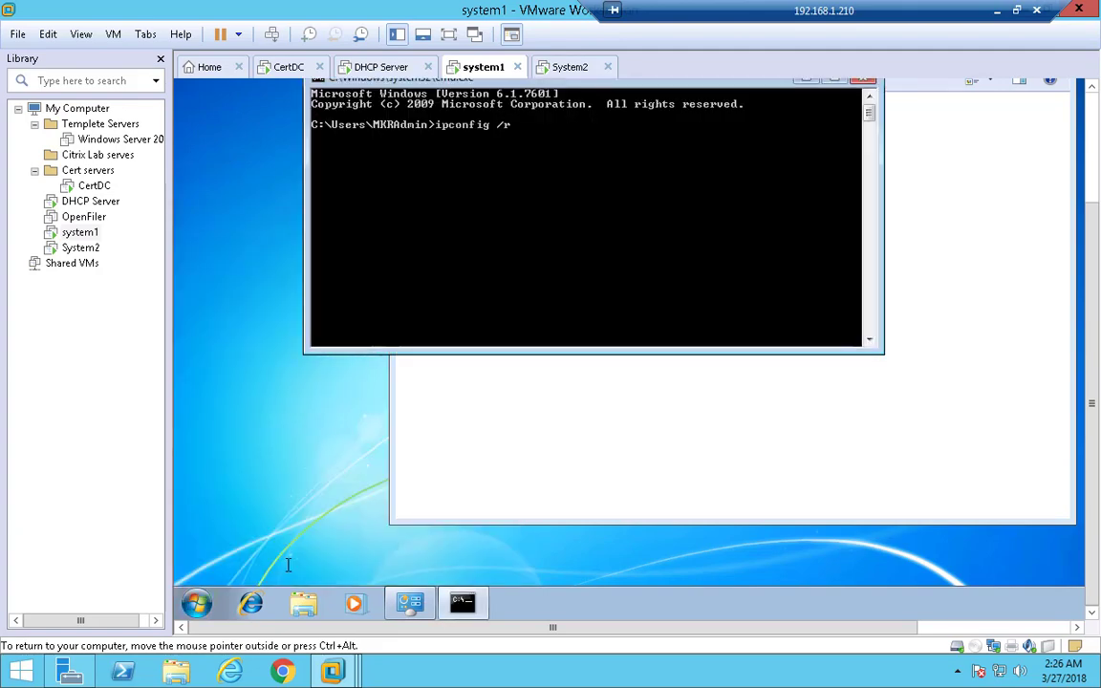
{"action": "type", "text": "elease"}
{"action": "key", "text": "Return"}
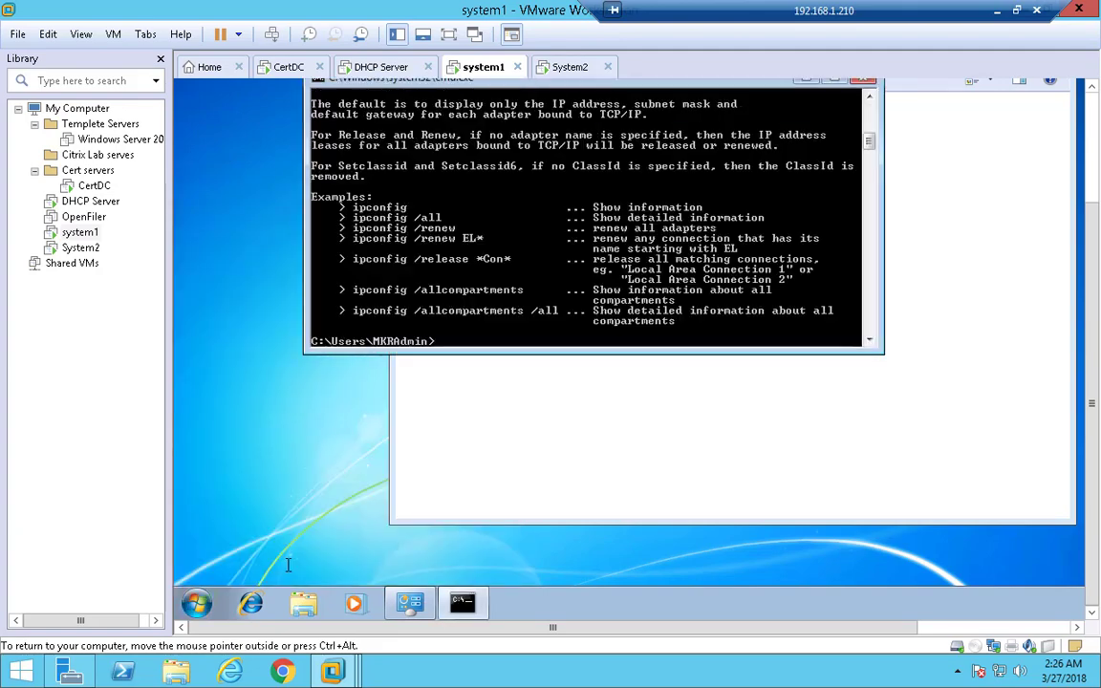
{"action": "type", "text": "ipconfig "}
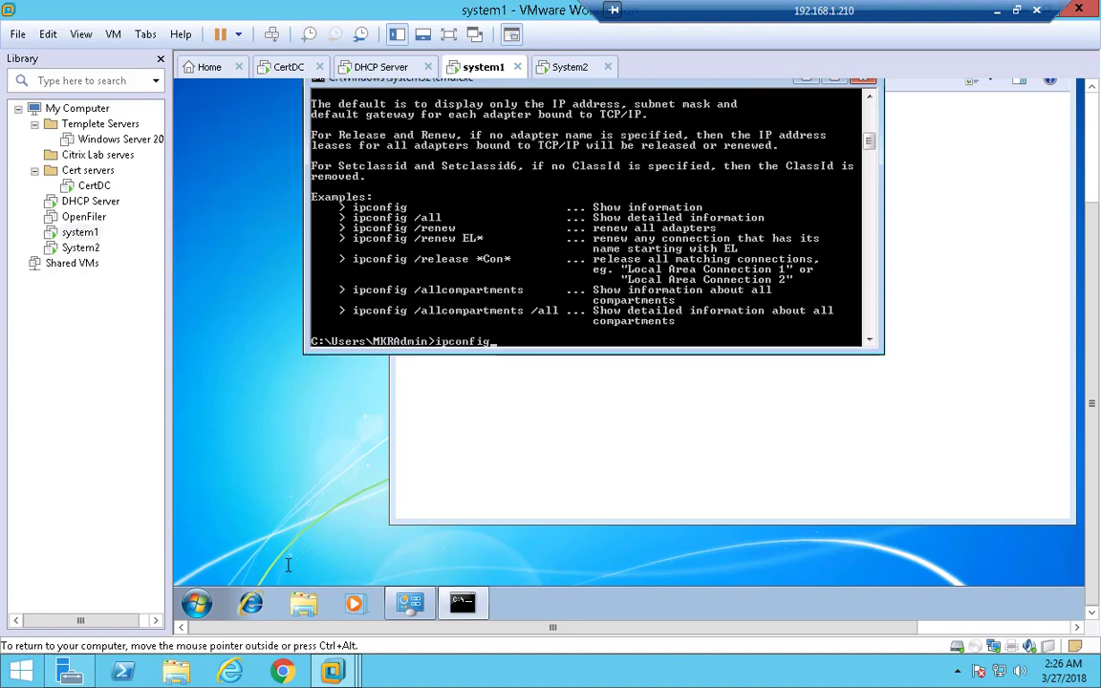
{"action": "type", "text": "/release"}
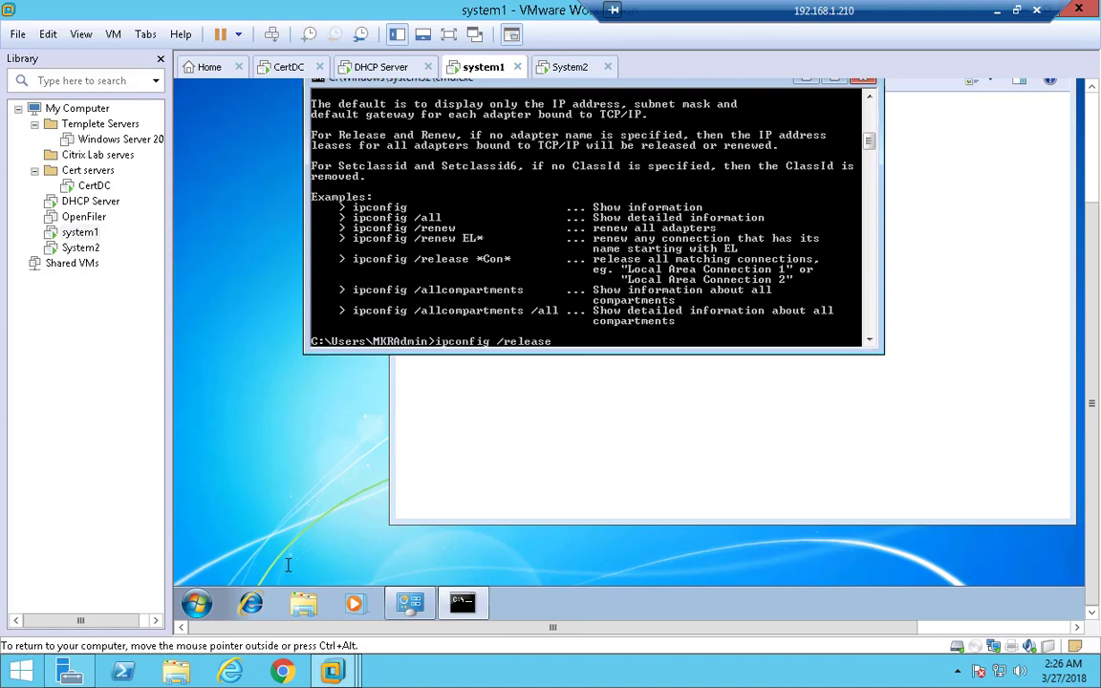
{"action": "key", "text": "Return"}
{"action": "type", "text": "ip"}
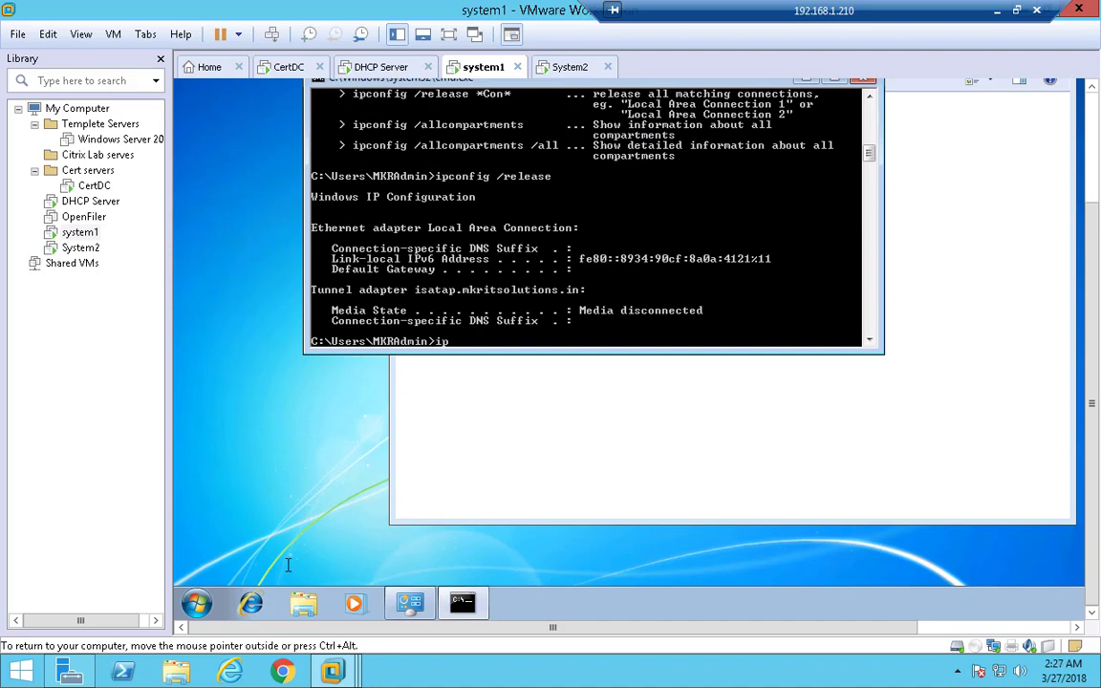
{"action": "type", "text": "config /renew"}
{"action": "key", "text": "Return"}
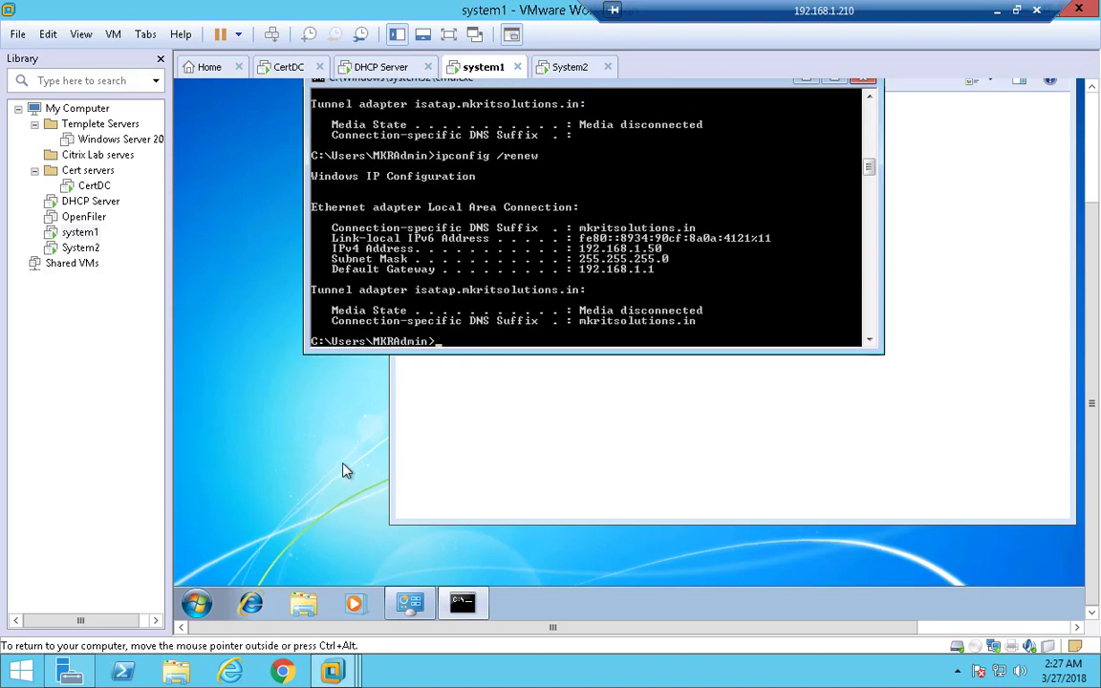
Check the Local Area Connection details showing 192.168.1.50 with a lease obtained at 2:27:06 AM
{"action": "left_click", "coordinate": [516, 465]}
{"action": "left_click", "coordinate": [483, 138]}
{"action": "right_click", "coordinate": [482, 139]}
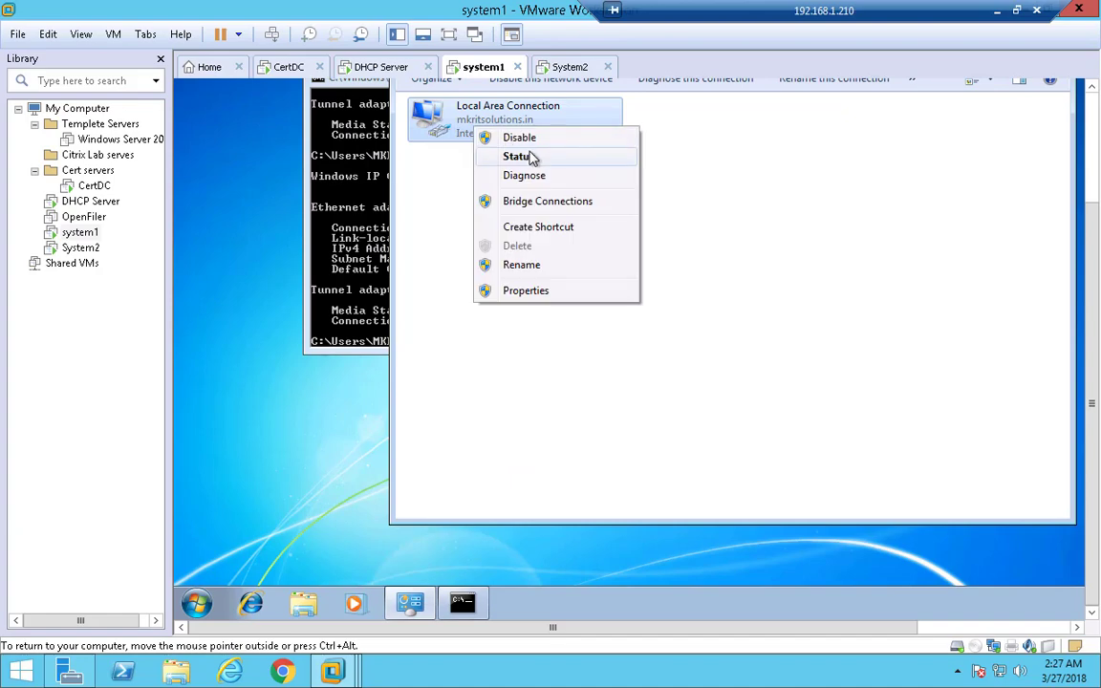
{"action": "left_click", "coordinate": [532, 155]}
{"action": "left_click", "coordinate": [622, 260]}
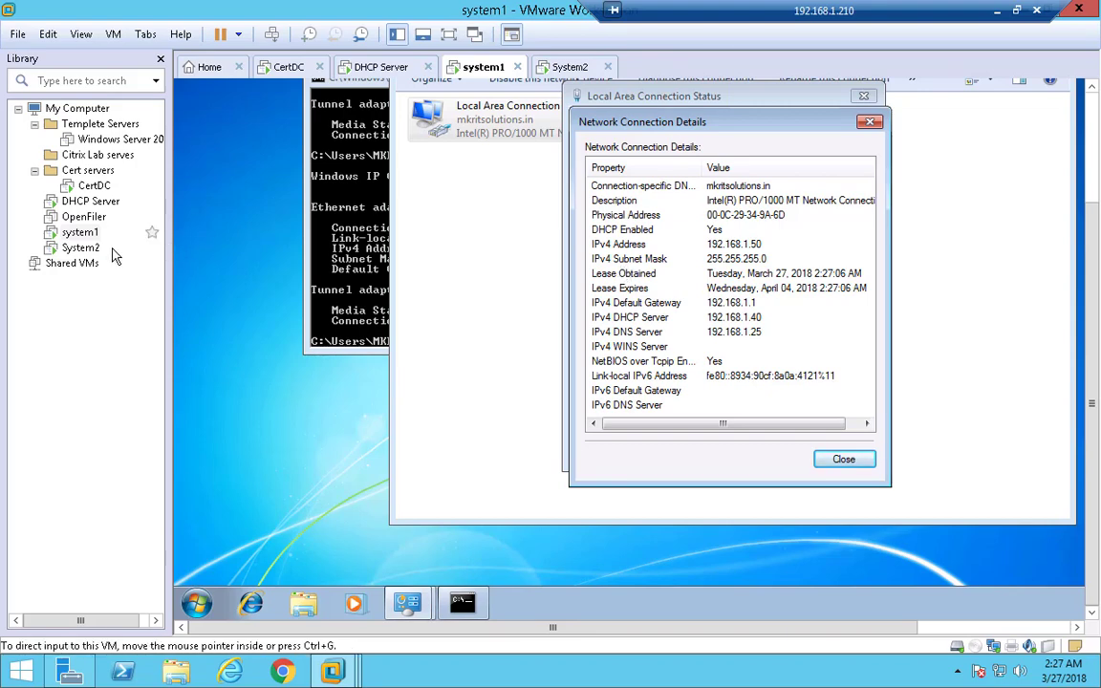
{"action": "left_click", "coordinate": [80, 247]}
Close System2's connection details and status windows and open a Command Prompt
{"action": "left_click", "coordinate": [844, 458]}
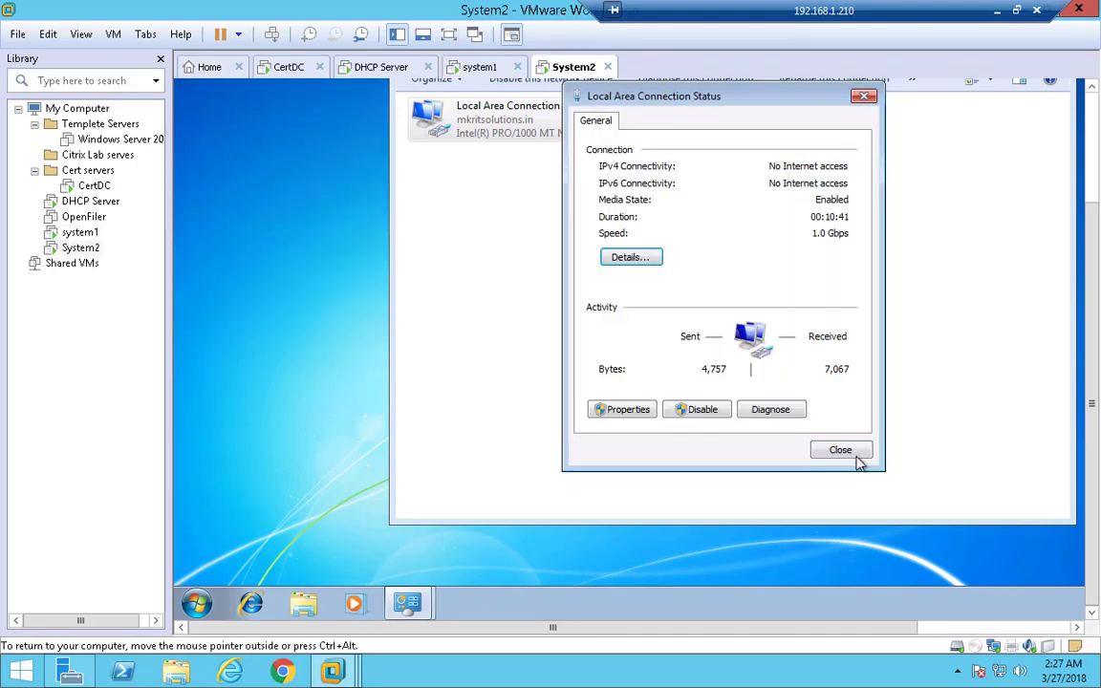
{"action": "left_click", "coordinate": [842, 454]}
{"action": "right_click", "coordinate": [508, 136]}
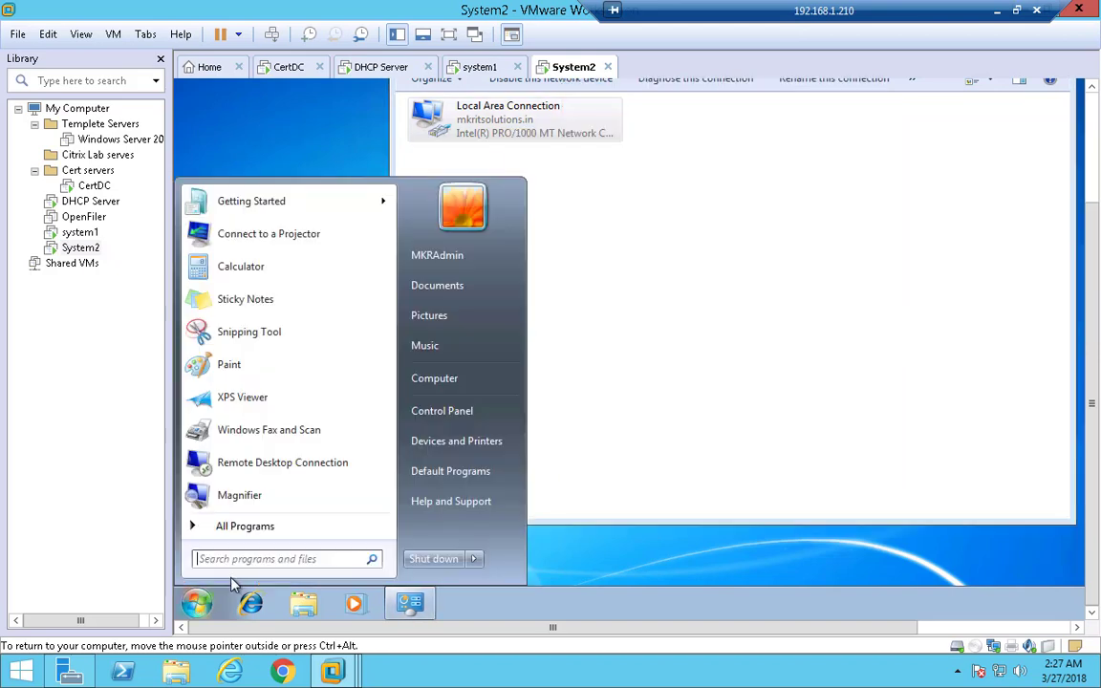
{"action": "left_click", "coordinate": [196, 603]}
{"action": "type", "text": "cmd"}
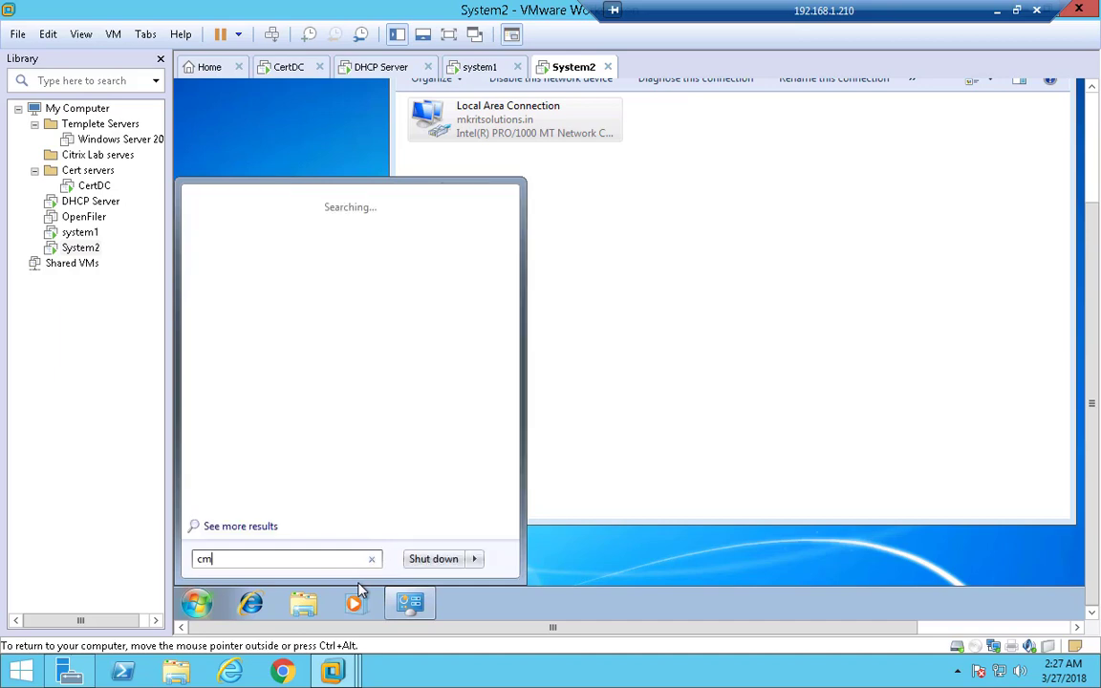
{"action": "key", "text": "Return"}
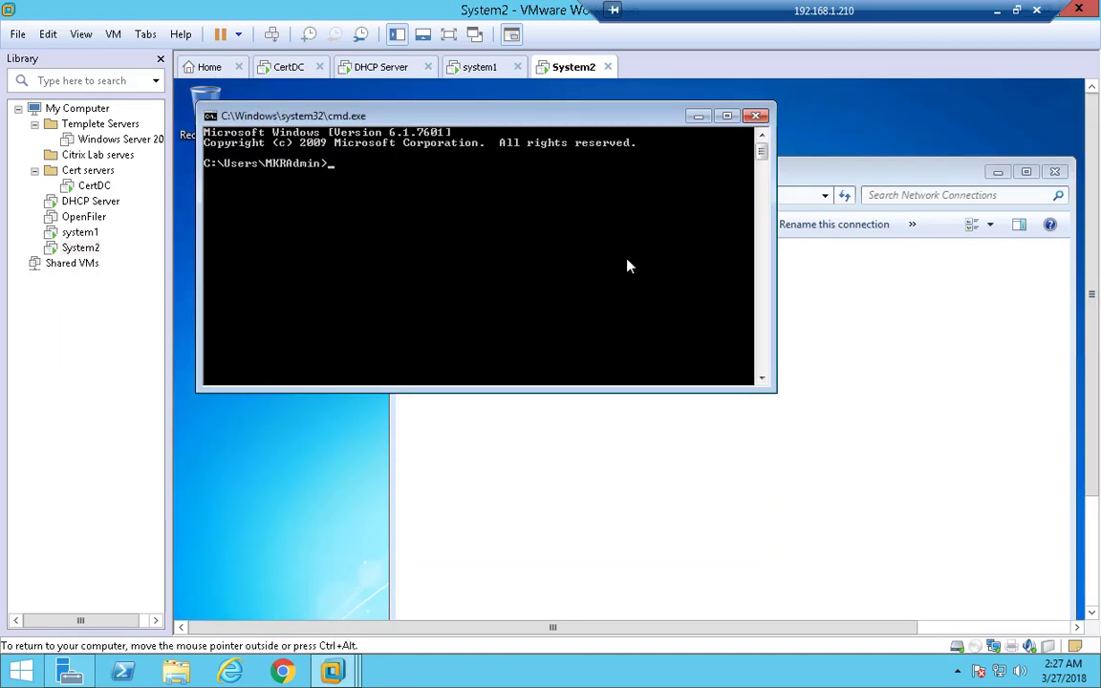
Run ipconfig /release and then ipconfig /renew on System2
{"action": "type", "text": "ipconfig /release"}
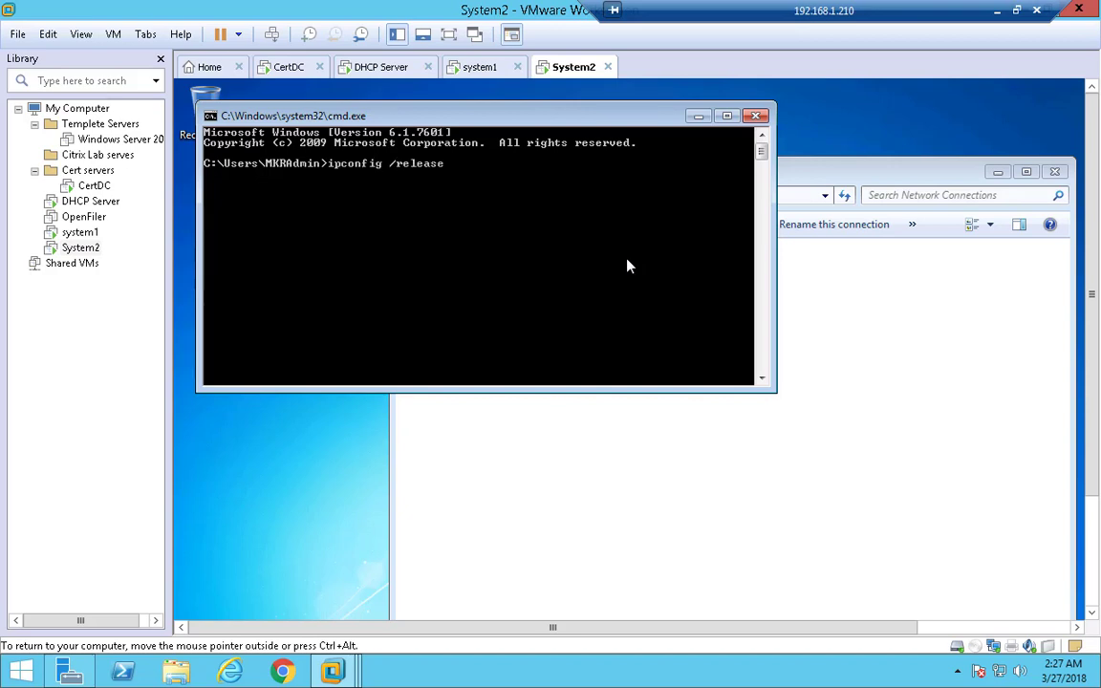
{"action": "key", "text": "Return"}
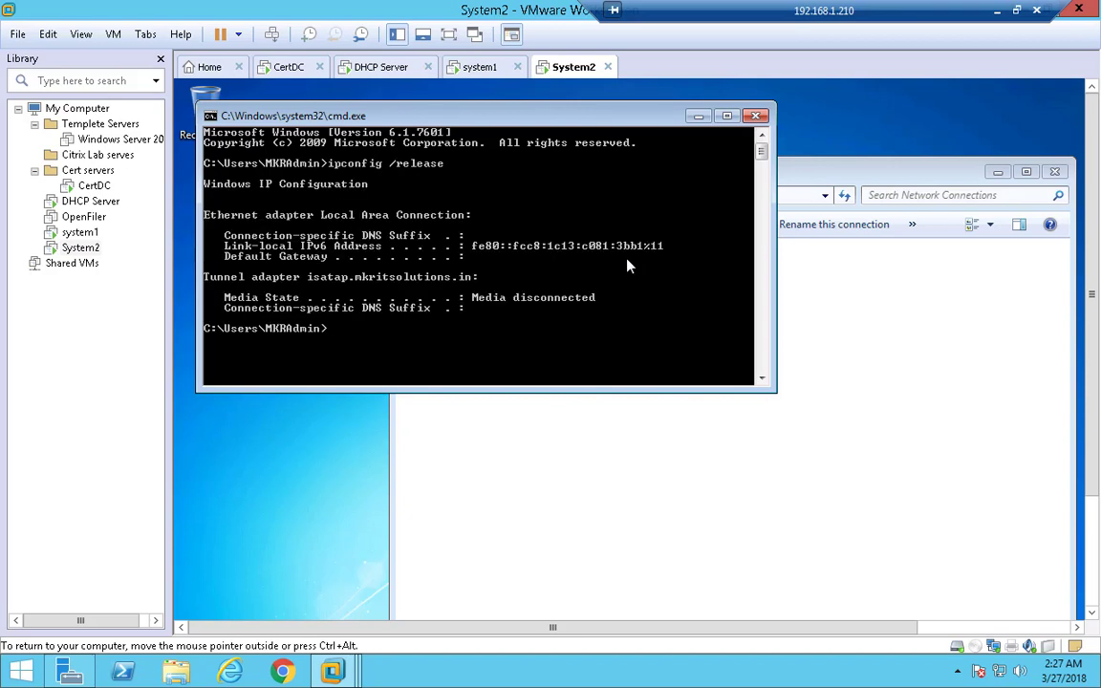
{"action": "type", "text": "ipconfig /renew"}
{"action": "key", "text": "Return"}
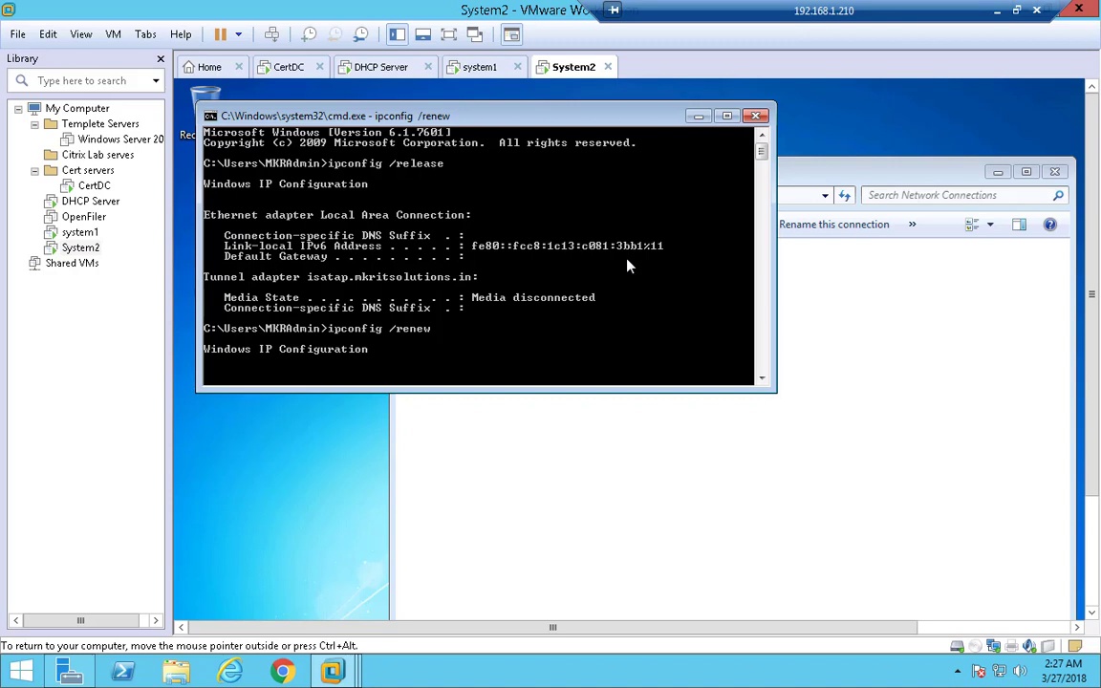
{"action": "left_click", "coordinate": [101, 203]}
Expand IPv4 and Scope [192.168.1.0] to show leases for 192.168.1.20 and 192.168.1.50
{"action": "left_click", "coordinate": [368, 241]}
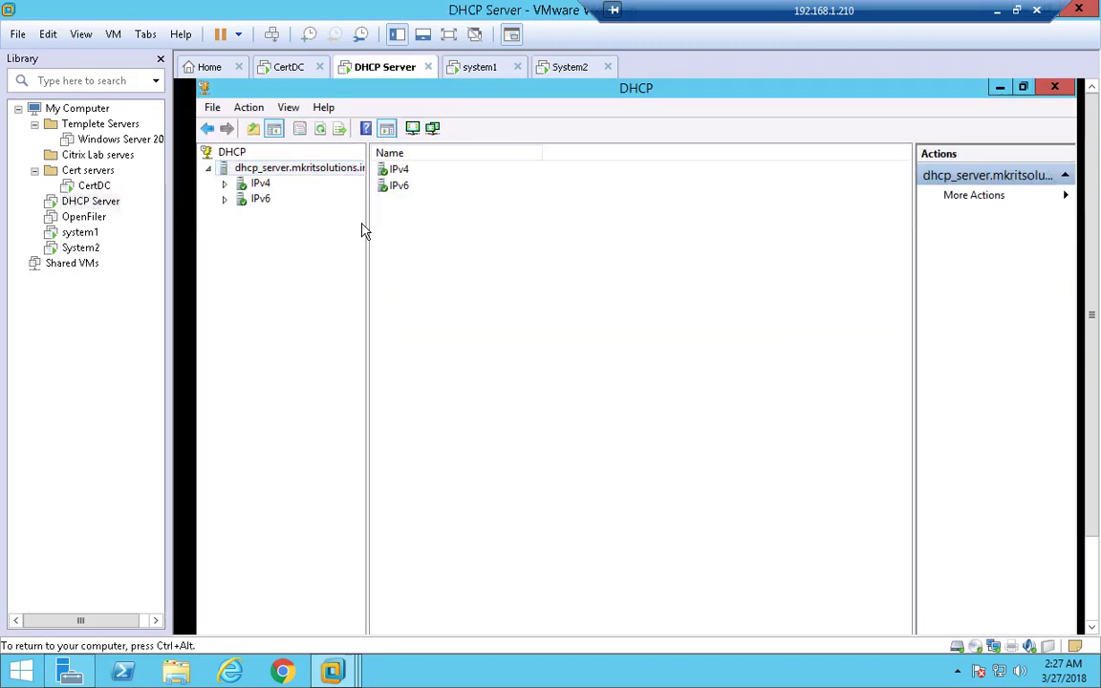
{"action": "double_click", "coordinate": [260, 184]}
{"action": "double_click", "coordinate": [277, 200]}
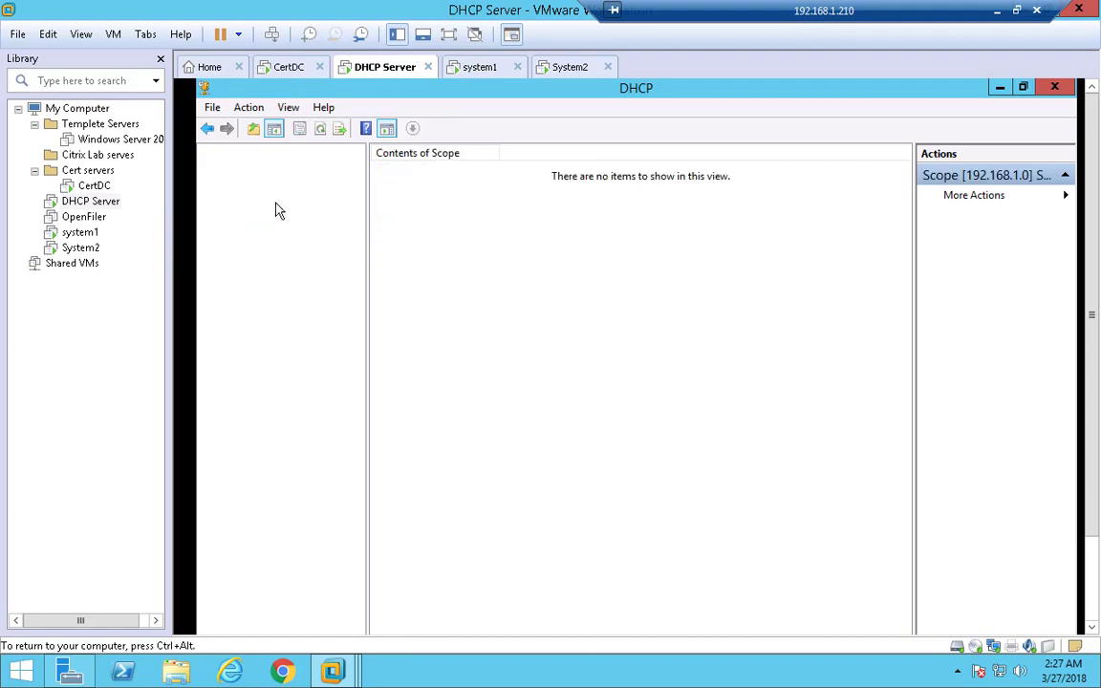
{"action": "left_click", "coordinate": [296, 219]}
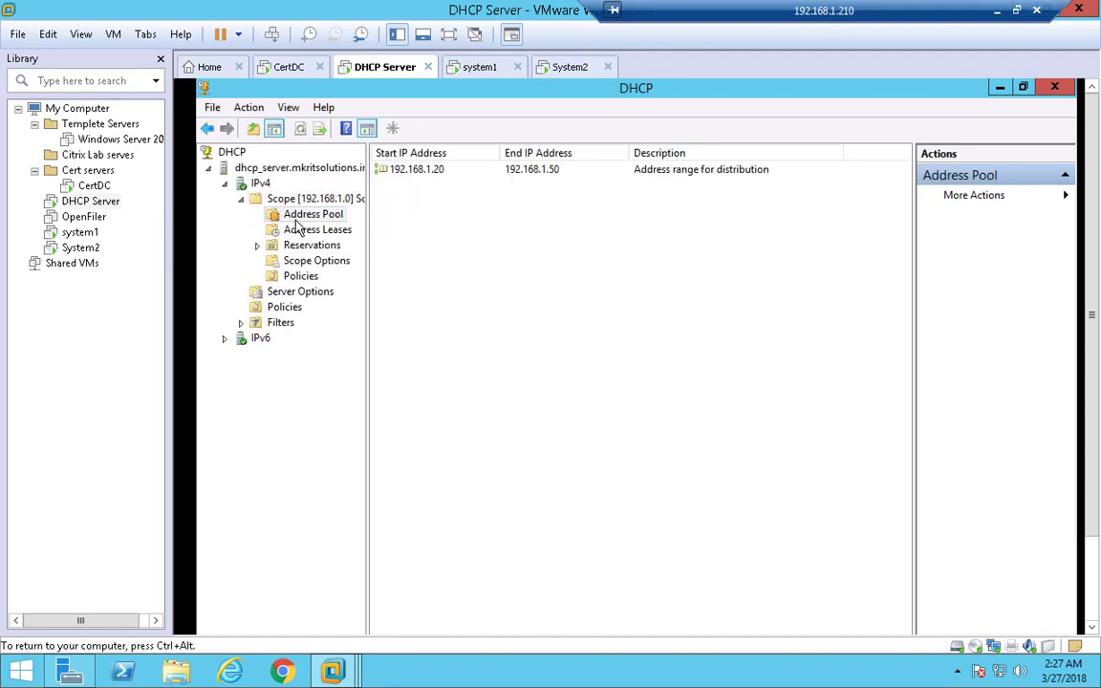
{"action": "left_click", "coordinate": [296, 232]}
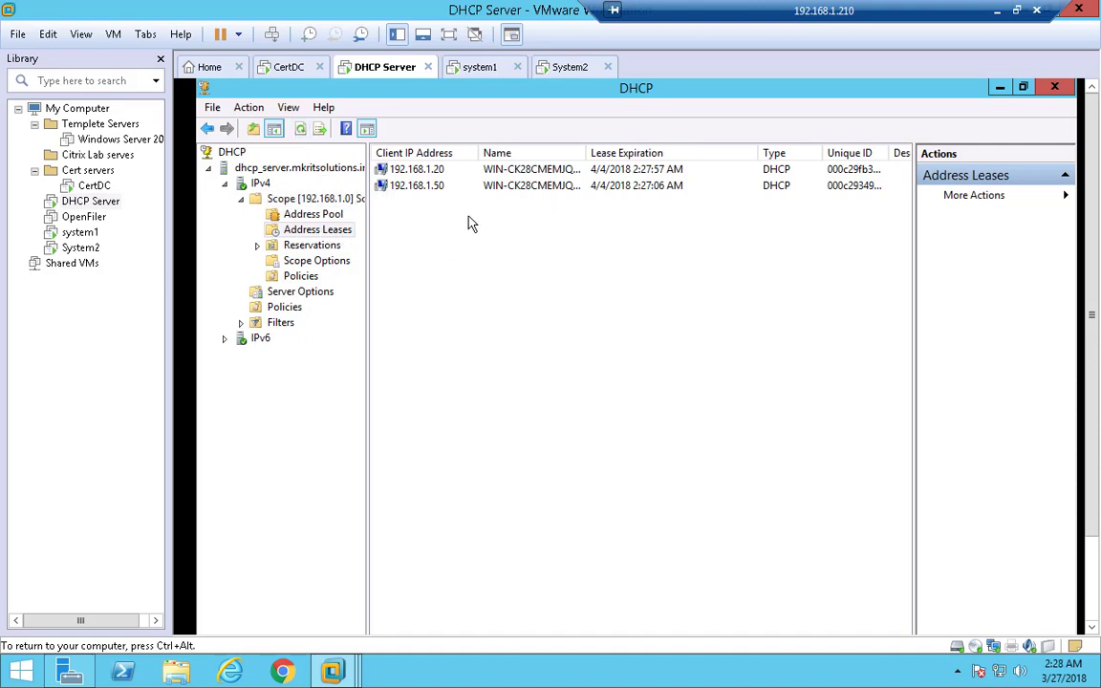
Inspect the 192.168.1.50 and 192.168.1.20 leases, then show the 192.168.1.20–192.168.1.50 address pool
{"action": "left_click", "coordinate": [437, 186]}
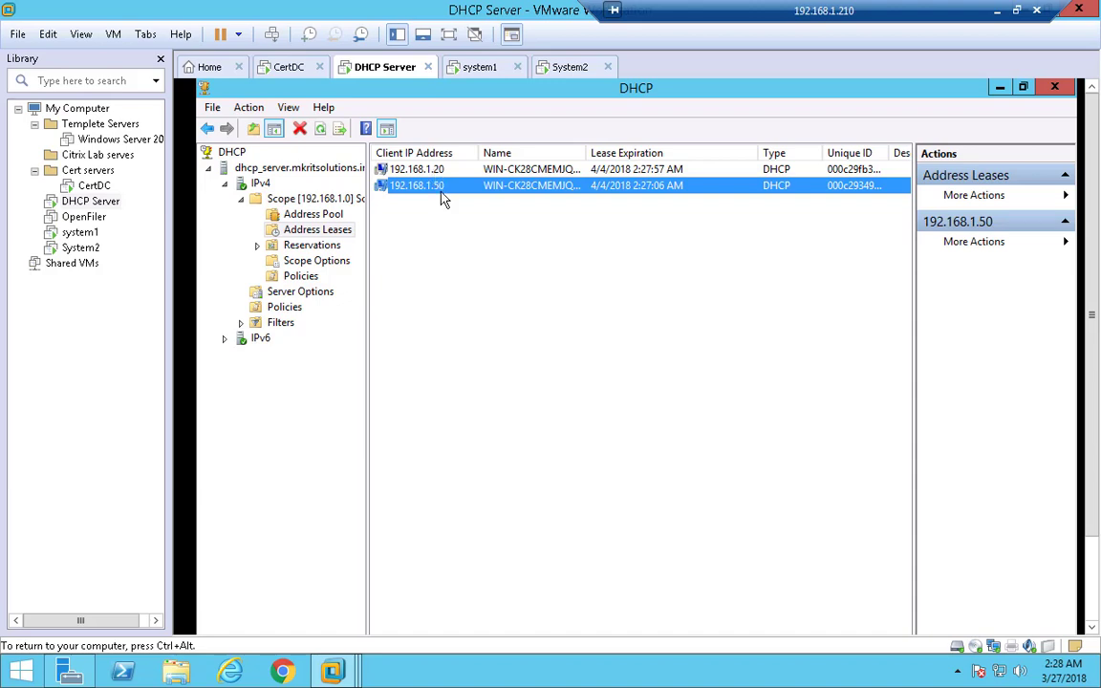
{"action": "left_click", "coordinate": [401, 169]}
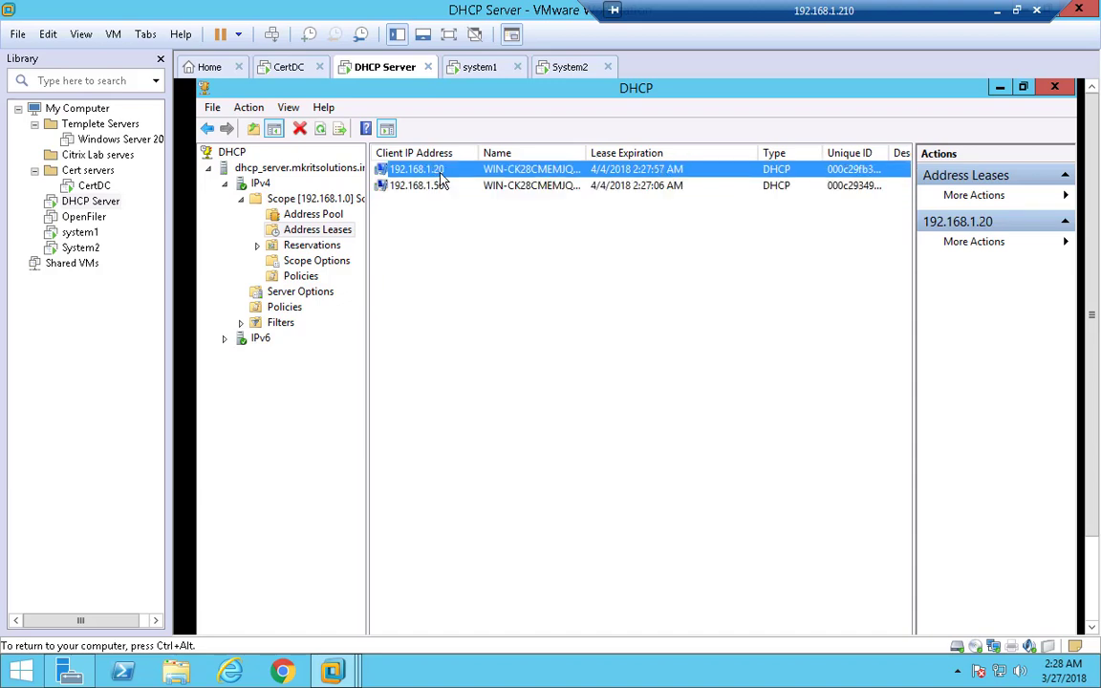
{"action": "left_click", "coordinate": [530, 227]}
{"action": "left_click", "coordinate": [311, 214]}
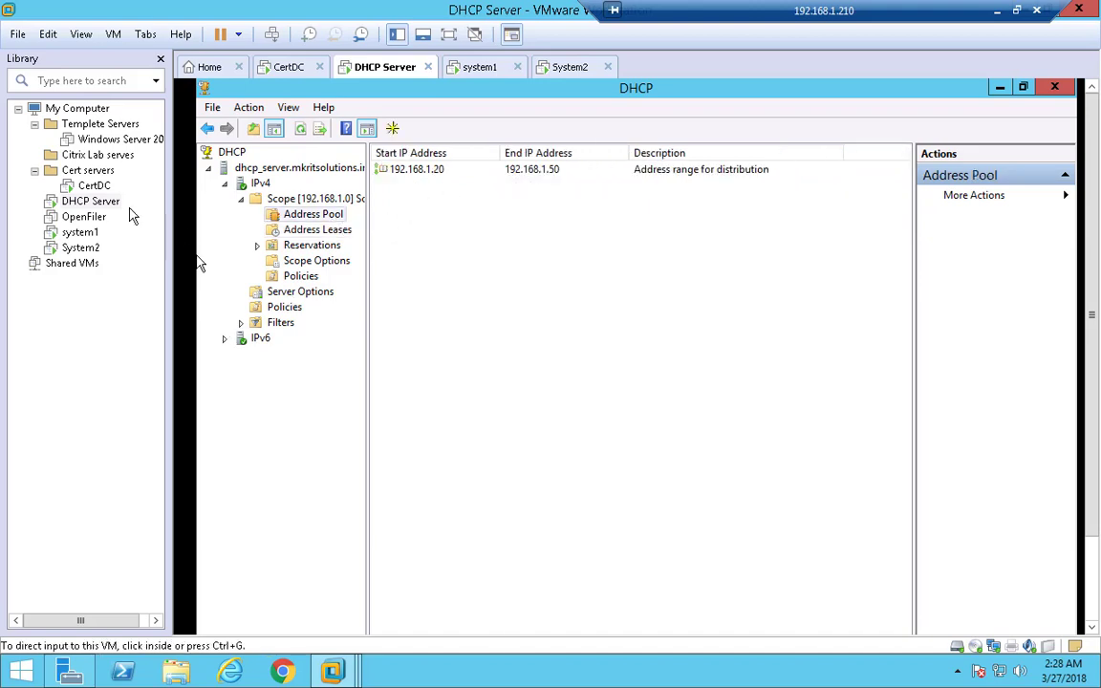
{"action": "left_click", "coordinate": [84, 233]}
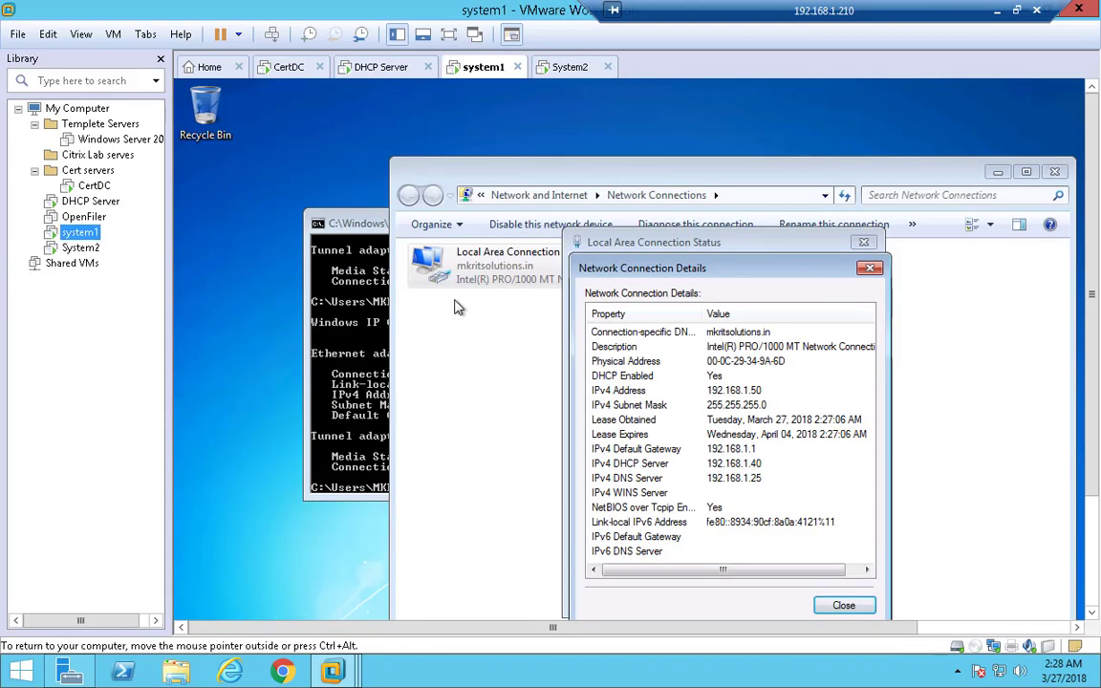
Close system1's Network Connection Details and Local Area Connection Status windows
{"action": "left_click", "coordinate": [847, 603]}
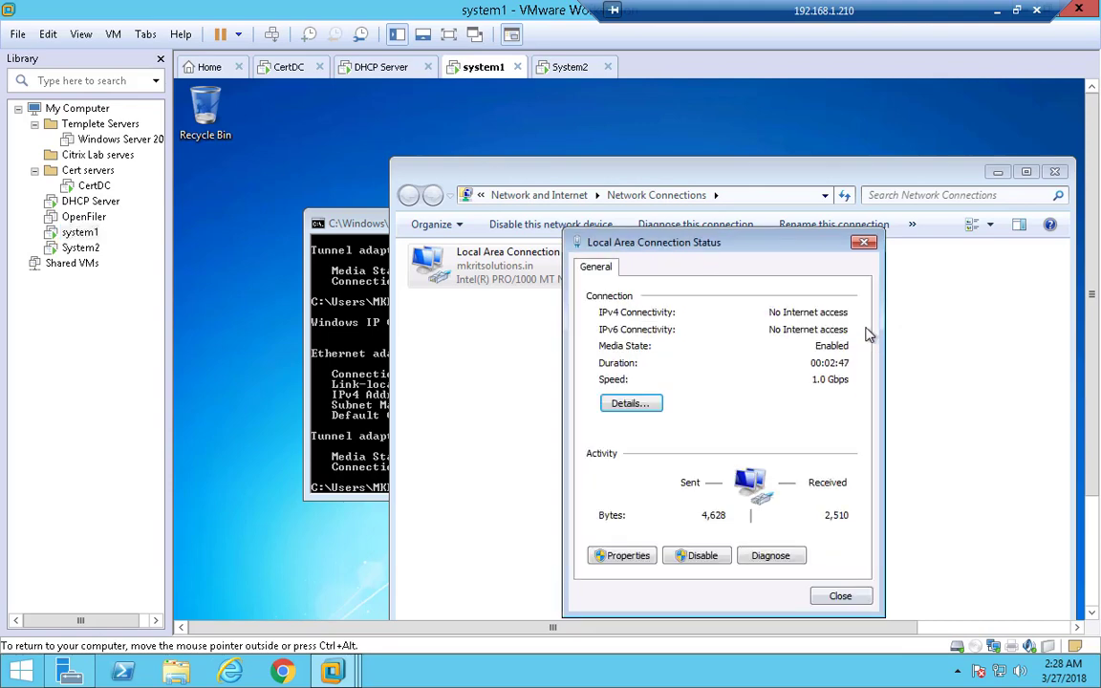
{"action": "left_click", "coordinate": [861, 243]}
{"action": "left_click", "coordinate": [600, 387]}
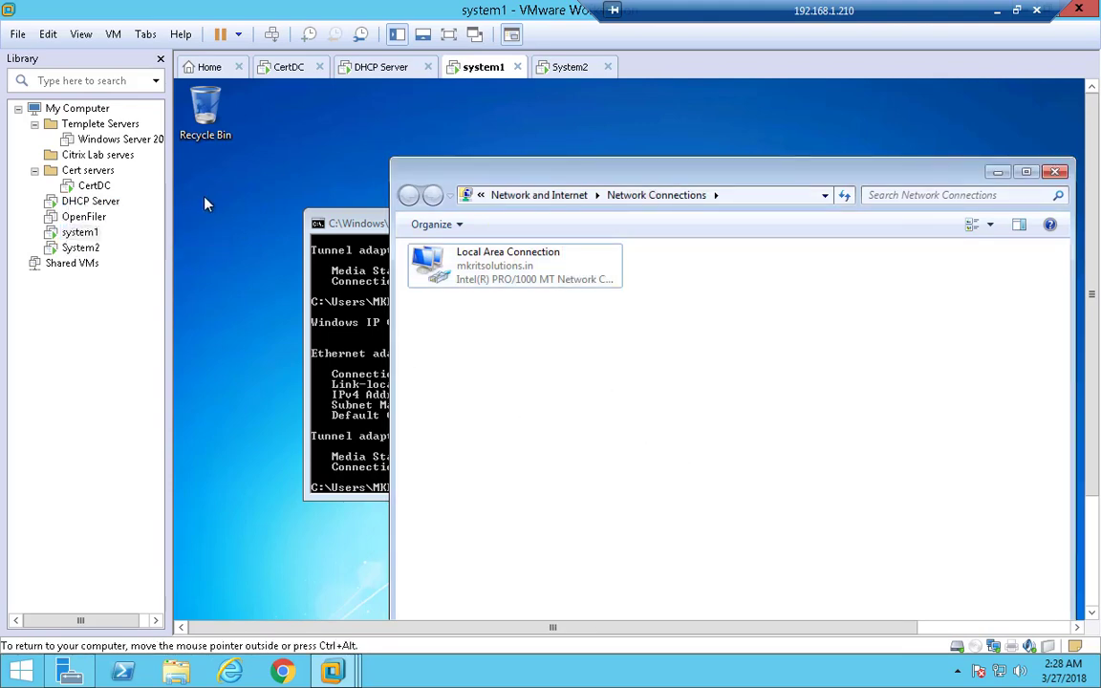
{"action": "left_click", "coordinate": [91, 202]}
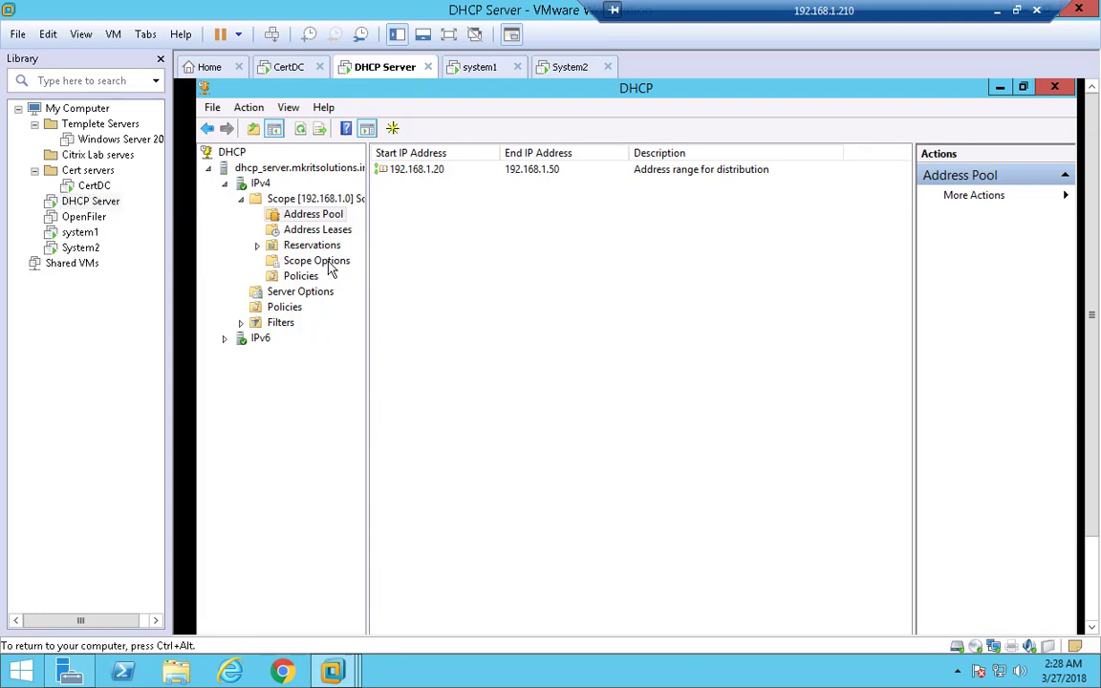
Open Scope1's properties to view the DNS tab, then close them
{"action": "right_click", "coordinate": [323, 197]}
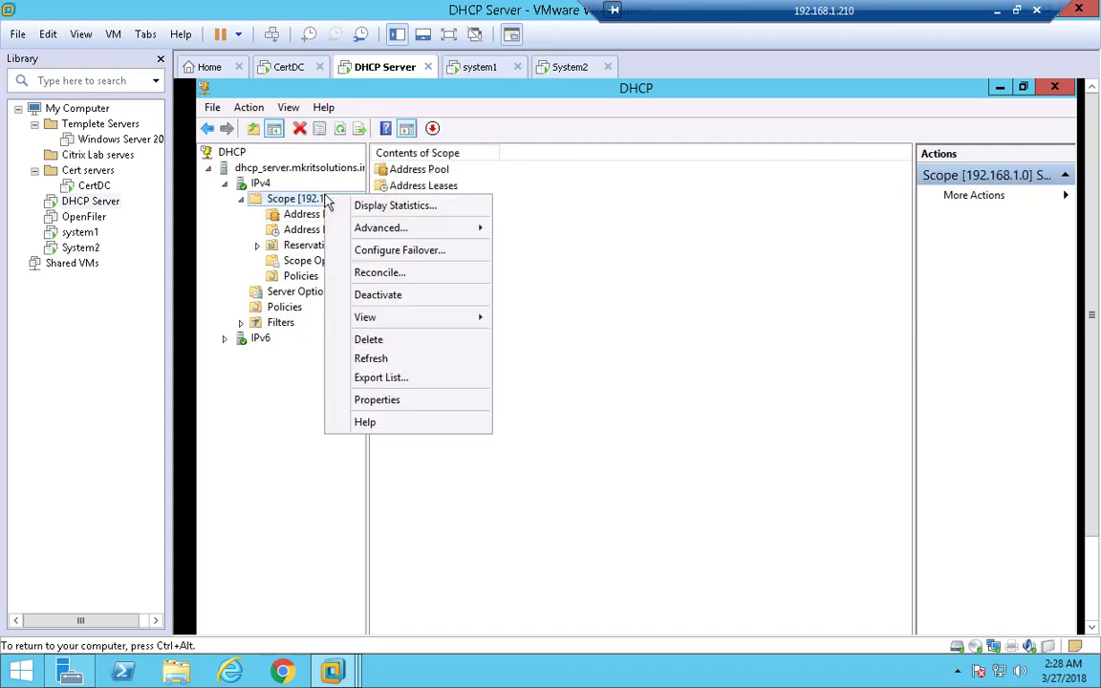
{"action": "left_click", "coordinate": [420, 401]}
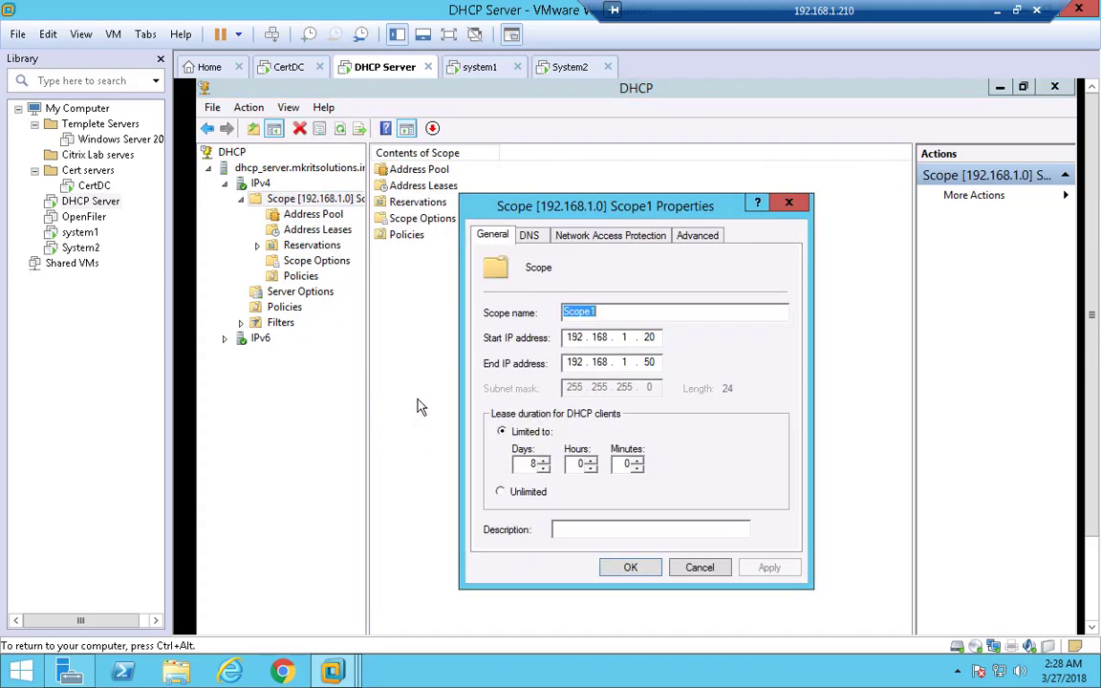
{"action": "left_click", "coordinate": [528, 235]}
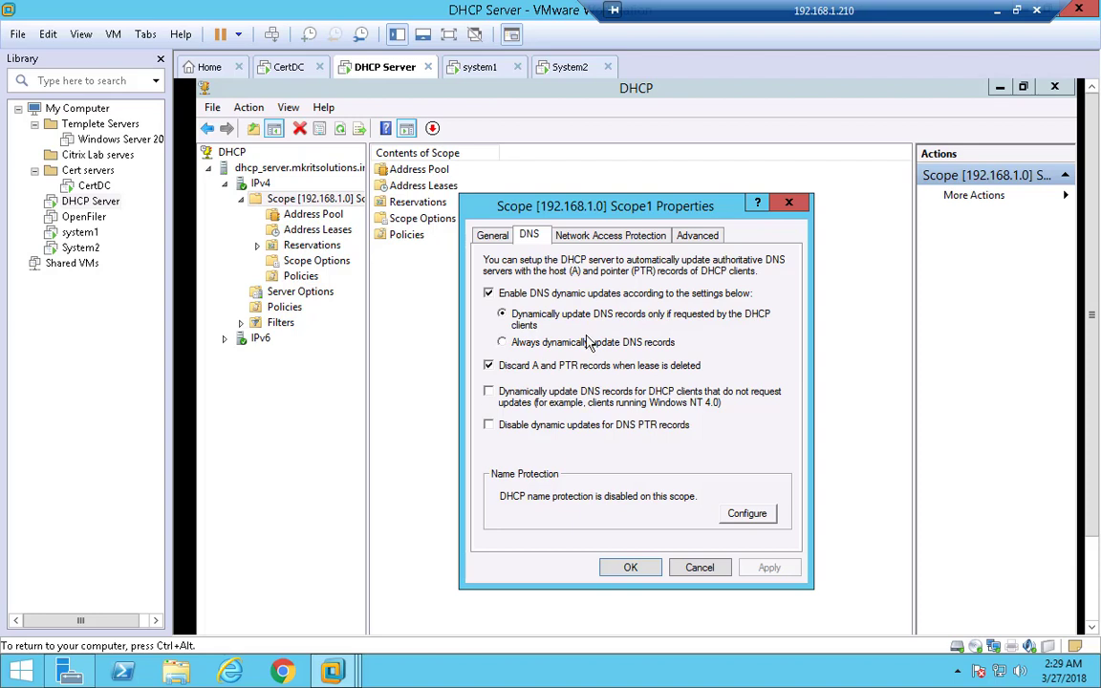
{"action": "left_click", "coordinate": [788, 202]}
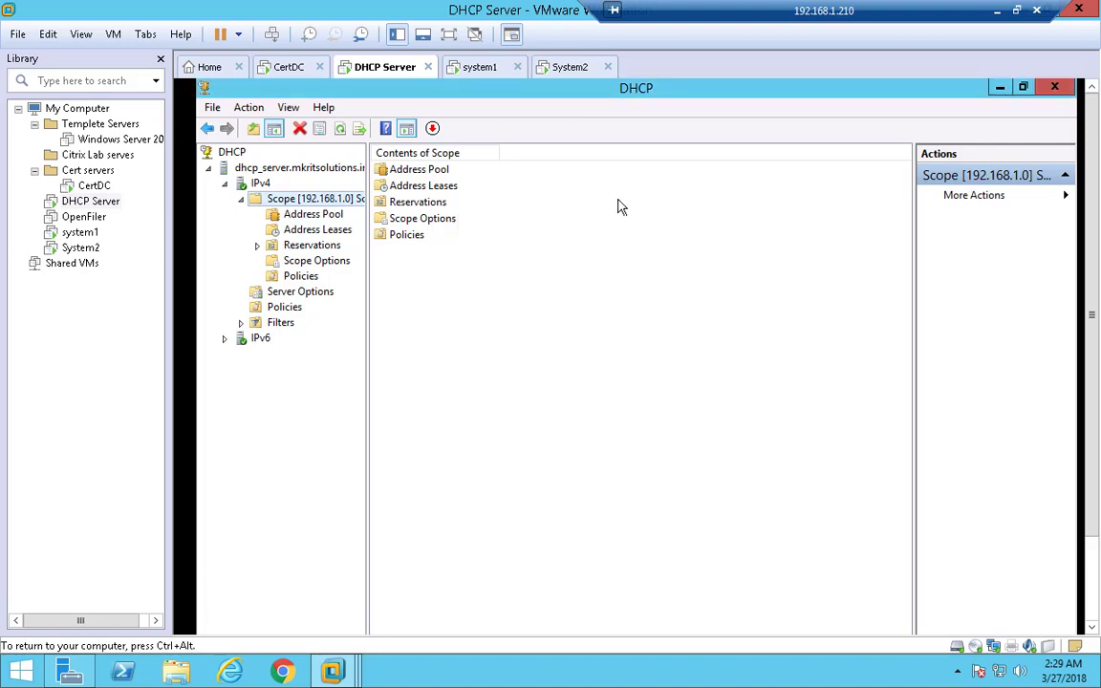
Review the DNS Name Protection settings, cancel everything unchanged, and show Scope1's Policies node
{"action": "right_click", "coordinate": [335, 199]}
{"action": "left_click", "coordinate": [420, 404]}
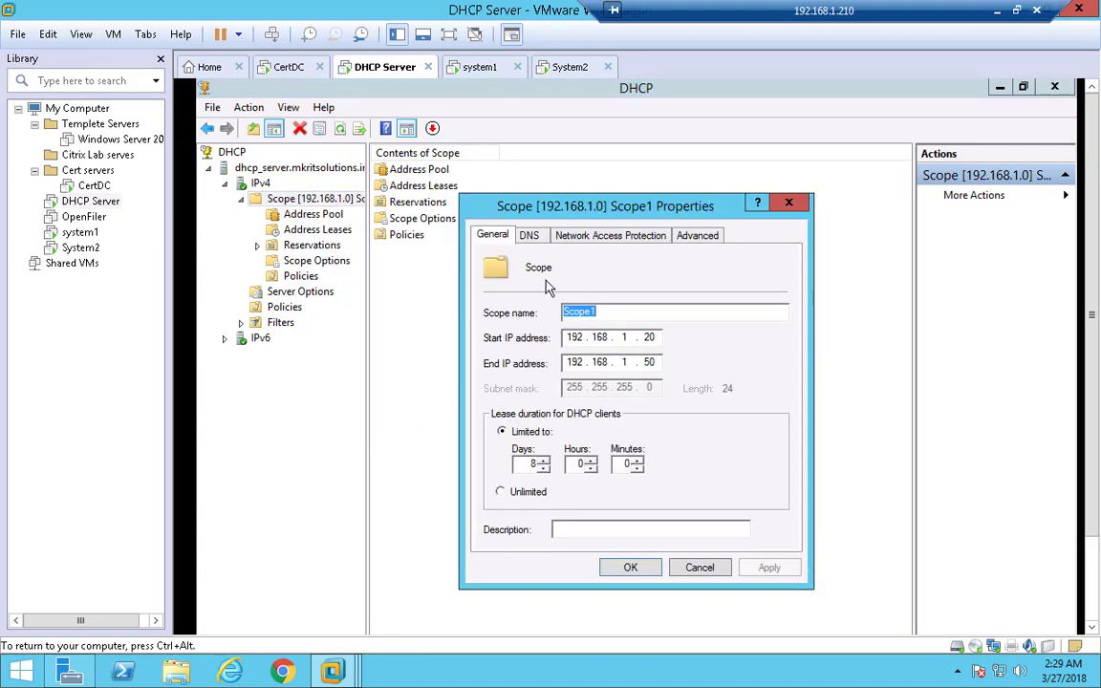
{"action": "left_click", "coordinate": [530, 236]}
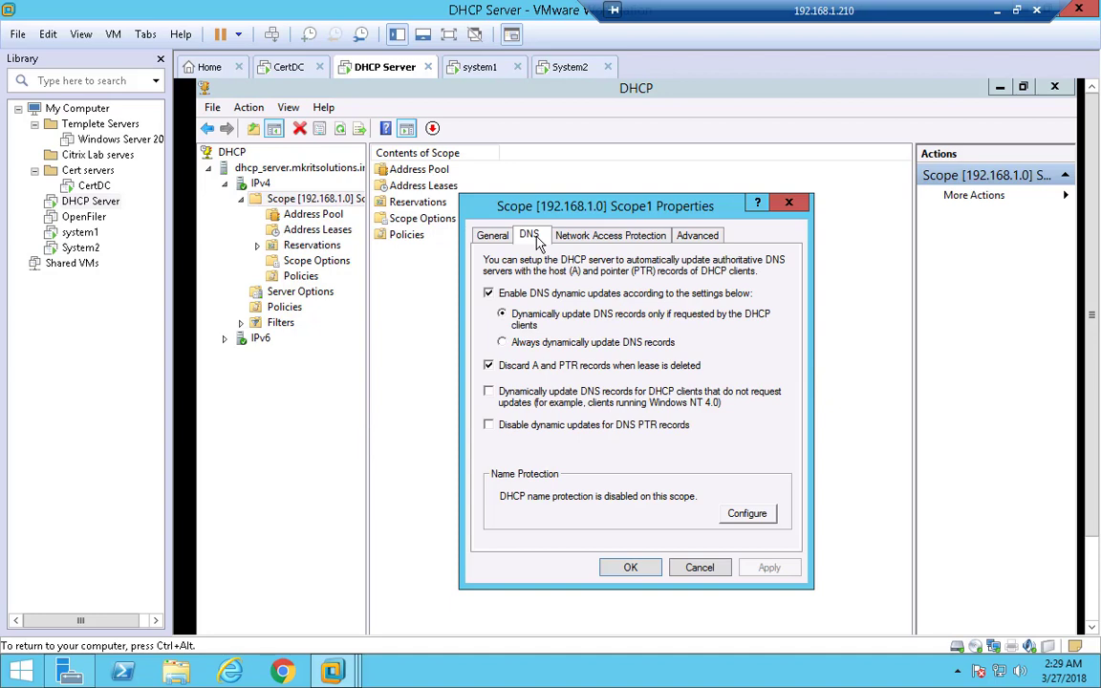
{"action": "left_click", "coordinate": [742, 513]}
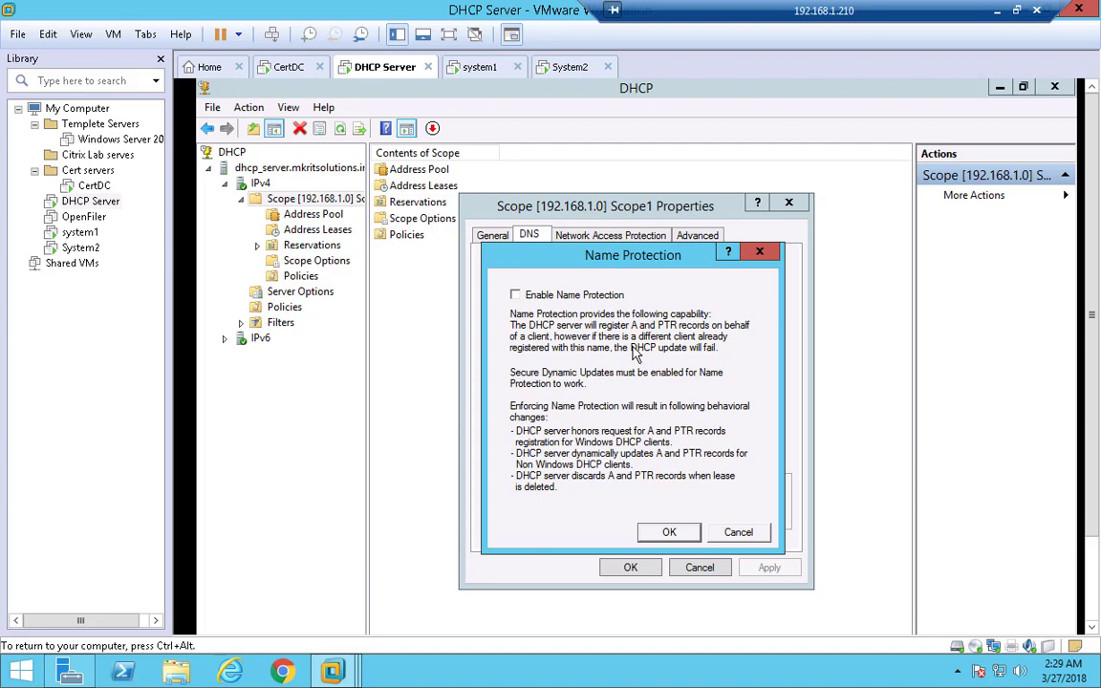
{"action": "left_click", "coordinate": [758, 251]}
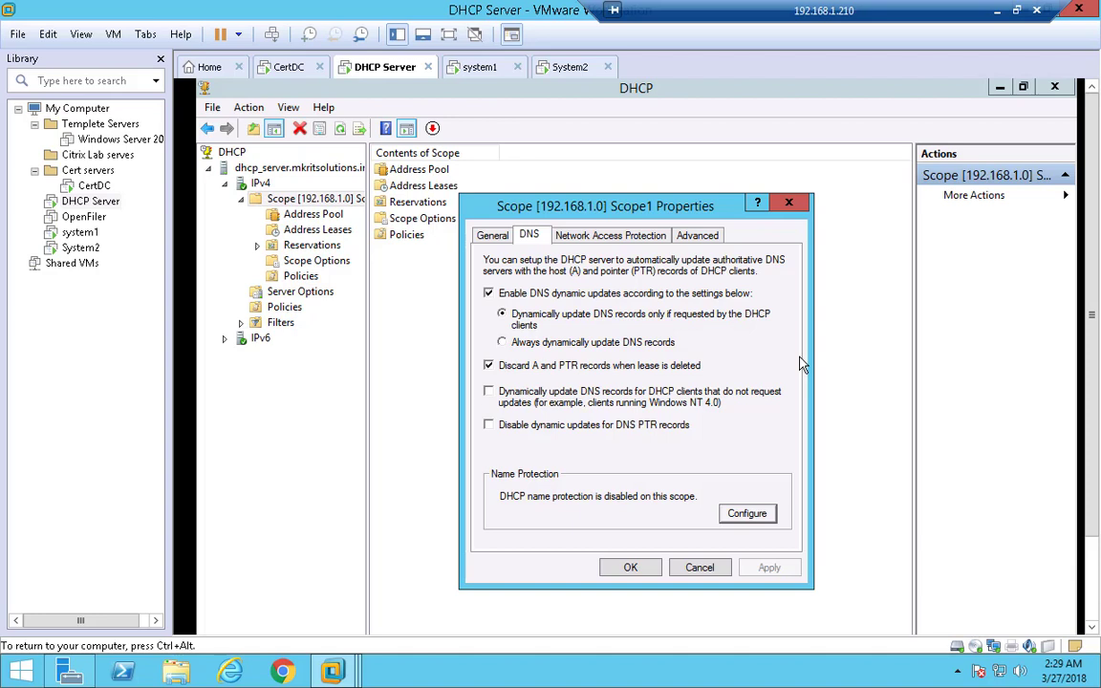
{"action": "left_click", "coordinate": [761, 515]}
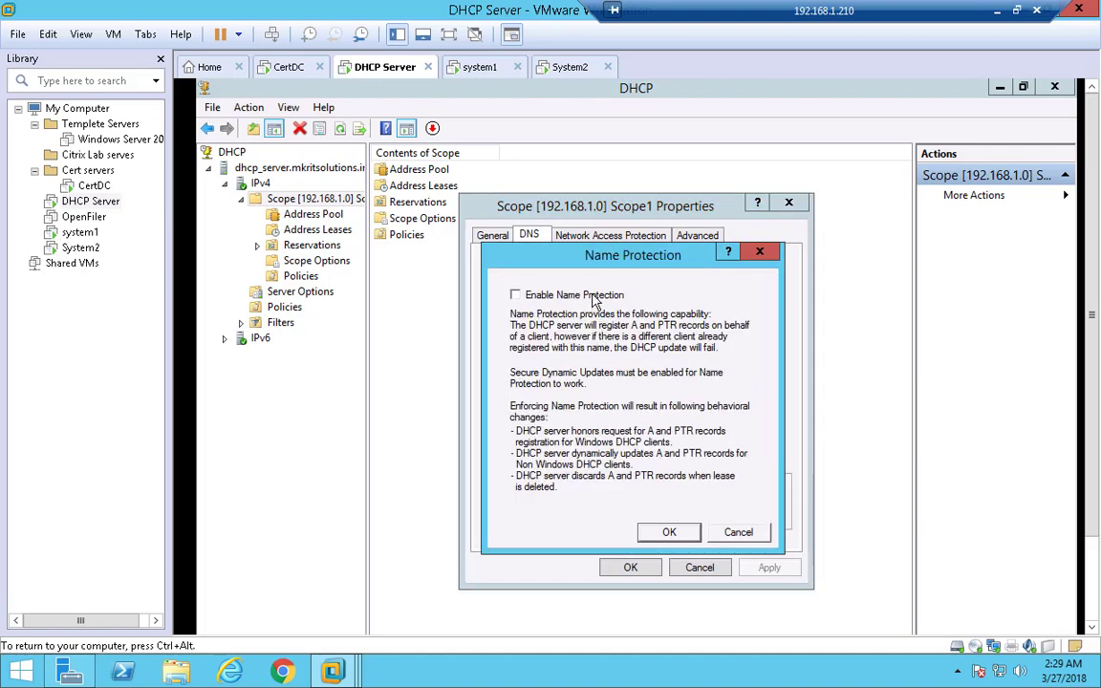
{"action": "left_click", "coordinate": [739, 532]}
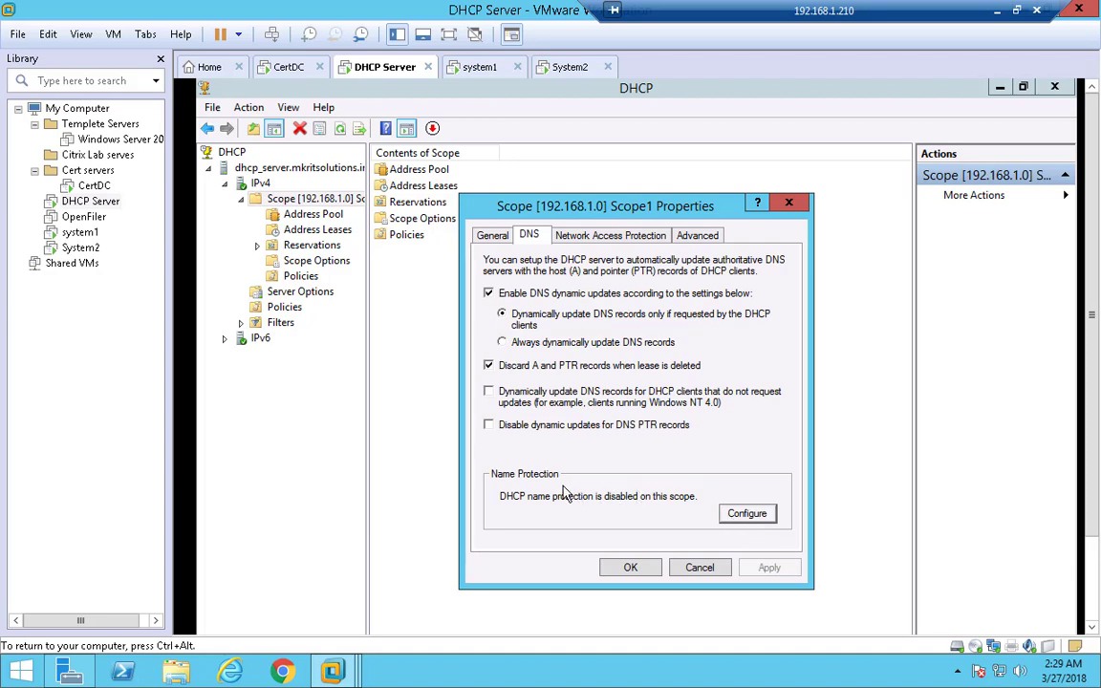
{"action": "left_click", "coordinate": [700, 568]}
{"action": "left_click", "coordinate": [303, 278]}
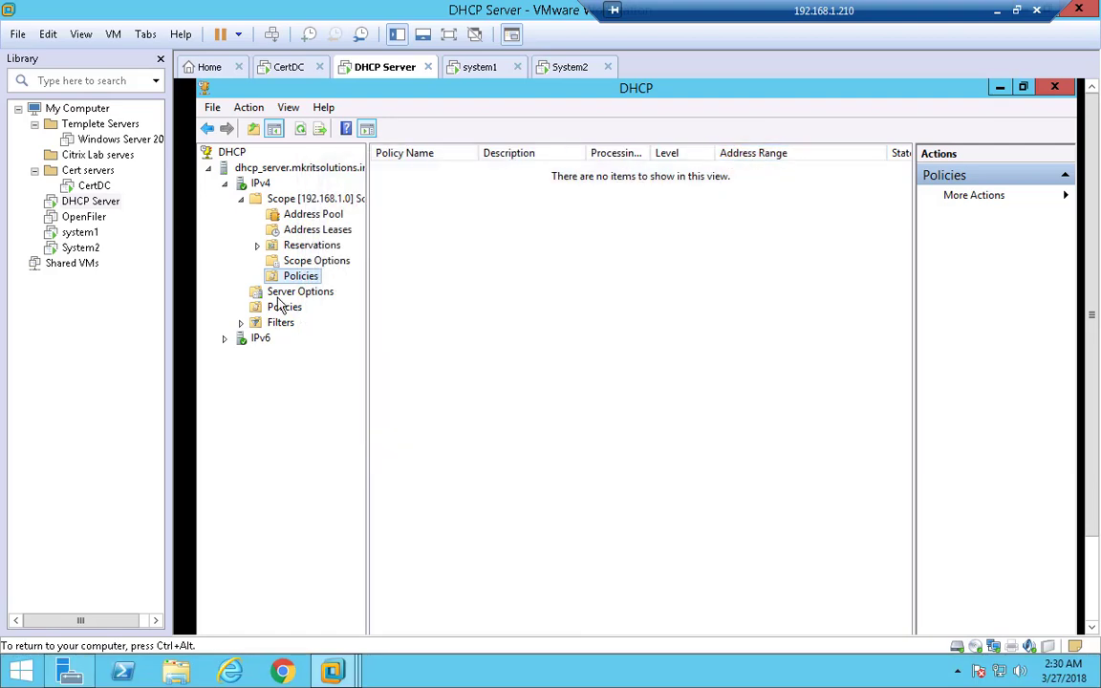
Start a new scope policy, enter its name, and continue to the Conditions page
{"action": "right_click", "coordinate": [293, 279]}
{"action": "left_click", "coordinate": [371, 288]}
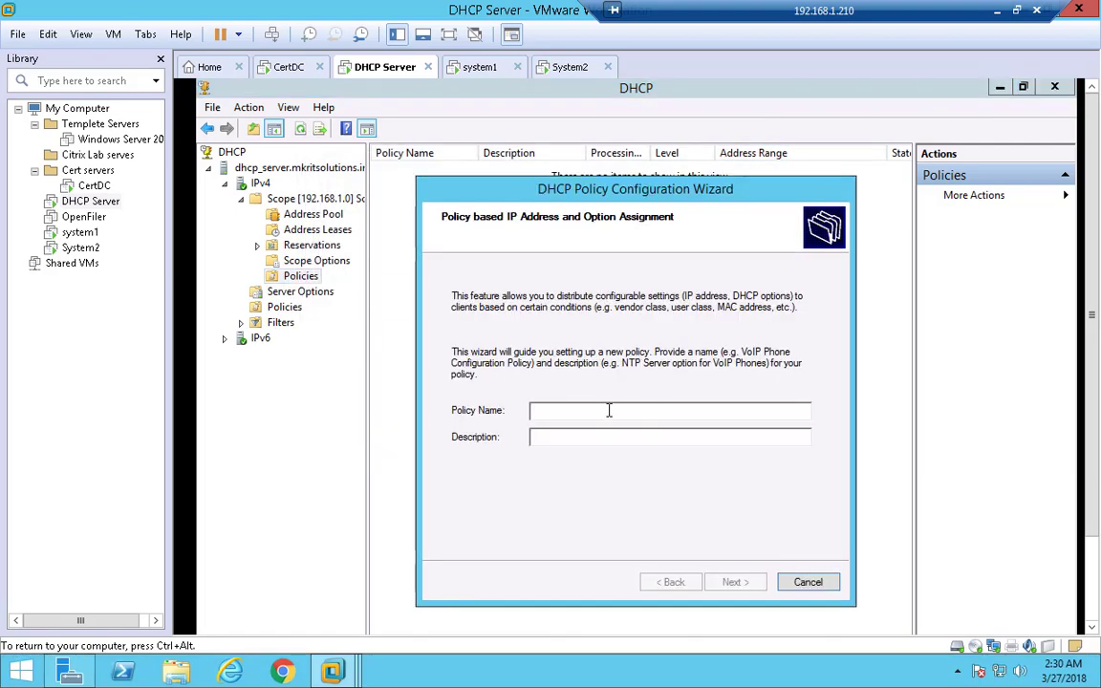
{"action": "type", "text": "windows"}
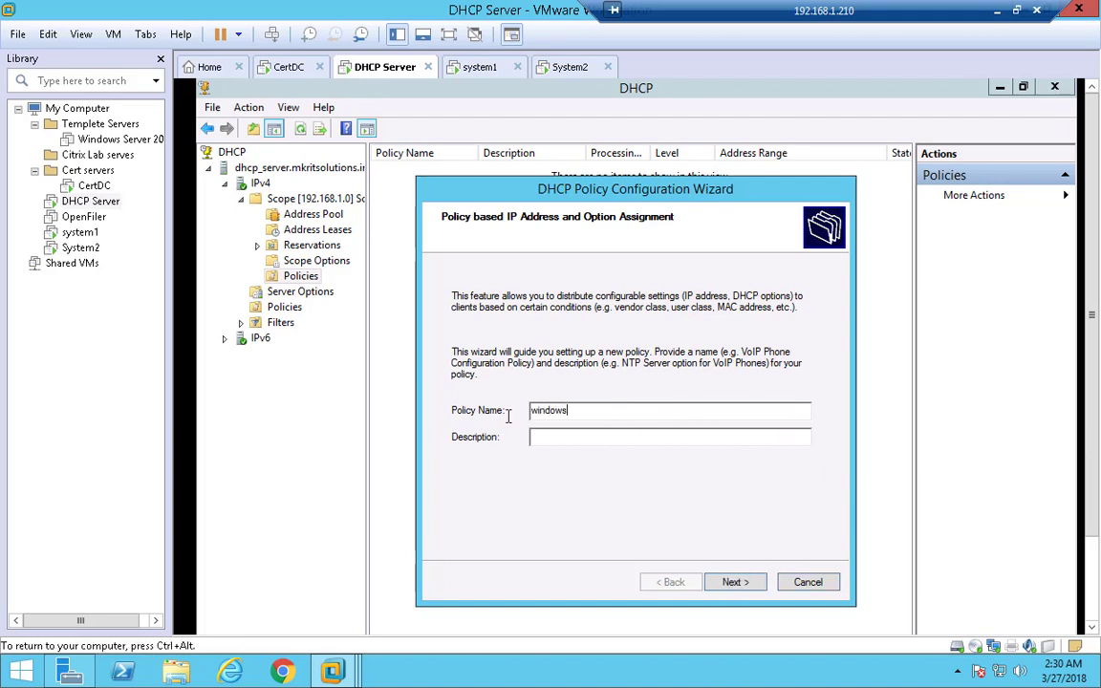
{"action": "key", "text": "ctrl+a"}
{"action": "type", "text": "po"}
{"action": "left_click", "coordinate": [738, 582]}
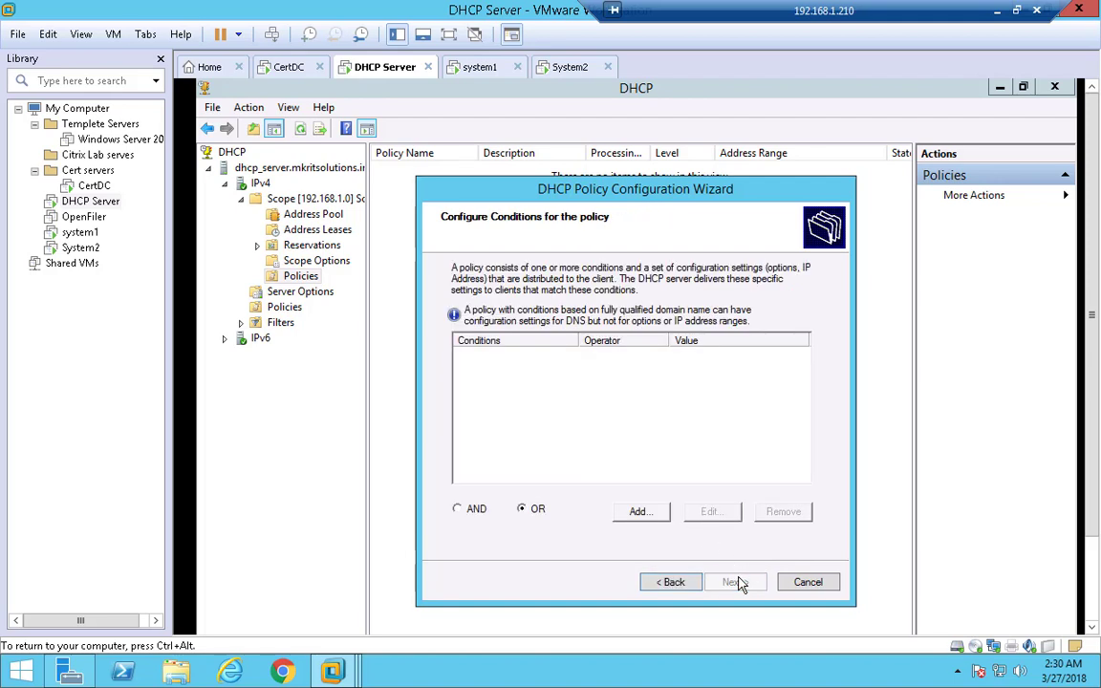
Add a policy condition with MAC Address criteria, then switch to the system1 virtual machine
{"action": "left_click", "coordinate": [638, 513]}
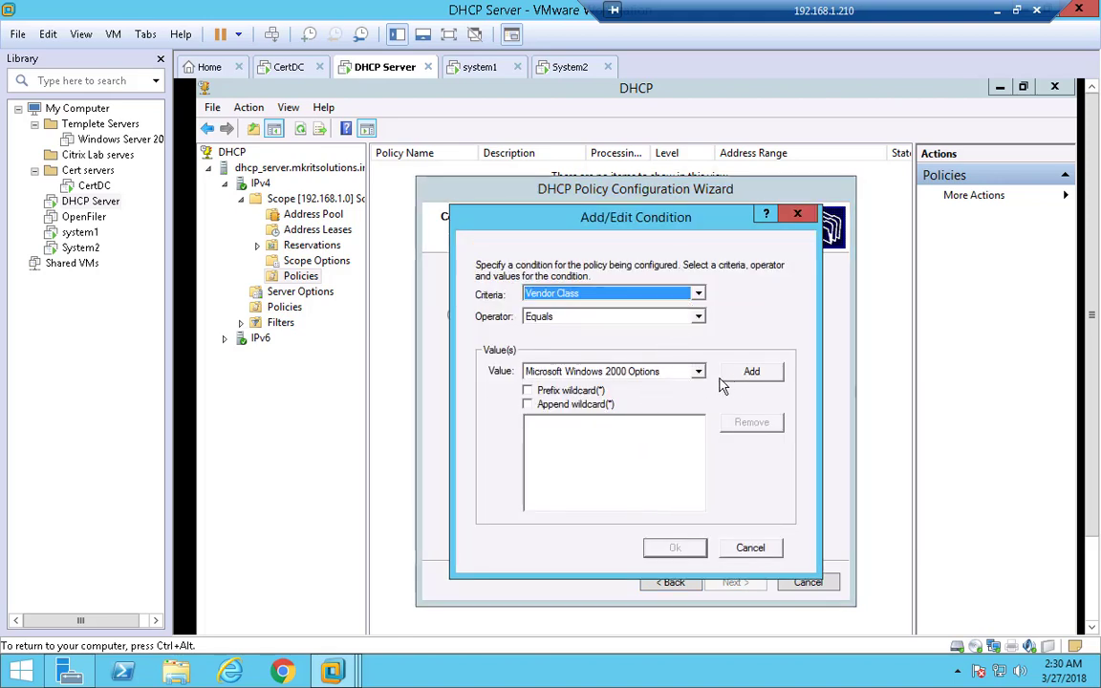
{"action": "left_click", "coordinate": [698, 373]}
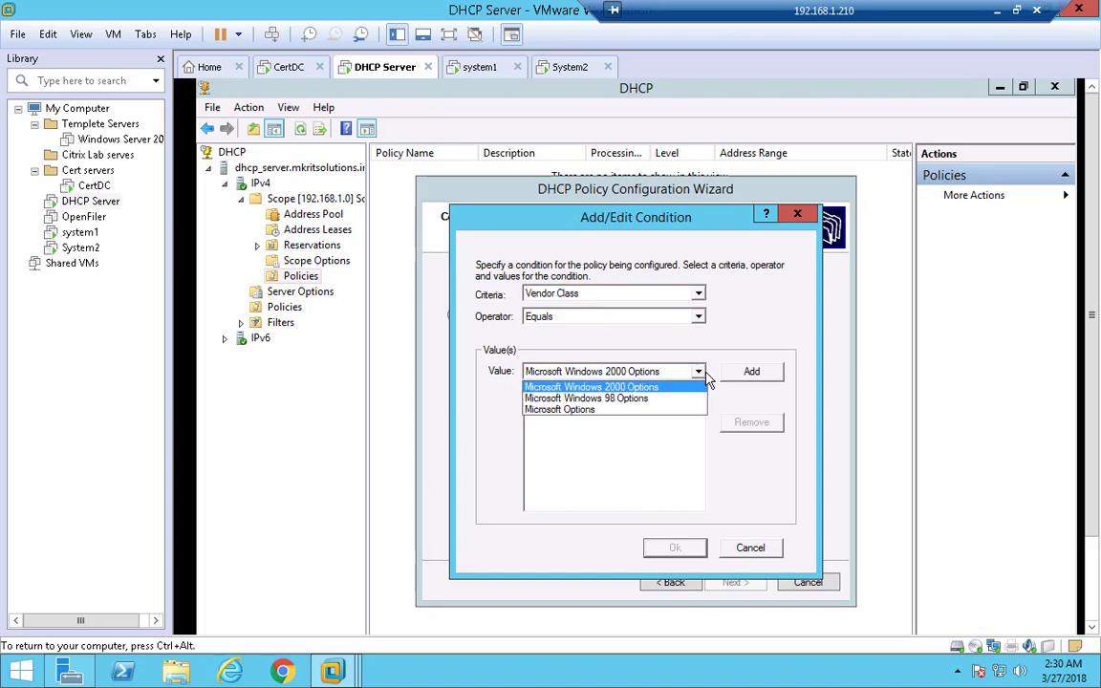
{"action": "left_click", "coordinate": [704, 385]}
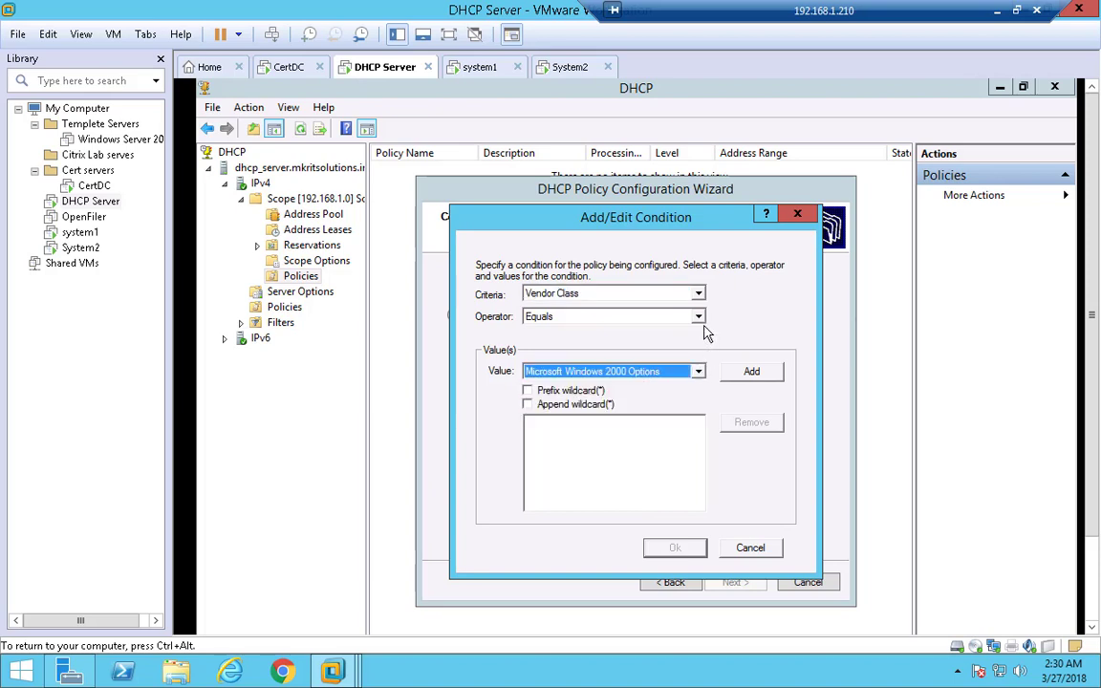
{"action": "left_click", "coordinate": [698, 294]}
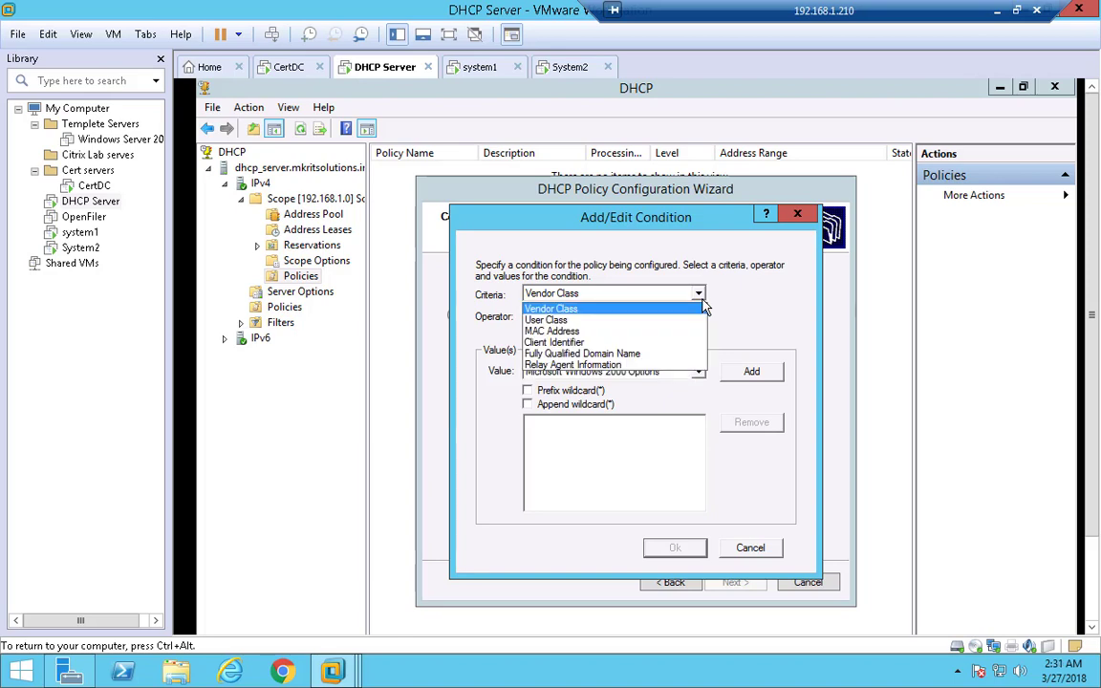
{"action": "left_click", "coordinate": [669, 331]}
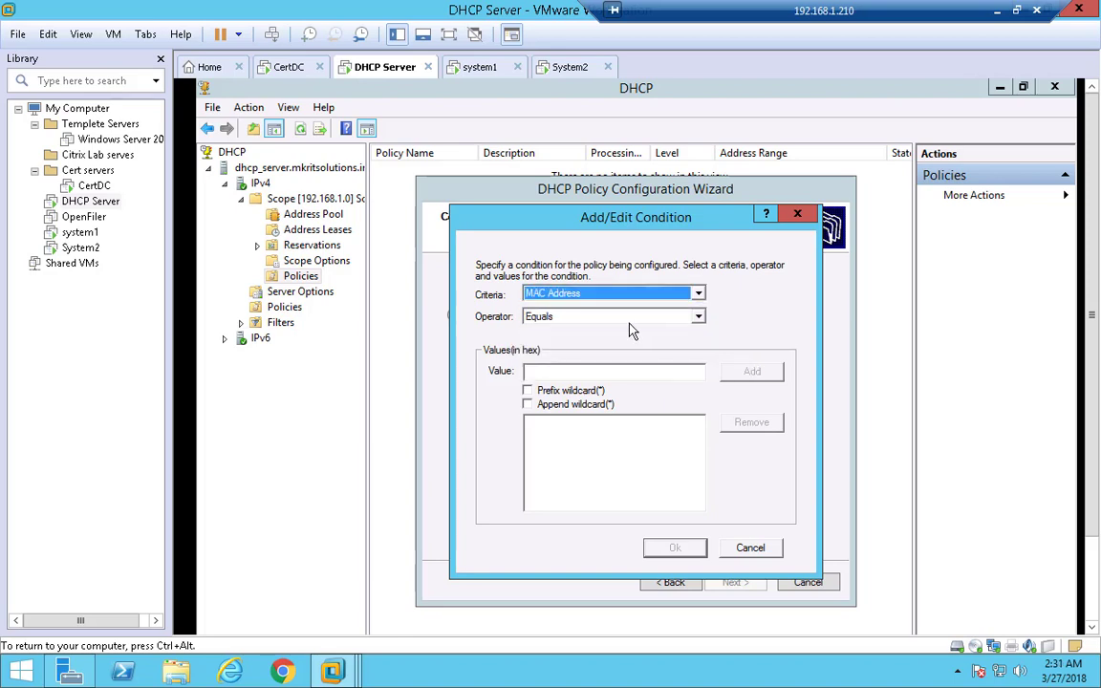
{"action": "left_click", "coordinate": [659, 376]}
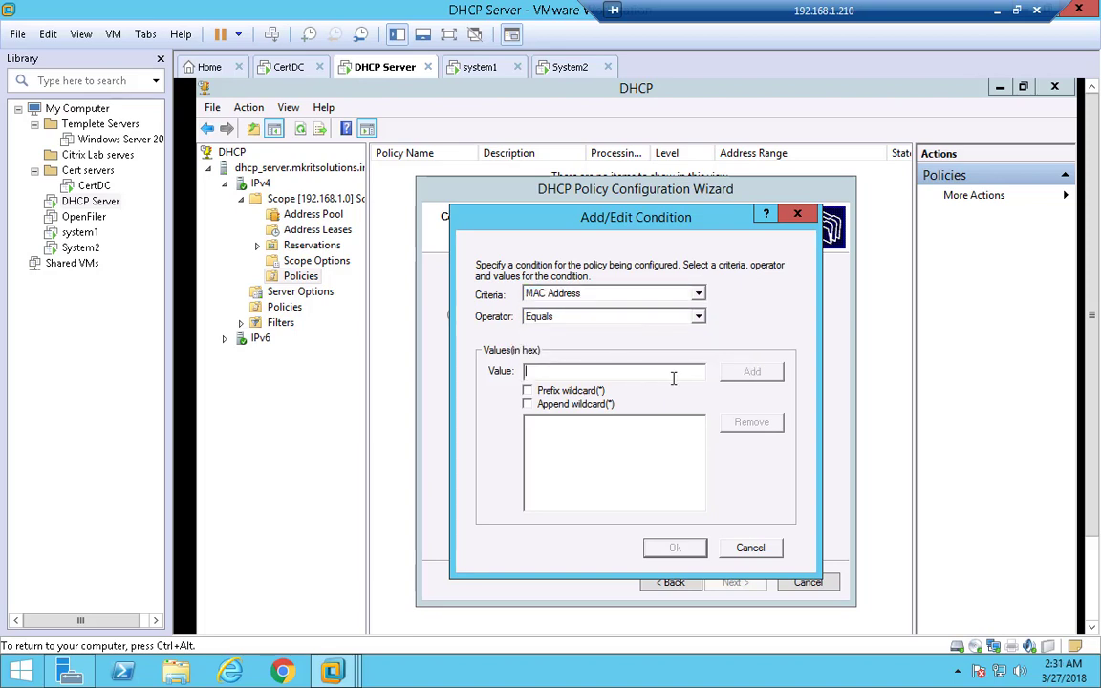
{"action": "left_click", "coordinate": [84, 234]}
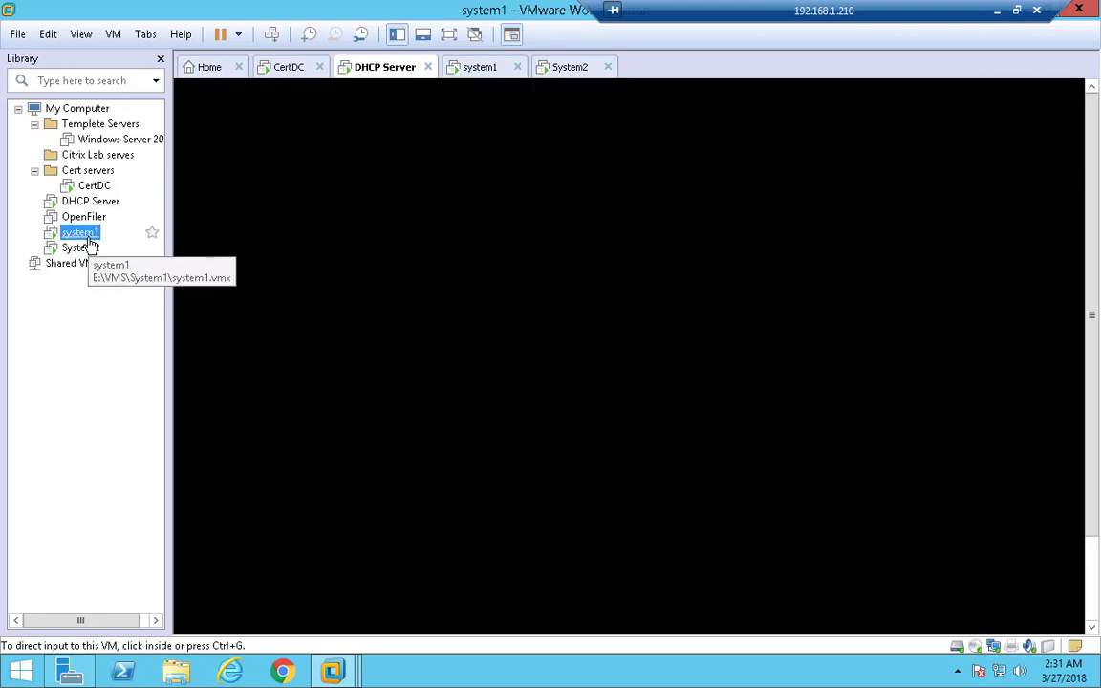
{"action": "right_click", "coordinate": [88, 237]}
{"action": "left_click", "coordinate": [169, 516]}
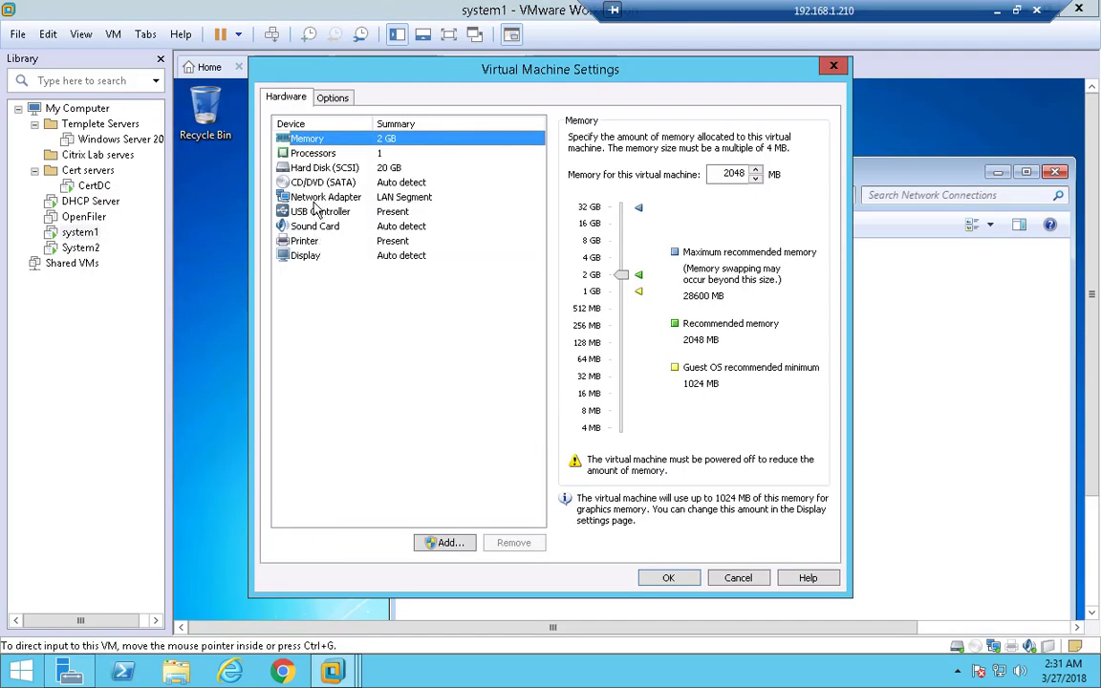
{"action": "left_click", "coordinate": [315, 198]}
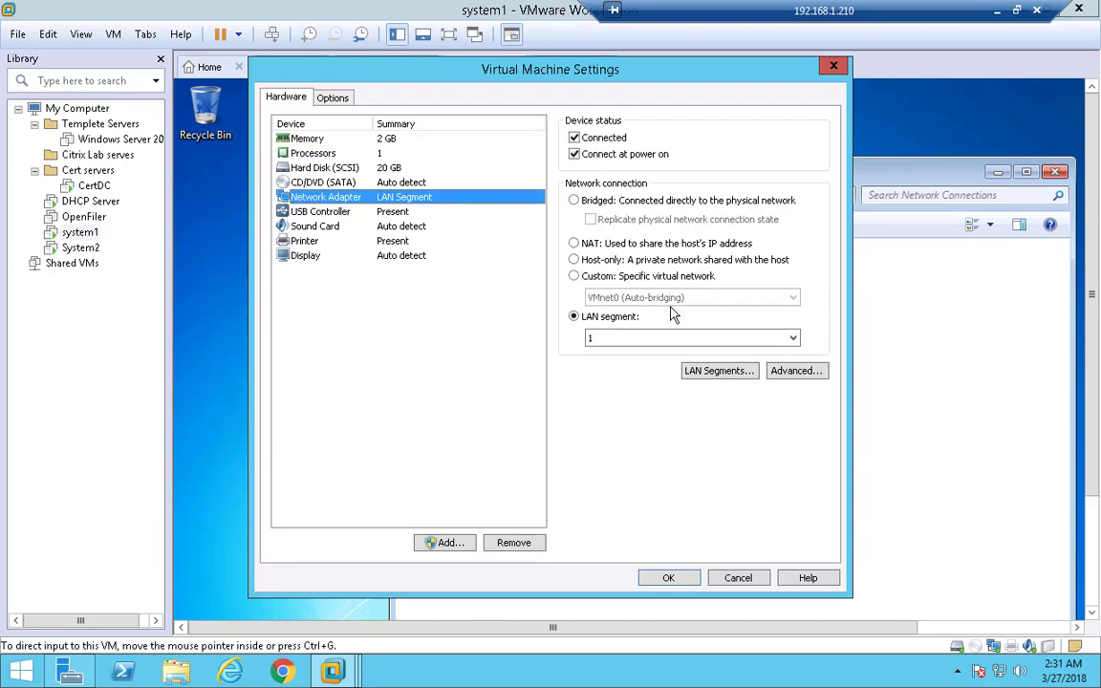
{"action": "left_click", "coordinate": [789, 374]}
{"action": "left_click_drag", "start_coordinate": [551, 421], "coordinate": [434, 425]}
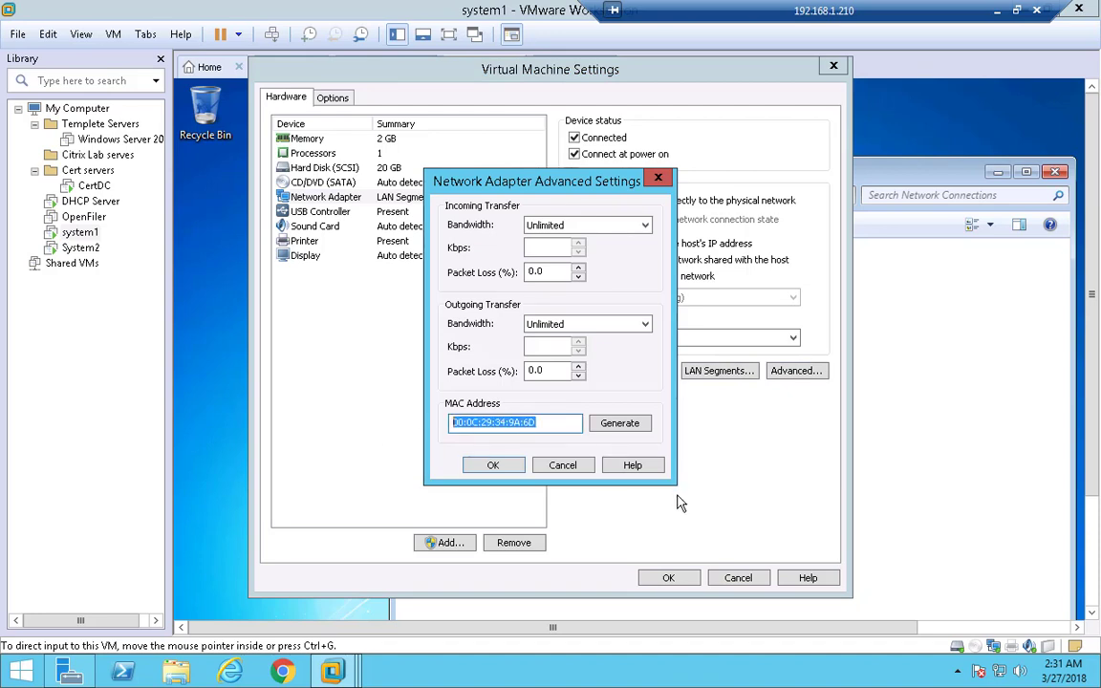
{"action": "left_click", "coordinate": [573, 467]}
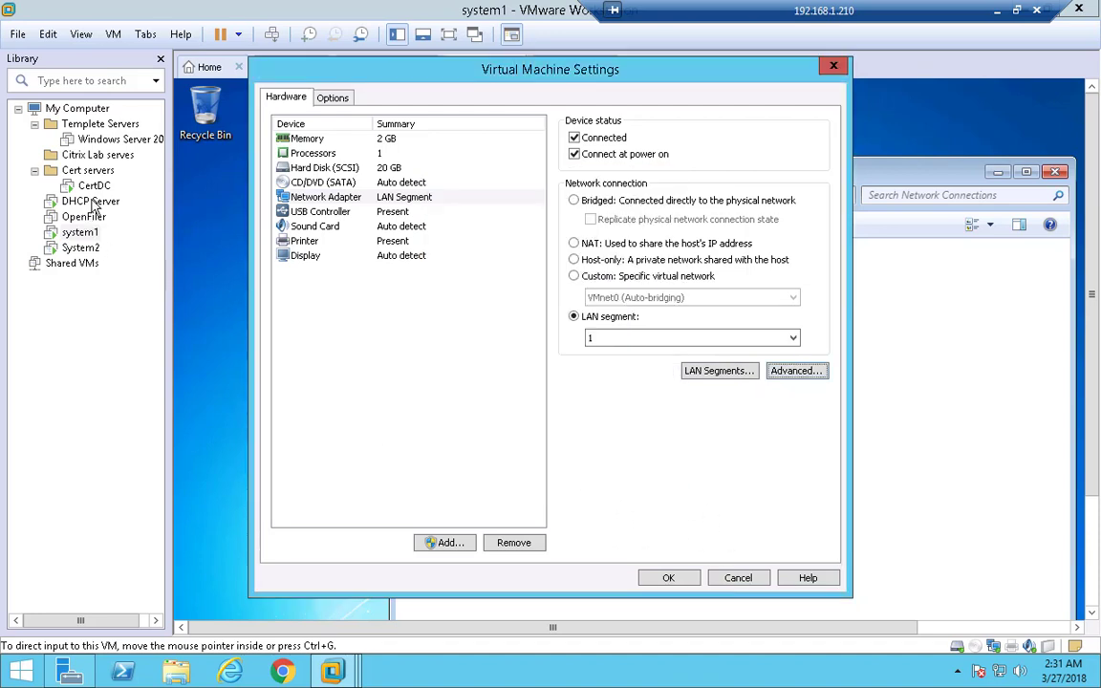
{"action": "left_click", "coordinate": [737, 578]}
{"action": "left_click", "coordinate": [91, 201]}
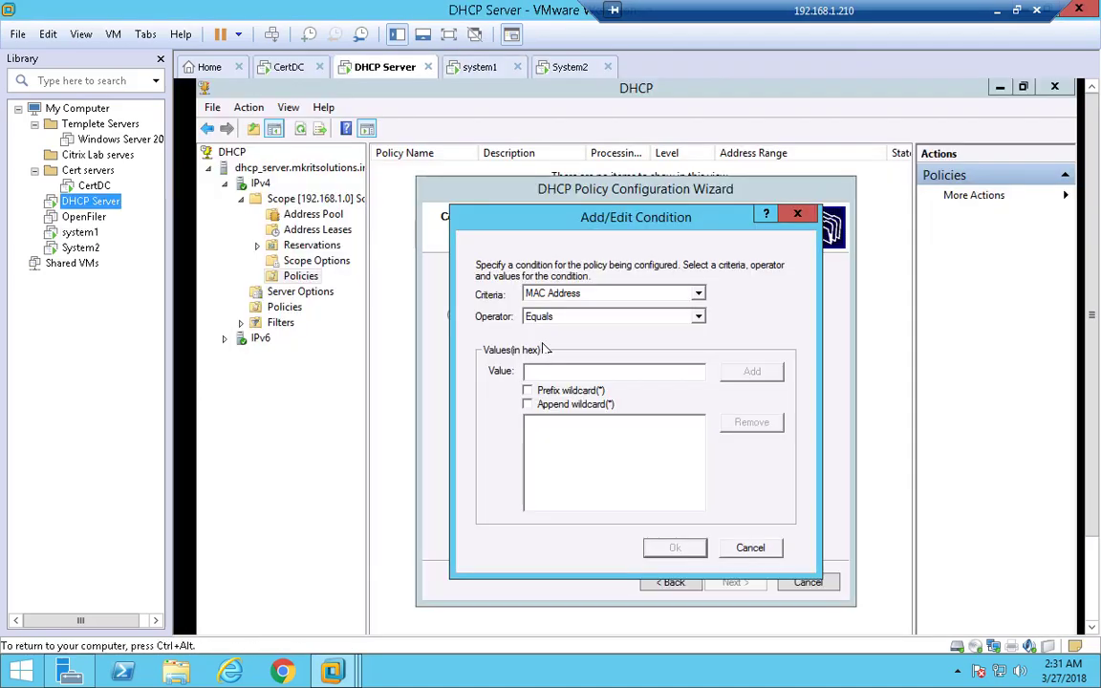
{"action": "left_click", "coordinate": [579, 374]}
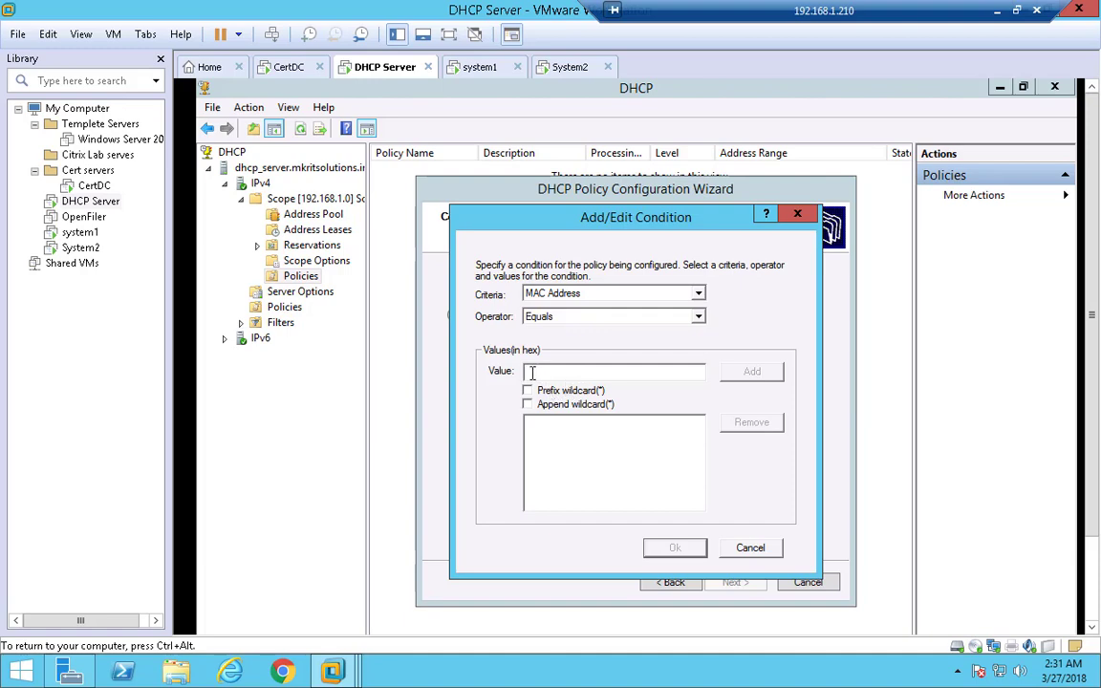
{"action": "right_click", "coordinate": [93, 237]}
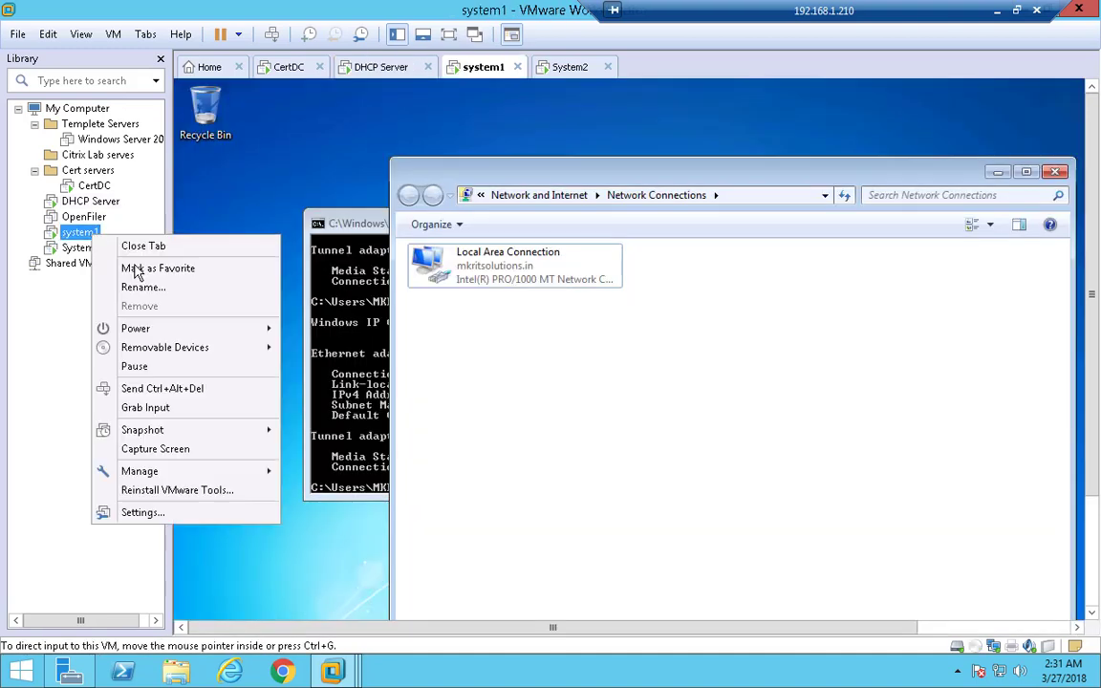
Copy system1's MAC 00:0C:29:34:9A:6D from its advanced network adapter settings and open Run
{"action": "left_click", "coordinate": [334, 409]}
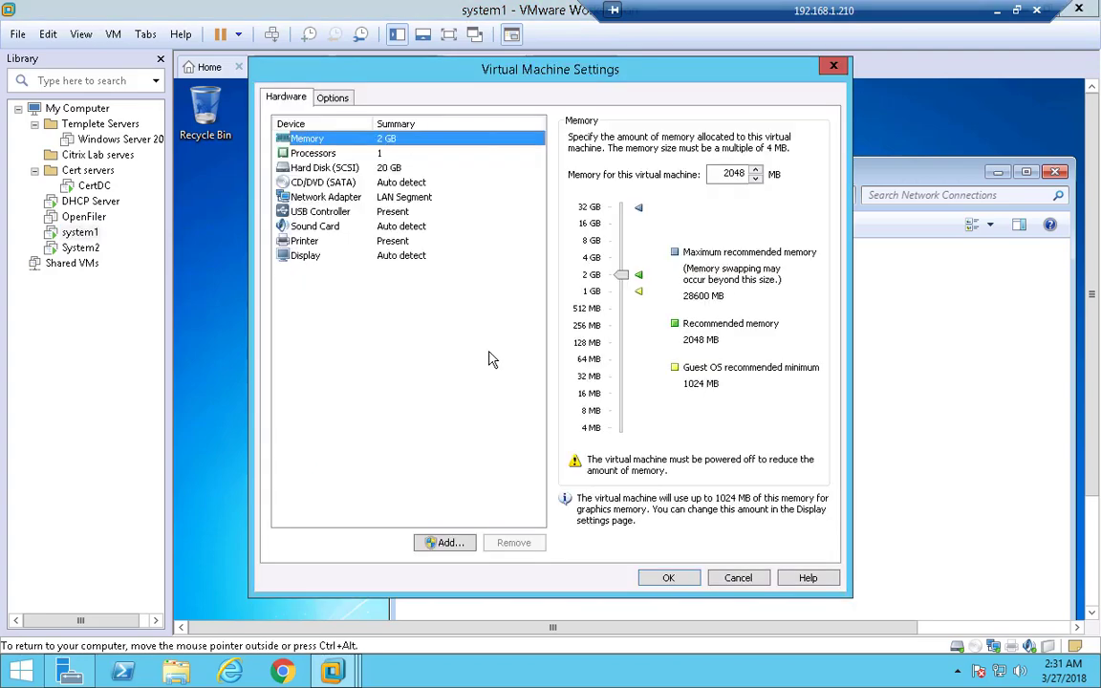
{"action": "left_click", "coordinate": [363, 198]}
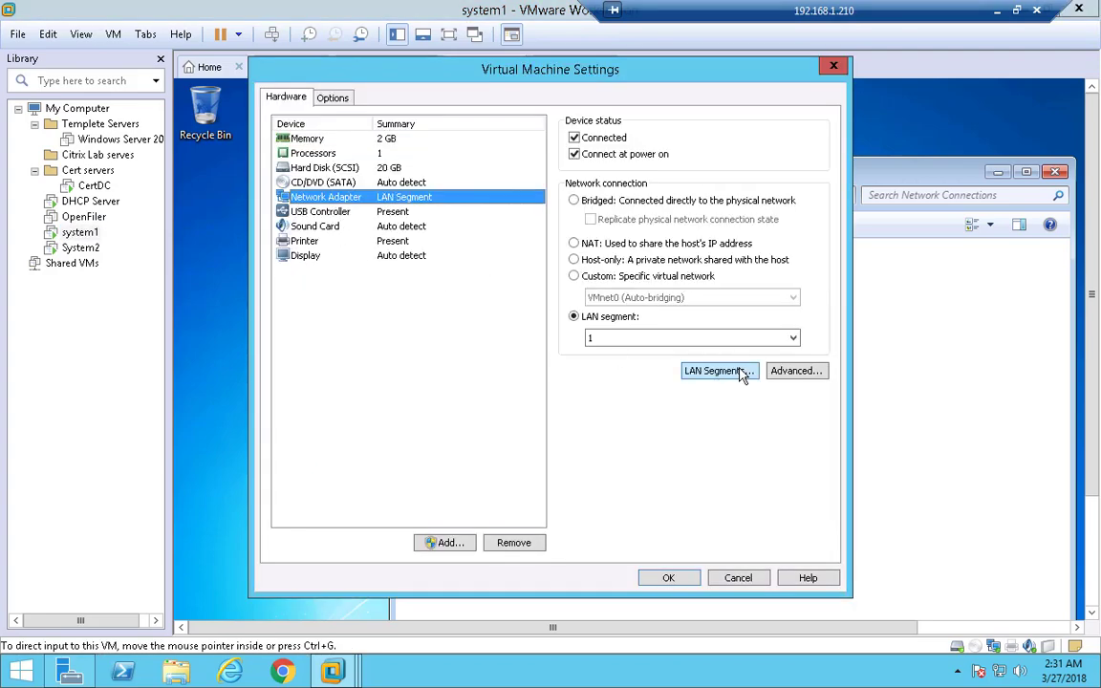
{"action": "left_click", "coordinate": [786, 370]}
{"action": "double_click", "coordinate": [493, 427]}
{"action": "key", "text": "ctrl+c"}
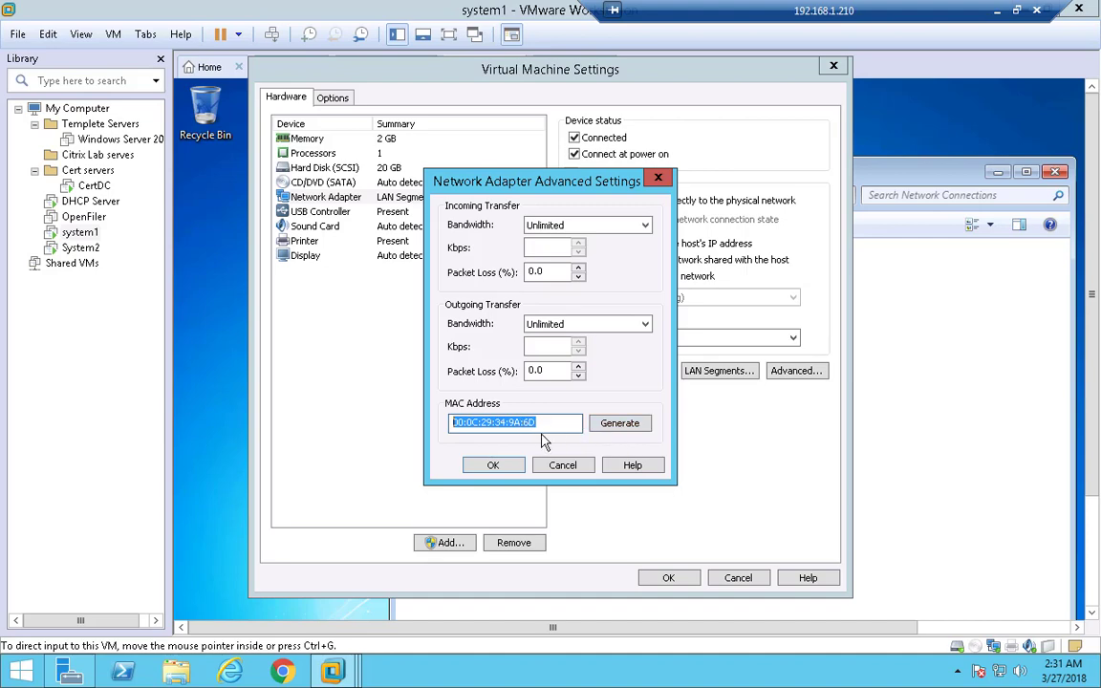
{"action": "key", "text": "super+r"}
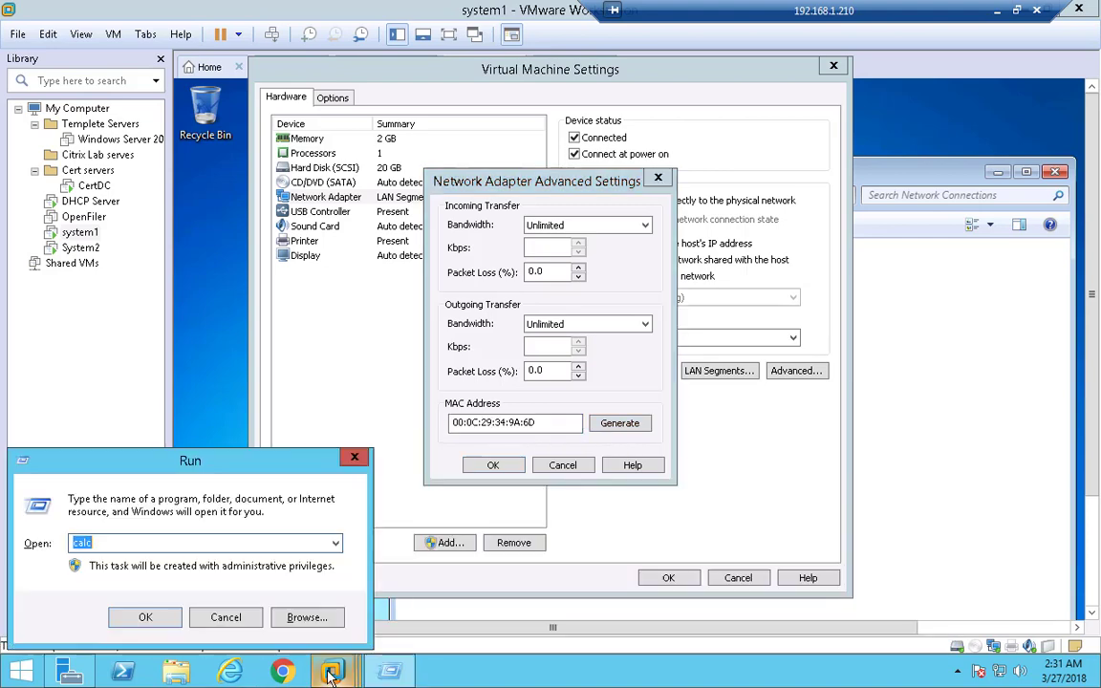
Paste MAC 00:0C:29:34:9A:6D into a new Notepad note, then close system1's advanced settings
{"action": "type", "text": "notepad"}
{"action": "key", "text": "Return"}
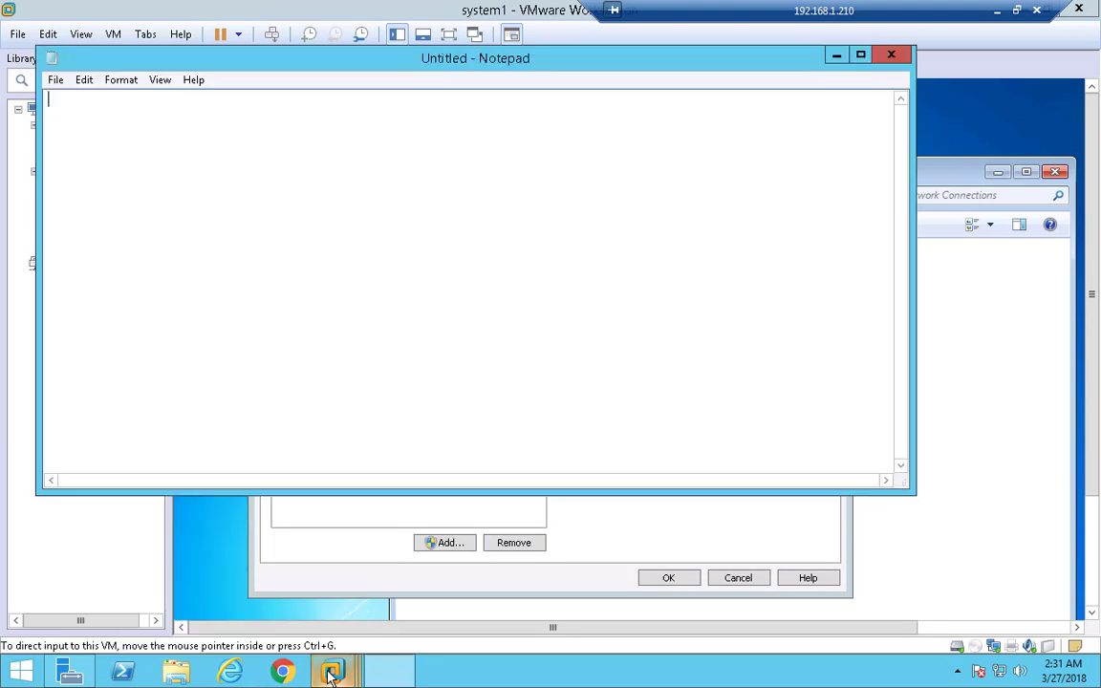
{"action": "key", "text": "ctrl+v"}
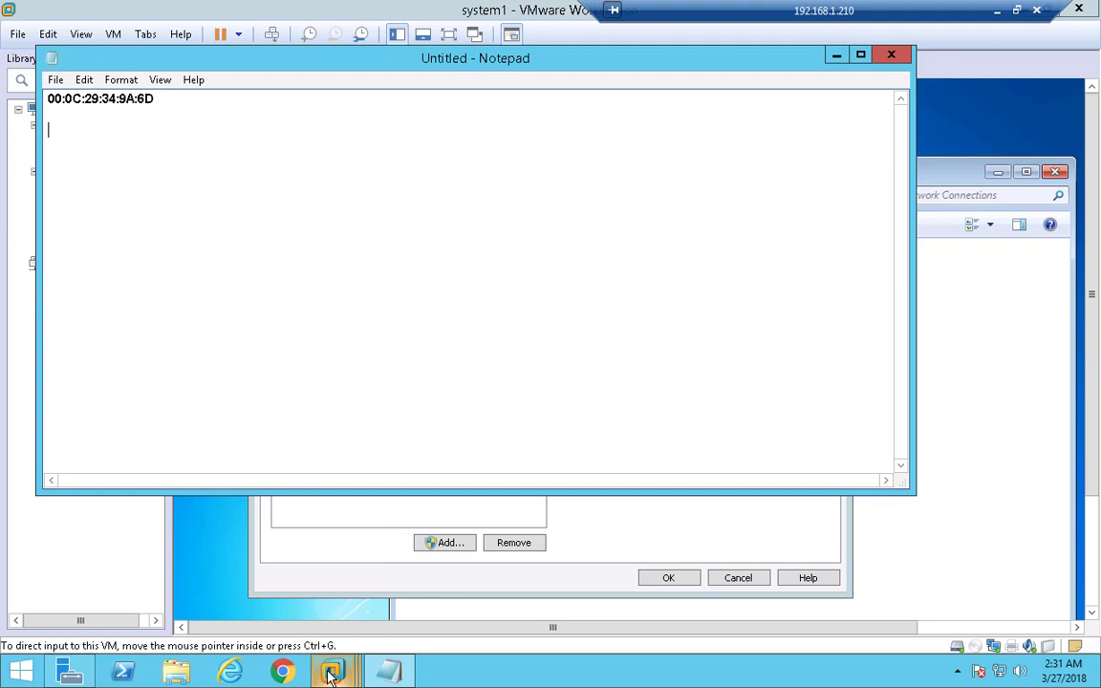
{"action": "left_click", "coordinate": [901, 57]}
{"action": "left_click", "coordinate": [671, 335]}
{"action": "left_click", "coordinate": [778, 556]}
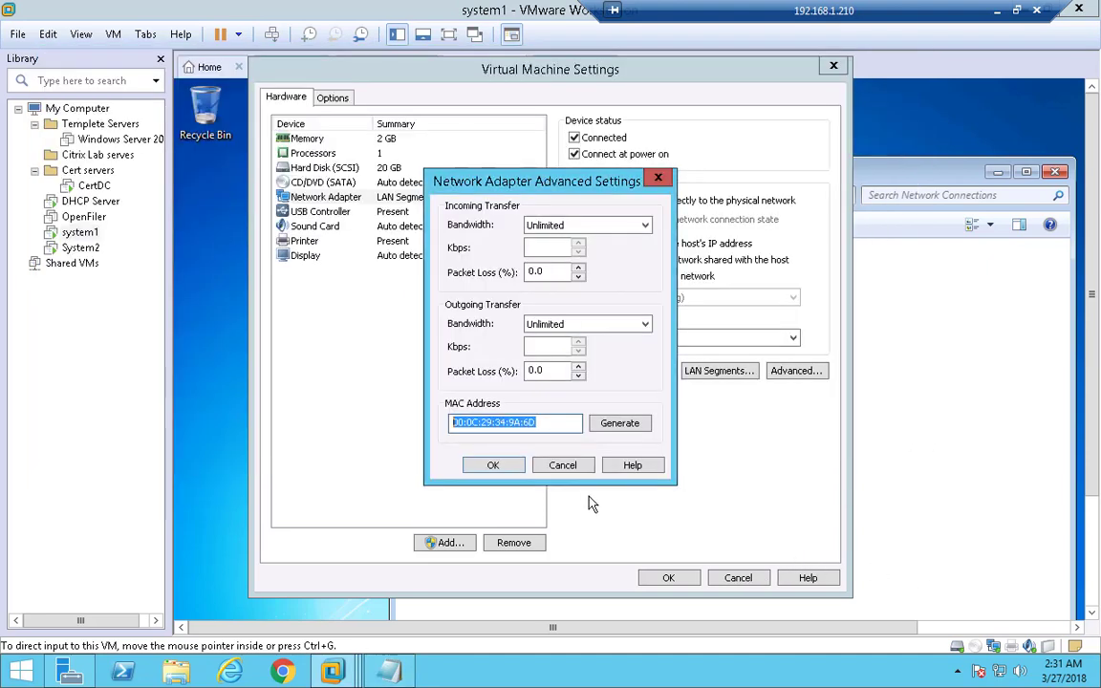
{"action": "left_click", "coordinate": [560, 465]}
Close system1's settings, return to the DHCP server, and enable the Prefix wildcard for the MAC value
{"action": "left_click", "coordinate": [738, 578]}
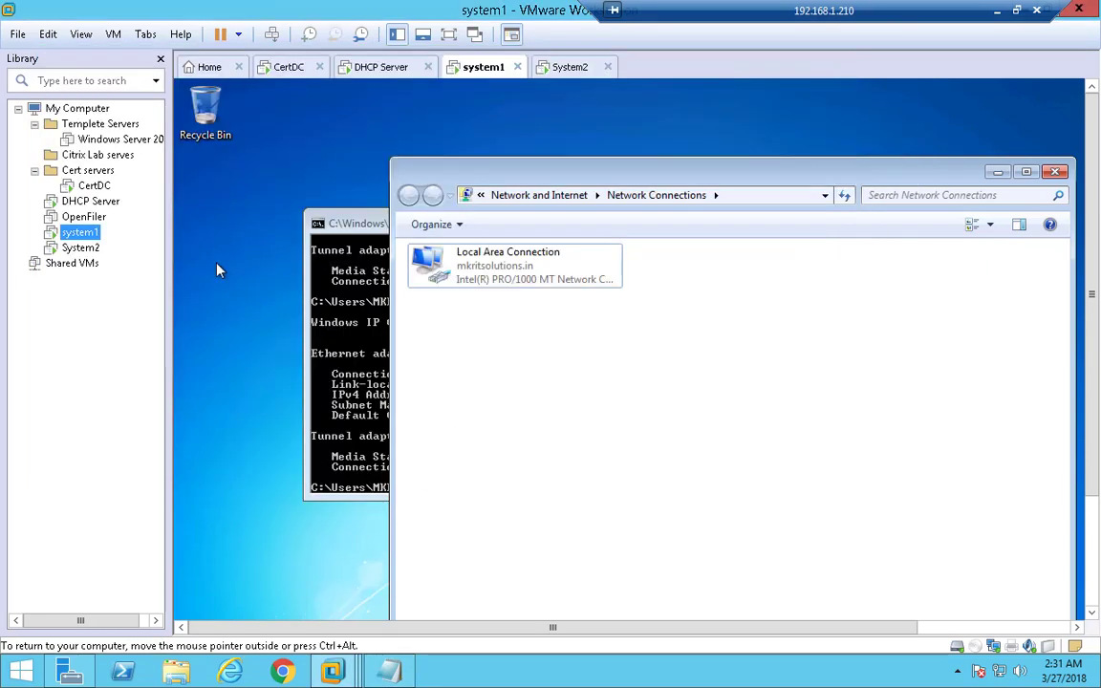
{"action": "left_click", "coordinate": [91, 201]}
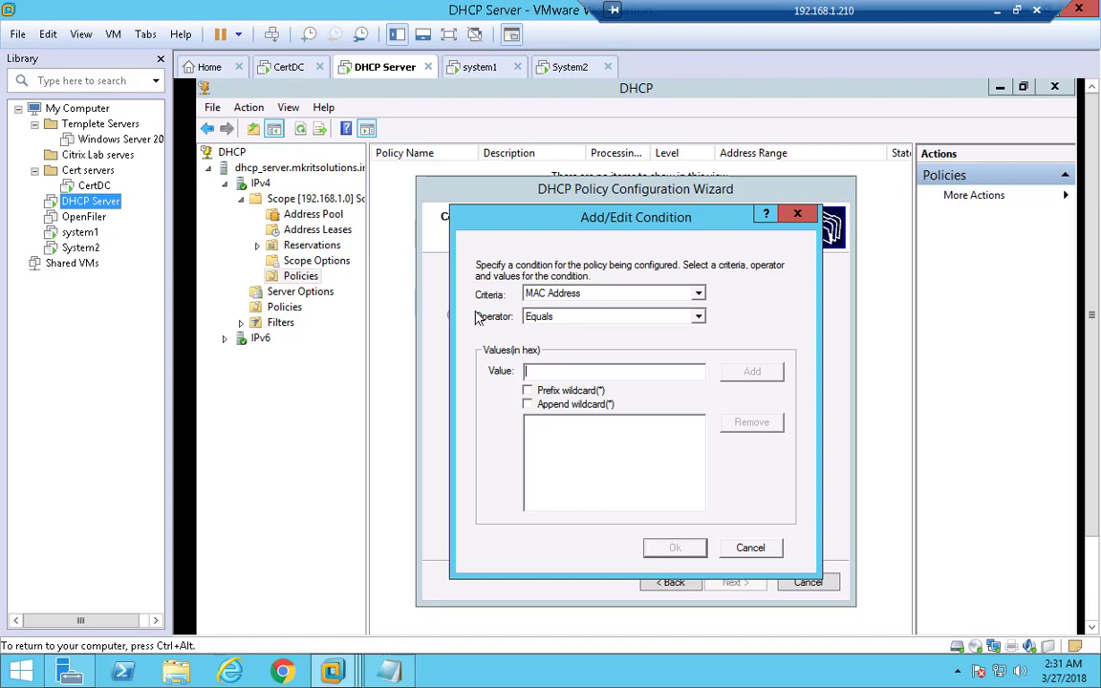
{"action": "left_click", "coordinate": [600, 371]}
{"action": "key", "text": "ctrl+alt"}
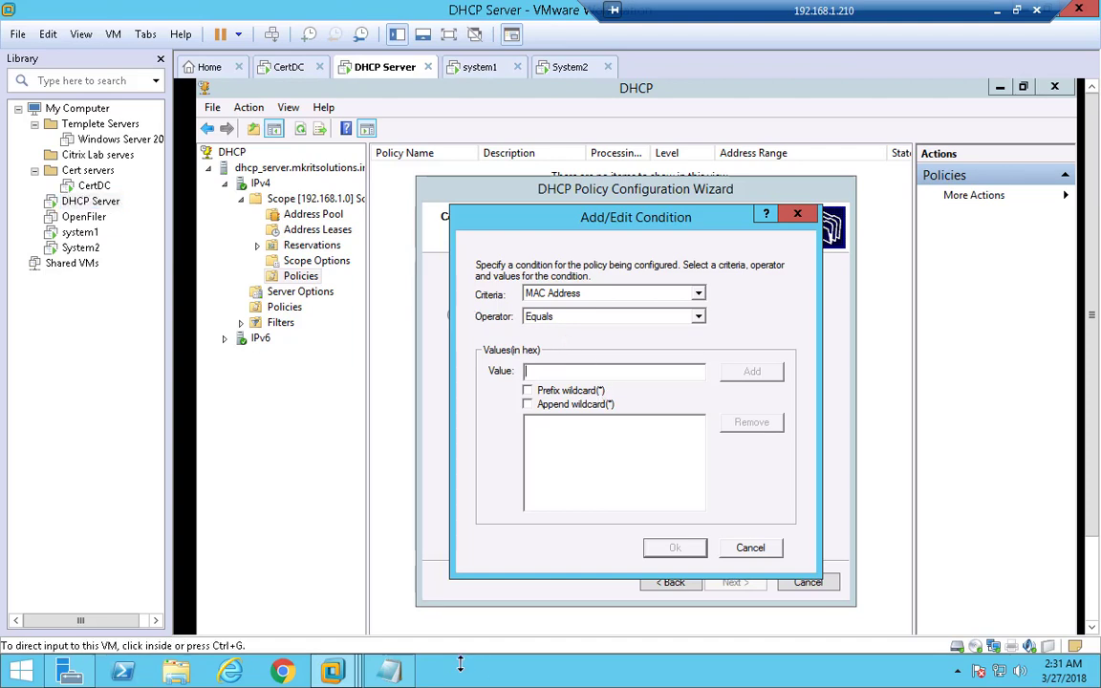
{"action": "key", "text": "alt+Tab"}
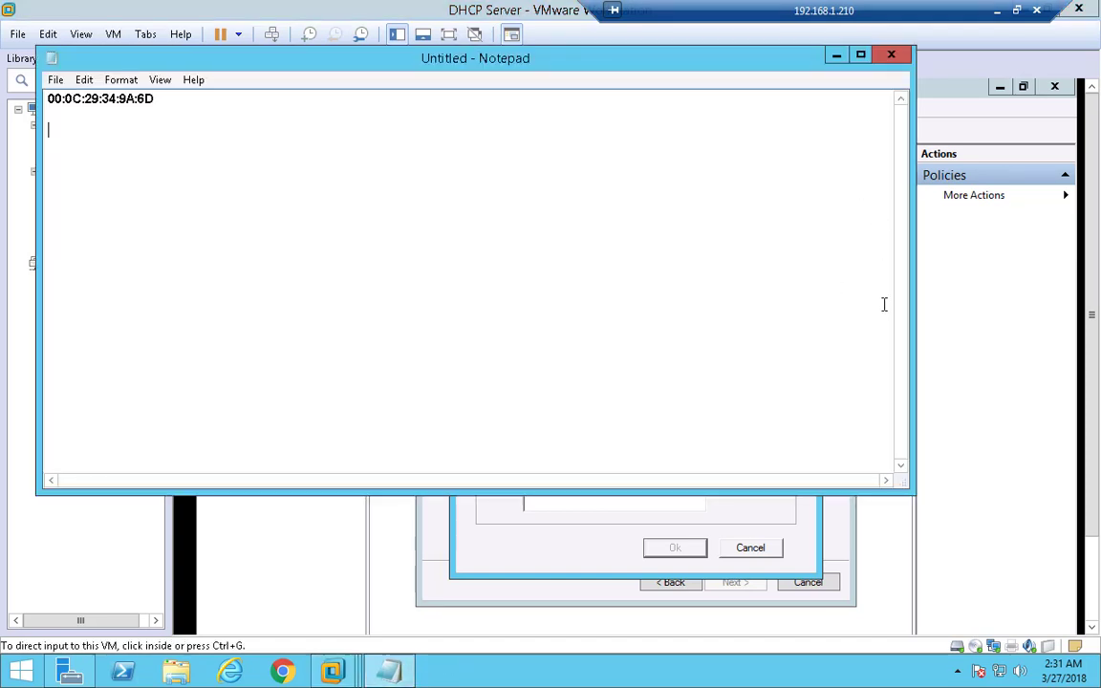
{"action": "left_click_drag", "start_coordinate": [911, 492], "coordinate": [301, 159]}
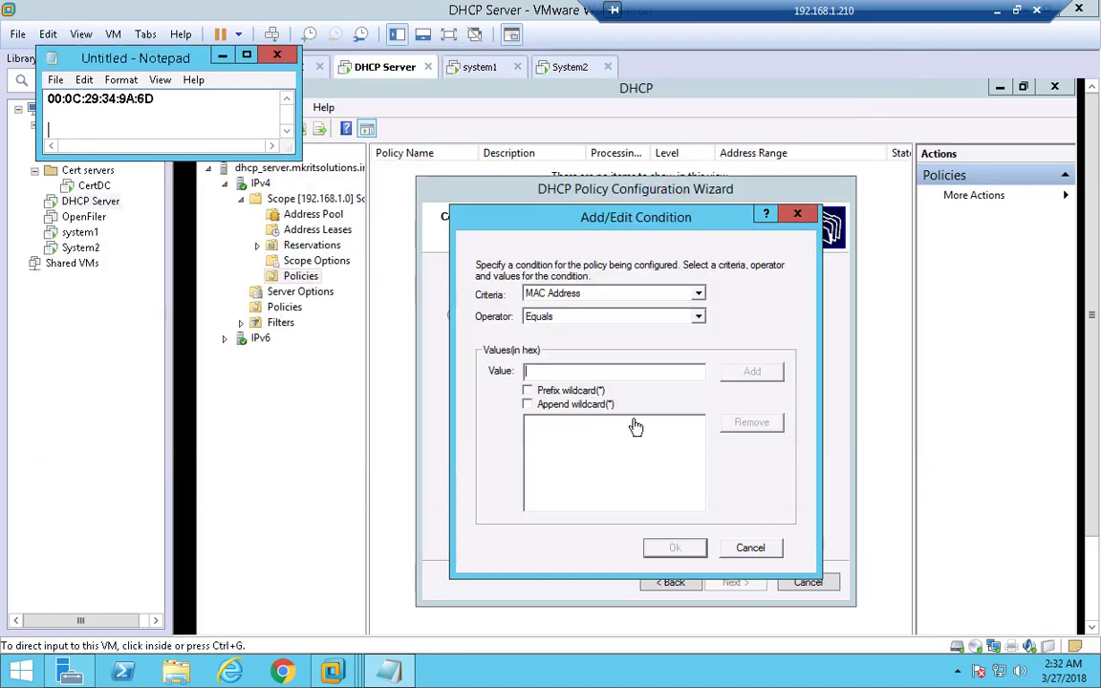
{"action": "left_click", "coordinate": [587, 374]}
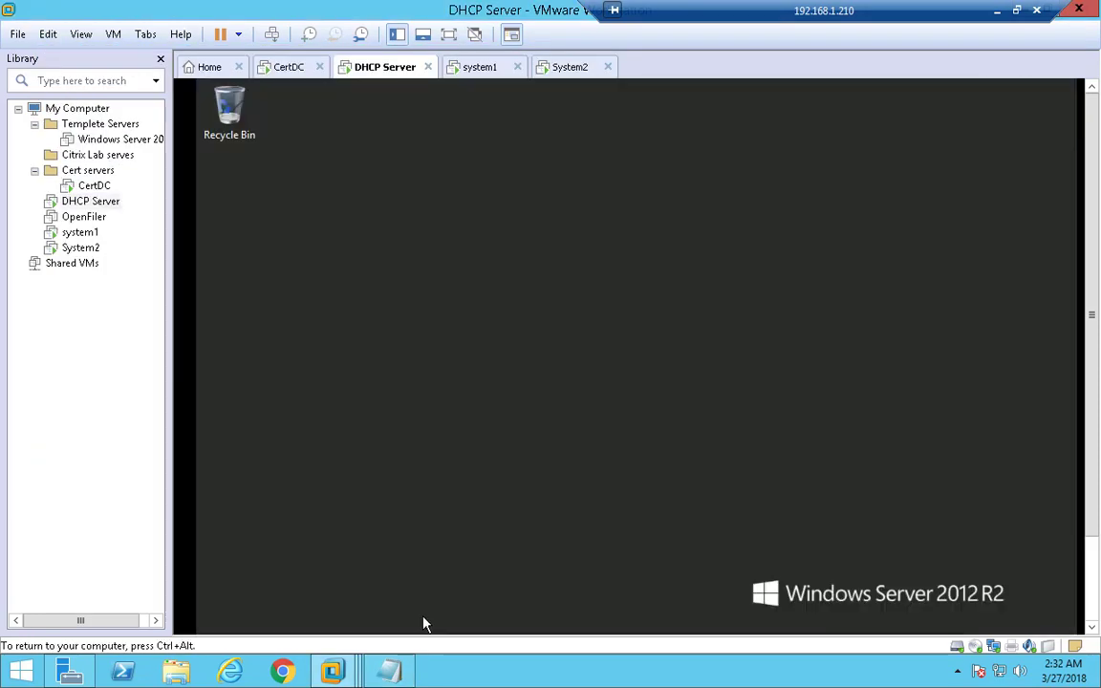
{"action": "key", "text": "ctrl+alt"}
{"action": "left_click", "coordinate": [389, 670]}
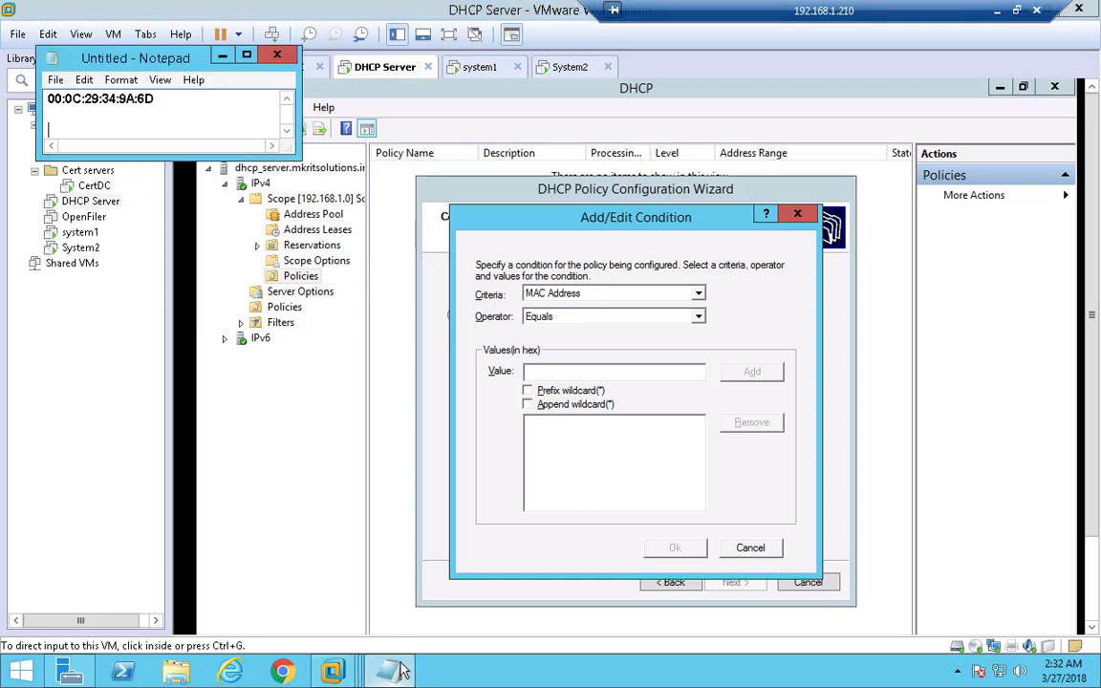
{"action": "left_click", "coordinate": [592, 377]}
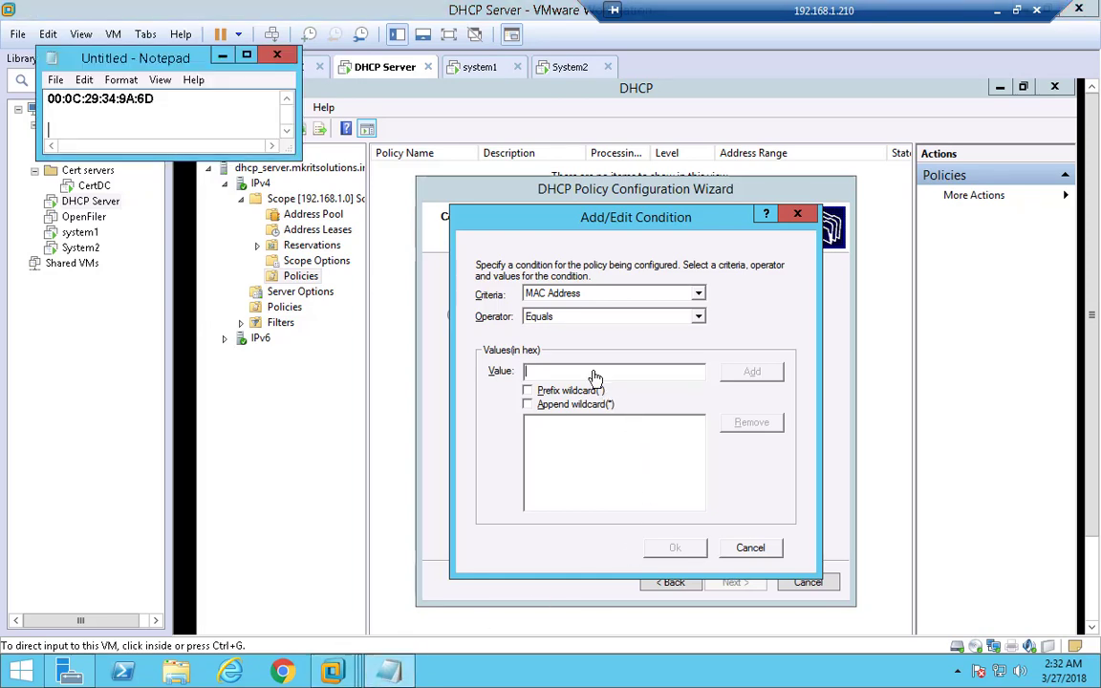
{"action": "left_click", "coordinate": [535, 394]}
{"action": "left_click", "coordinate": [531, 392]}
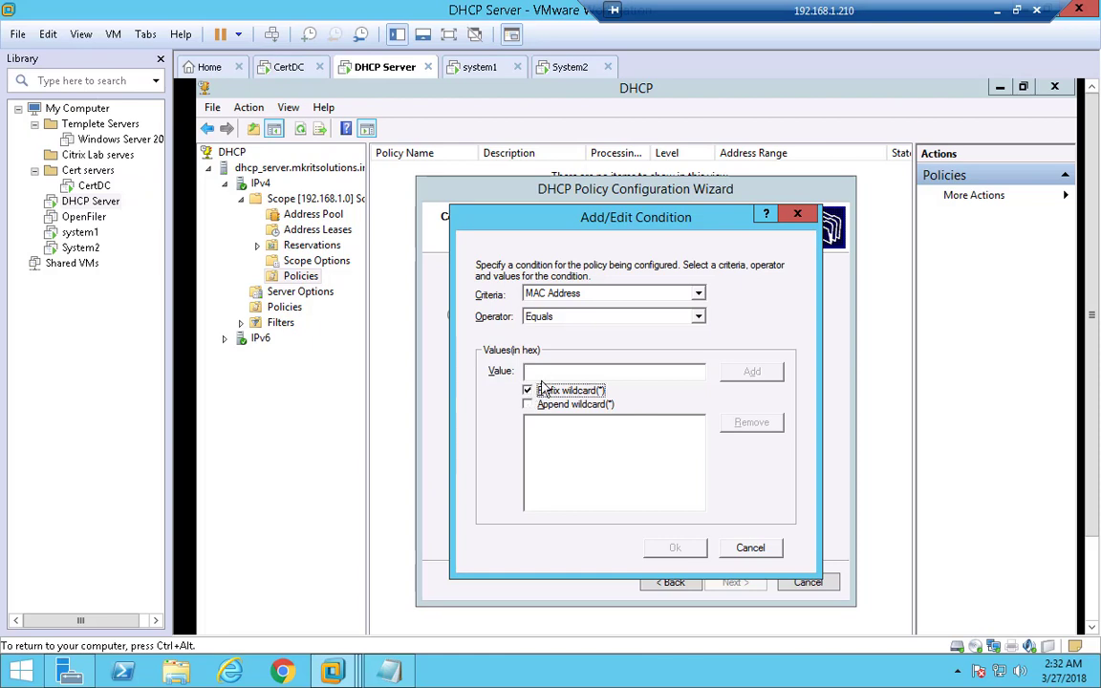
Copy the 00:0C:29 MAC prefix from the Notepad note
{"action": "type", "text": "000c"}
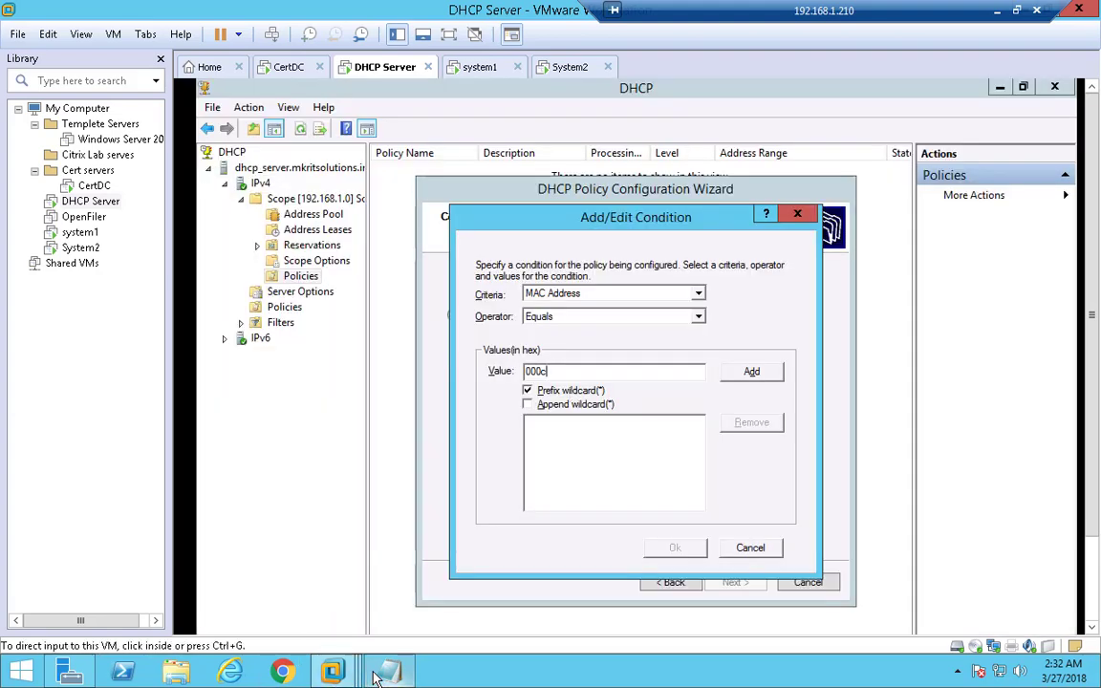
{"action": "left_click", "coordinate": [377, 674]}
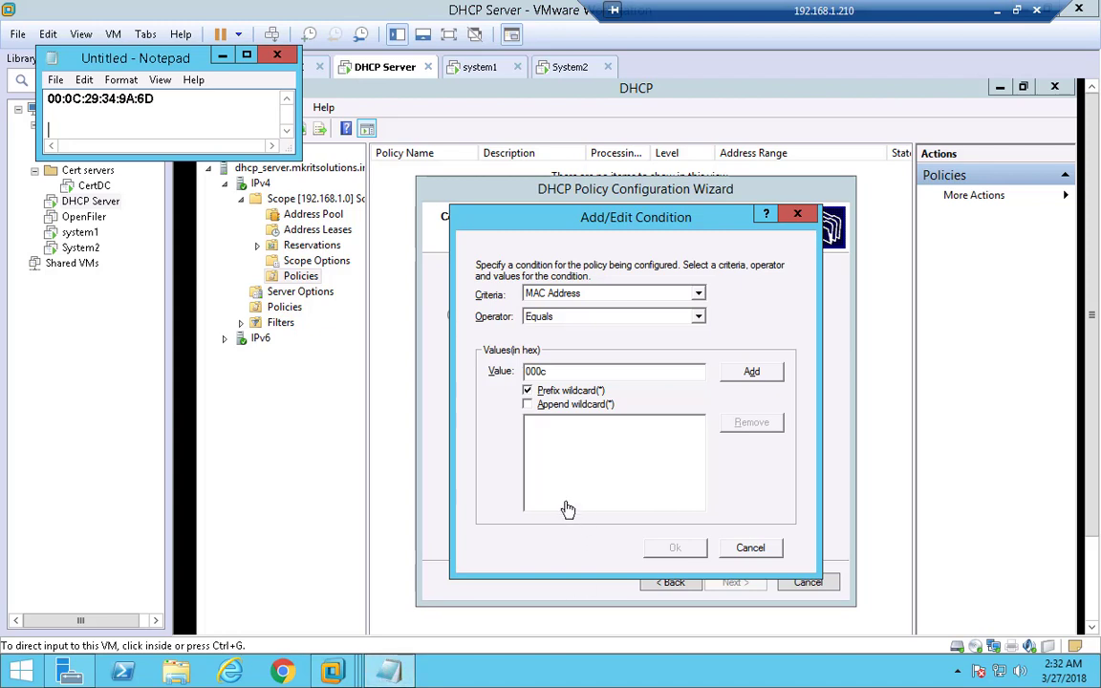
{"action": "left_click", "coordinate": [565, 374]}
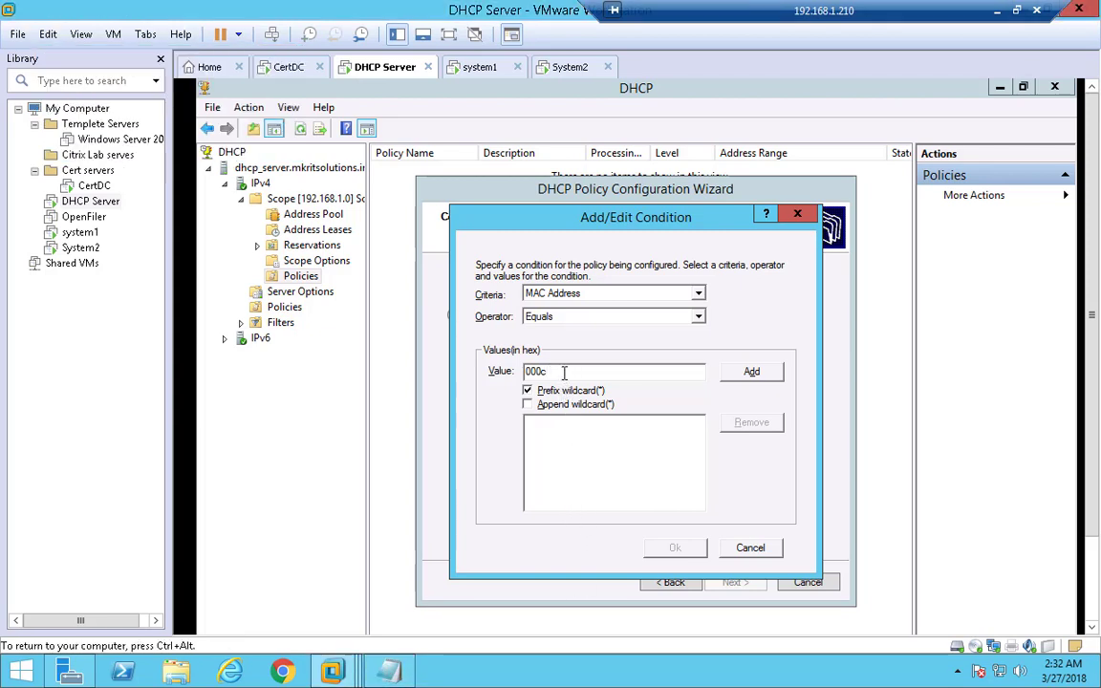
{"action": "type", "text": "29"}
{"action": "key", "text": "super+d"}
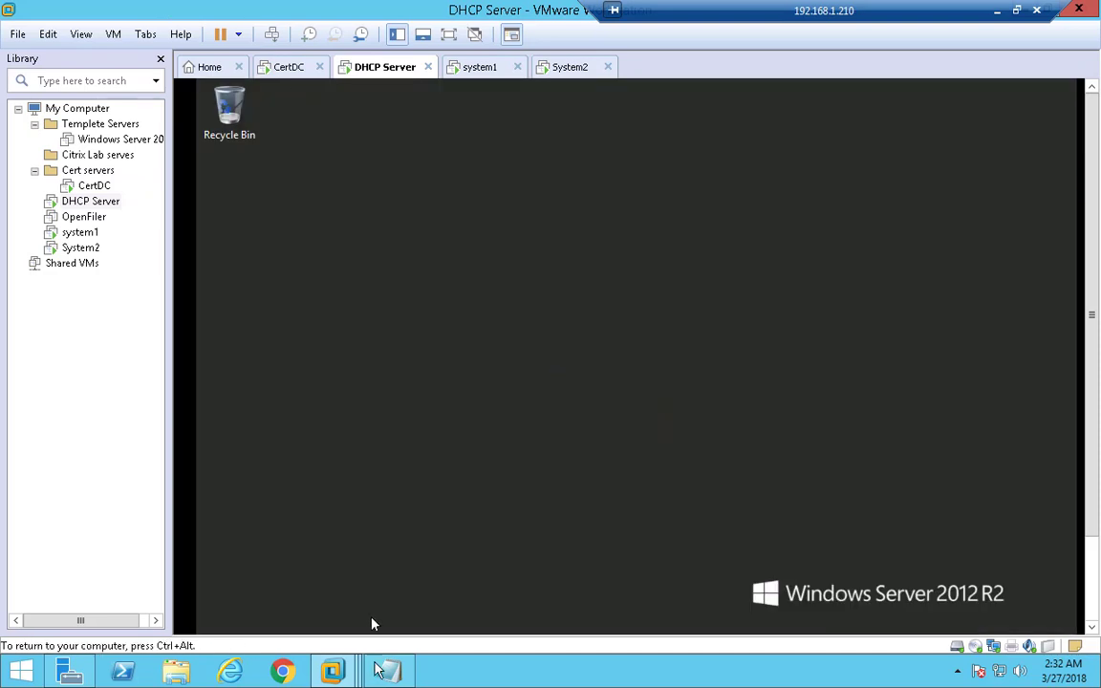
{"action": "left_click", "coordinate": [402, 677]}
{"action": "left_click_drag", "start_coordinate": [155, 99], "coordinate": [42, 99]}
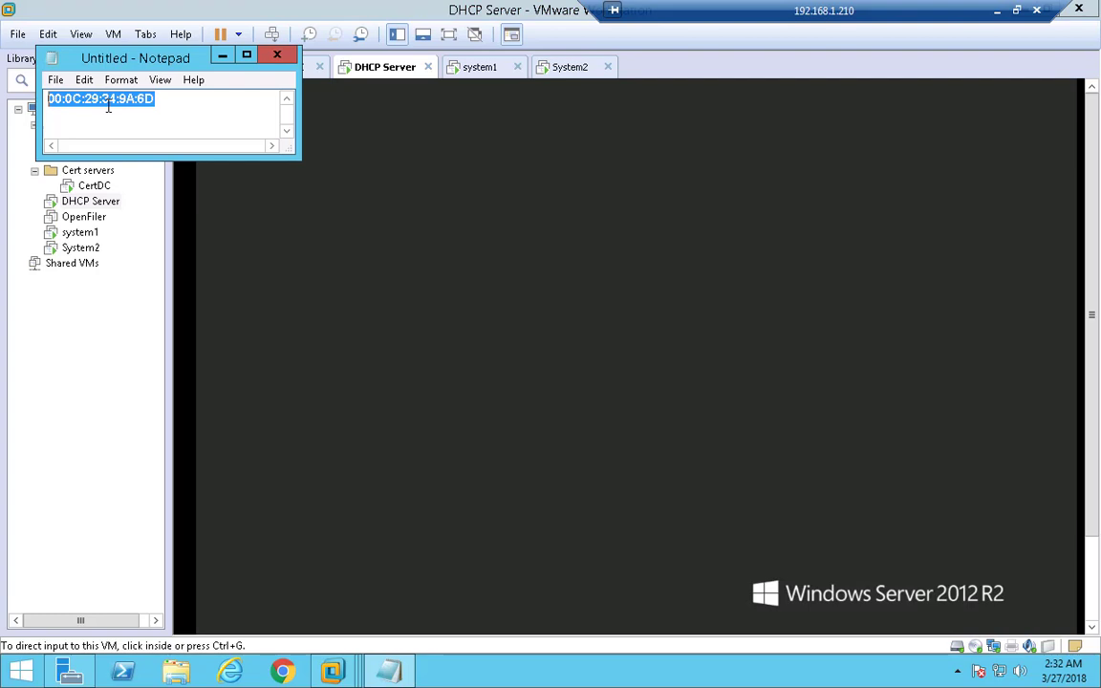
{"action": "left_click_drag", "start_coordinate": [100, 98], "coordinate": [44, 99]}
{"action": "key", "text": "ctrl+c"}
Enter 000c29 in the Value box and add it as the prefix-matched value *000C29
{"action": "left_click", "coordinate": [538, 393]}
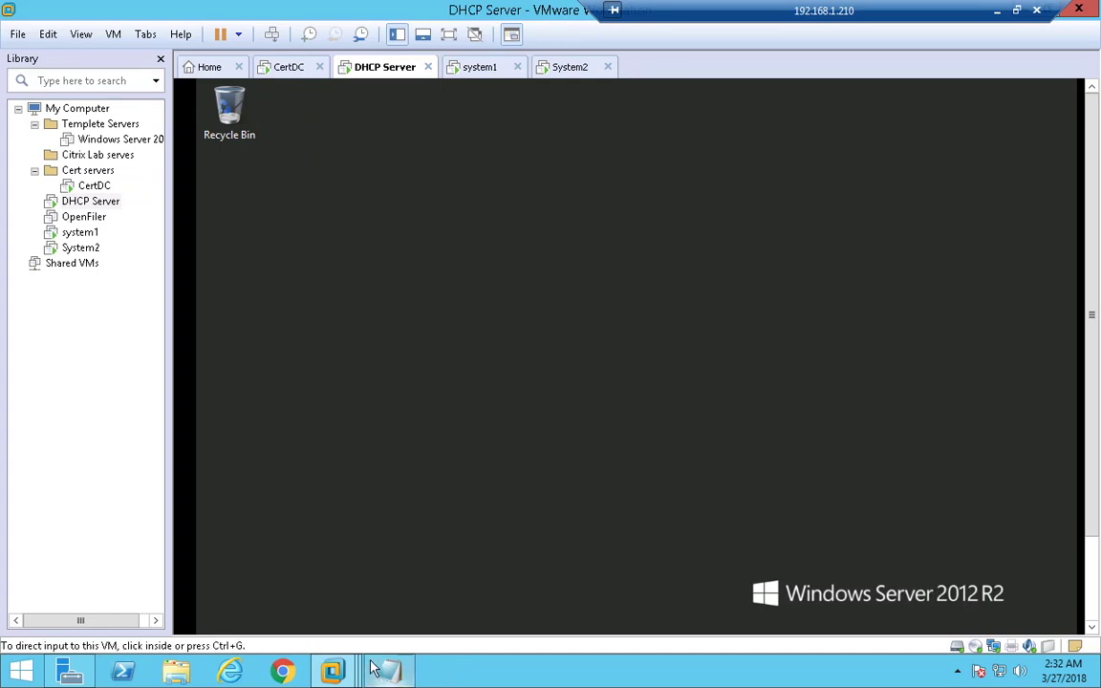
{"action": "scroll", "coordinate": [1086, 584], "scroll_direction": "down", "scroll_amount": 2}
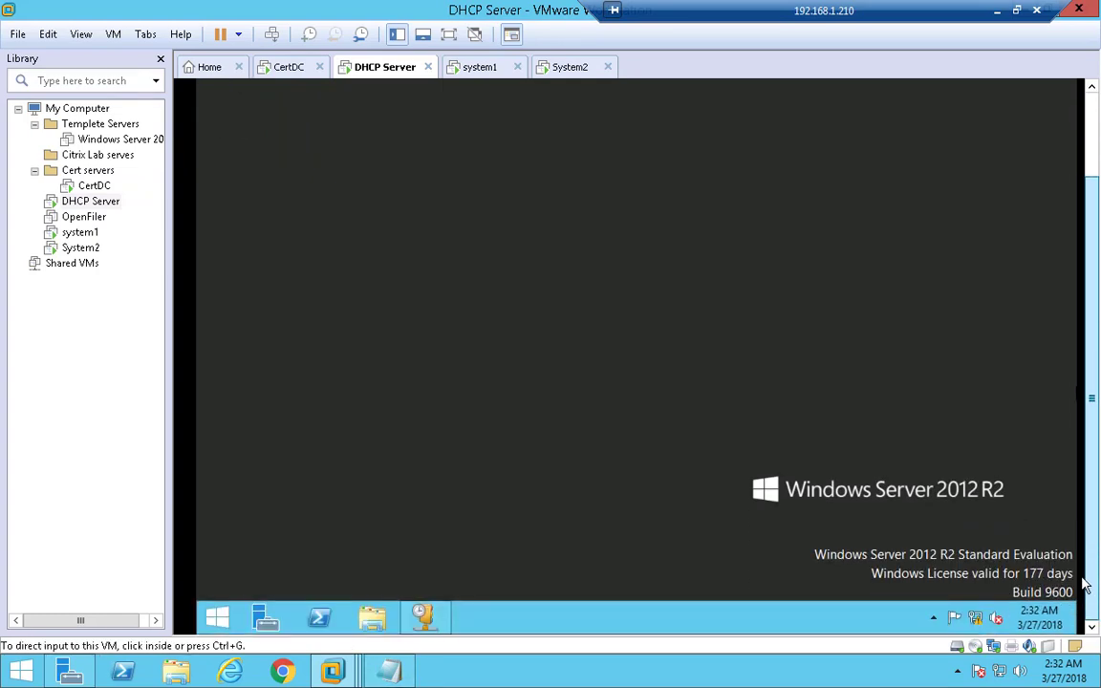
{"action": "left_click", "coordinate": [427, 616]}
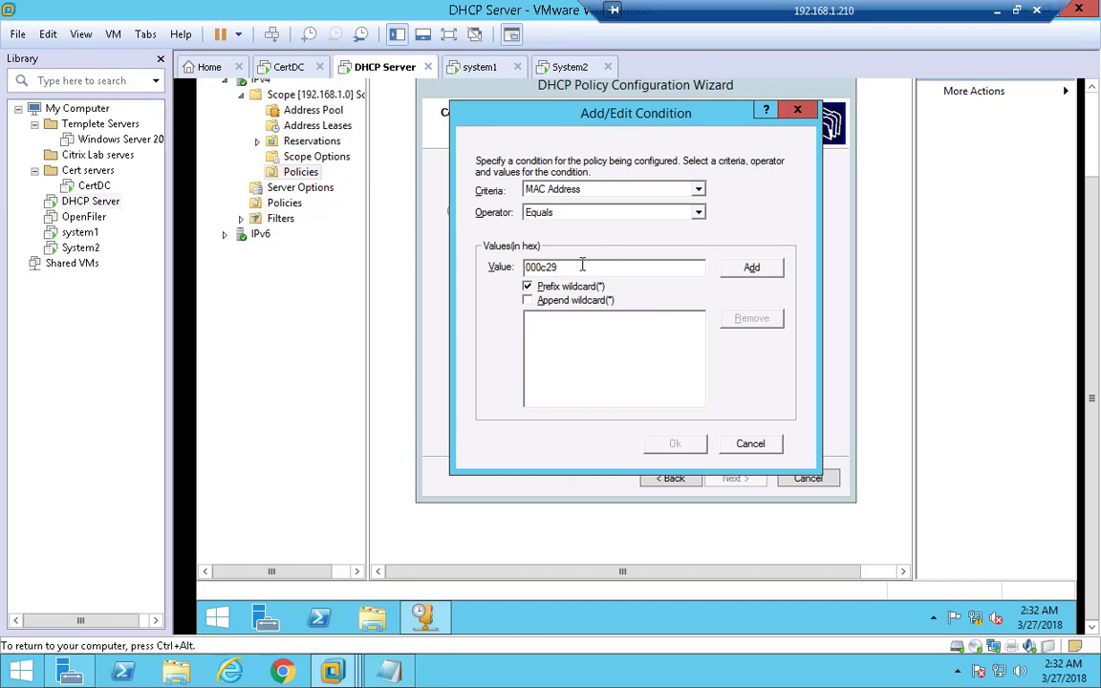
{"action": "left_click_drag", "start_coordinate": [571, 268], "coordinate": [519, 268]}
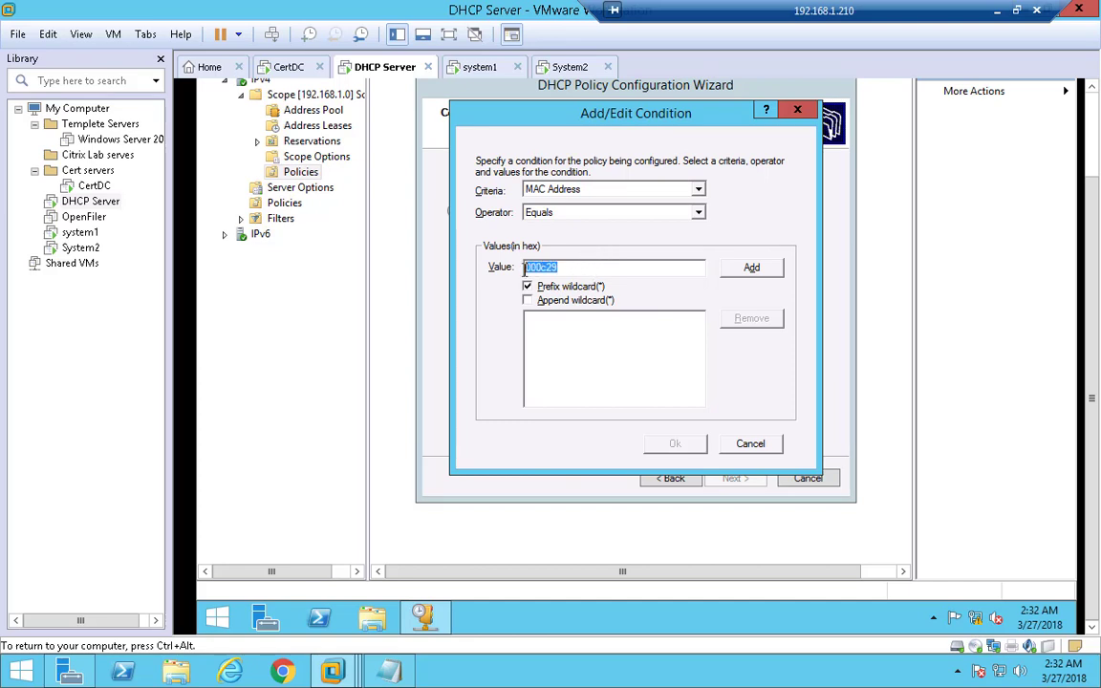
{"action": "left_click", "coordinate": [584, 268]}
{"action": "double_click", "coordinate": [577, 267]}
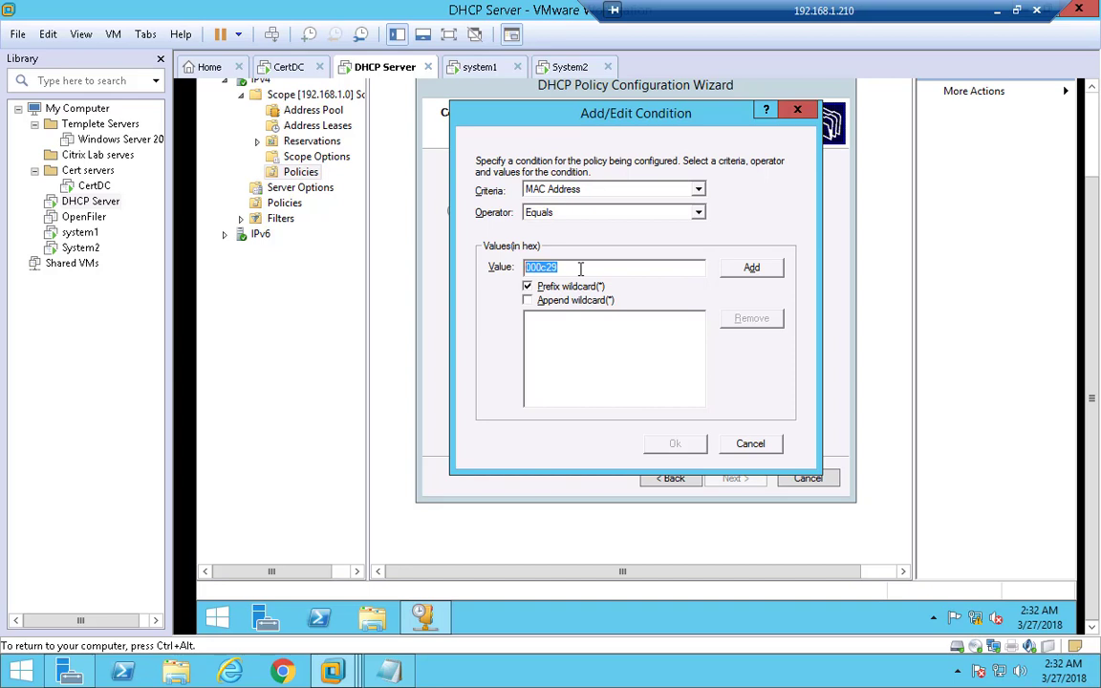
{"action": "left_click", "coordinate": [748, 272]}
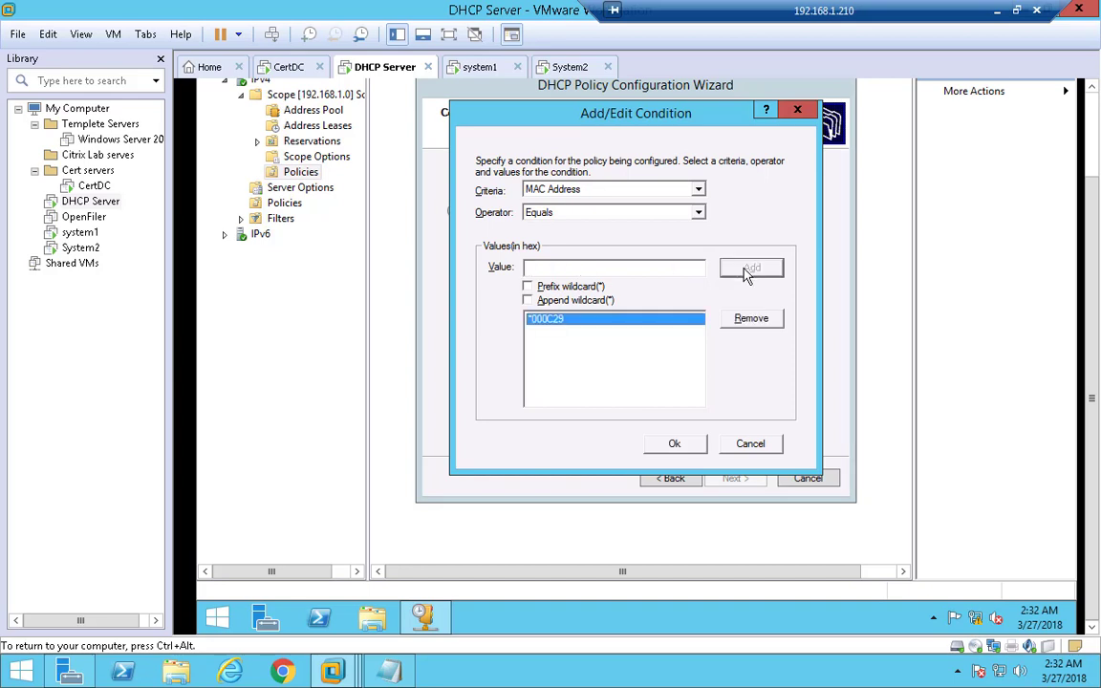
Confirm the MAC condition and set the policy IP range 192.168.1.25 to 192.168.1.30
{"action": "left_click", "coordinate": [695, 443]}
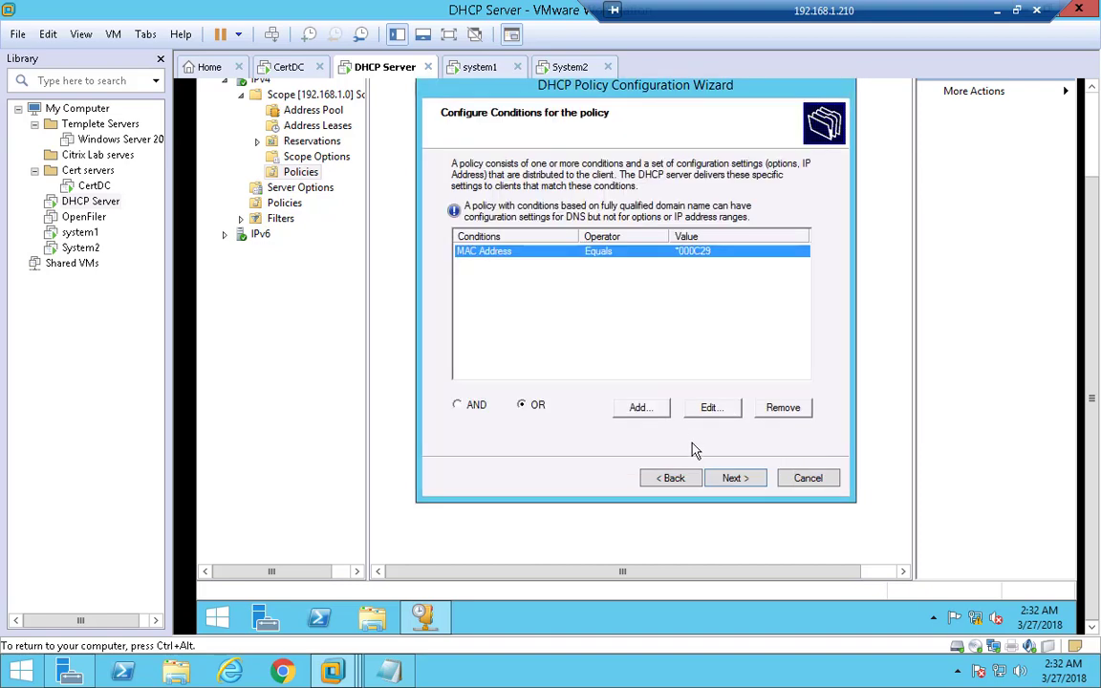
{"action": "left_click", "coordinate": [734, 477]}
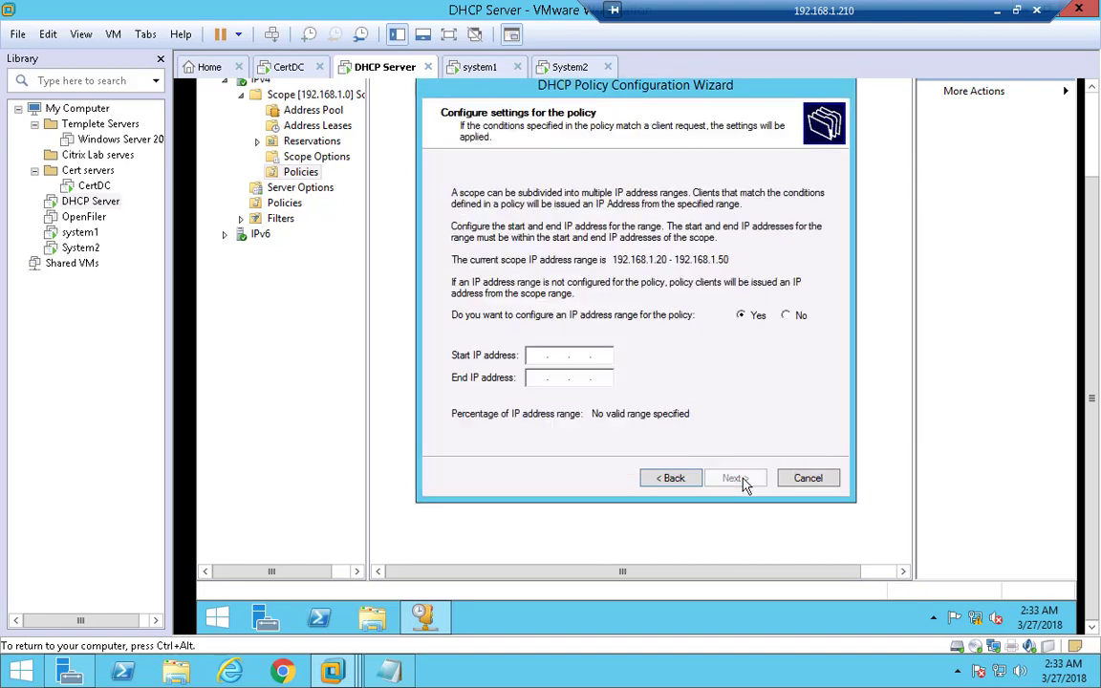
{"action": "left_click", "coordinate": [537, 354]}
{"action": "type", "text": "1"}
{"action": "type", "text": "92168.1.25"}
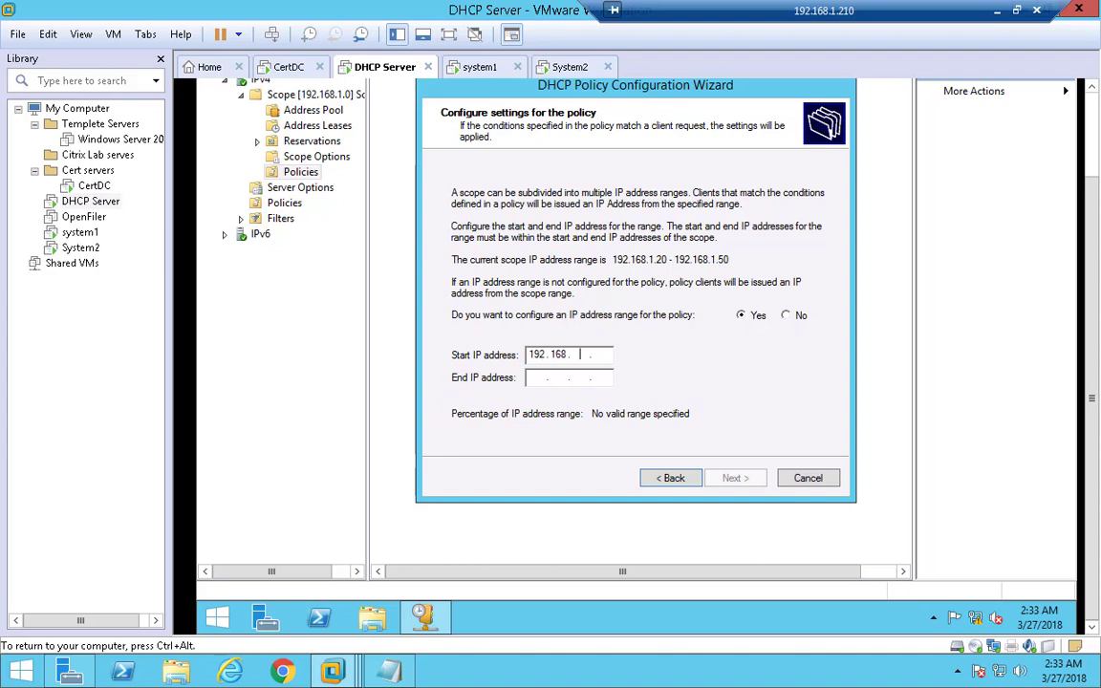
{"action": "type", "text": "1921681.0"}
{"action": "type", "text": "0"}
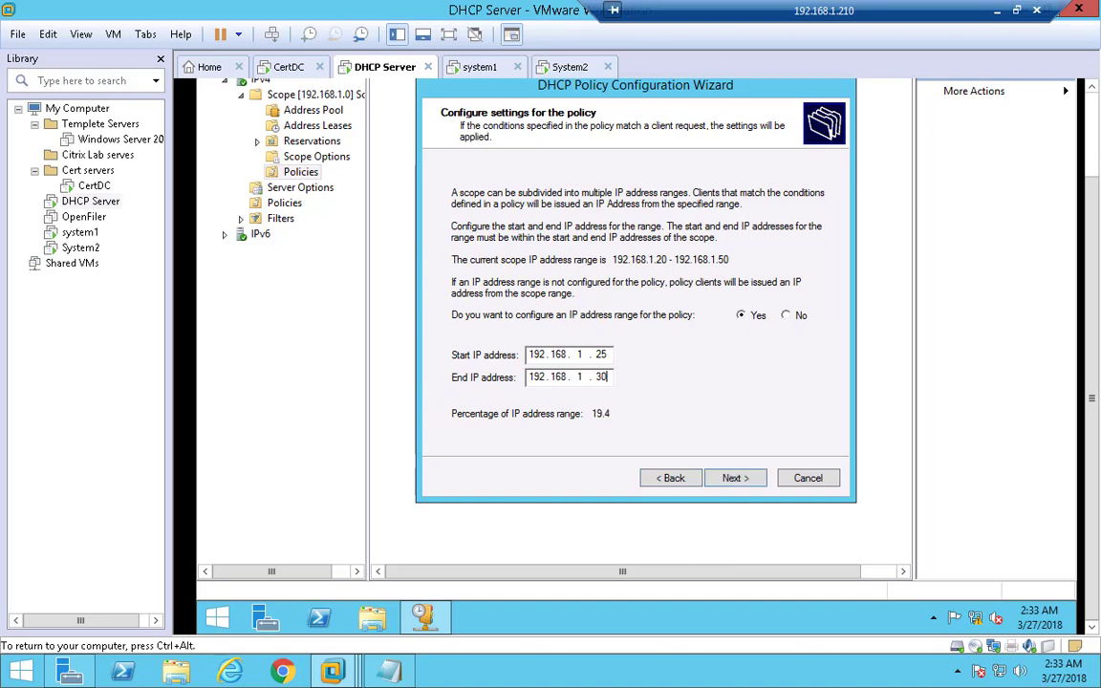
{"action": "left_click", "coordinate": [733, 479]}
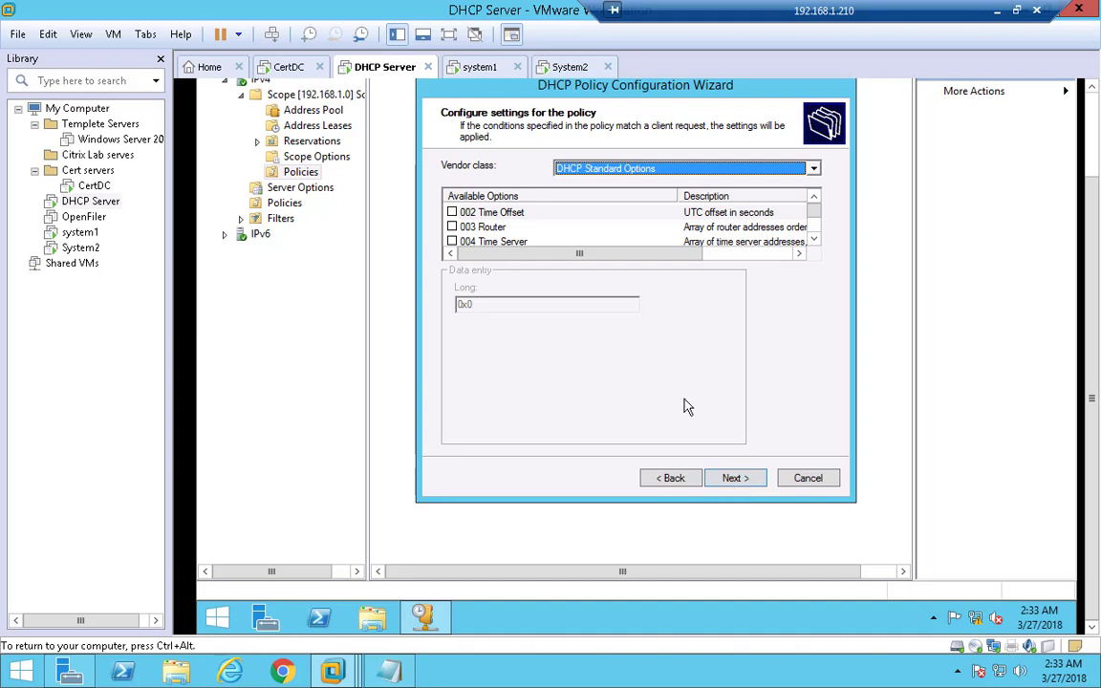
Leave the DHCP options unchecked, finish creating policy1, and switch to the System2 VM
{"action": "left_click", "coordinate": [452, 226]}
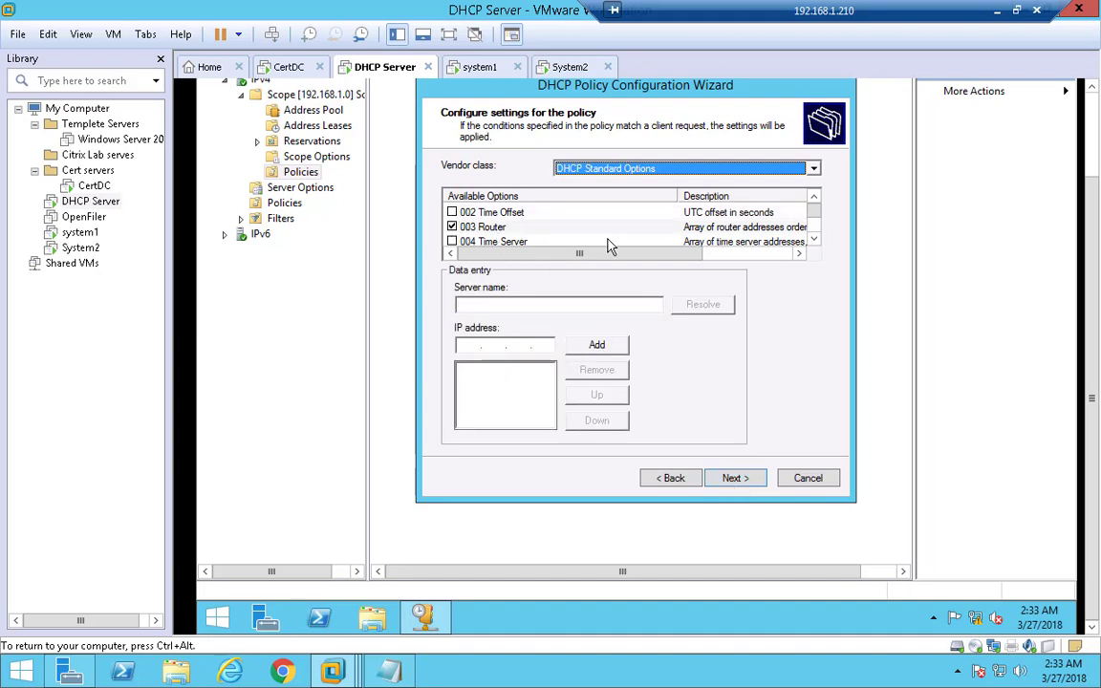
{"action": "left_click", "coordinate": [460, 231]}
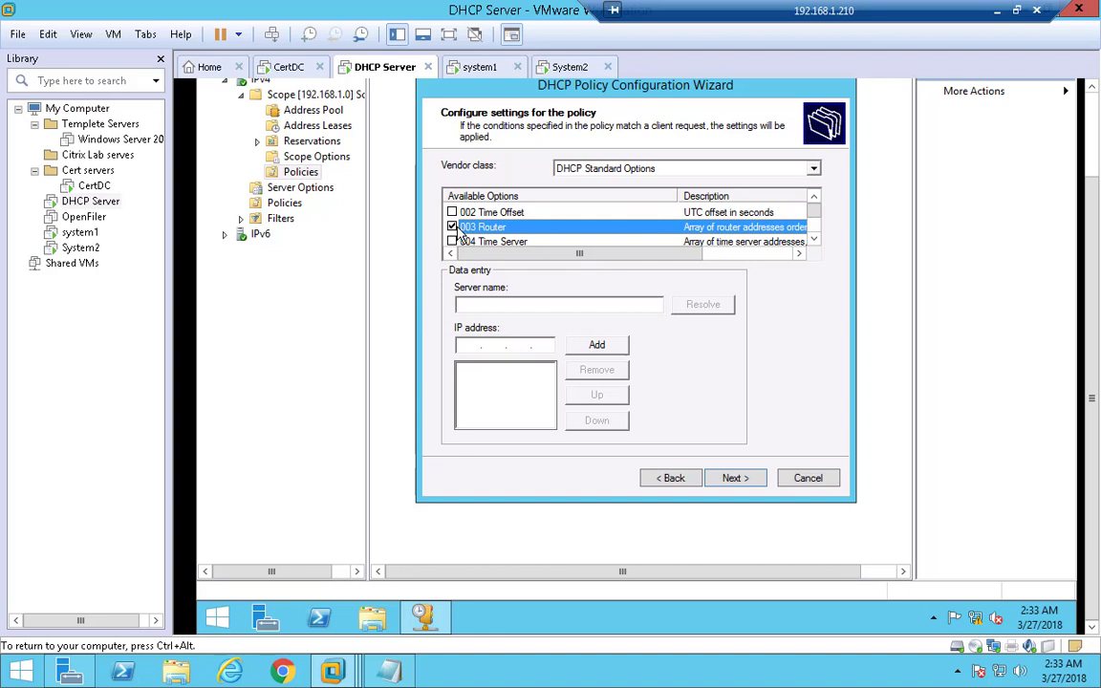
{"action": "left_click", "coordinate": [452, 227]}
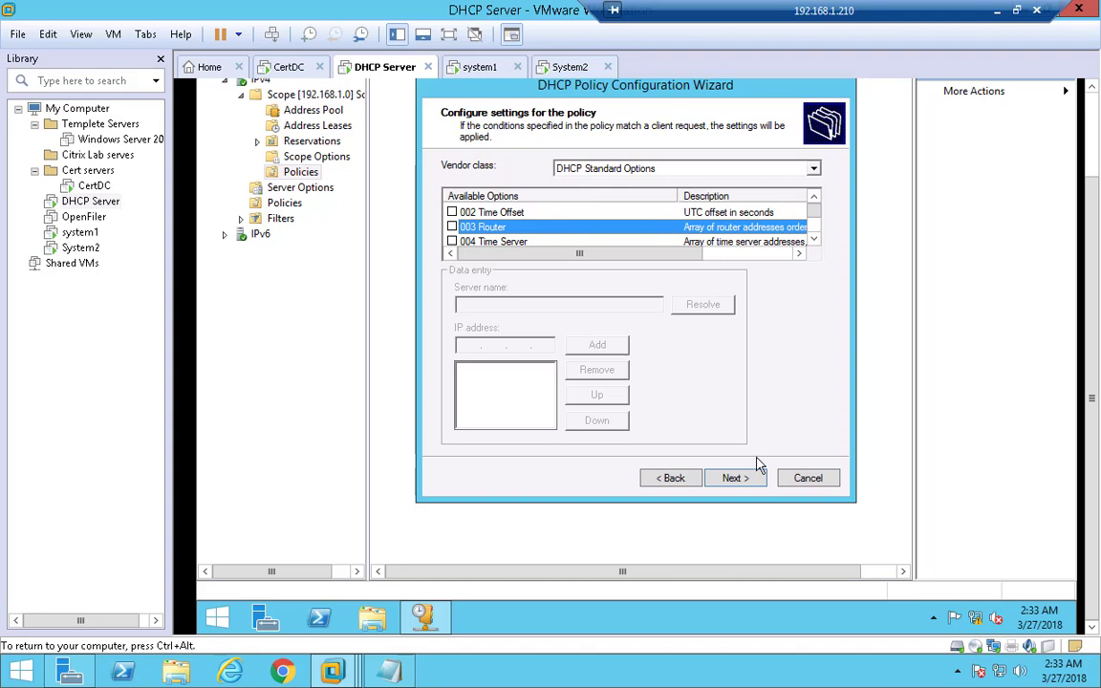
{"action": "left_click", "coordinate": [734, 479]}
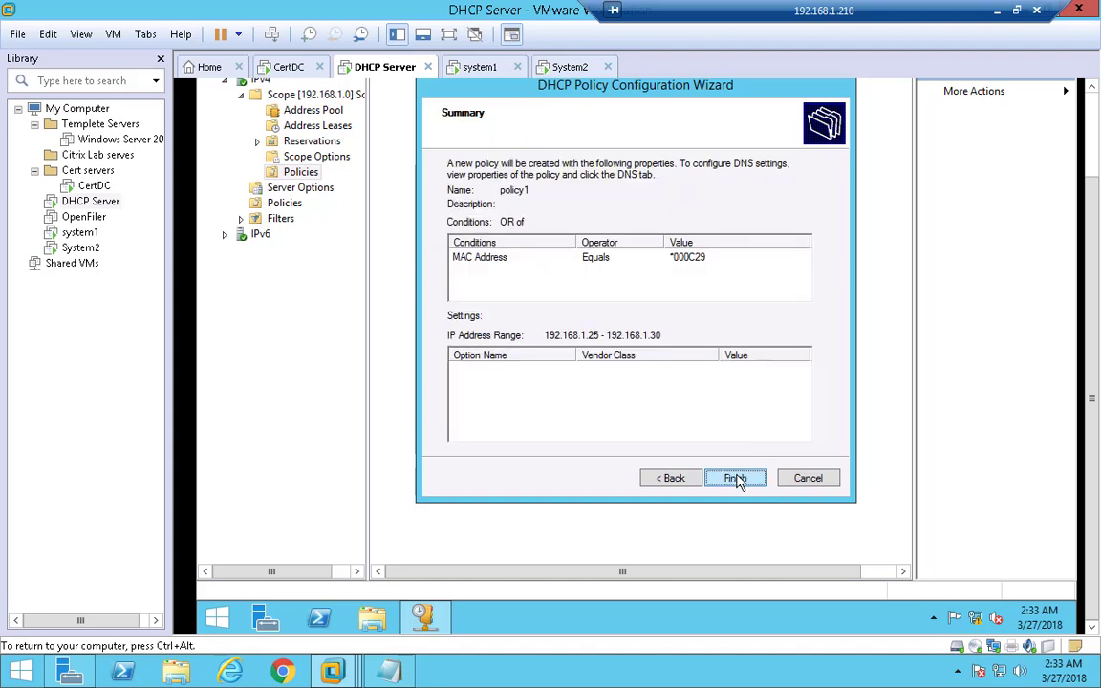
{"action": "left_click", "coordinate": [735, 479]}
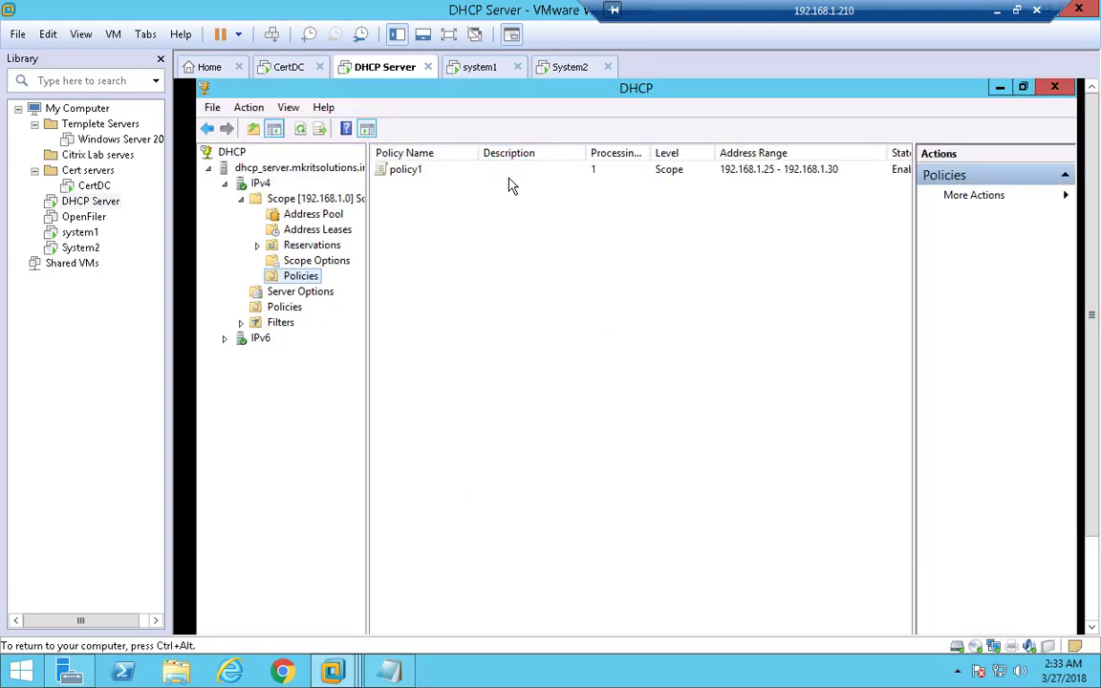
{"action": "left_click", "coordinate": [81, 247]}
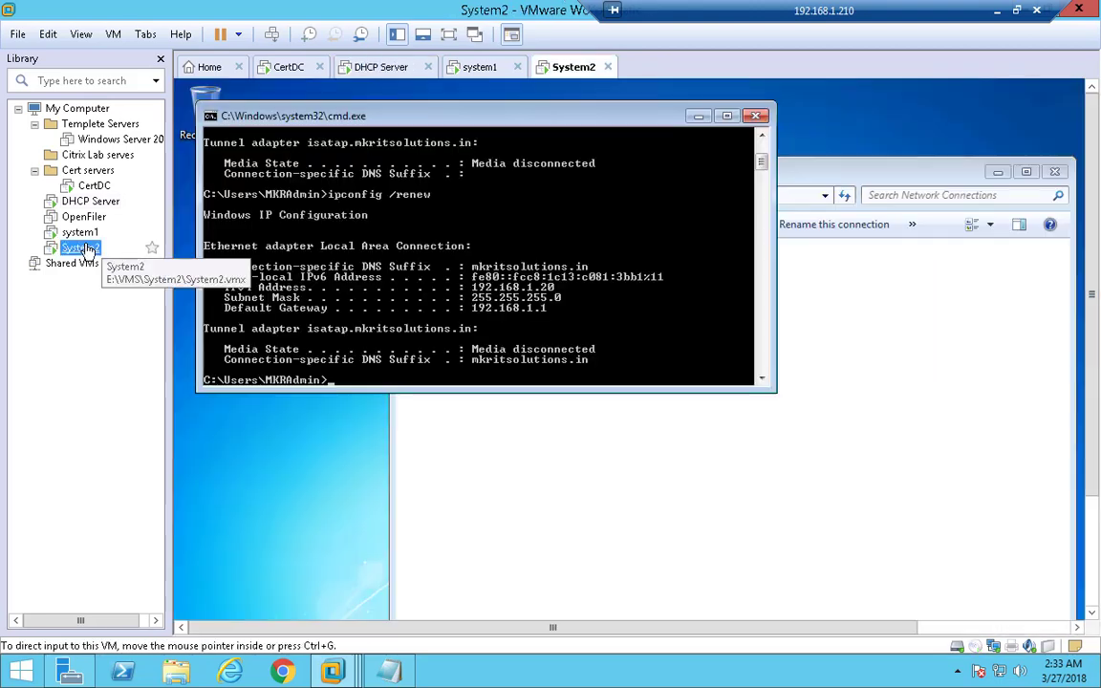
Open System2's advanced network adapter settings
{"action": "right_click", "coordinate": [82, 247]}
{"action": "left_click", "coordinate": [176, 522]}
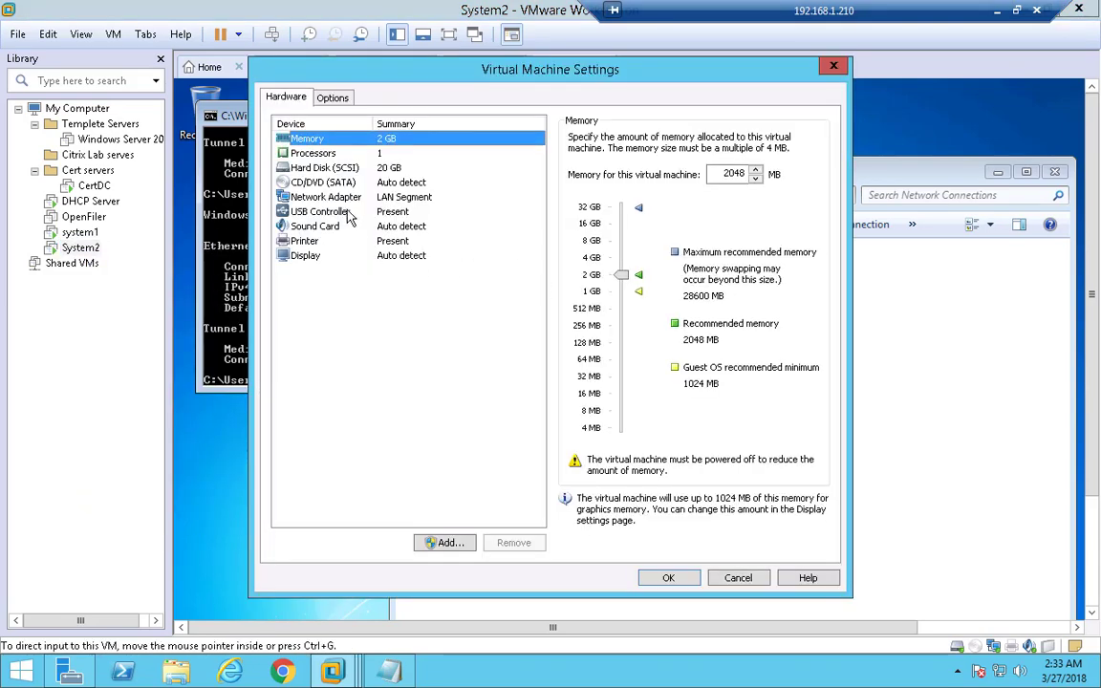
{"action": "left_click", "coordinate": [342, 199]}
{"action": "left_click", "coordinate": [797, 371]}
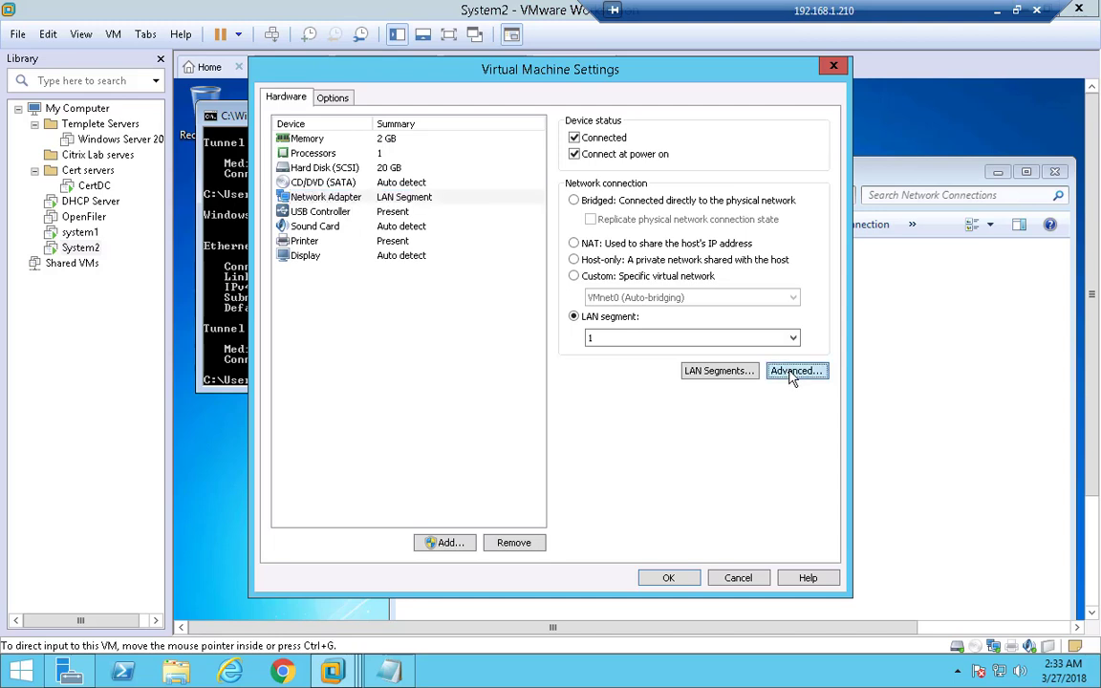
Try a 00:0D:30 MAC prefix, note it in Notepad, and discard the change
{"action": "left_click", "coordinate": [389, 672]}
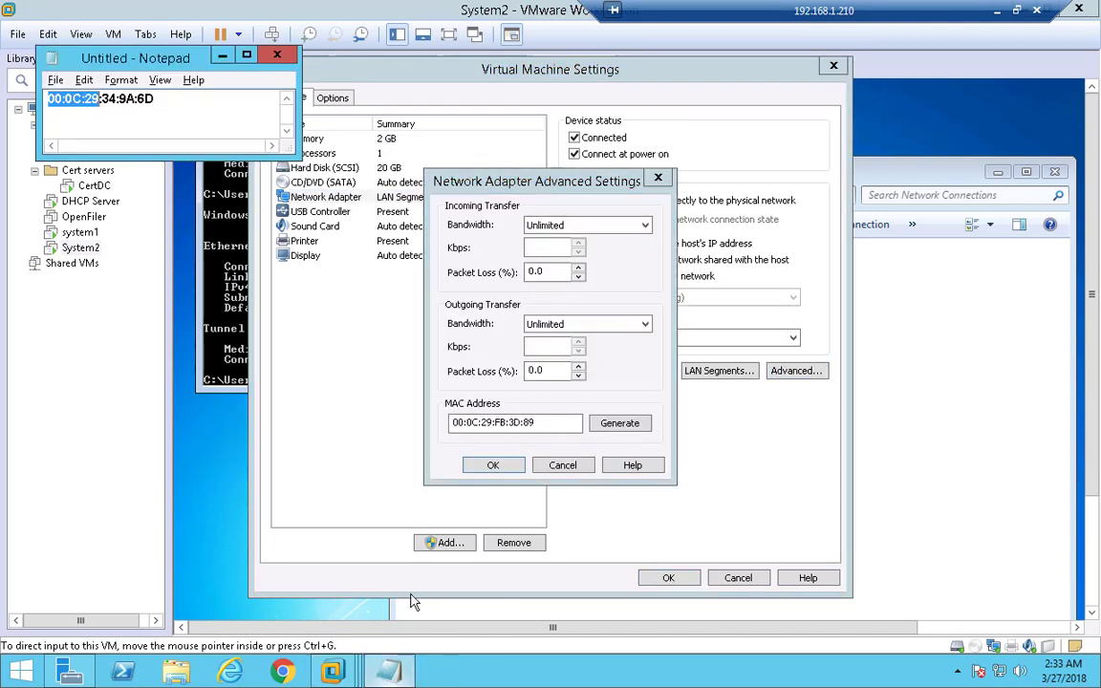
{"action": "left_click", "coordinate": [493, 423]}
{"action": "left_click", "coordinate": [493, 423]}
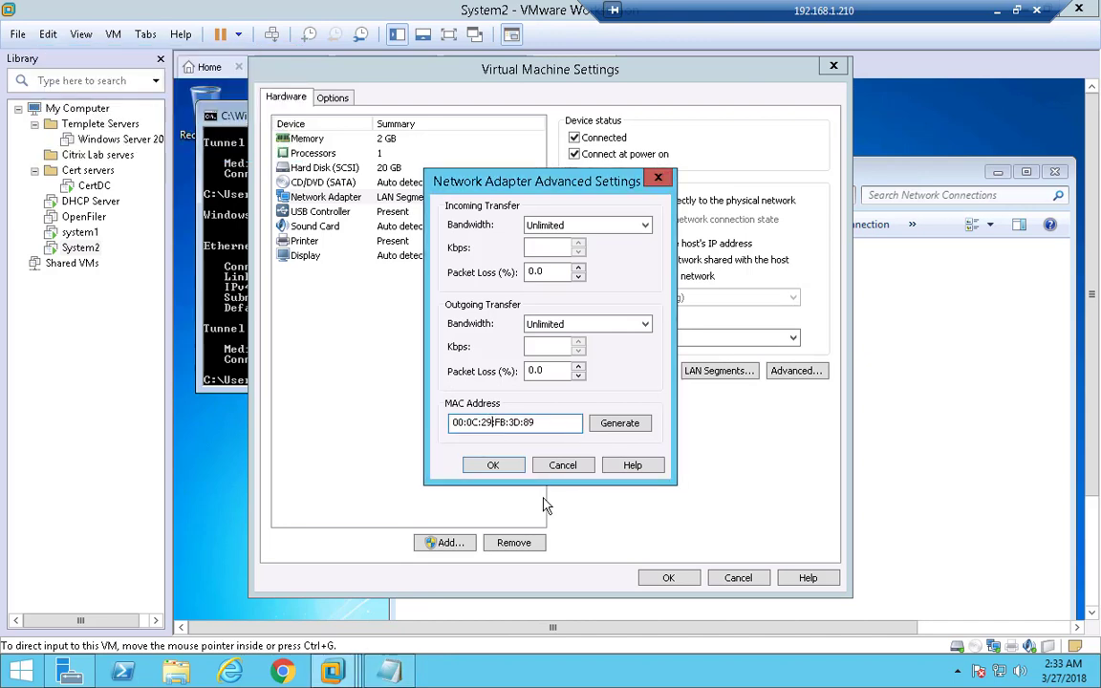
{"action": "key", "text": "BackSpace"}
{"action": "key", "text": "BackSpace"}
{"action": "type", "text": "30"}
{"action": "key", "text": "BackSpace"}
{"action": "type", "text": "D"}
{"action": "left_click_drag", "start_coordinate": [492, 421], "coordinate": [391, 385]}
{"action": "key", "text": "ctrl+c"}
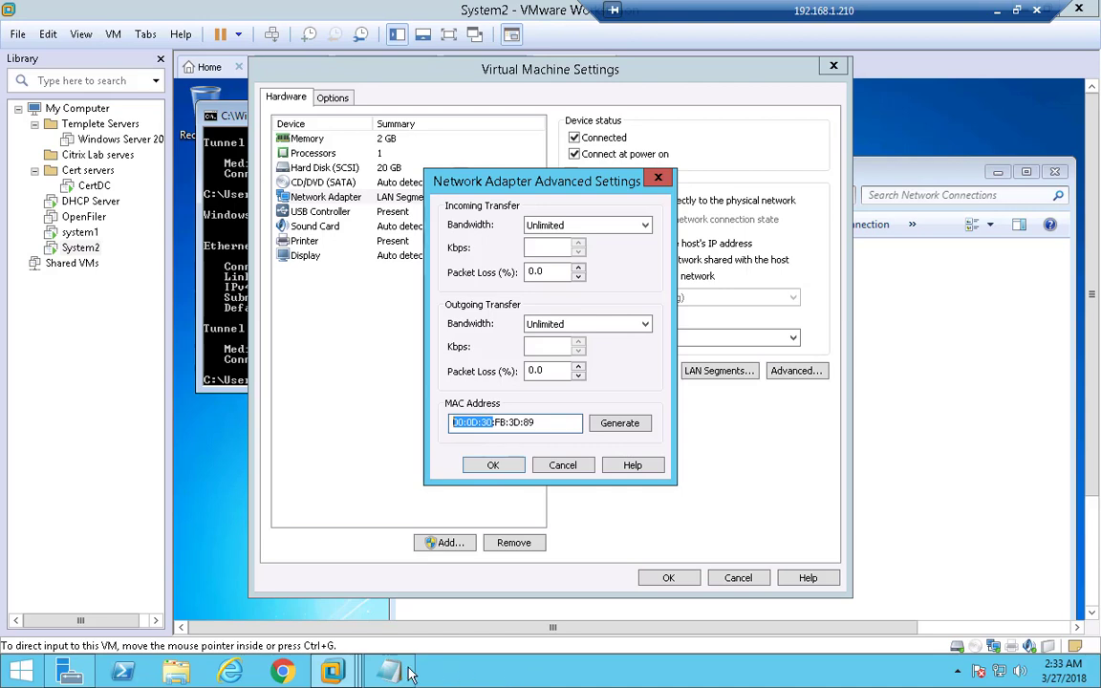
{"action": "left_click", "coordinate": [332, 672]}
{"action": "left_click", "coordinate": [215, 127]}
{"action": "key", "text": "Return"}
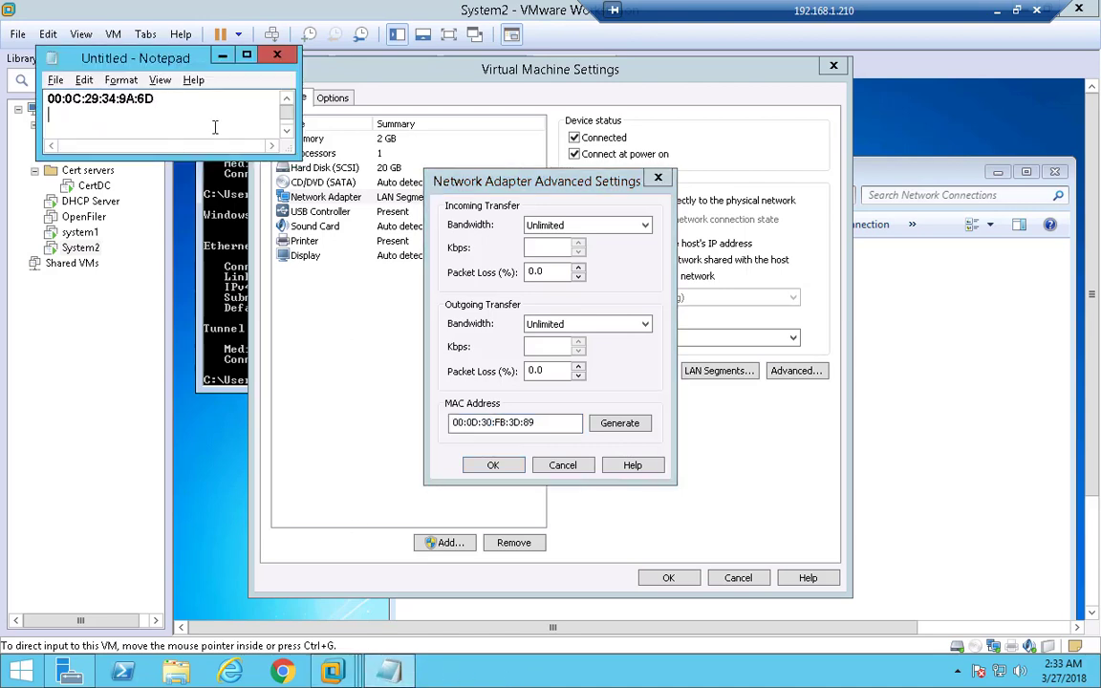
{"action": "key", "text": "ctrl+v"}
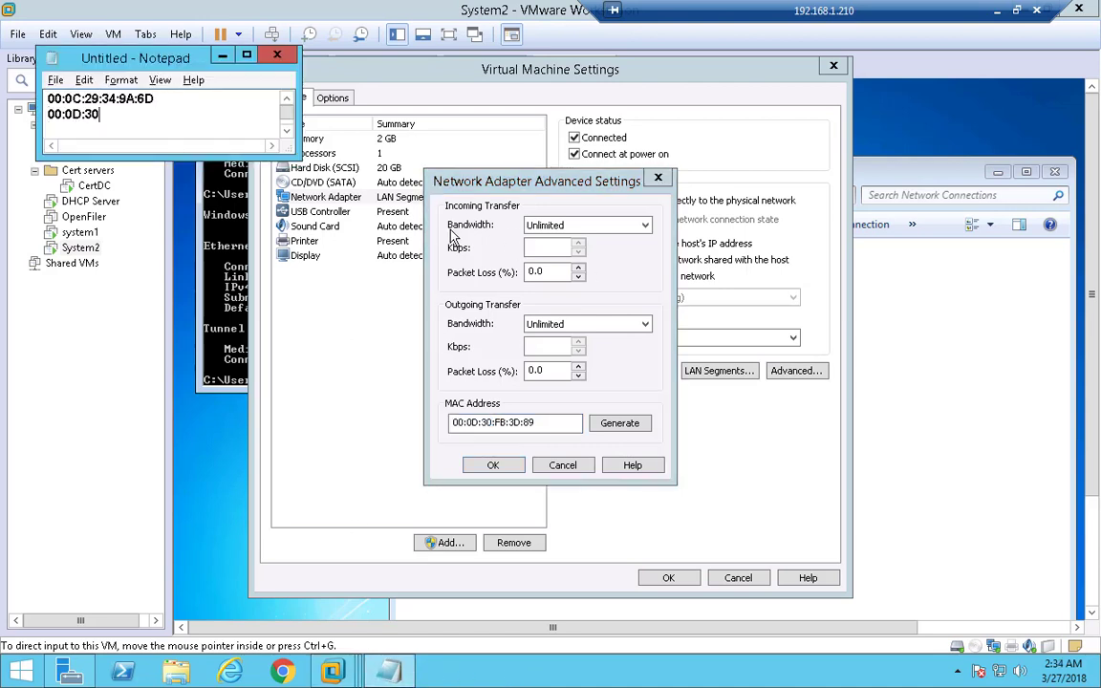
{"action": "left_click", "coordinate": [562, 464]}
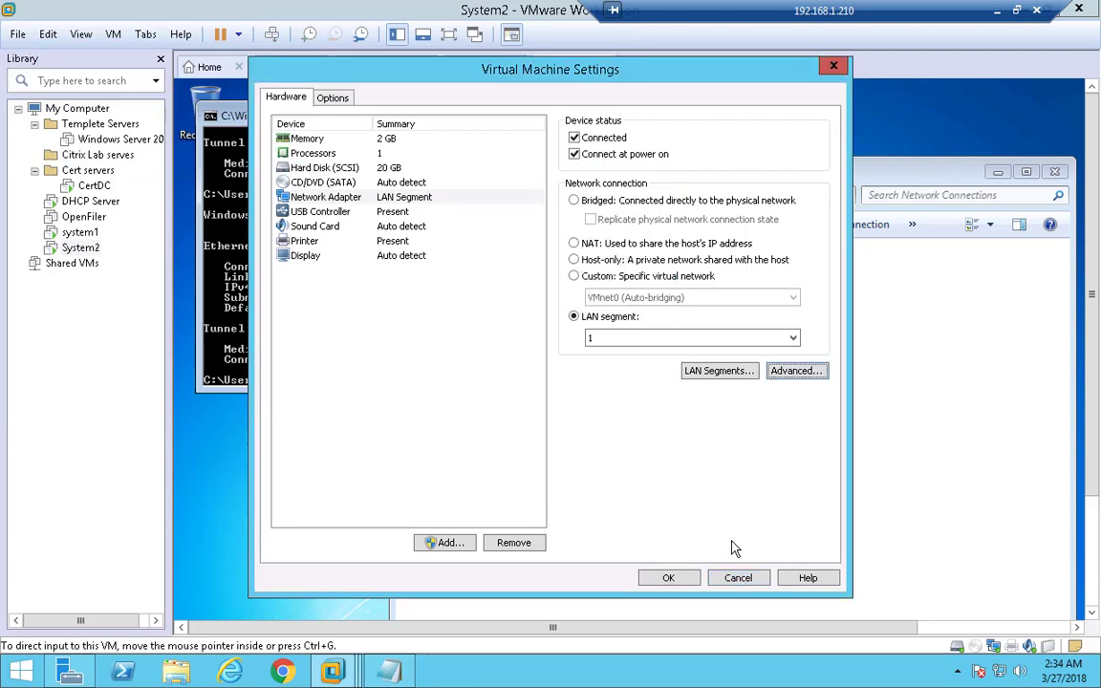
Change System2's MAC address to 00:0D:30:FB:3D:89 and save the VM settings
{"action": "left_click", "coordinate": [799, 371]}
{"action": "left_click", "coordinate": [478, 423]}
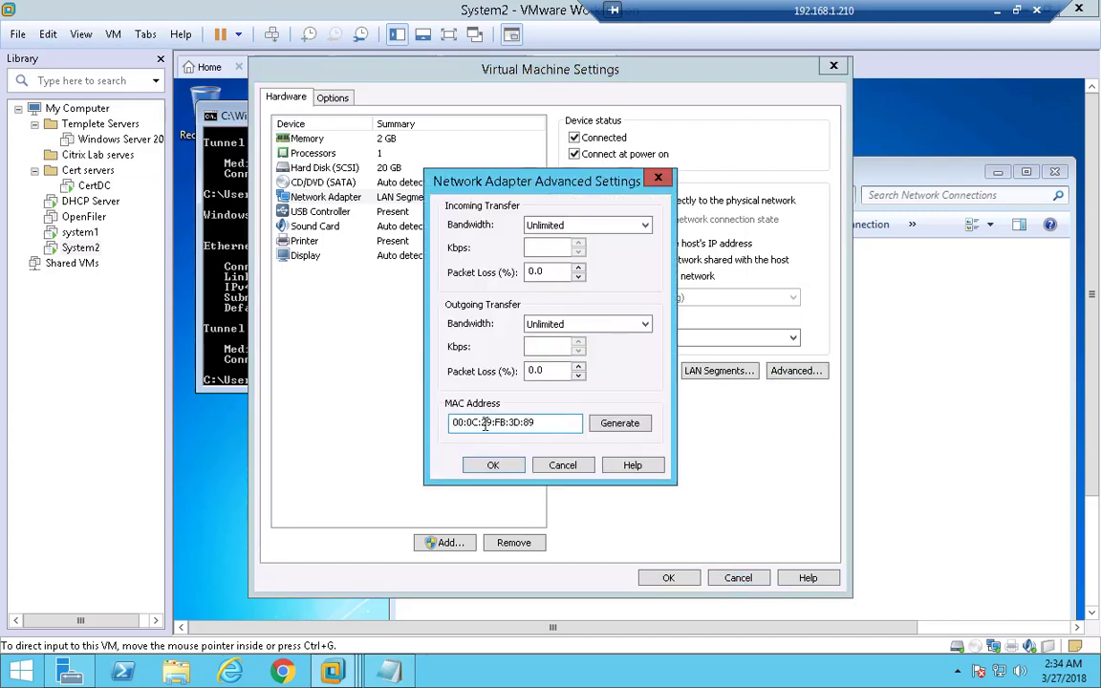
{"action": "key", "text": "BackSpace"}
{"action": "type", "text": "D"}
{"action": "key", "text": "BackSpace"}
{"action": "key", "text": "BackSpace"}
{"action": "type", "text": "0B"}
{"action": "left_click", "coordinate": [492, 464]}
{"action": "left_click", "coordinate": [669, 578]}
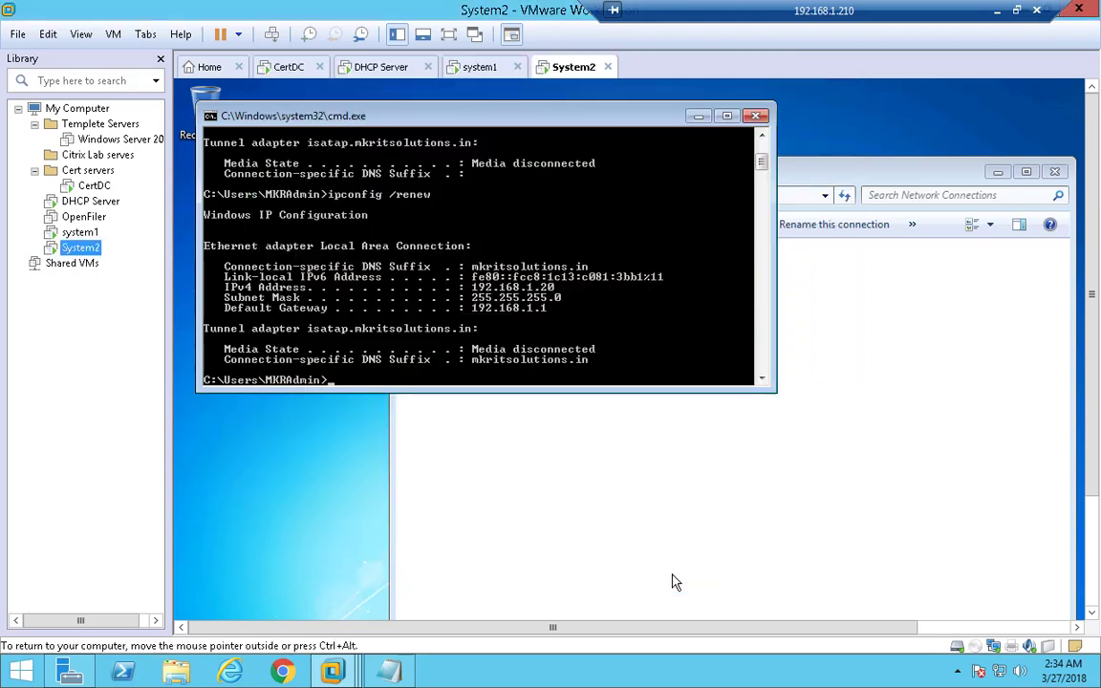
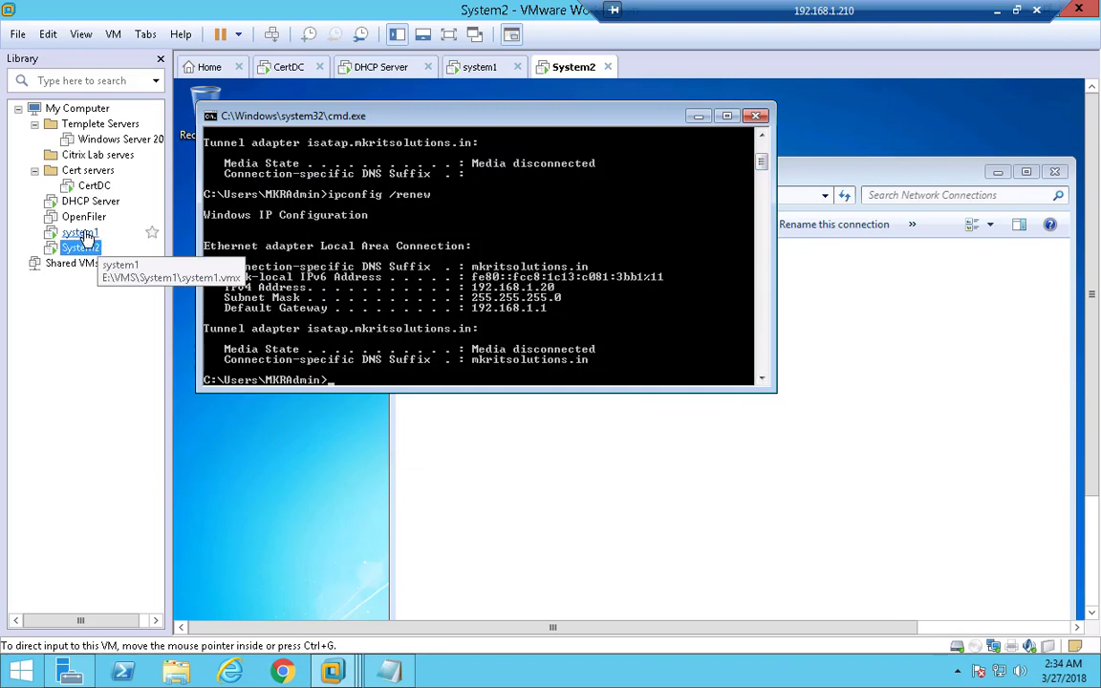
On the DHCP Server VM, start a new scope policy named Policy2
{"action": "left_click", "coordinate": [86, 202]}
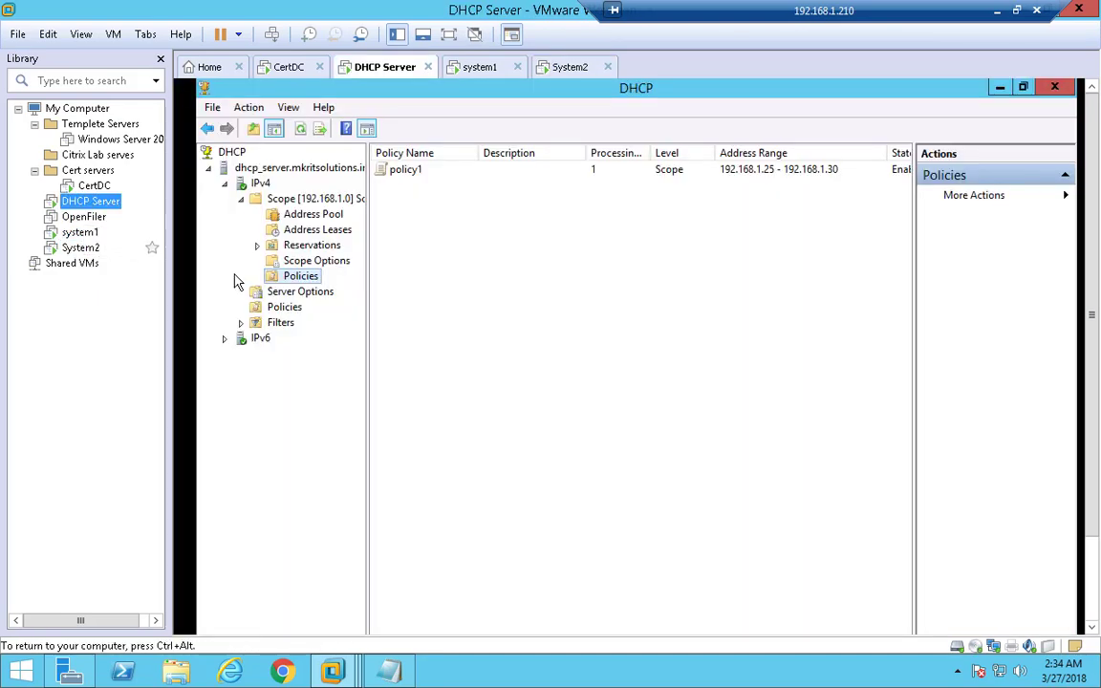
{"action": "right_click", "coordinate": [304, 279]}
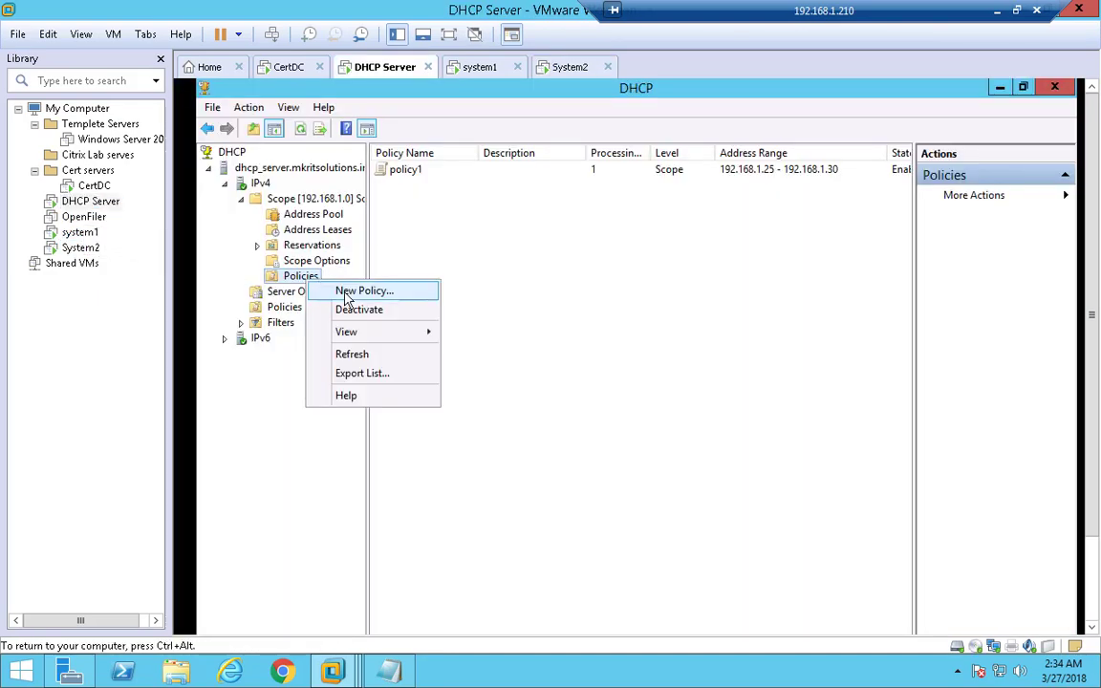
{"action": "left_click", "coordinate": [347, 292]}
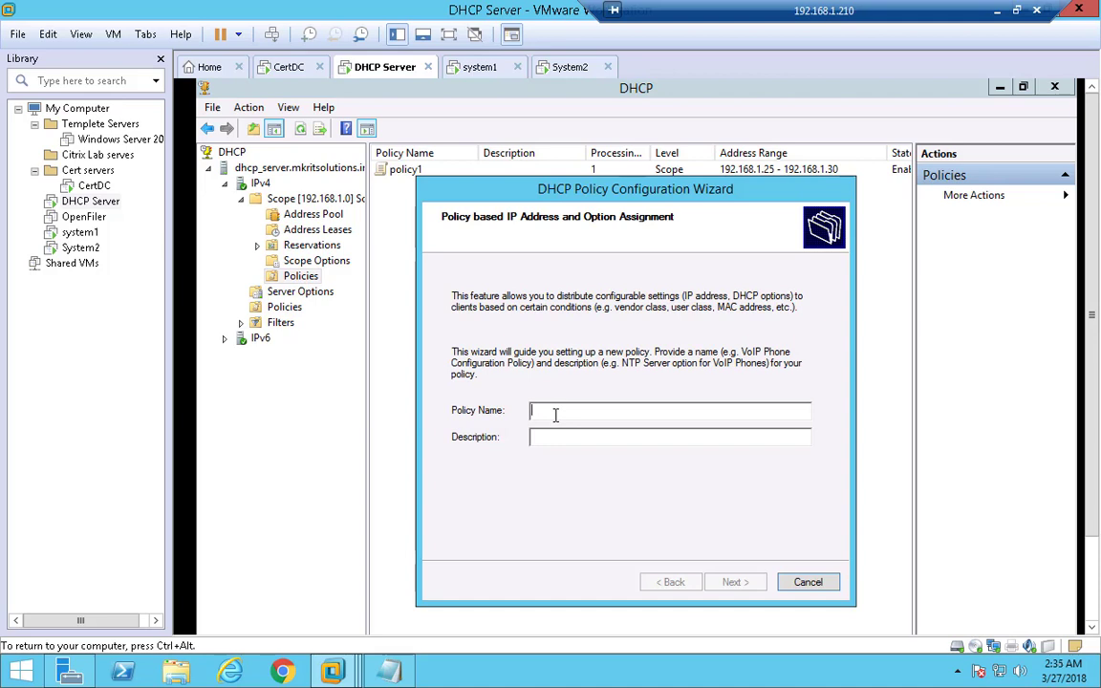
{"action": "type", "text": "Policy"}
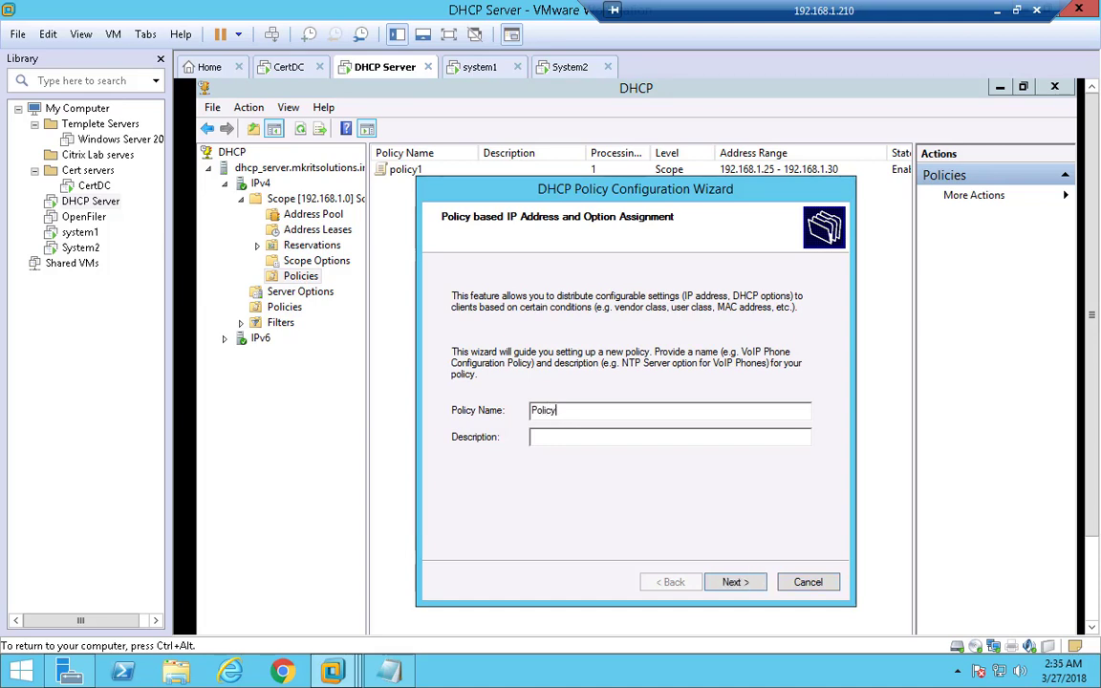
{"action": "type", "text": "2"}
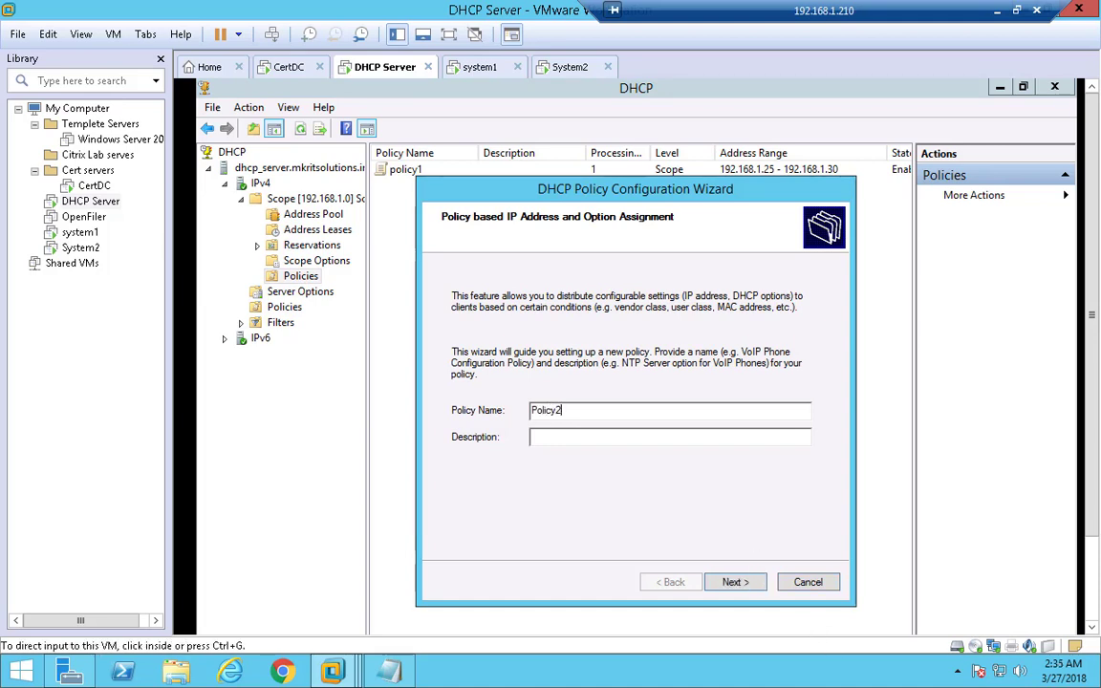
{"action": "left_click", "coordinate": [747, 585]}
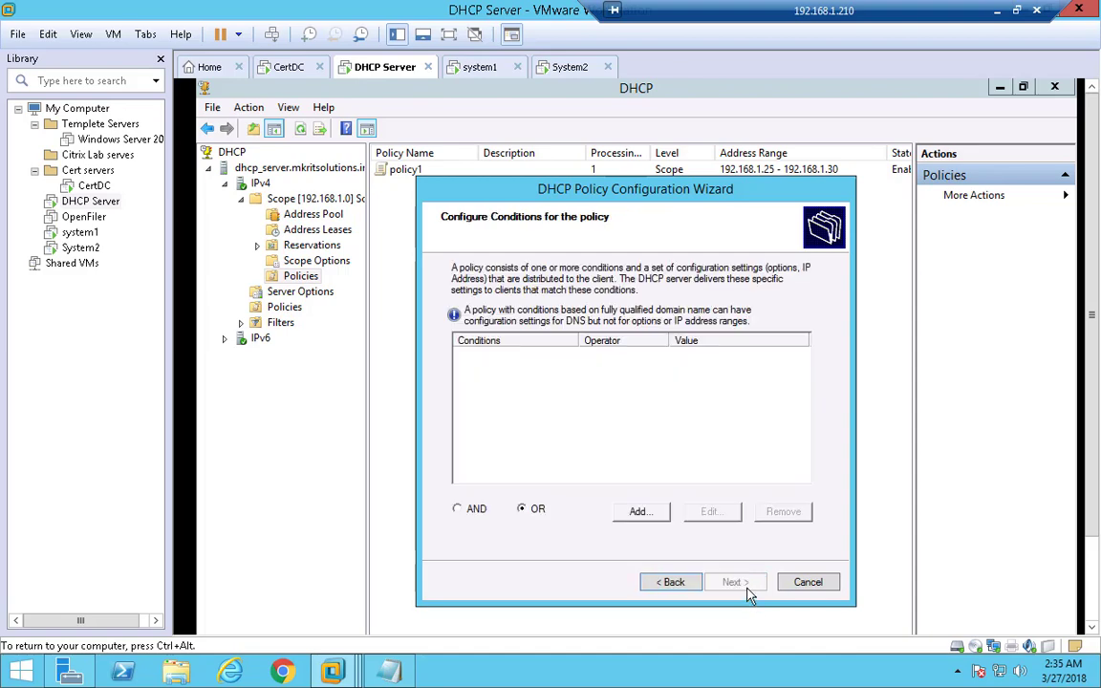
Add a MAC Address condition with value 000d30 using the prefix wildcard (*000D30)
{"action": "left_click", "coordinate": [642, 513]}
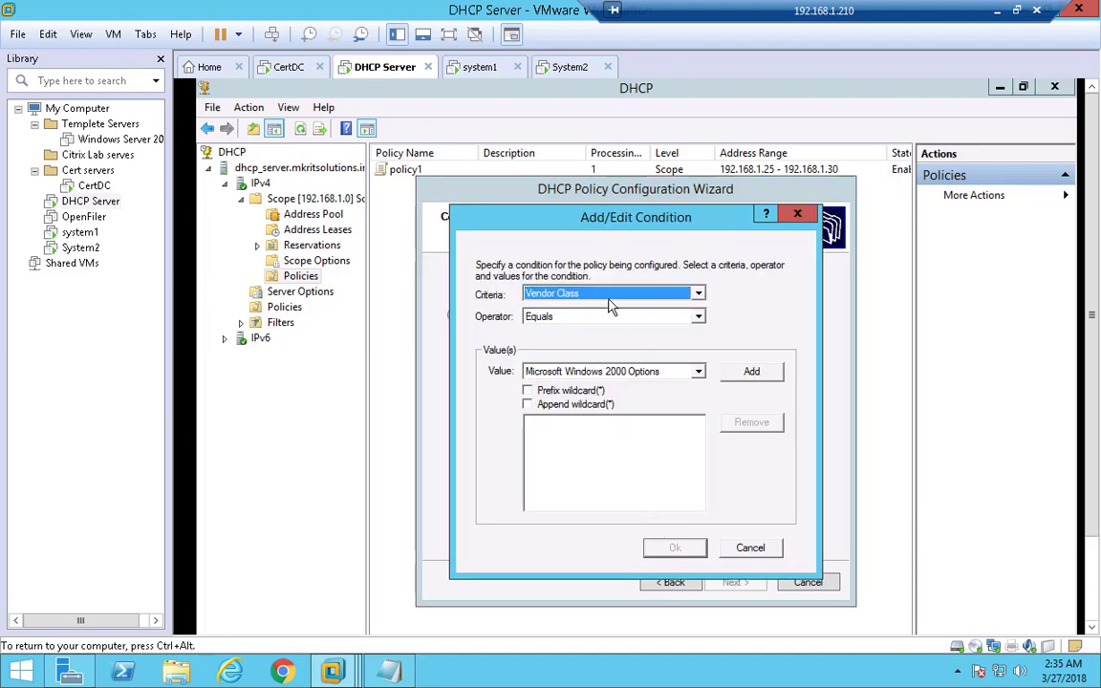
{"action": "left_click", "coordinate": [607, 294]}
{"action": "left_click", "coordinate": [602, 325]}
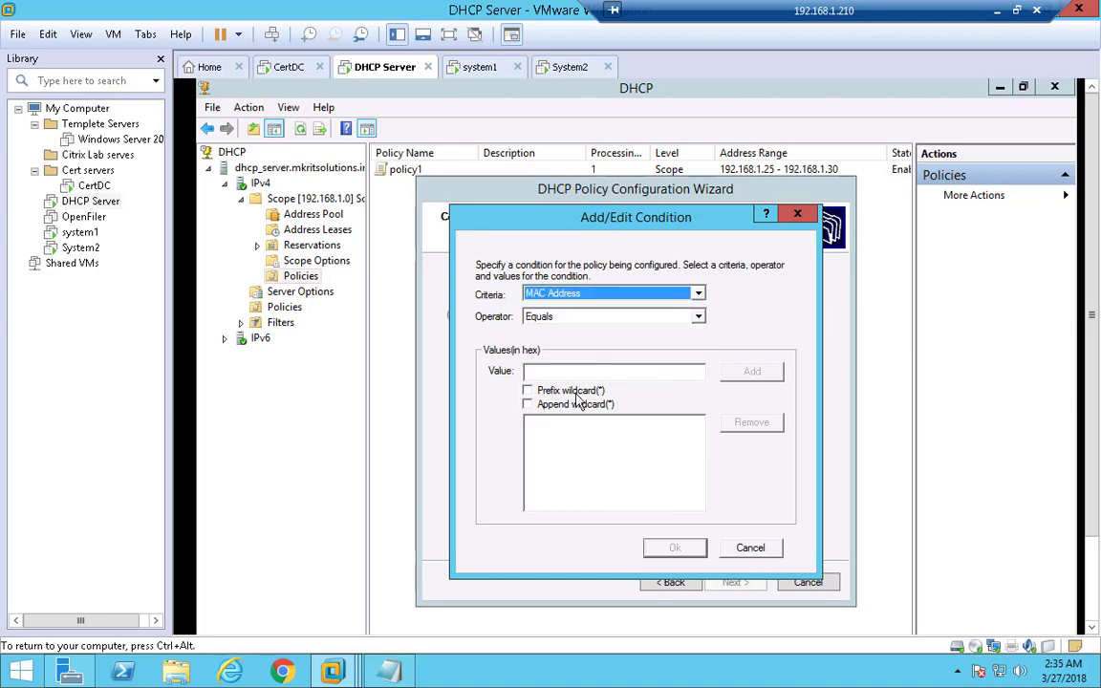
{"action": "left_click", "coordinate": [562, 373]}
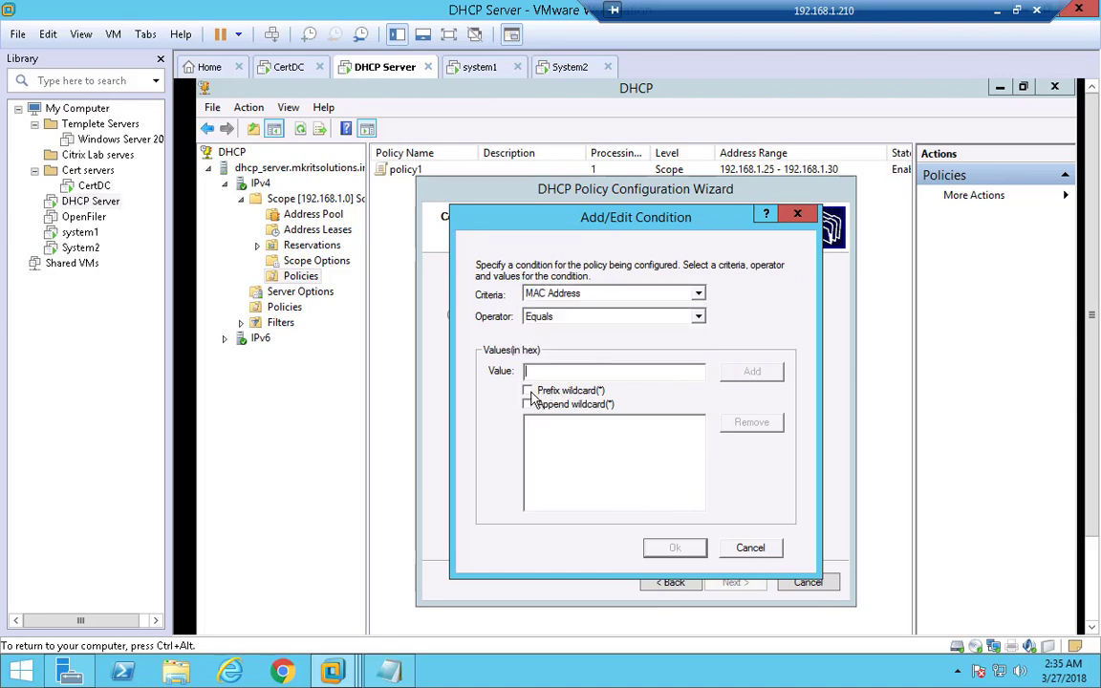
{"action": "left_click", "coordinate": [527, 391]}
{"action": "left_click", "coordinate": [389, 672]}
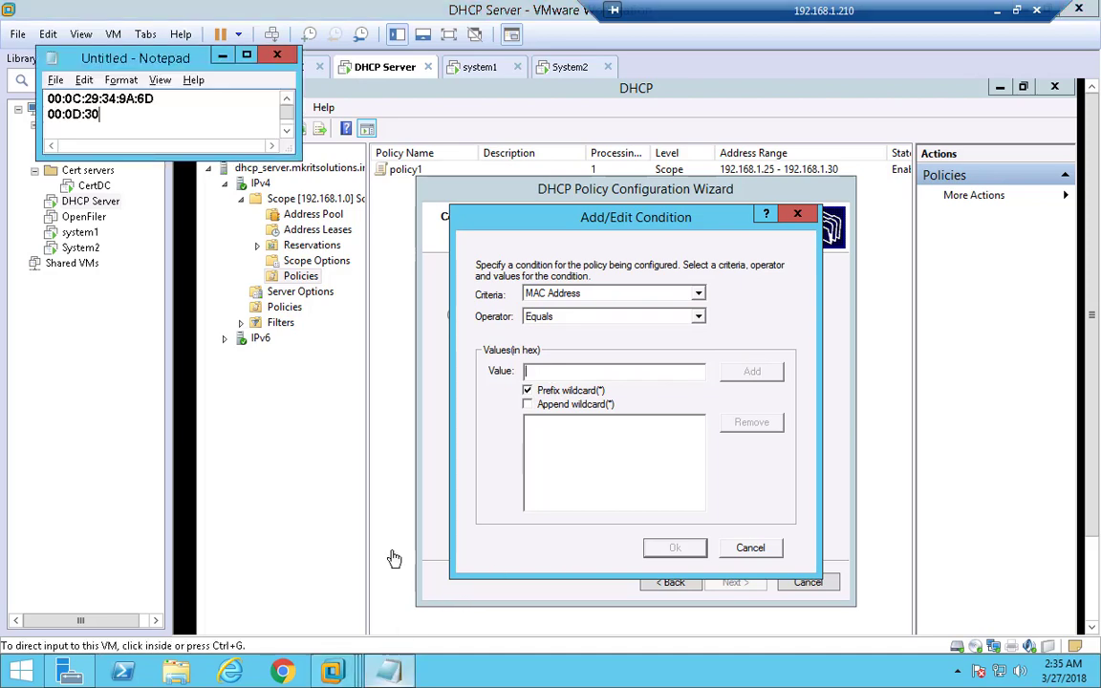
{"action": "left_click", "coordinate": [562, 376]}
{"action": "type", "text": "00"}
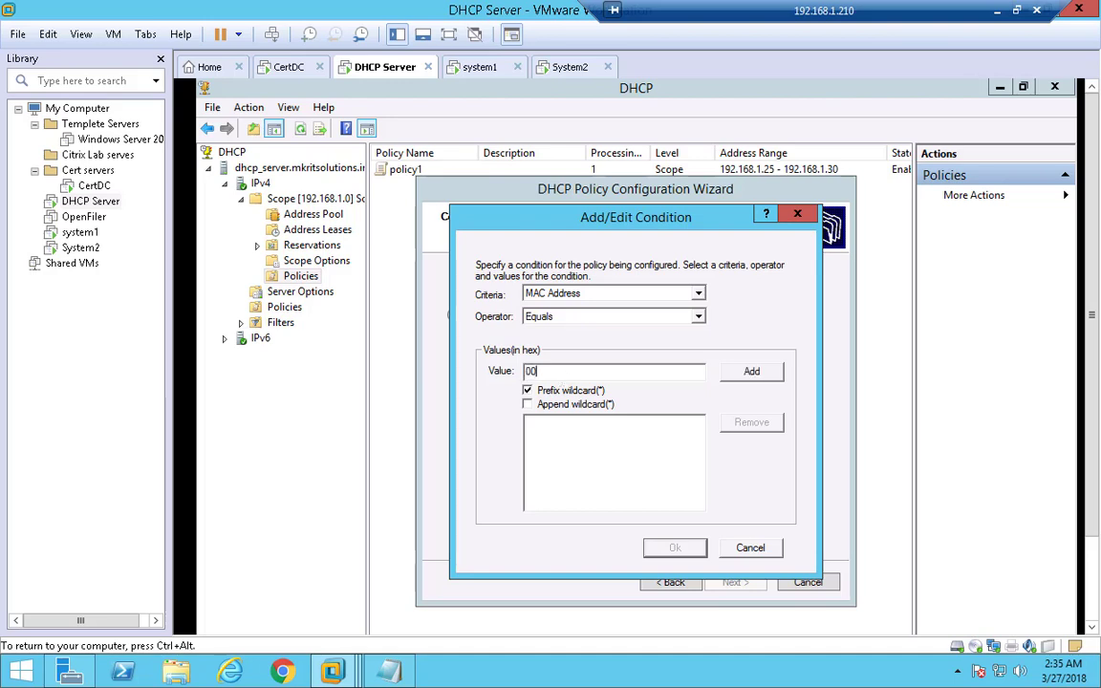
{"action": "type", "text": "0d30"}
{"action": "left_click", "coordinate": [769, 374]}
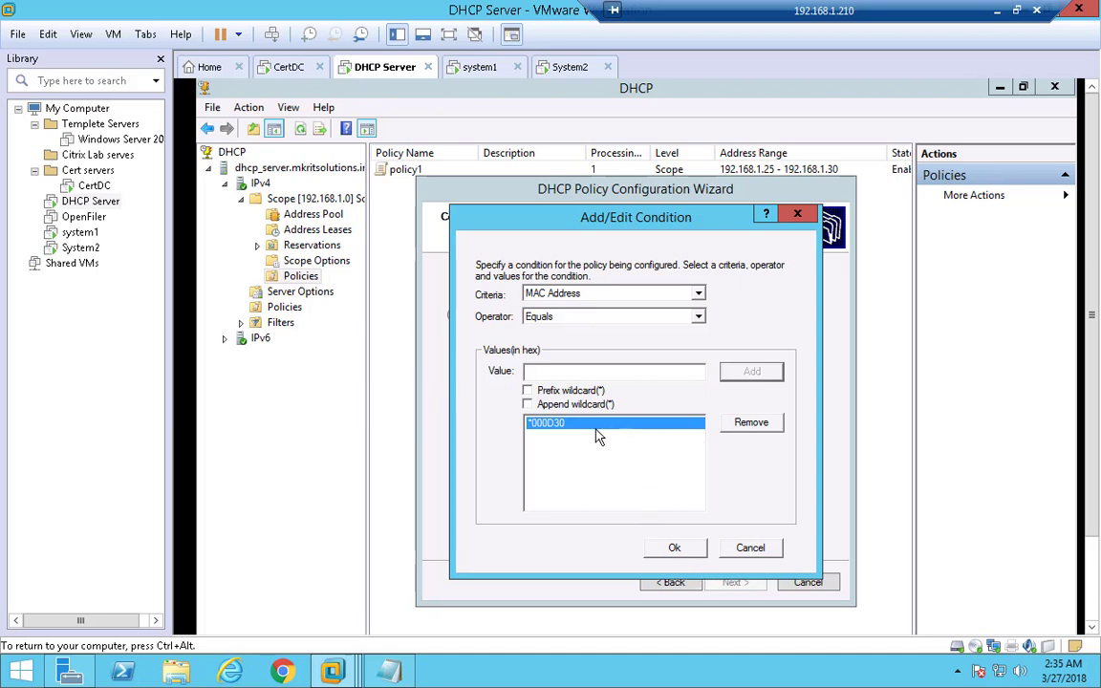
Replace *000D30 with 000D30* using the append wildcard and confirm the condition
{"action": "left_click", "coordinate": [734, 422]}
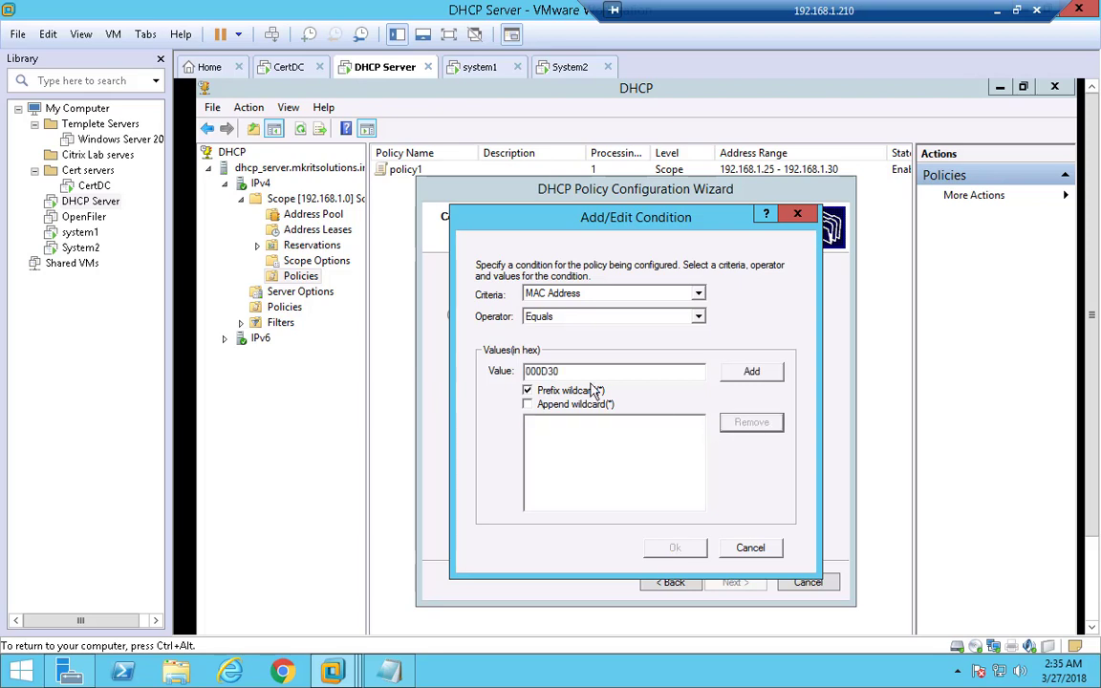
{"action": "left_click", "coordinate": [527, 391]}
{"action": "left_click", "coordinate": [527, 404]}
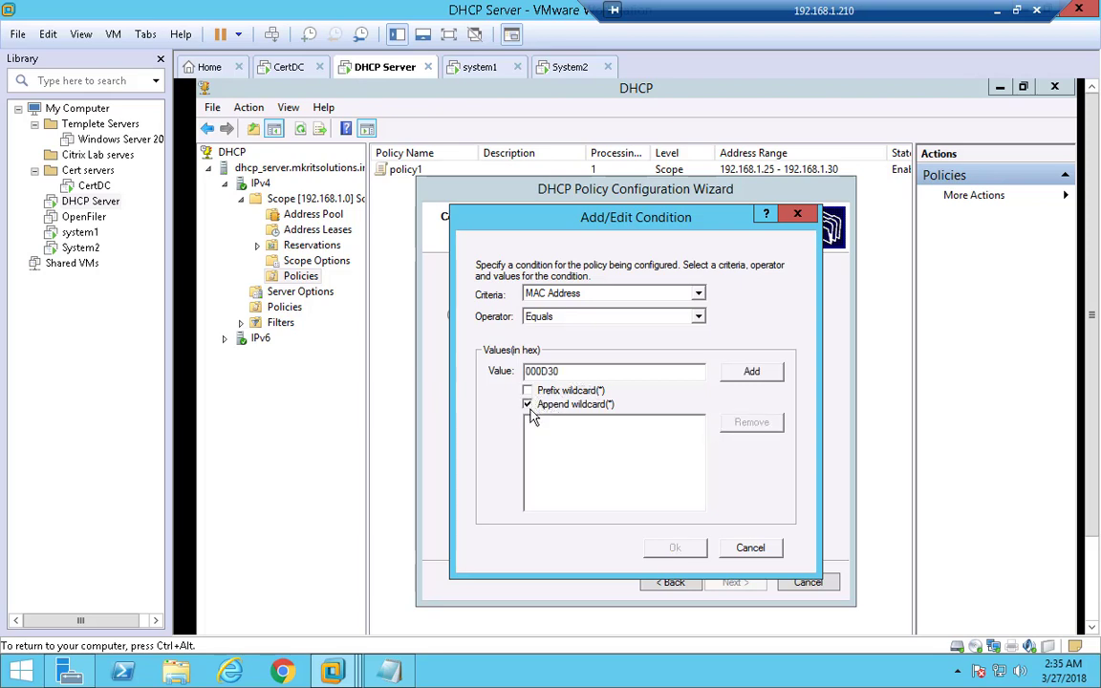
{"action": "left_click", "coordinate": [761, 381]}
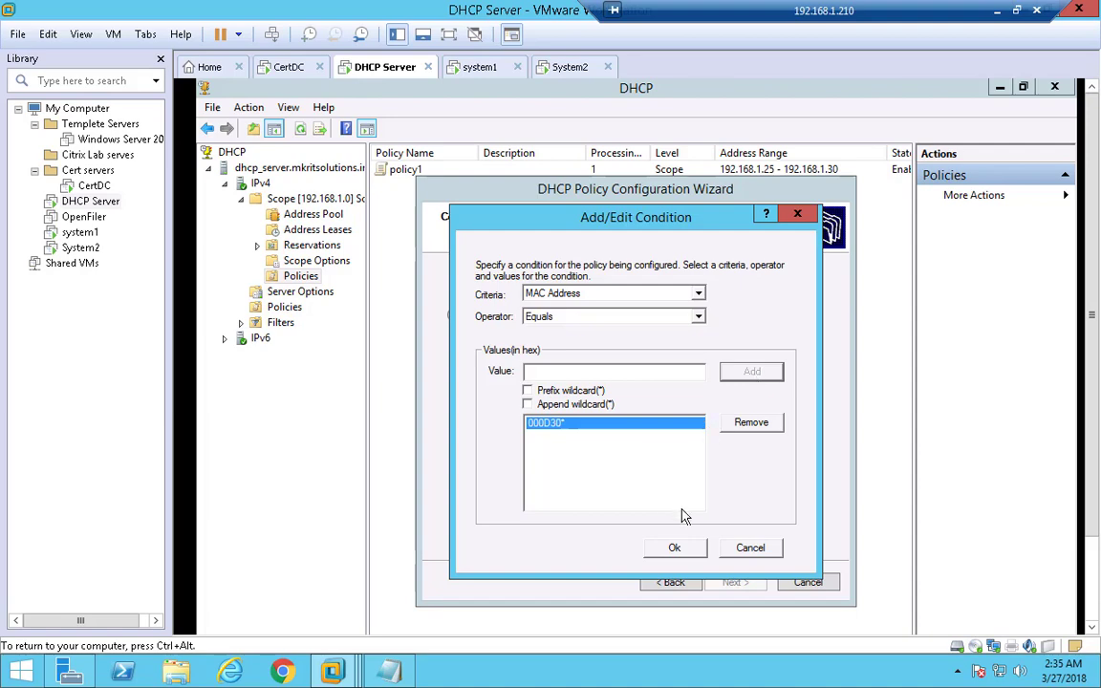
{"action": "left_click", "coordinate": [688, 549]}
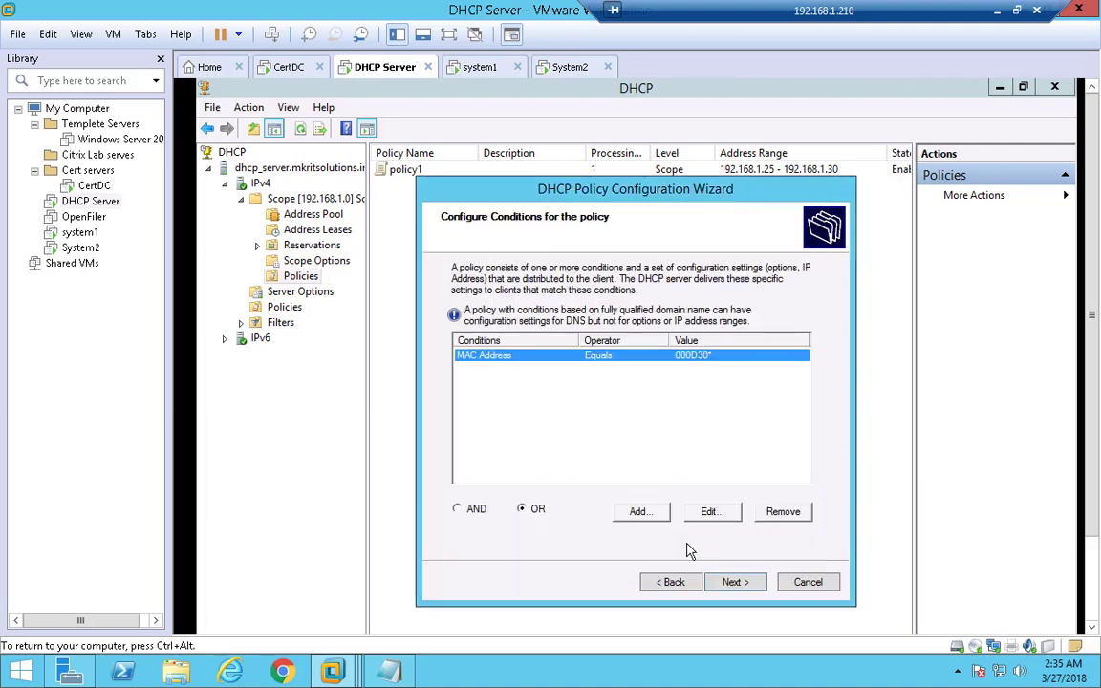
{"action": "left_click", "coordinate": [736, 582]}
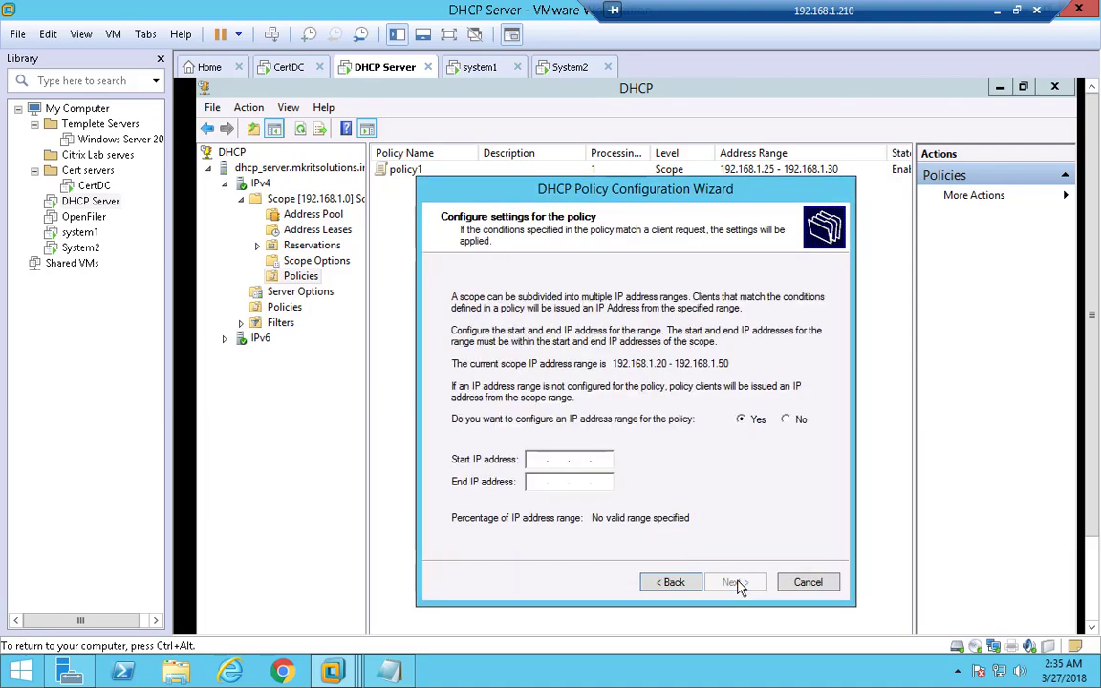
Give Policy2 the range 192.168.1.40 to 192.168.1.45 and finish the wizard
{"action": "left_click", "coordinate": [541, 459]}
{"action": "type", "text": "192.168."}
{"action": "type", "text": "1.40"}
{"action": "type", "text": "192.168."}
{"action": "type", "text": "1.45"}
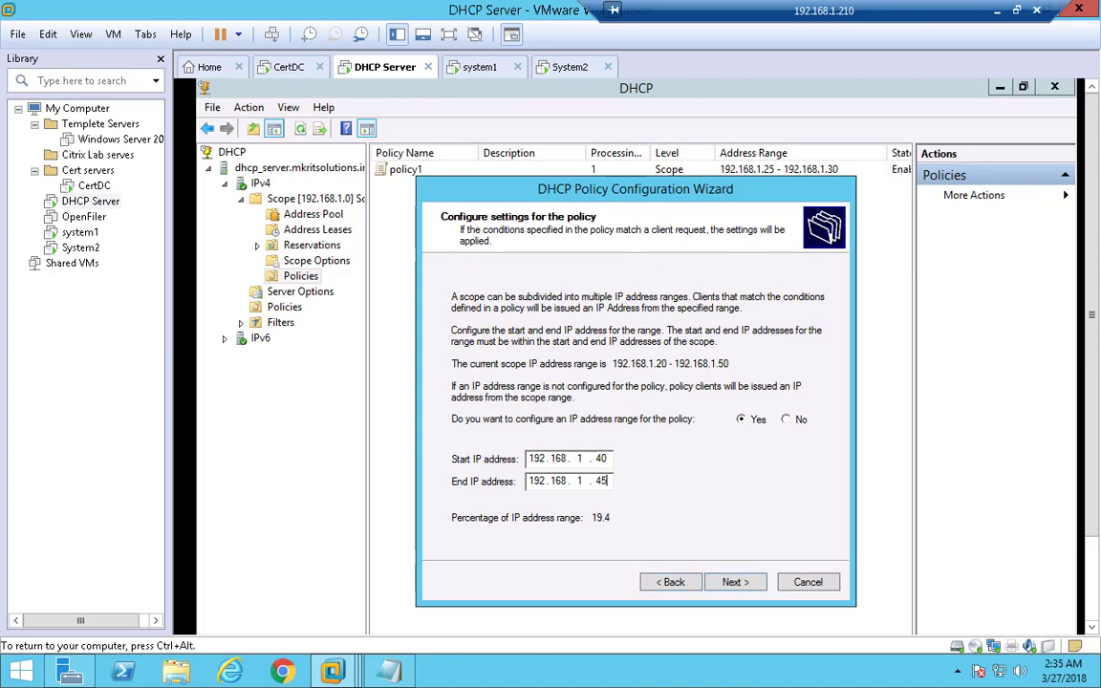
{"action": "left_click", "coordinate": [728, 585]}
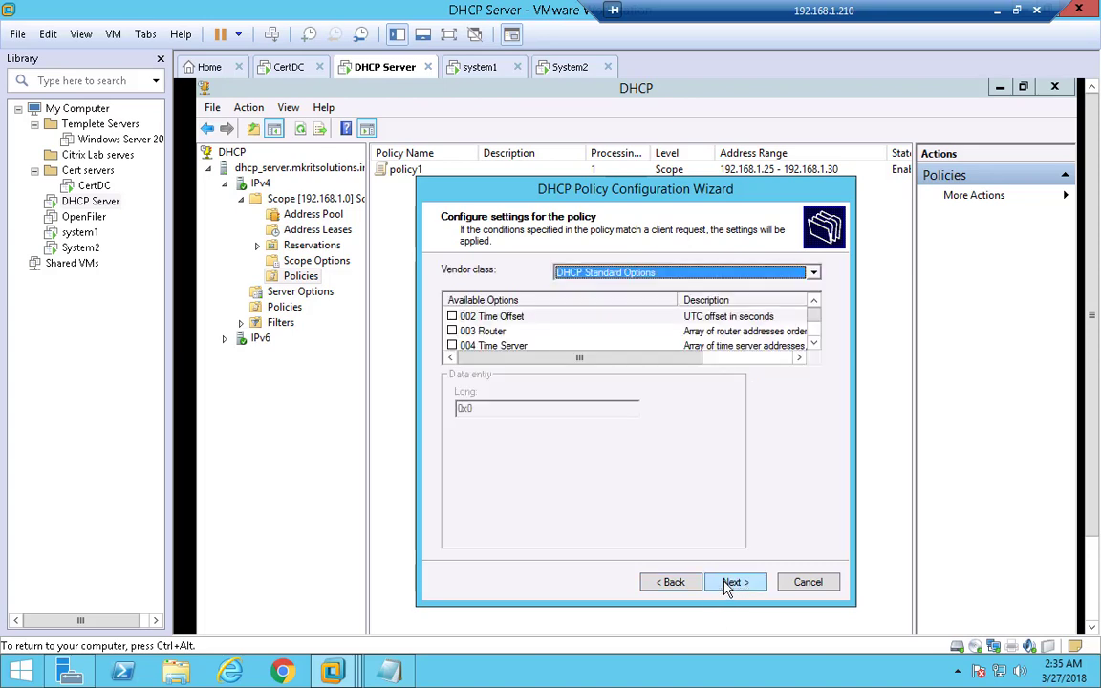
{"action": "left_click", "coordinate": [732, 581]}
{"action": "left_click", "coordinate": [732, 582]}
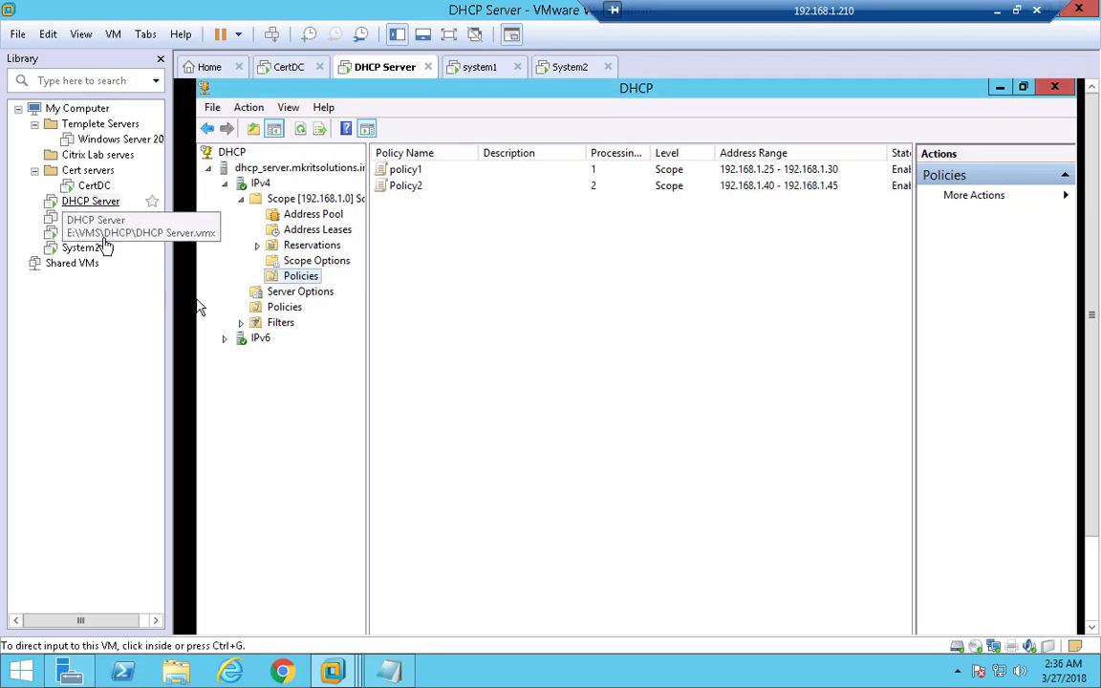
Open policy1's properties and edit its MAC Address condition
{"action": "left_click", "coordinate": [424, 172]}
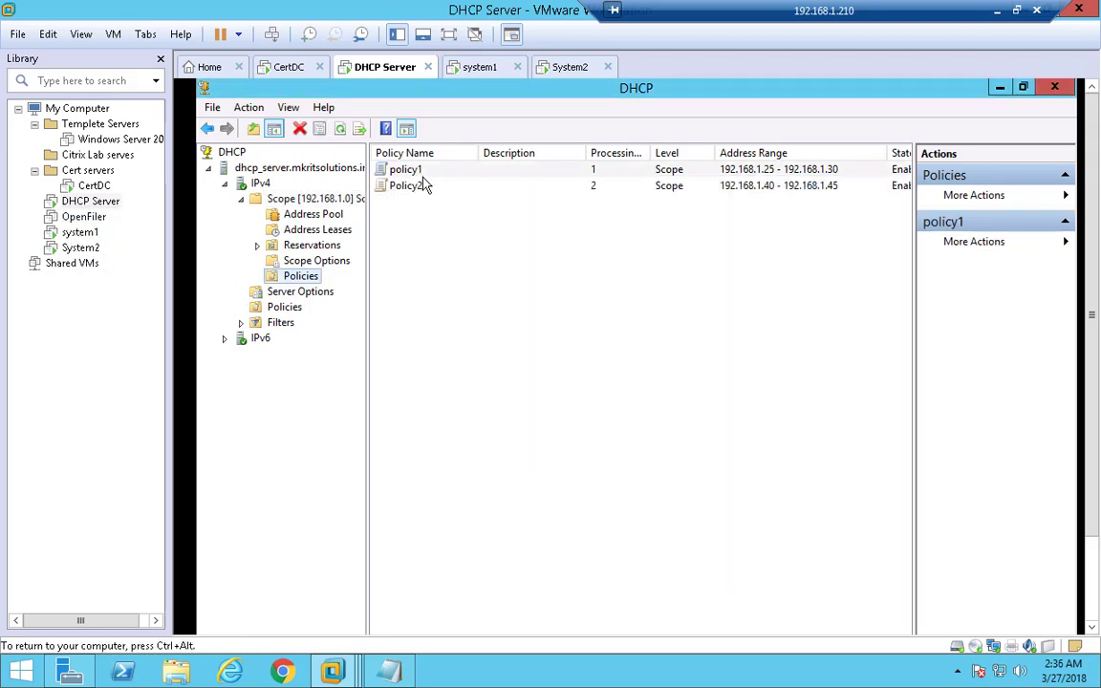
{"action": "right_click", "coordinate": [423, 174]}
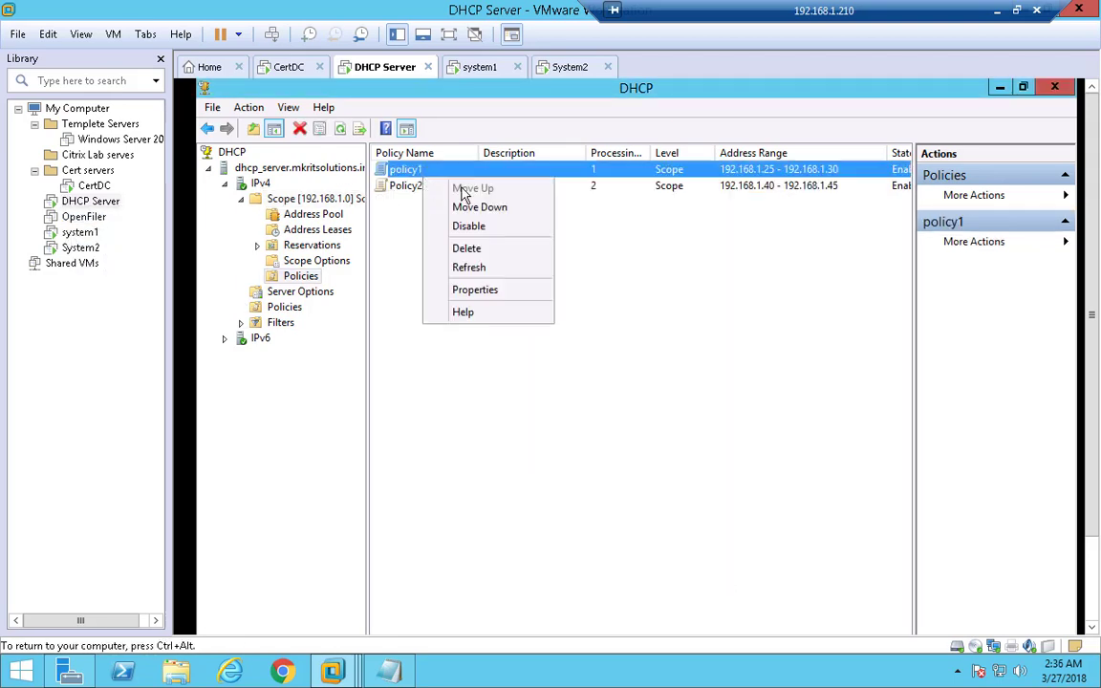
{"action": "left_click", "coordinate": [500, 291]}
{"action": "left_click", "coordinate": [498, 219]}
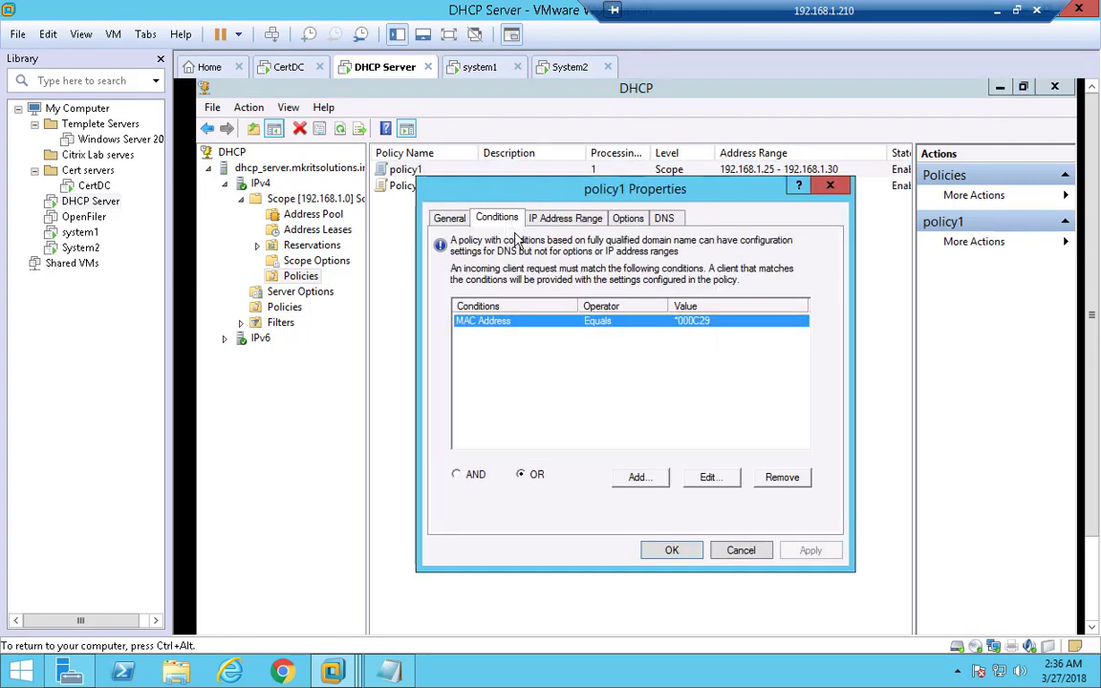
{"action": "left_click", "coordinate": [723, 479]}
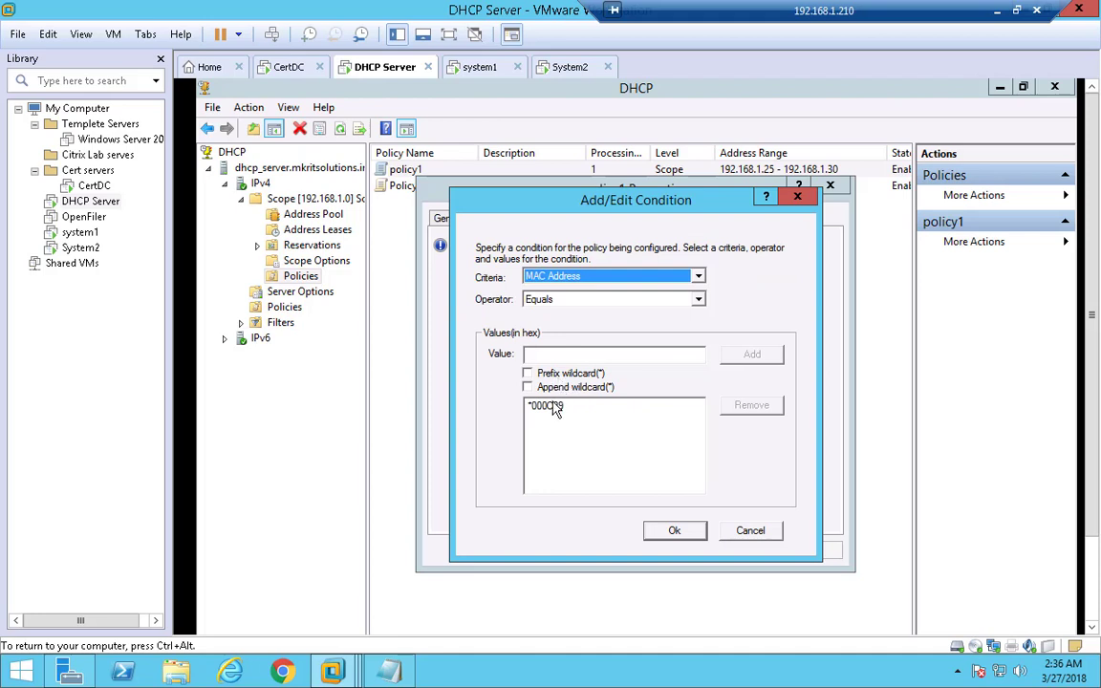
Replace policy1's *000C29 value with 000C29* and save the properties
{"action": "left_click", "coordinate": [563, 407]}
{"action": "left_click", "coordinate": [744, 411]}
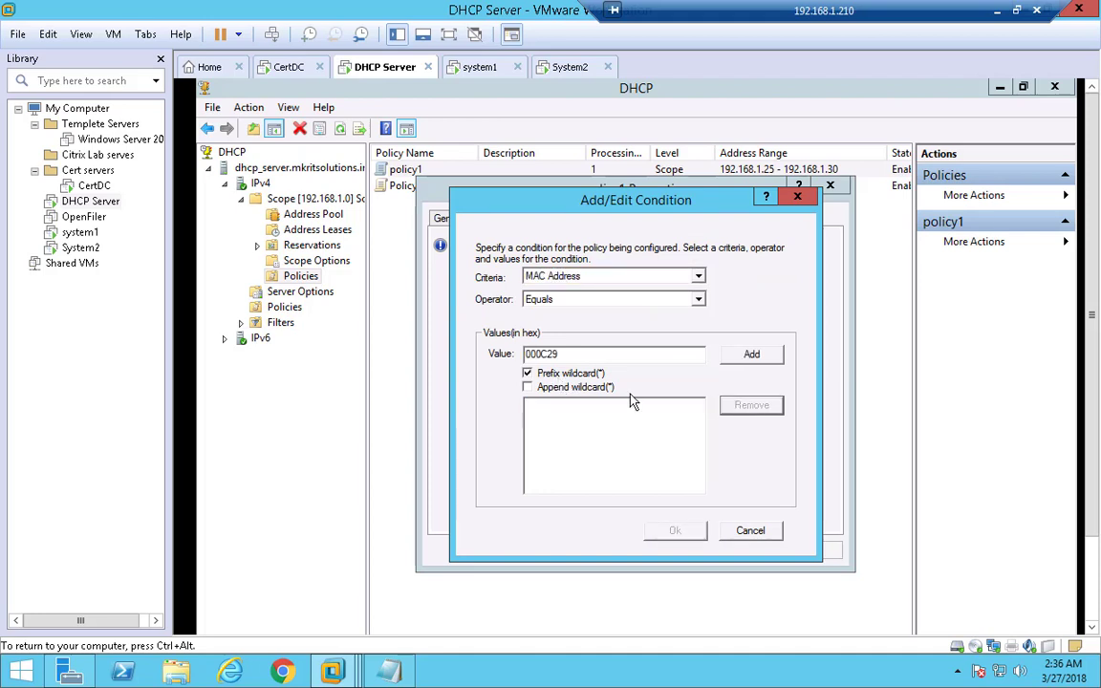
{"action": "left_click", "coordinate": [528, 374]}
{"action": "left_click", "coordinate": [750, 355]}
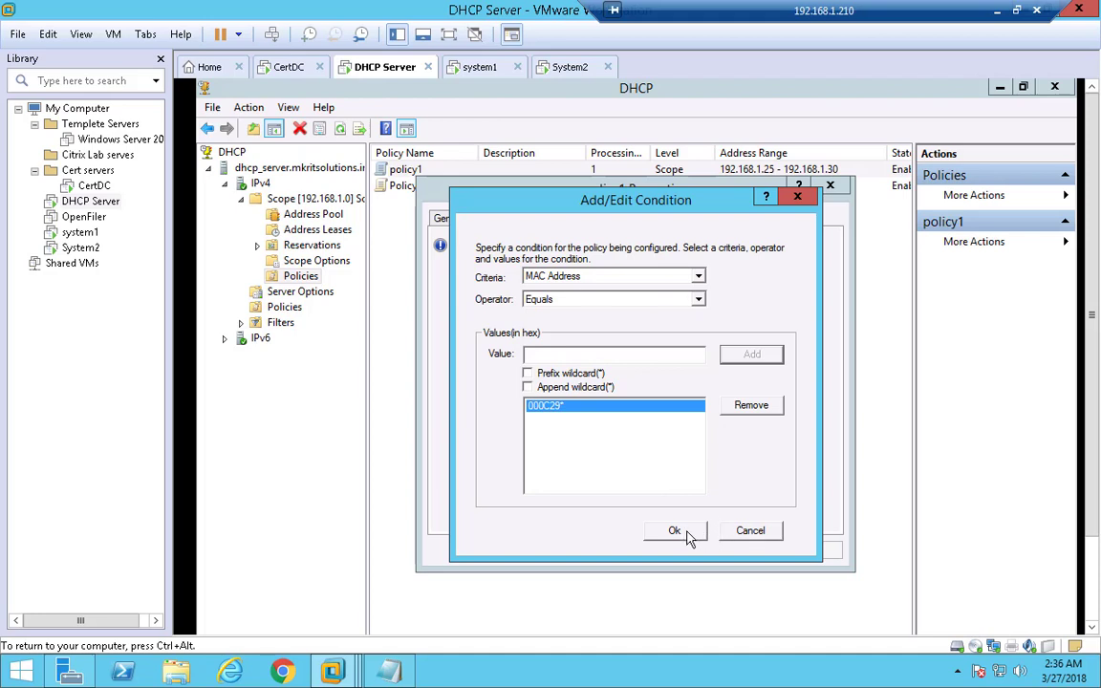
{"action": "left_click", "coordinate": [678, 530]}
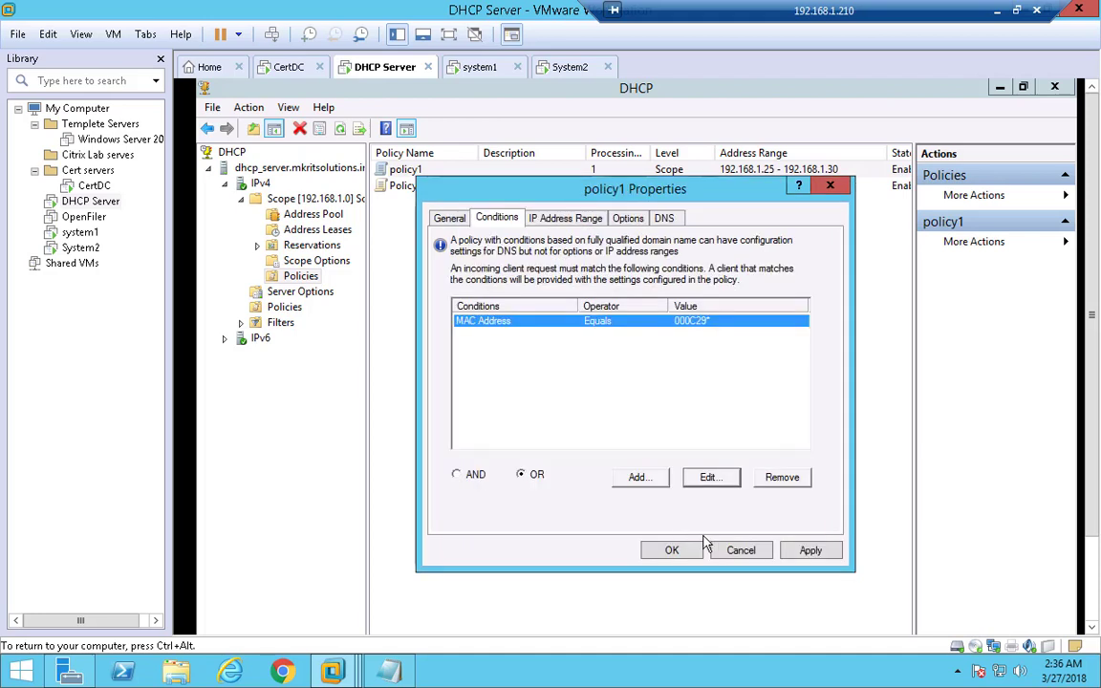
{"action": "left_click", "coordinate": [807, 553]}
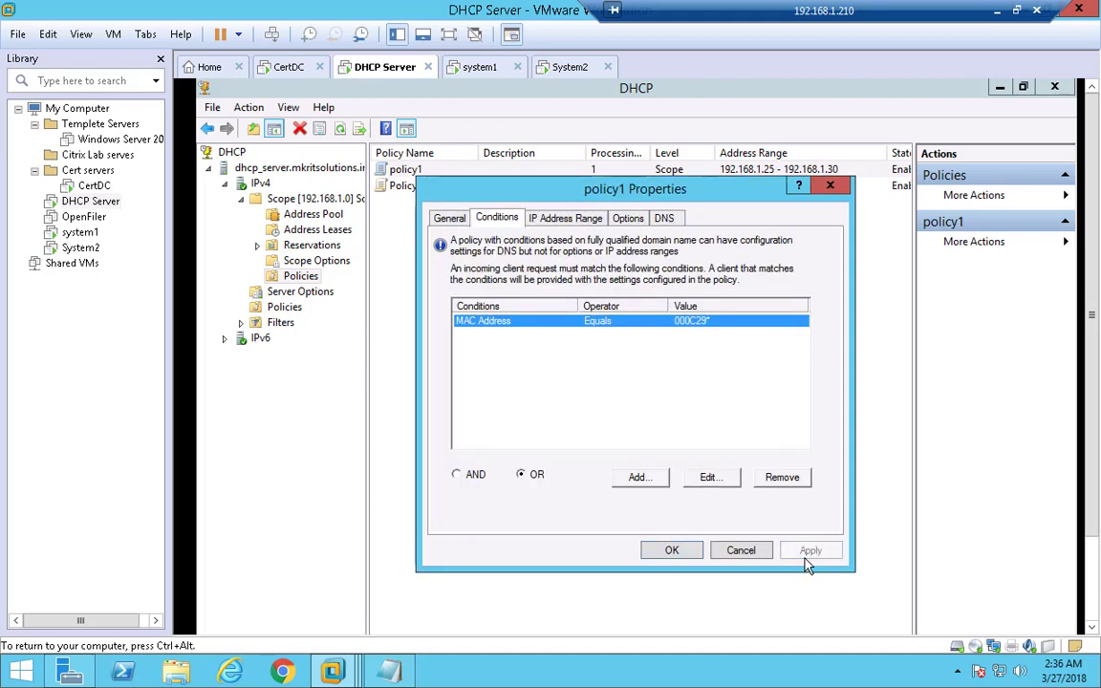
{"action": "left_click", "coordinate": [672, 551]}
{"action": "left_click", "coordinate": [439, 283]}
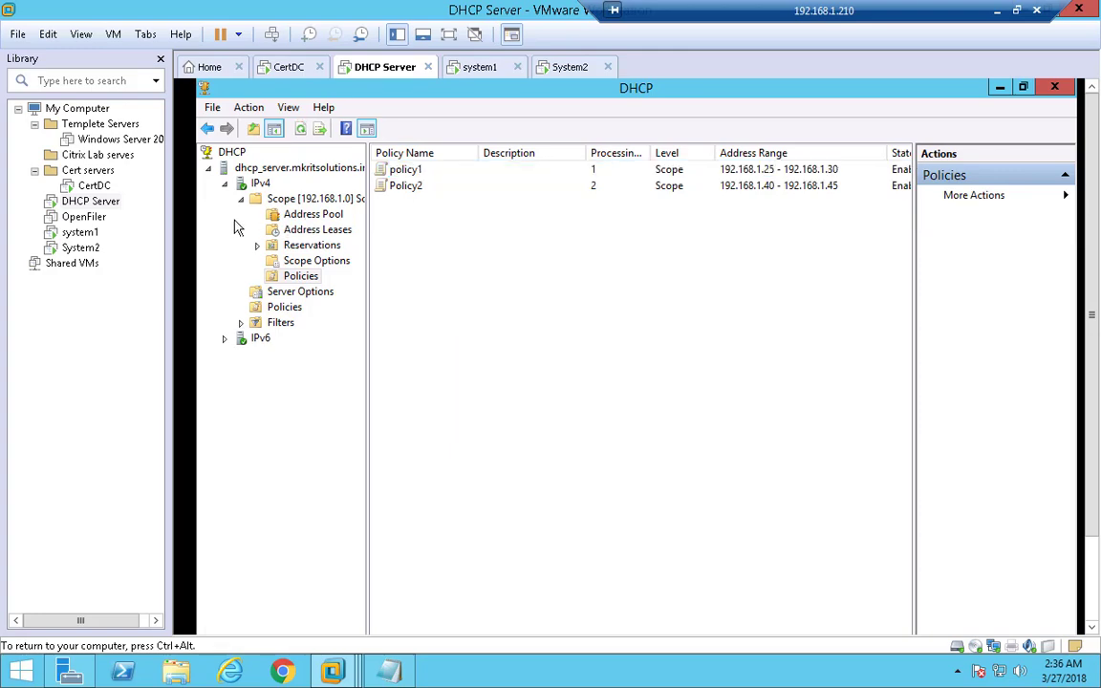
View system1's Local Area Connection details, showing 192.168.1.50
{"action": "left_click", "coordinate": [86, 236]}
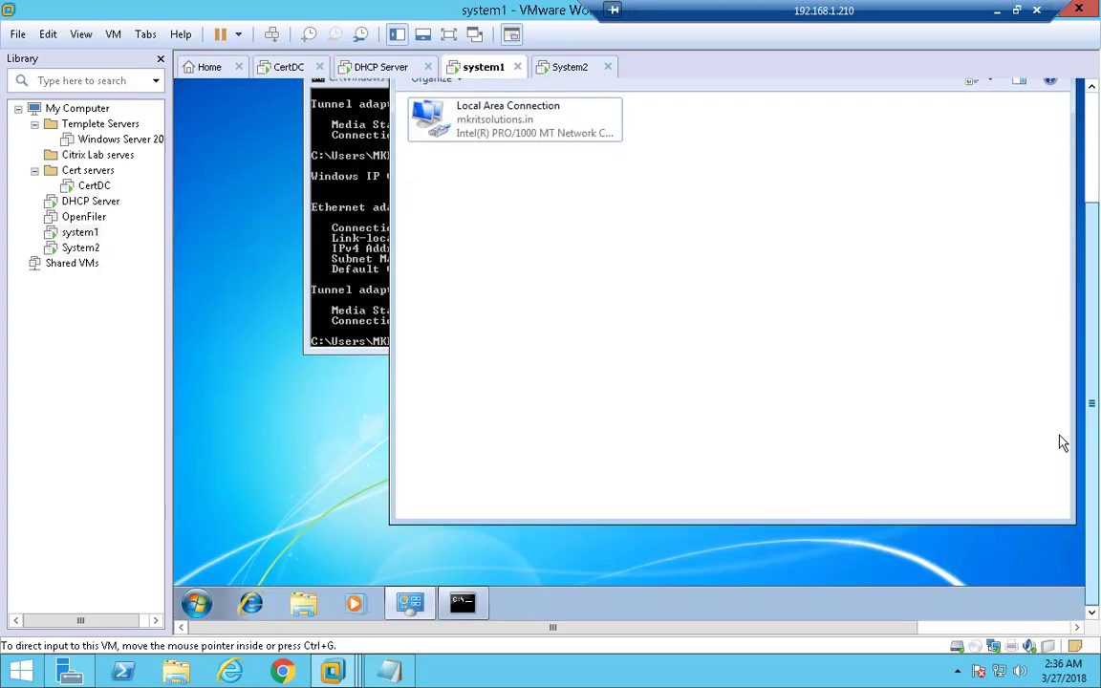
{"action": "right_click", "coordinate": [538, 264]}
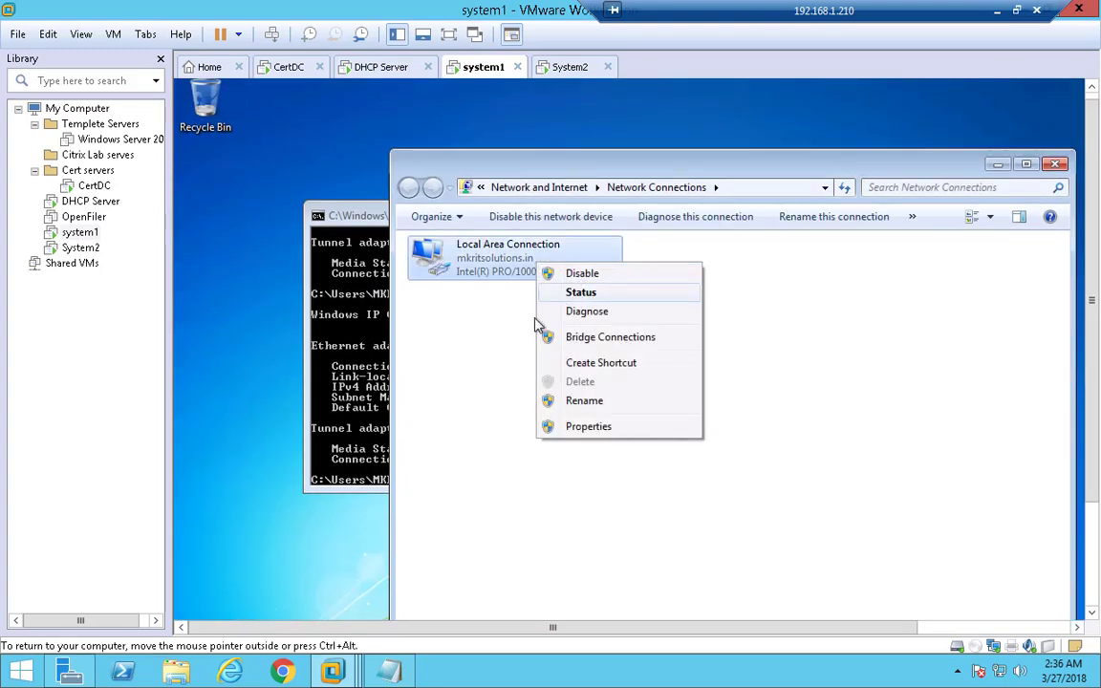
{"action": "left_click", "coordinate": [580, 292]}
{"action": "left_click", "coordinate": [626, 397]}
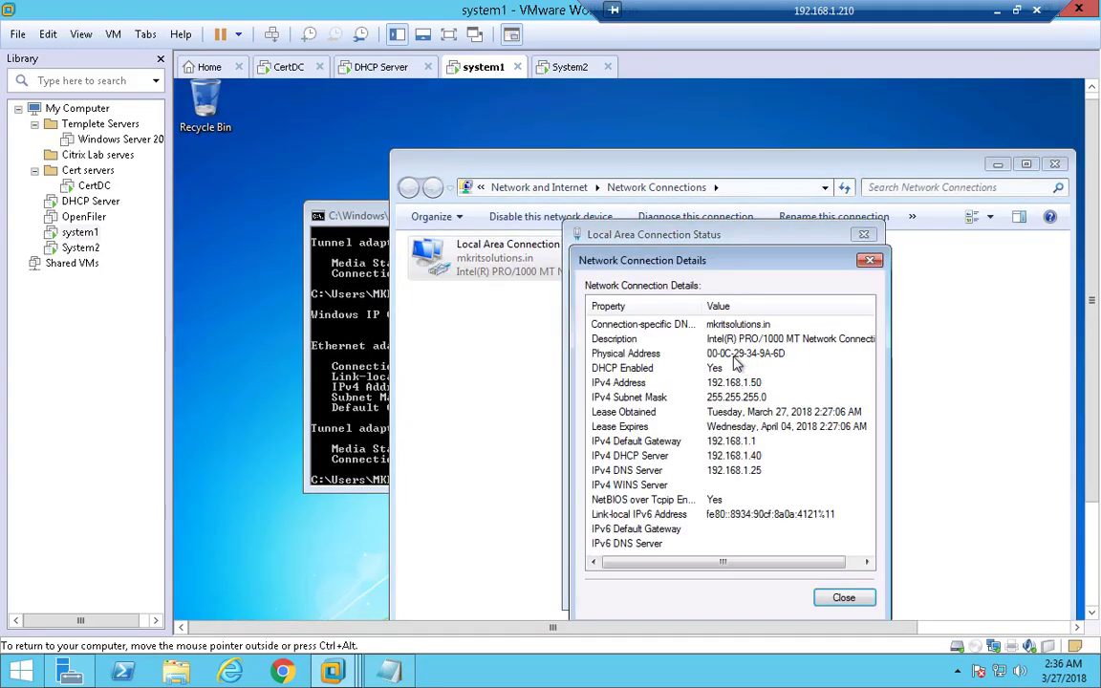
Check System2's Local Area Connection details, then close Details, Status and Network Connections
{"action": "left_click", "coordinate": [96, 248]}
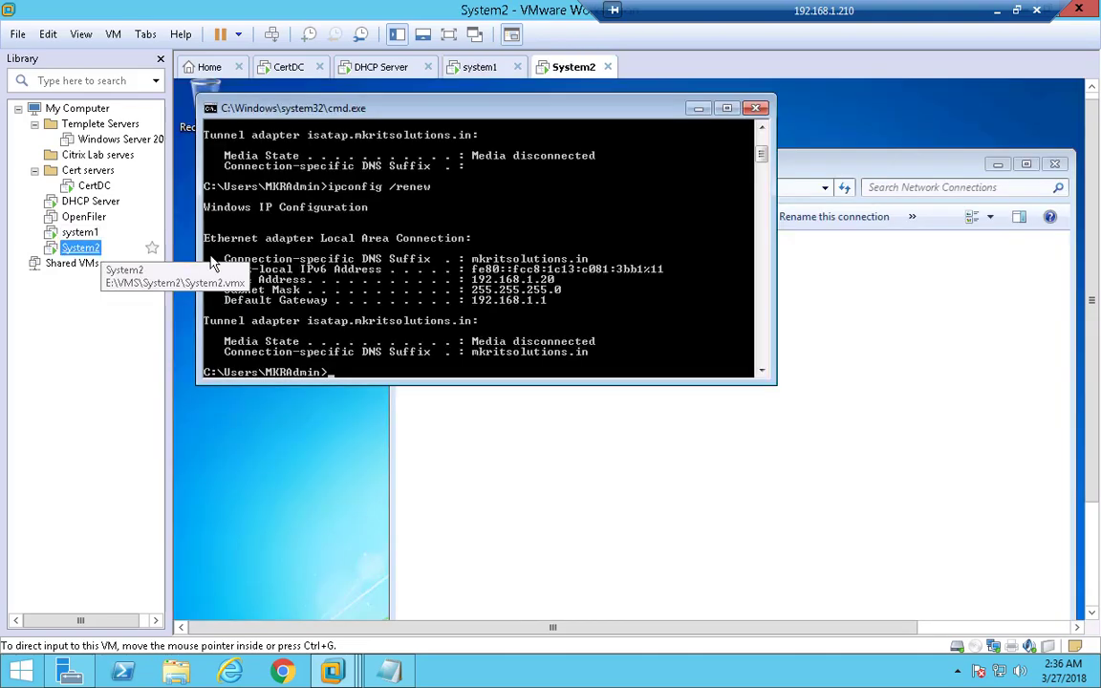
{"action": "left_click", "coordinate": [482, 266]}
{"action": "right_click", "coordinate": [483, 265]}
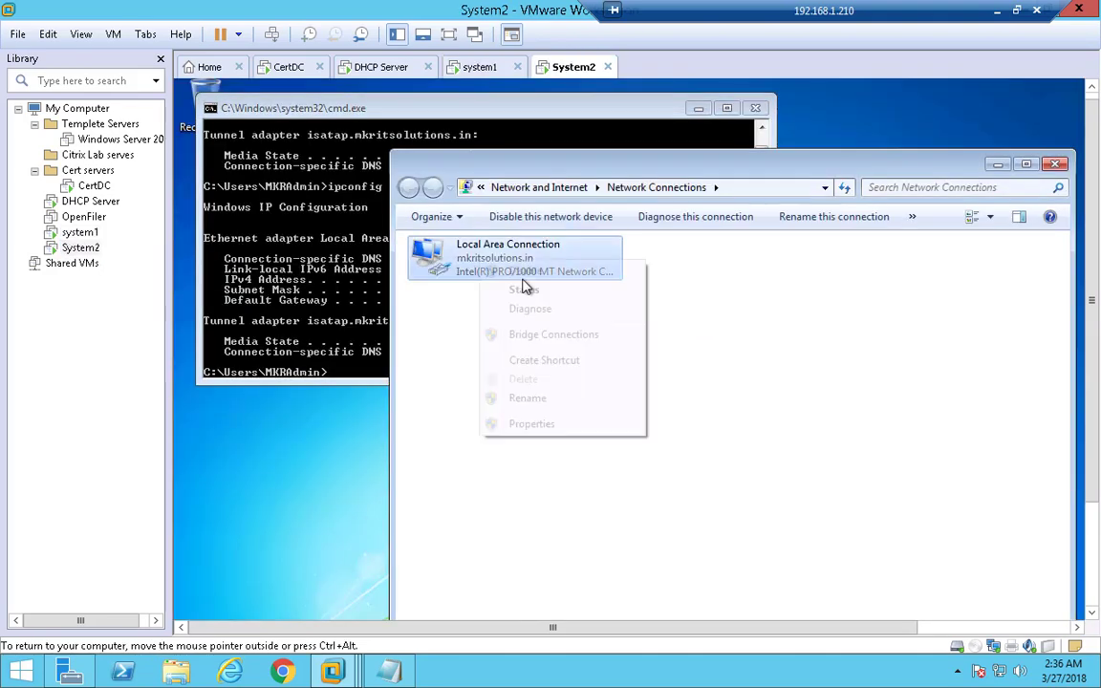
{"action": "left_click", "coordinate": [524, 291]}
{"action": "left_click", "coordinate": [629, 395]}
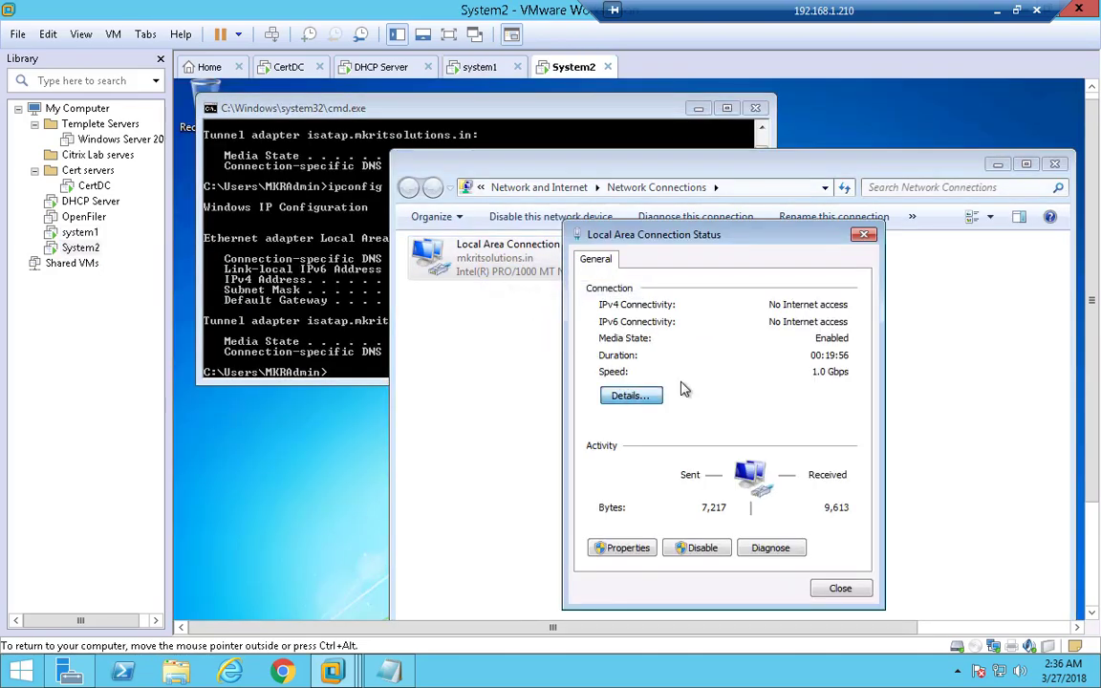
{"action": "left_click", "coordinate": [870, 260]}
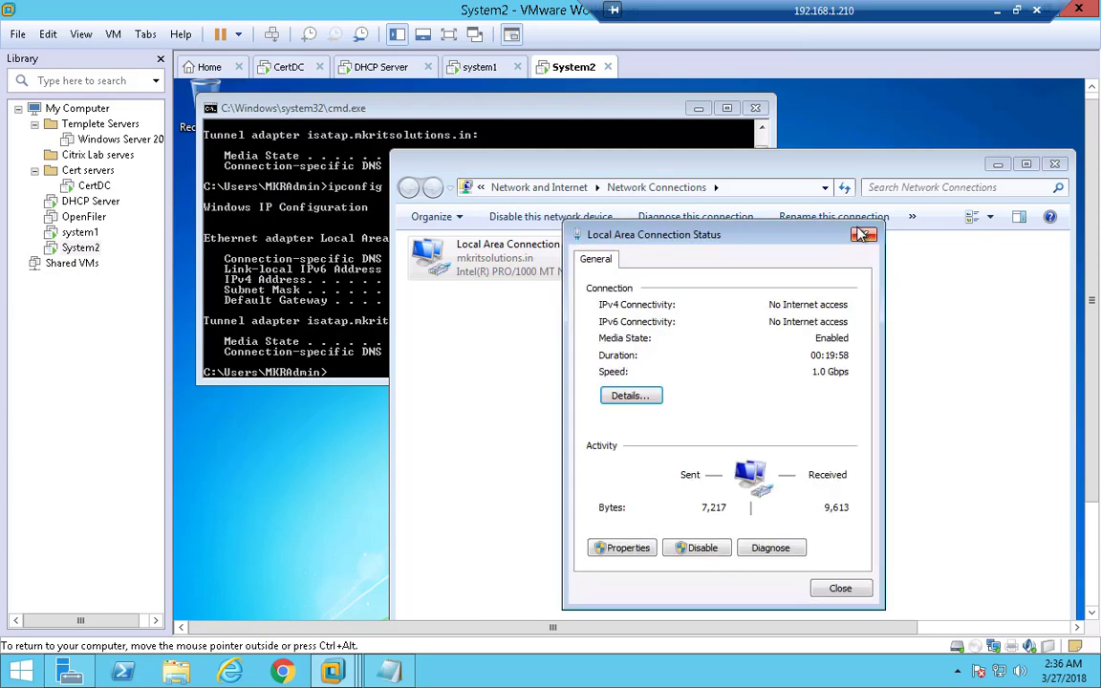
{"action": "left_click", "coordinate": [863, 234]}
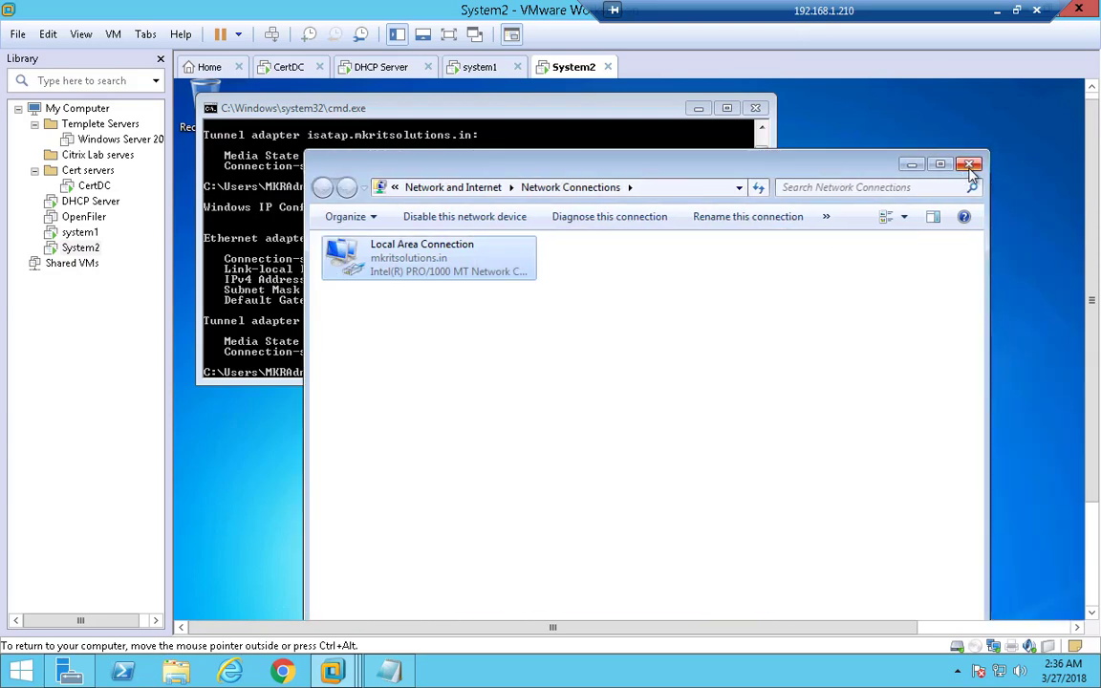
{"action": "left_click", "coordinate": [970, 164]}
Review the MAC address in System2's Network Adapter advanced settings and close the settings
{"action": "right_click", "coordinate": [88, 250]}
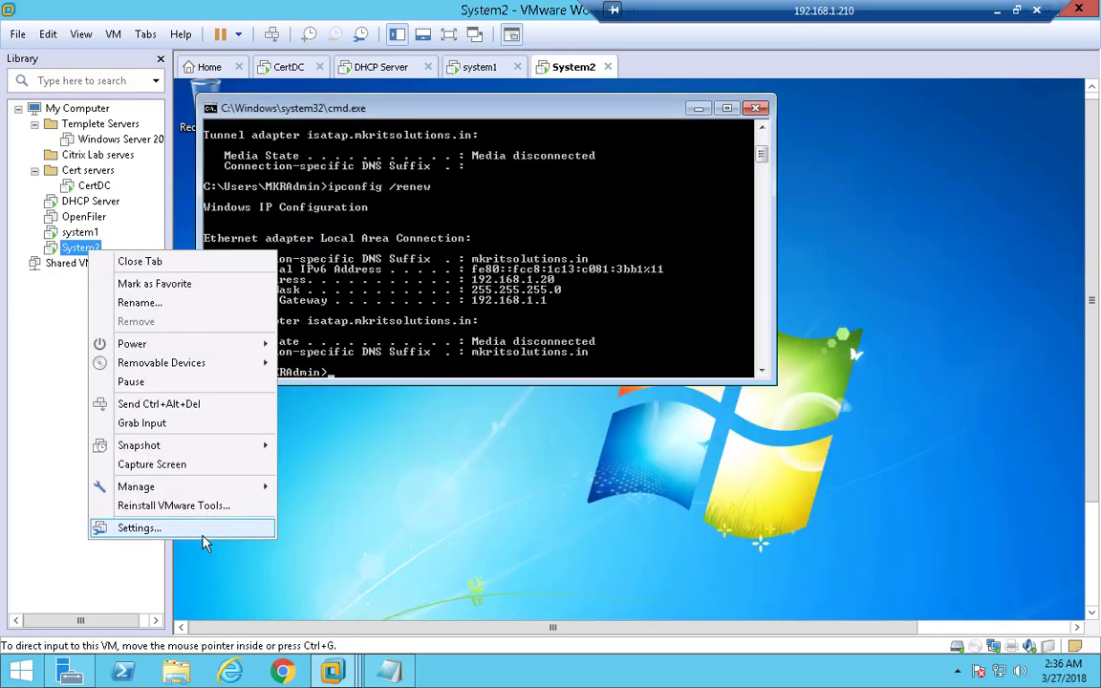
{"action": "left_click", "coordinate": [258, 528]}
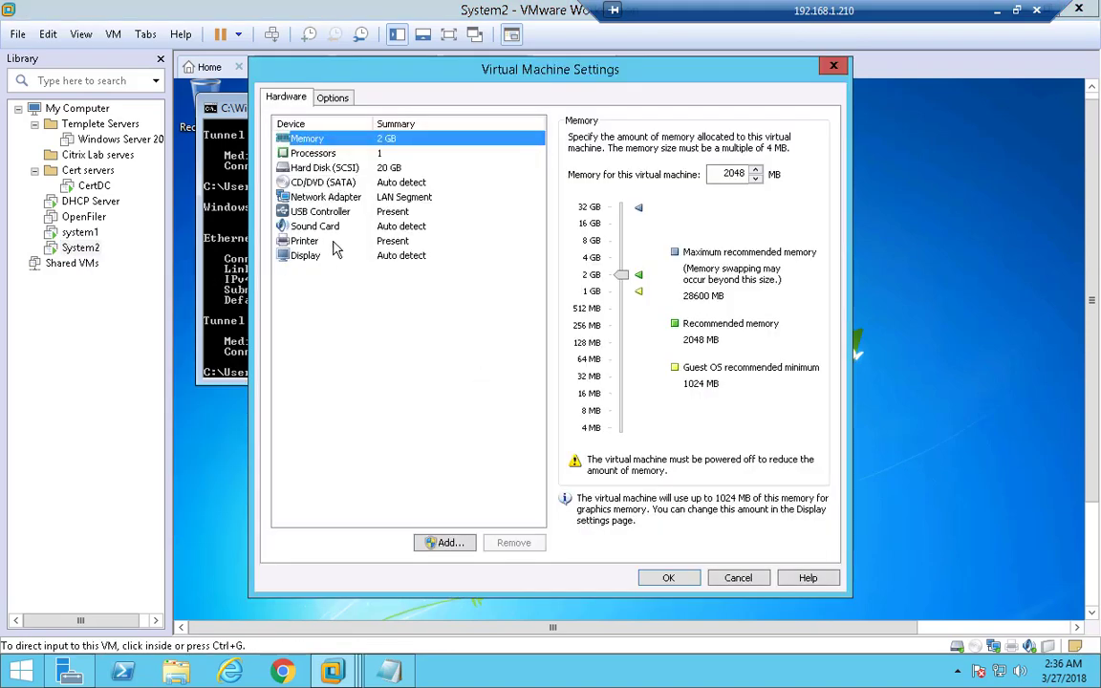
{"action": "left_click", "coordinate": [302, 255]}
{"action": "left_click", "coordinate": [316, 196]}
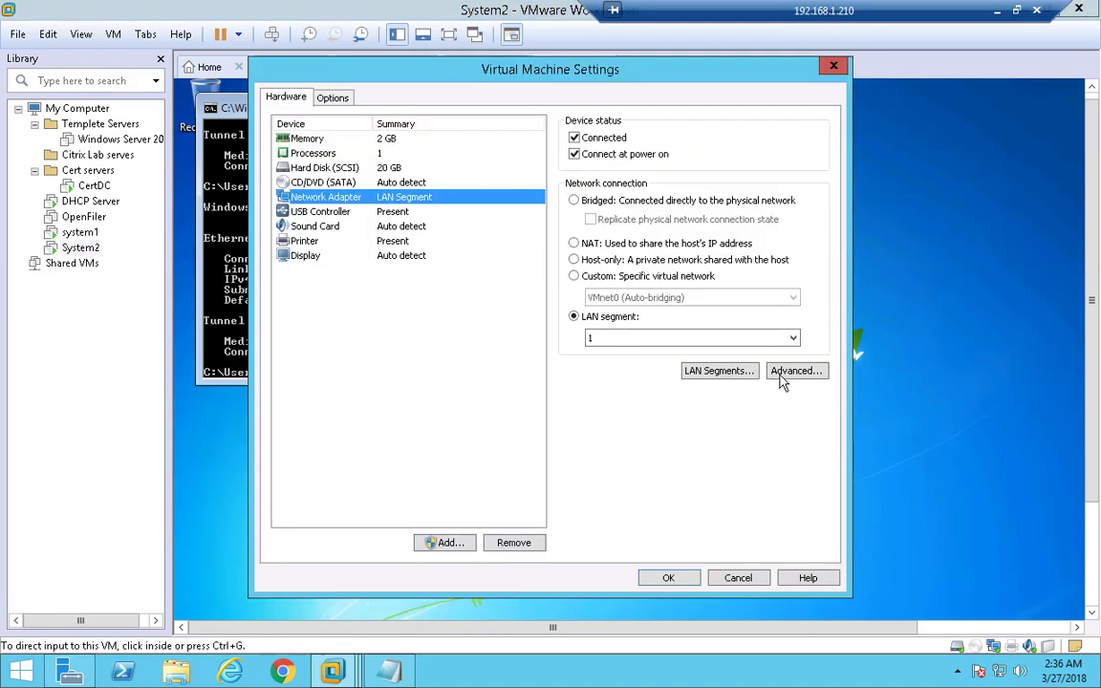
{"action": "left_click", "coordinate": [783, 373]}
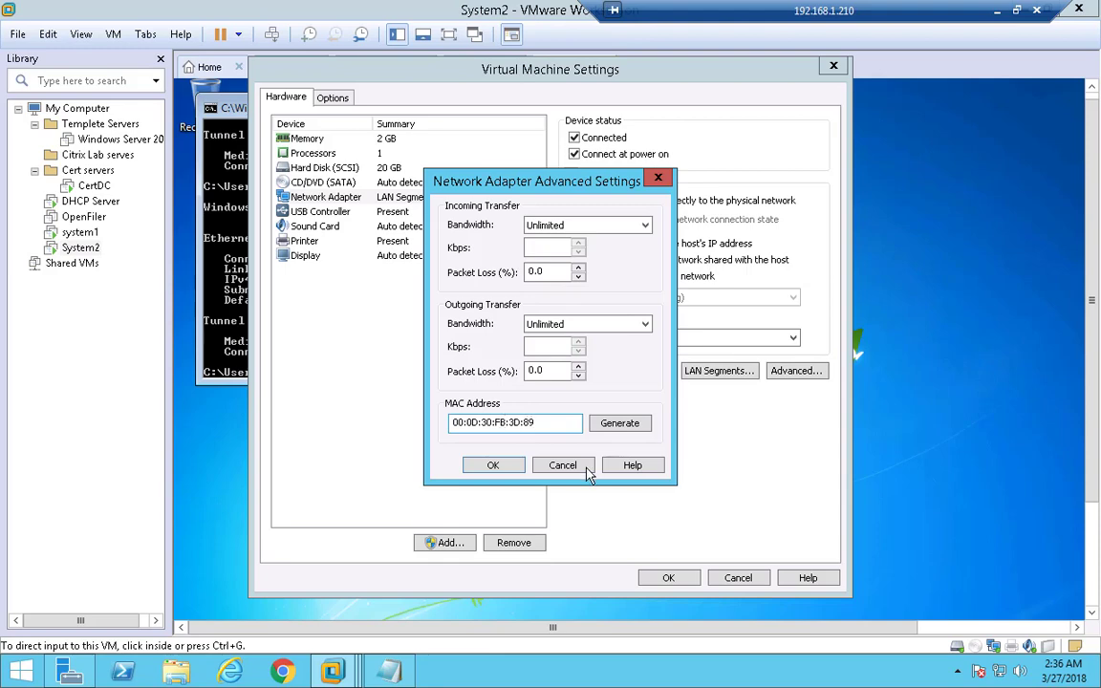
{"action": "left_click", "coordinate": [493, 466]}
{"action": "left_click", "coordinate": [668, 578]}
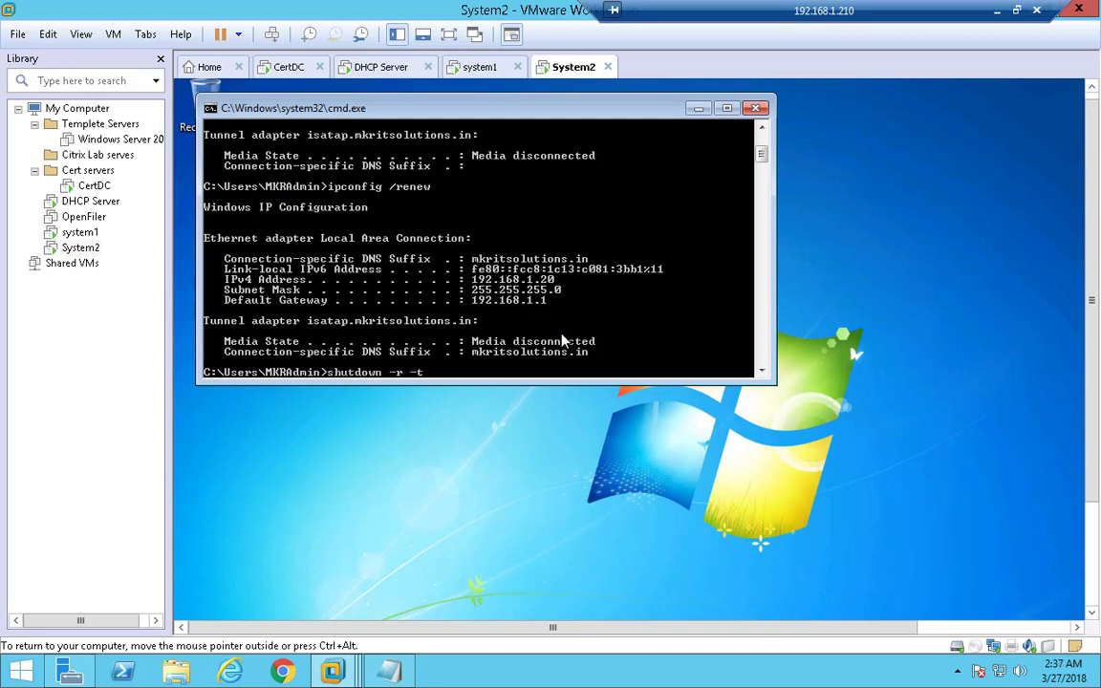
Restart System2 (shutdown -r -t 00) and system1 (shutdown -r -t 0), then return to System2
{"action": "key", "text": "Return"}
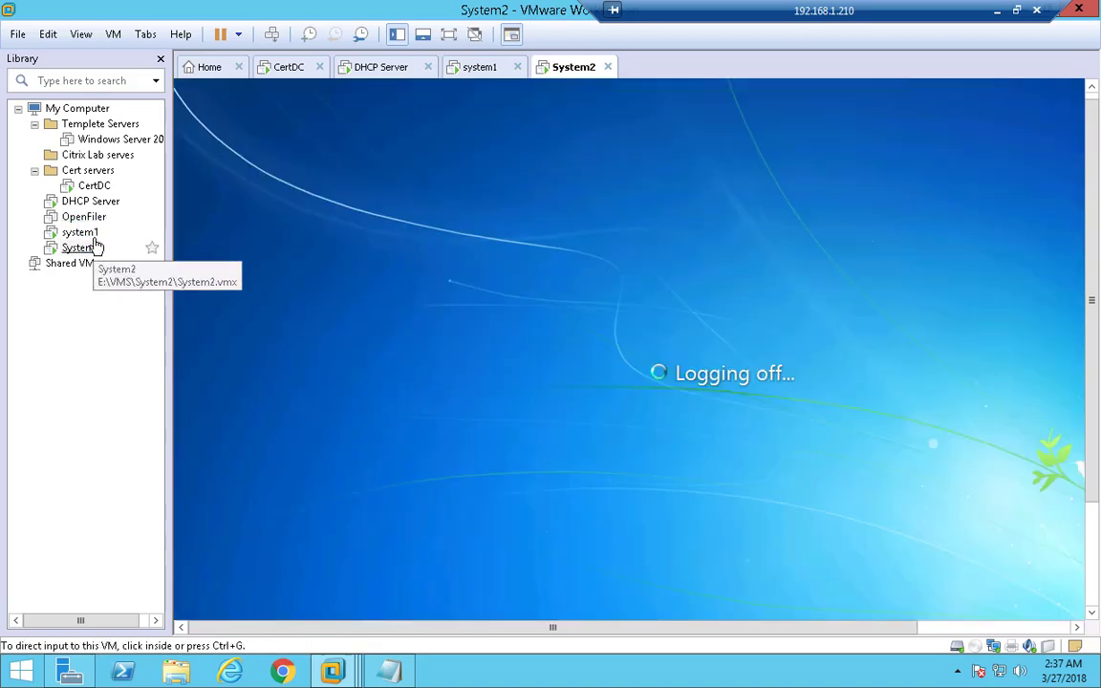
{"action": "left_click", "coordinate": [78, 232]}
{"action": "left_click", "coordinate": [355, 321]}
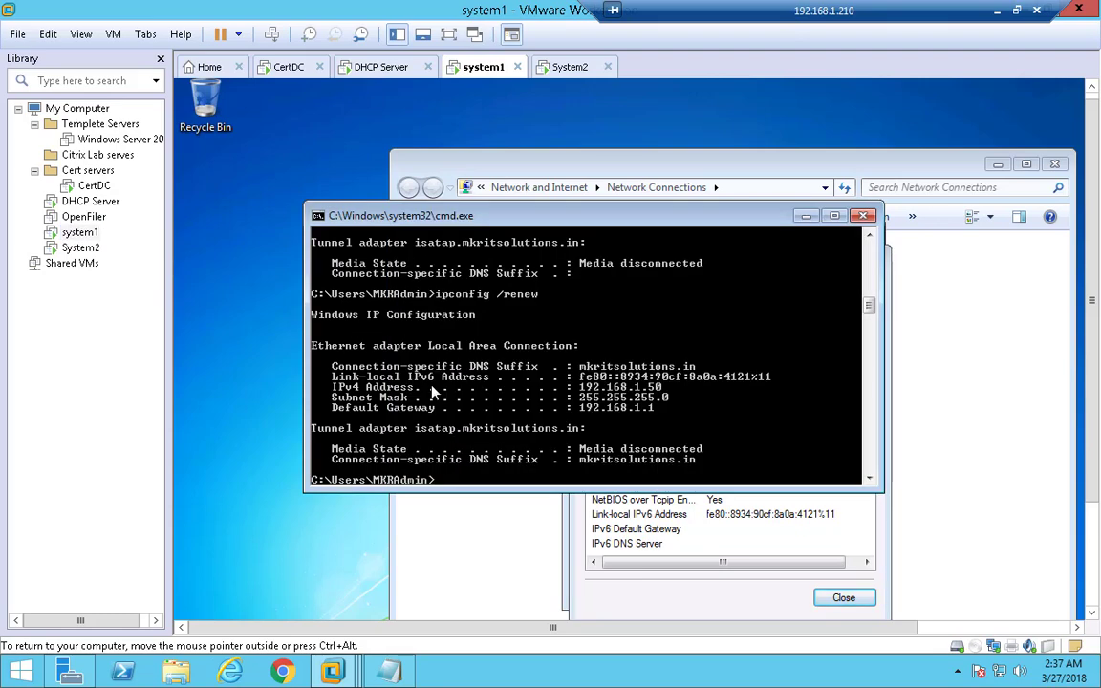
{"action": "type", "text": "shutdown -r -"}
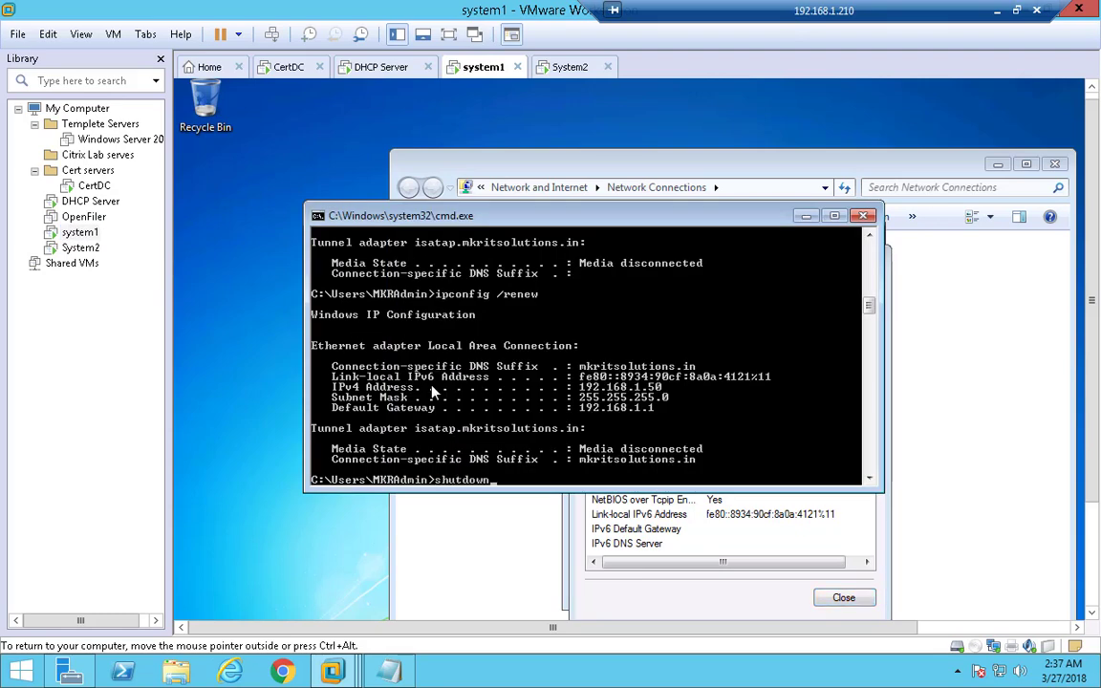
{"action": "type", "text": "t 00"}
{"action": "key", "text": "Return"}
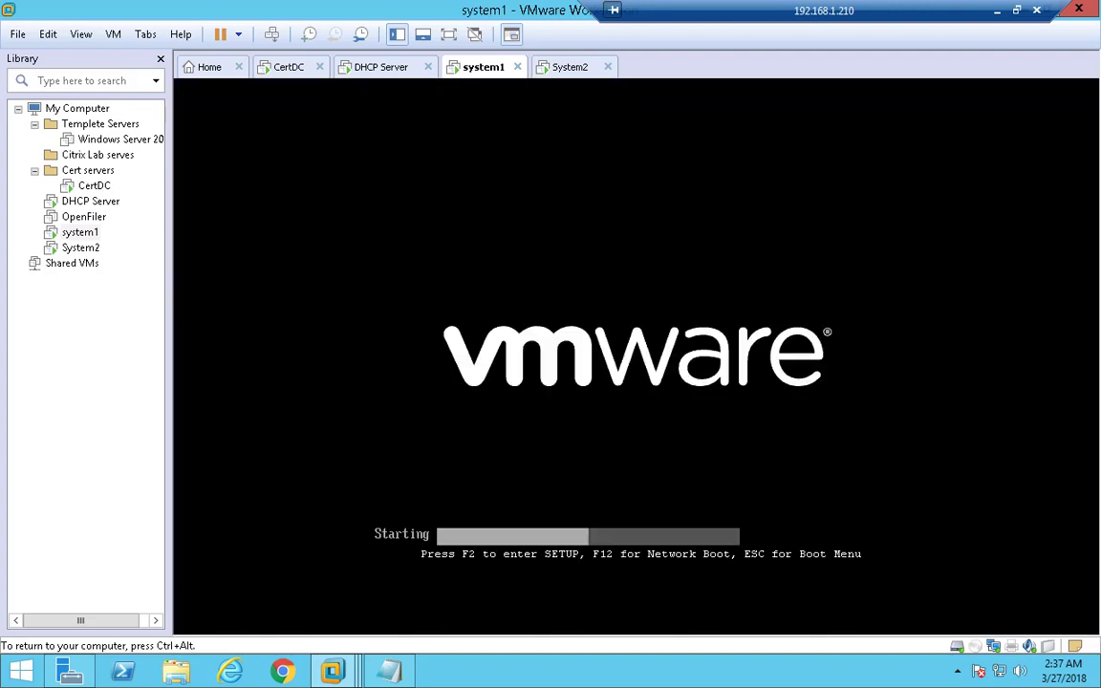
{"action": "key", "text": "ctrl+alt"}
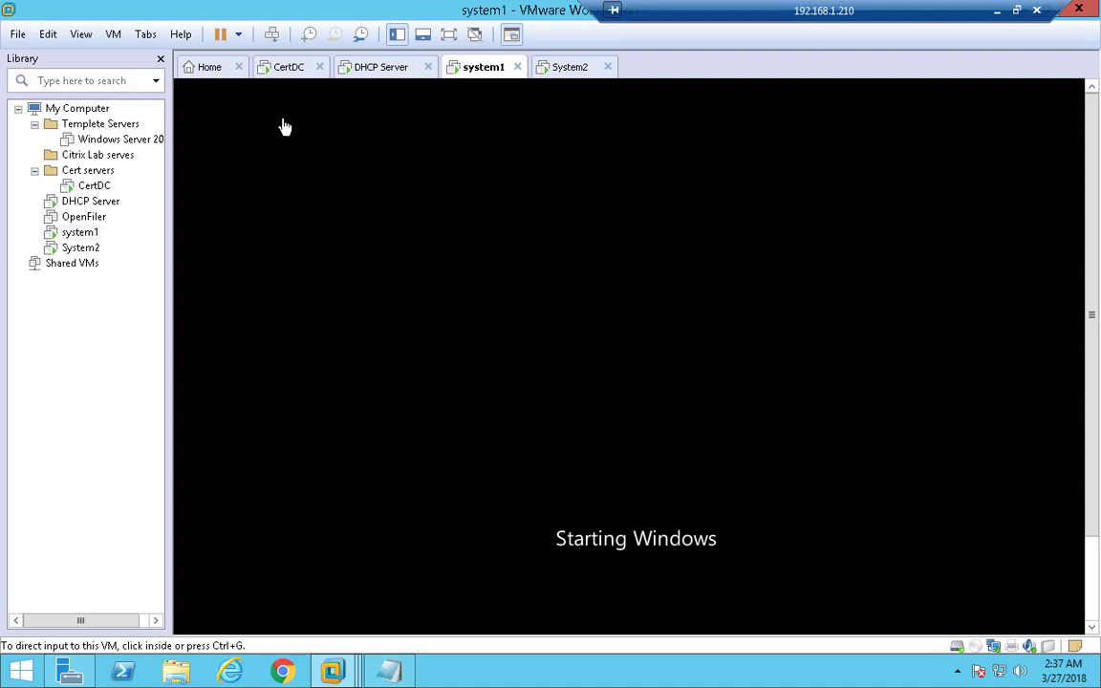
{"action": "left_click", "coordinate": [82, 249]}
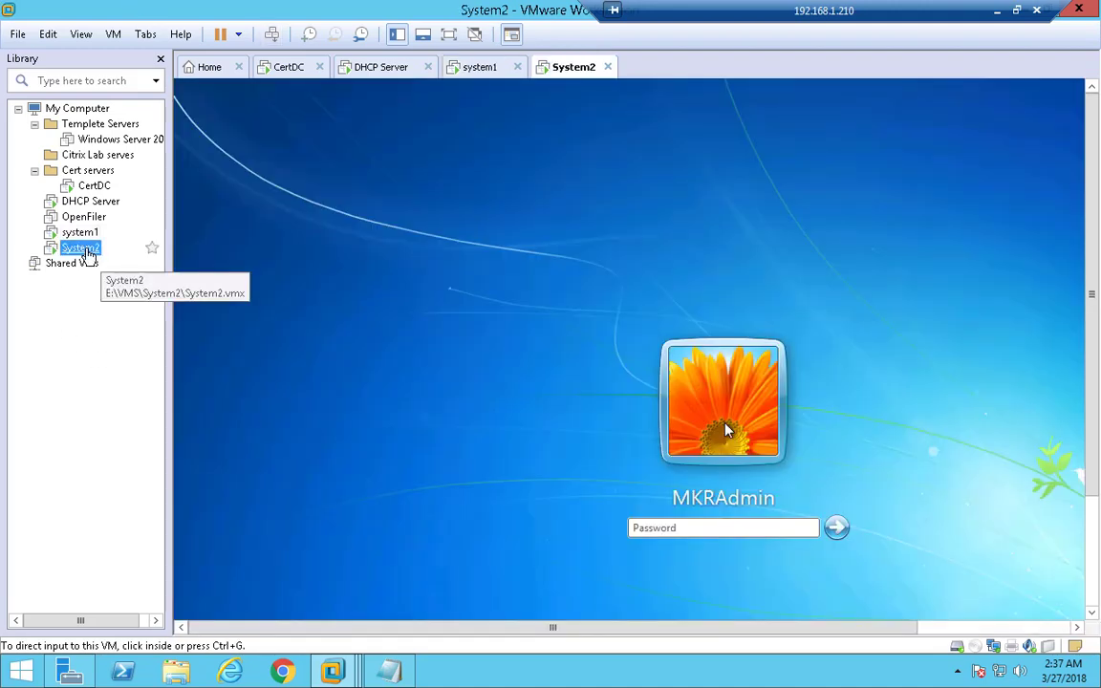
Sign in to System2 and open Network Connections via ncpa.cpl in the Explorer address bar
{"action": "left_click", "coordinate": [648, 531]}
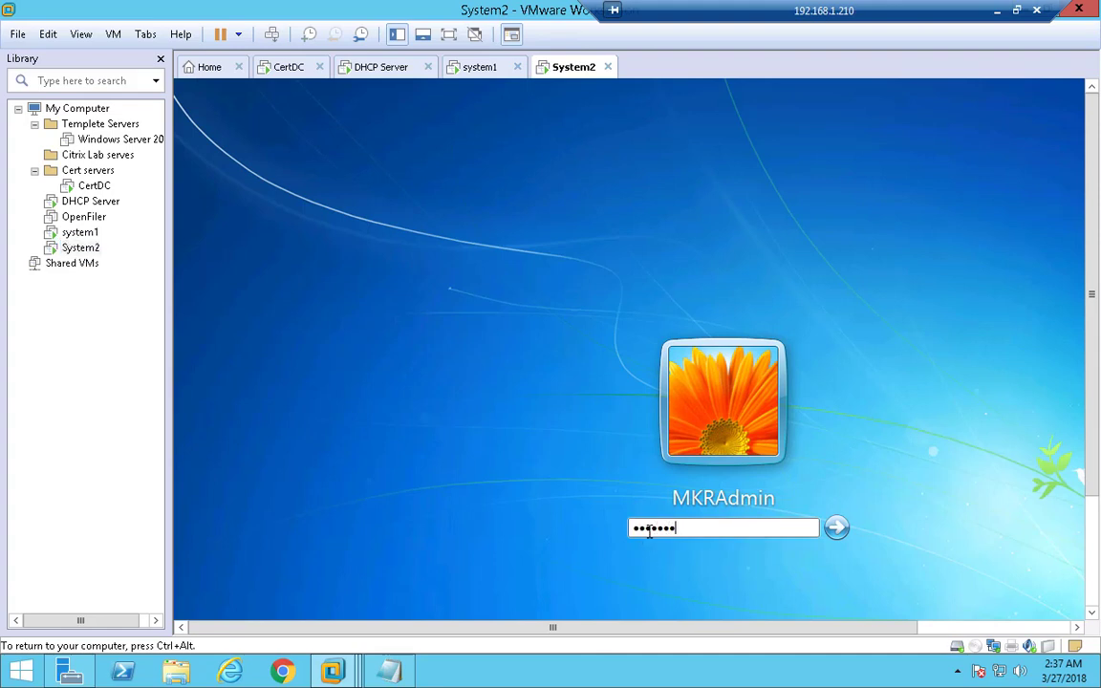
{"action": "key", "text": "Return"}
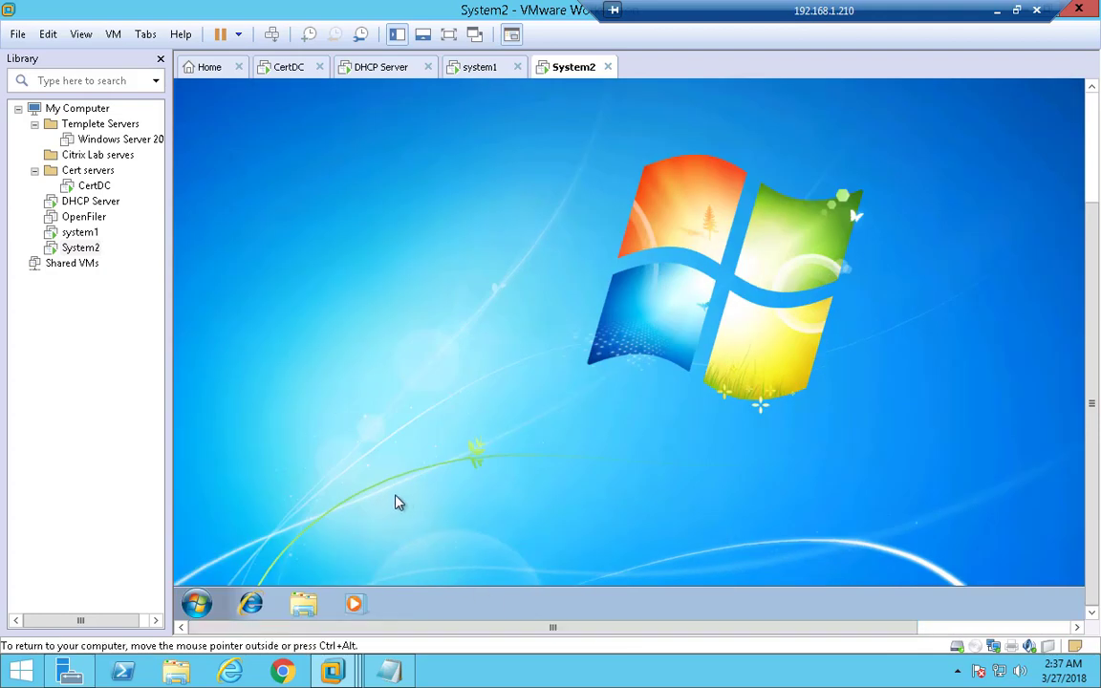
{"action": "left_click", "coordinate": [196, 600]}
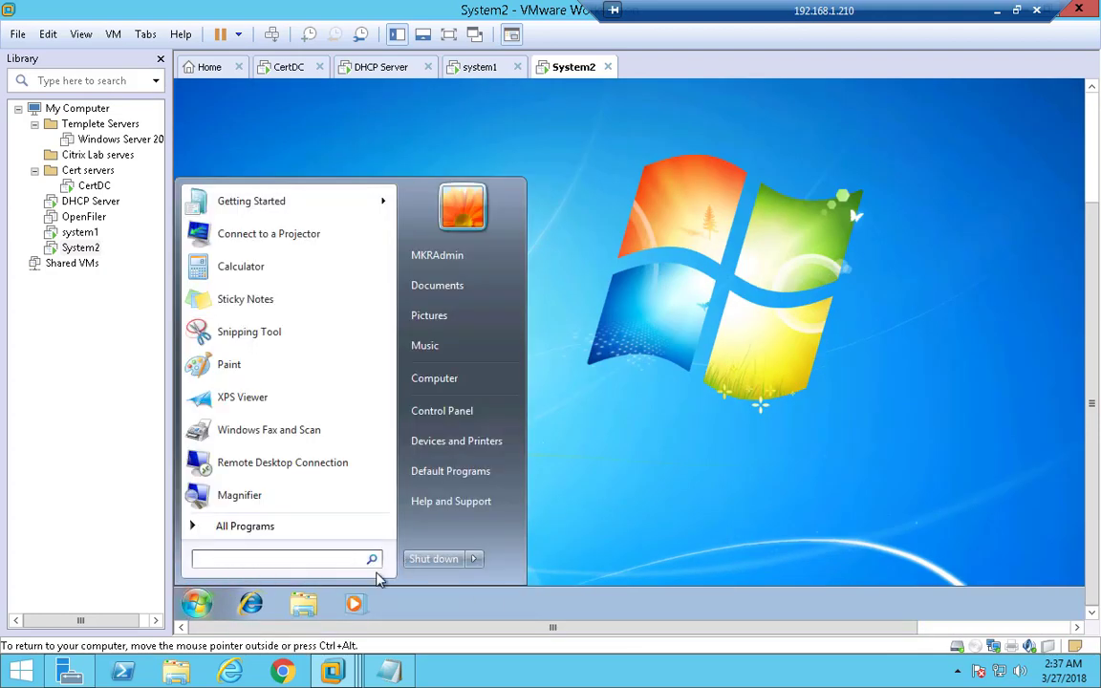
{"action": "type", "text": "ncap"}
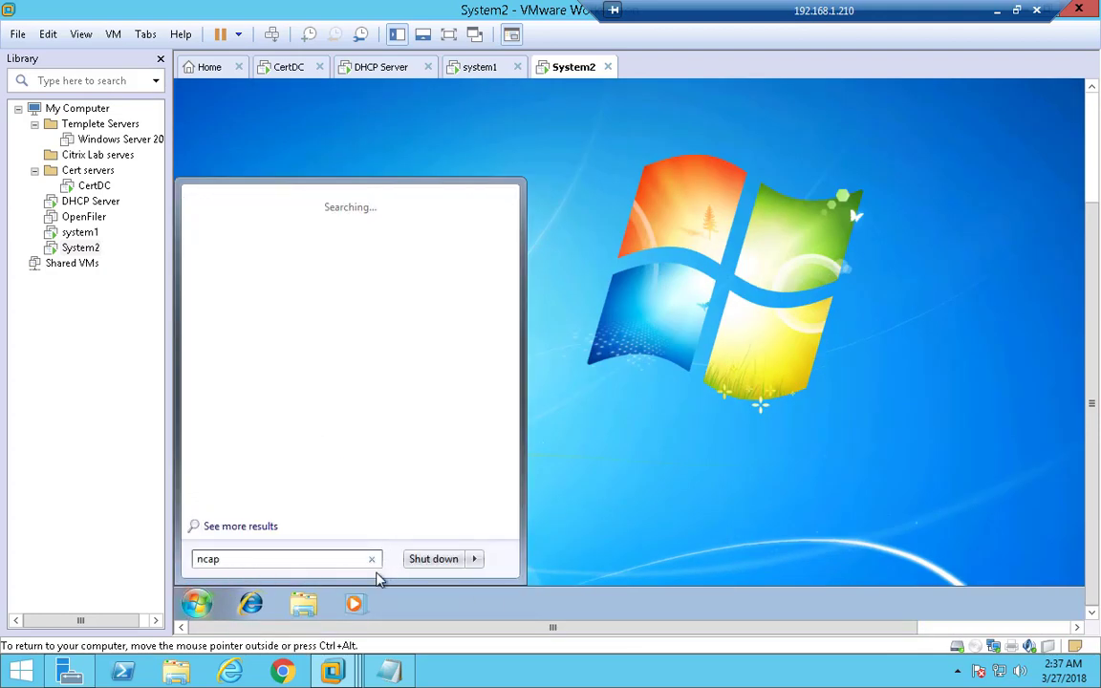
{"action": "type", "text": ".cpl"}
{"action": "key", "text": "Return"}
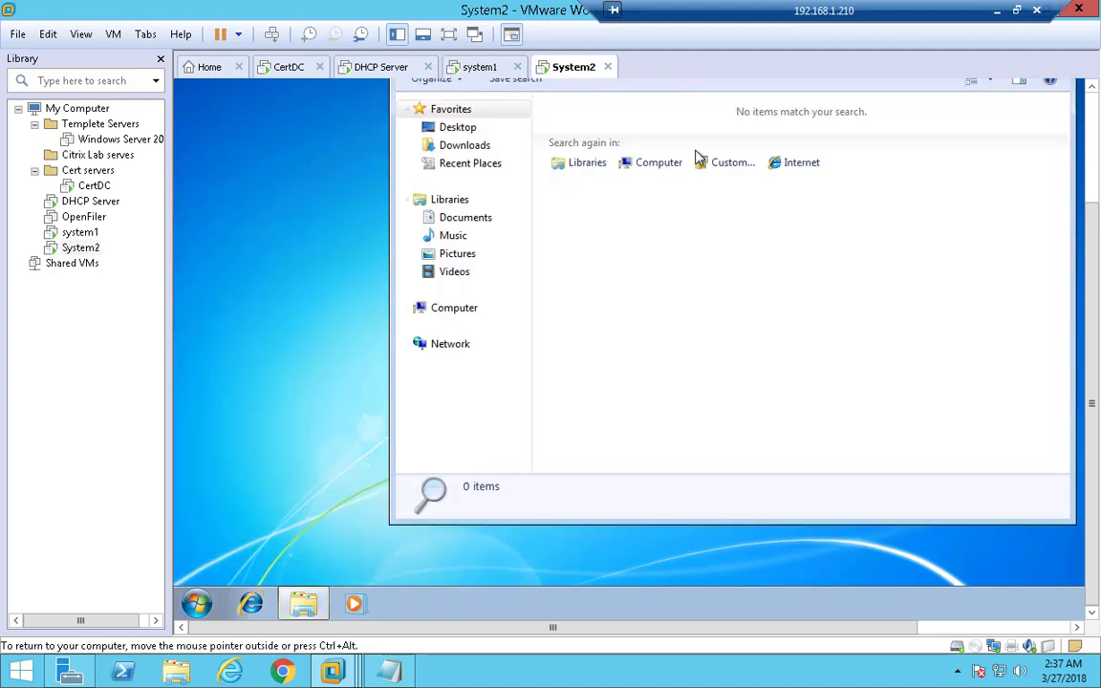
{"action": "scroll", "coordinate": [1091, 339], "scroll_direction": "up", "scroll_amount": 3}
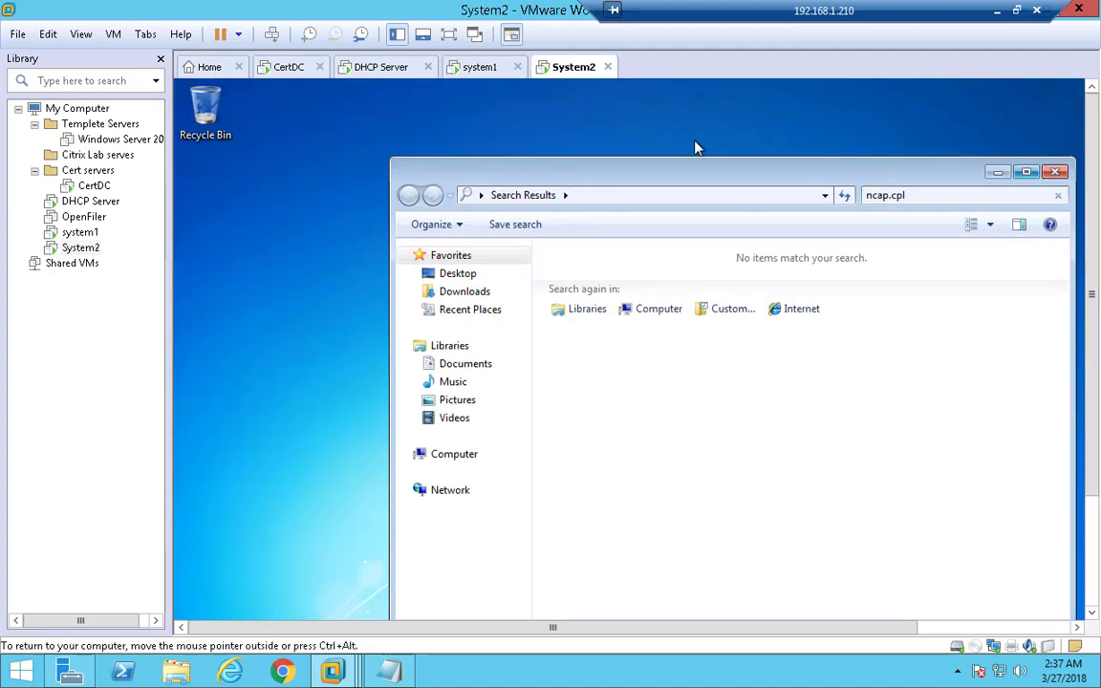
{"action": "left_click", "coordinate": [653, 196]}
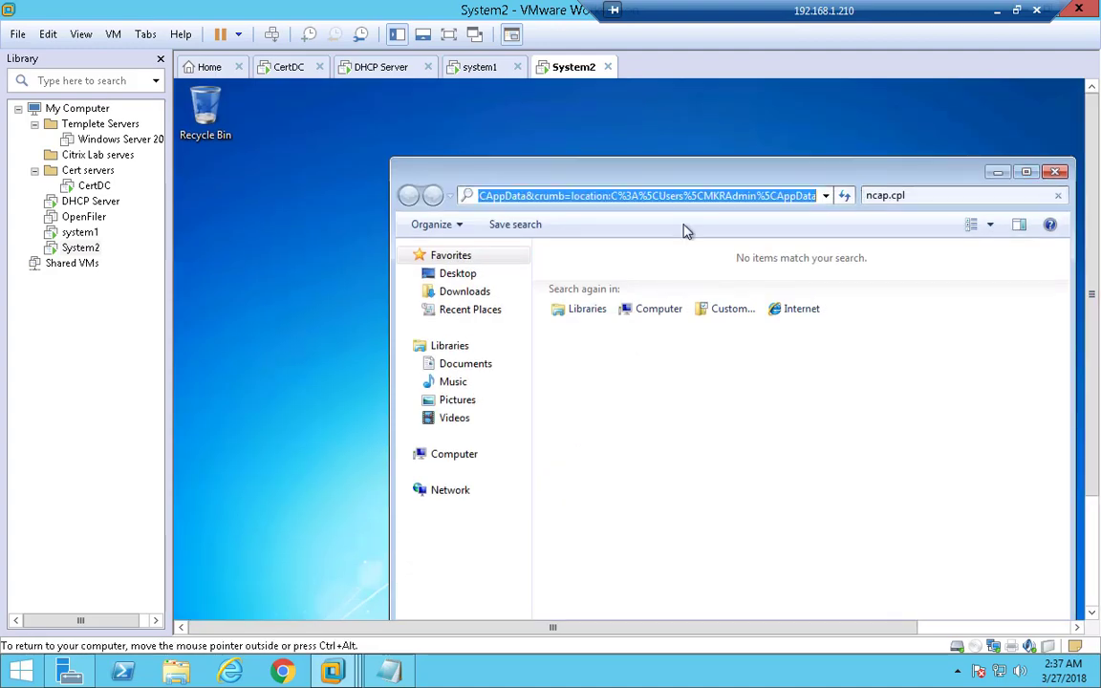
{"action": "type", "text": "ncpa.cpl"}
{"action": "key", "text": "Return"}
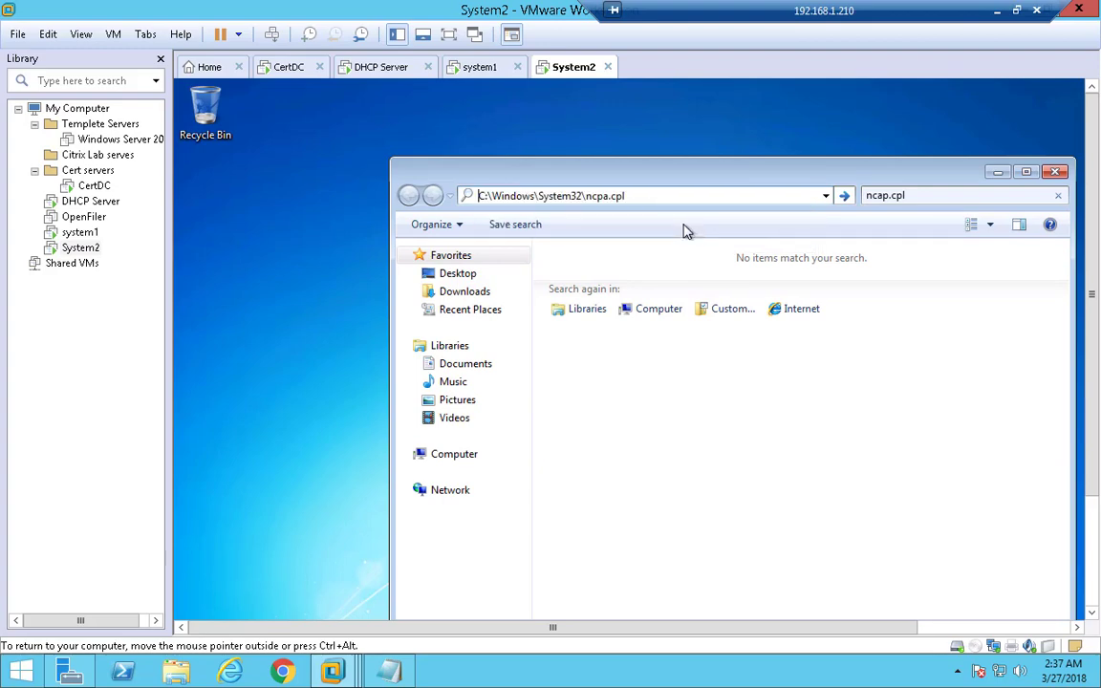
Check the Local Area Connection details: IPv4 192.168.1.27 leased from 192.168.1.40
{"action": "right_click", "coordinate": [483, 277]}
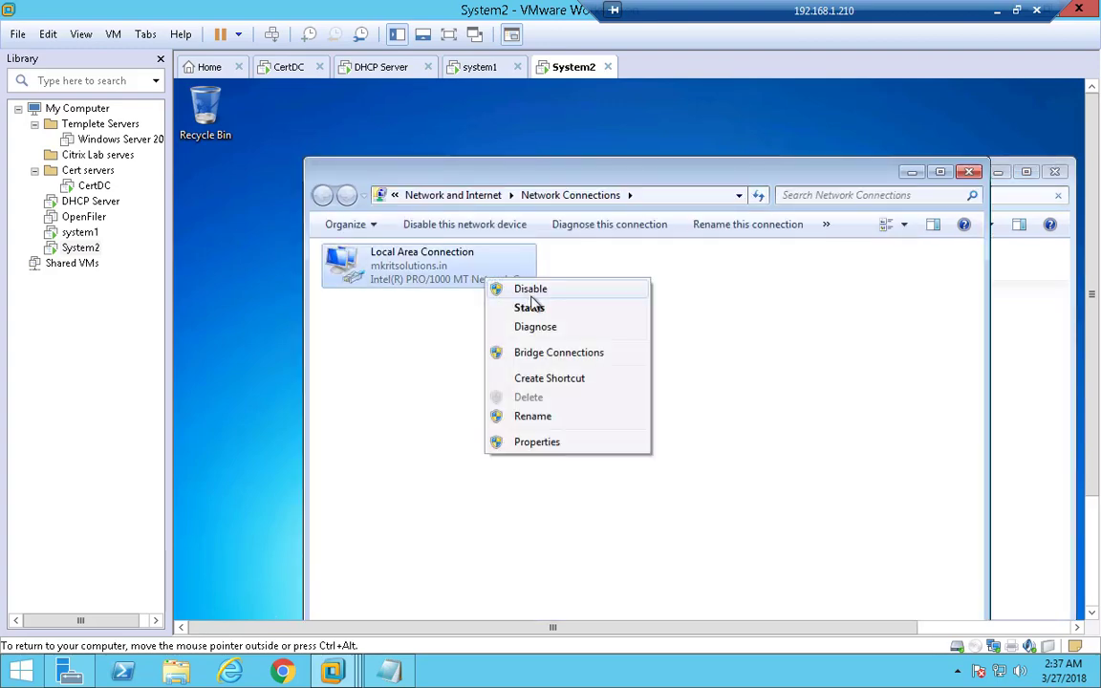
{"action": "left_click", "coordinate": [536, 305]}
{"action": "left_click", "coordinate": [628, 403]}
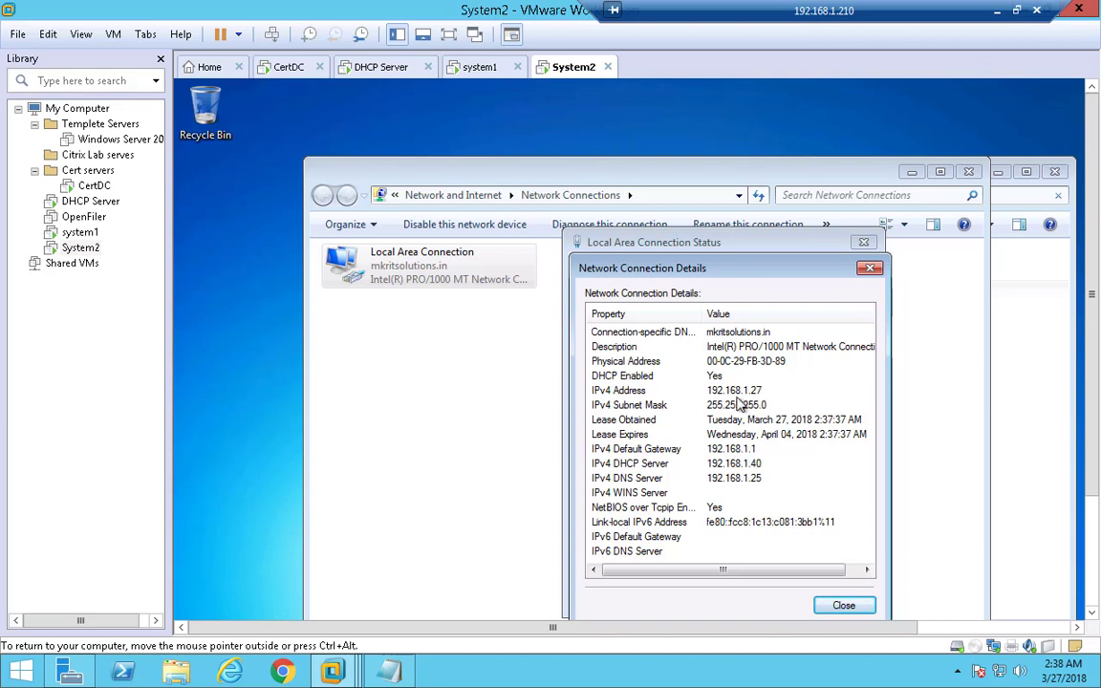
{"action": "left_click", "coordinate": [738, 398]}
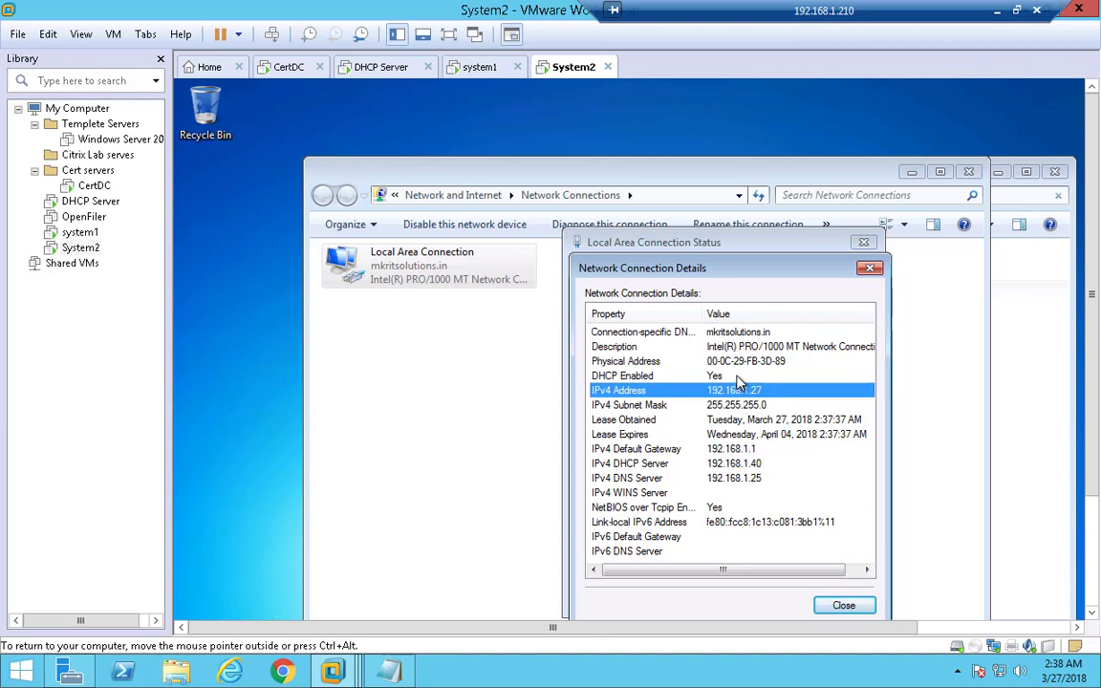
{"action": "left_click", "coordinate": [86, 250]}
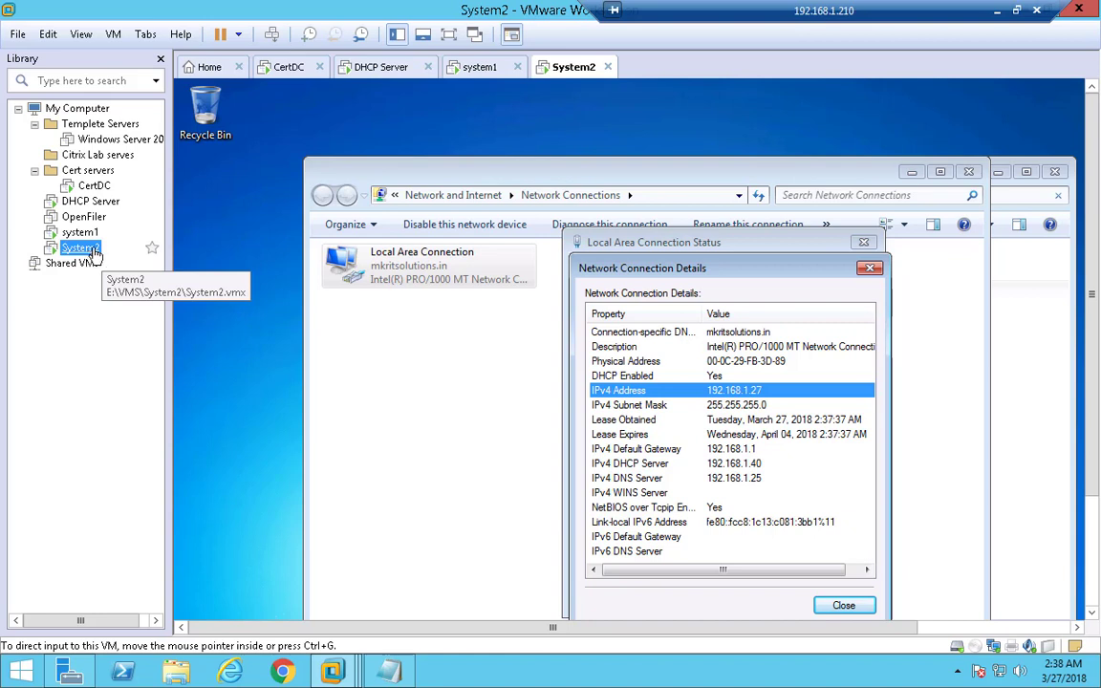
Sign in to system1 with its account password
{"action": "left_click", "coordinate": [80, 232]}
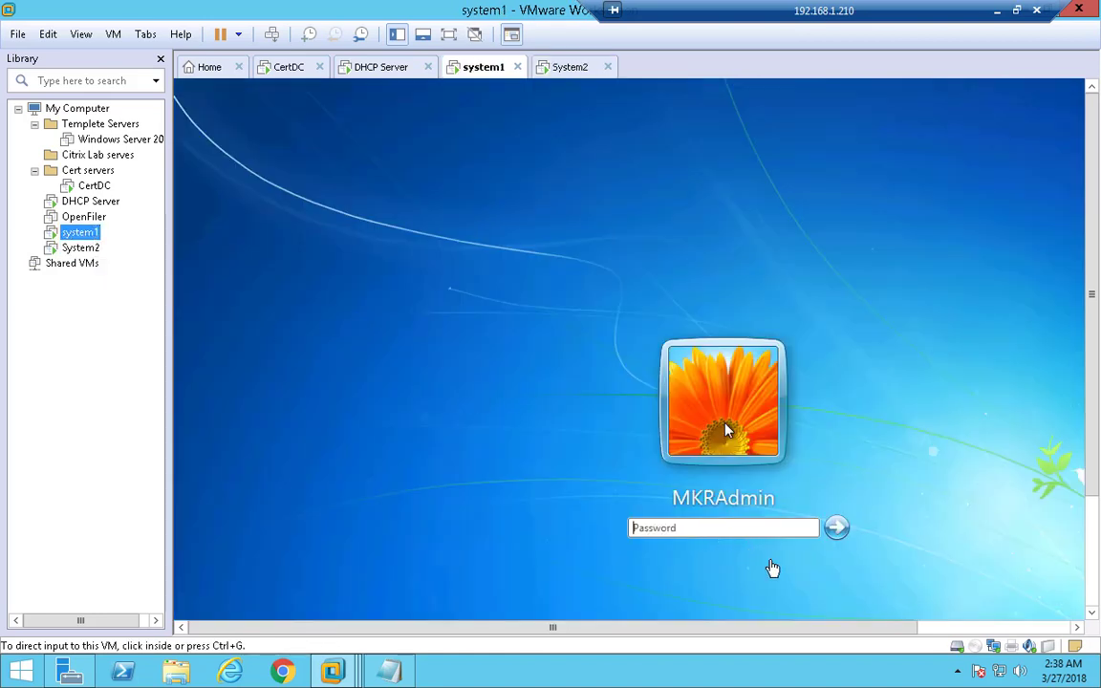
{"action": "left_click", "coordinate": [721, 526]}
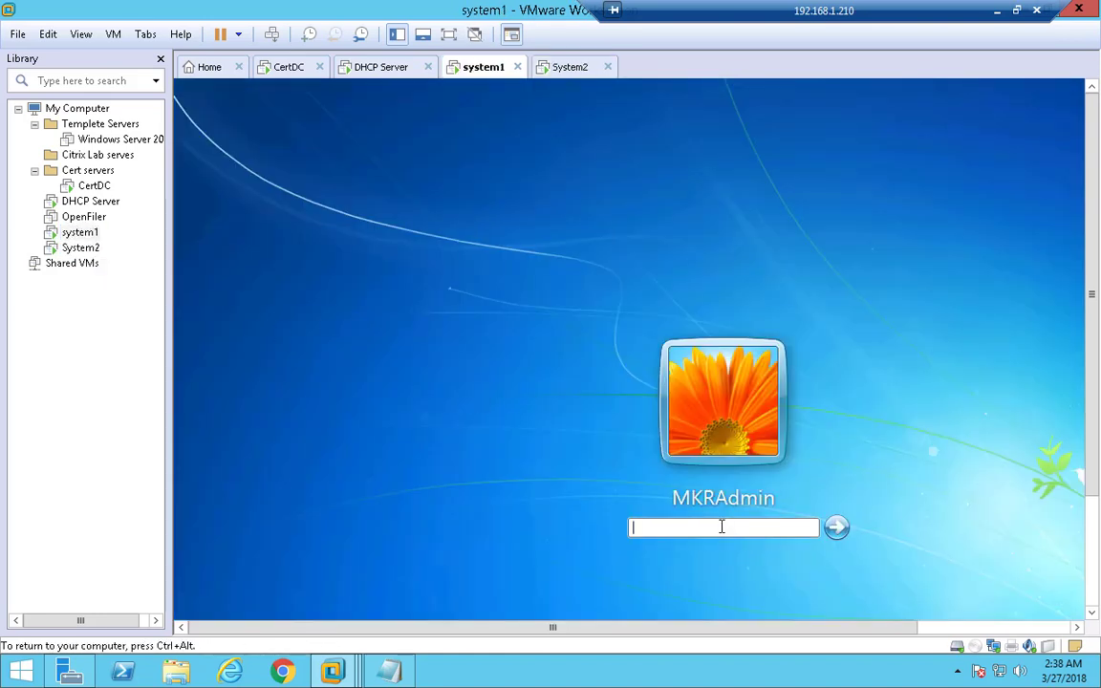
{"action": "type", "text": "••••"}
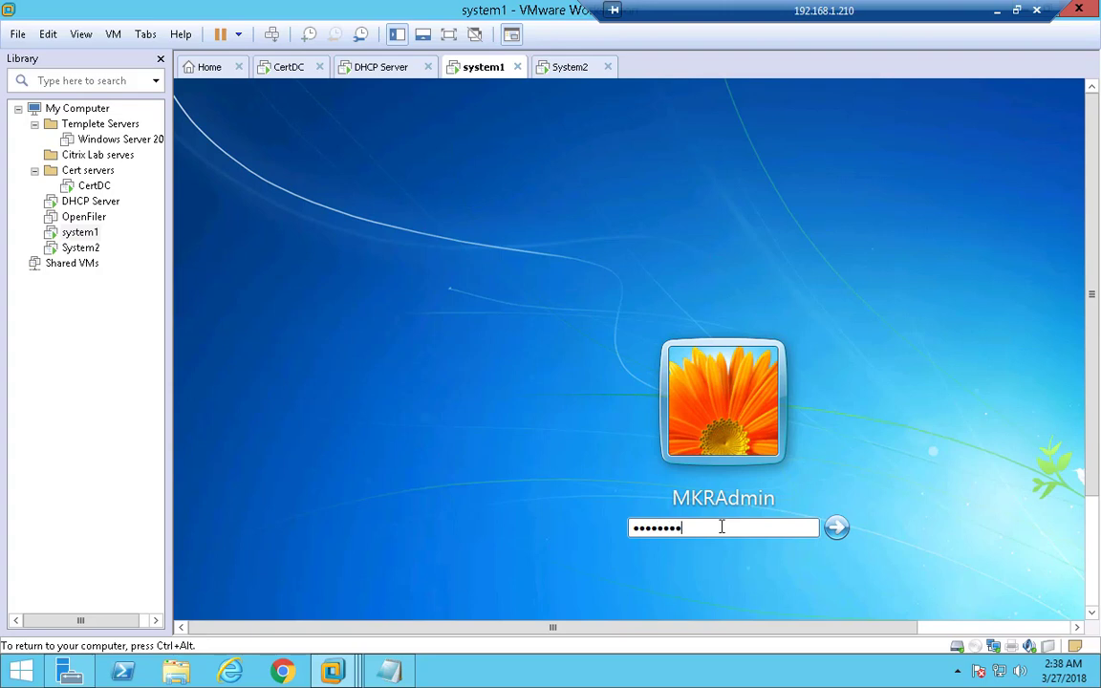
{"action": "key", "text": "Return"}
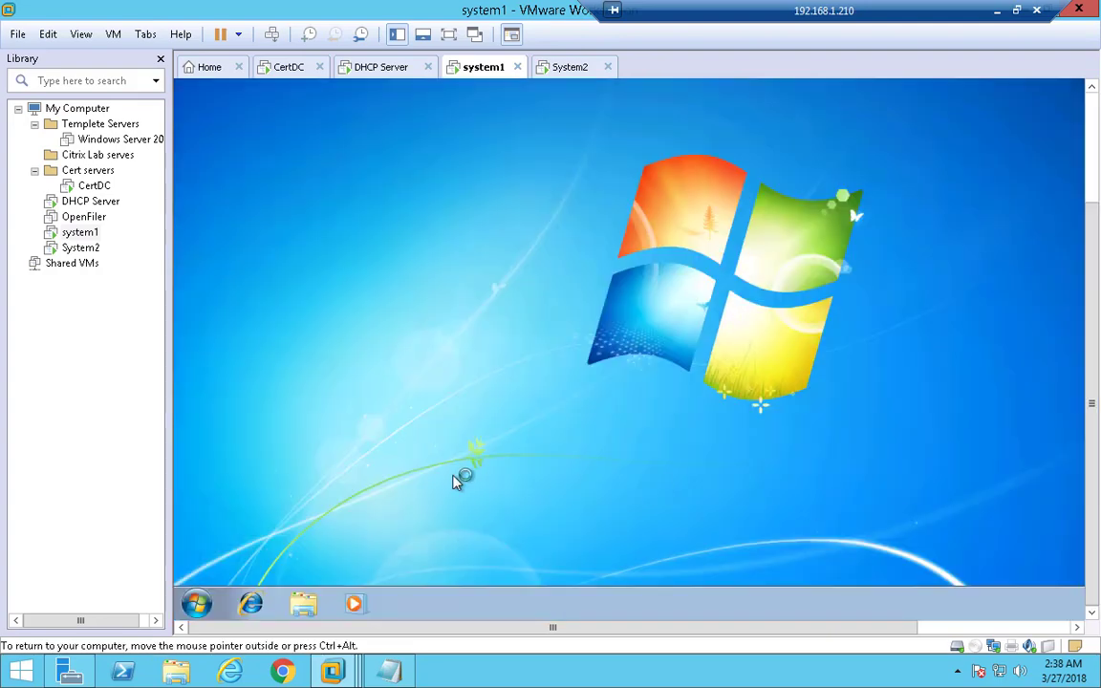
Confirm system1's lease of 192.168.1.26 in the connection details via ncpa.cpl, then close them
{"action": "left_click", "coordinate": [195, 603]}
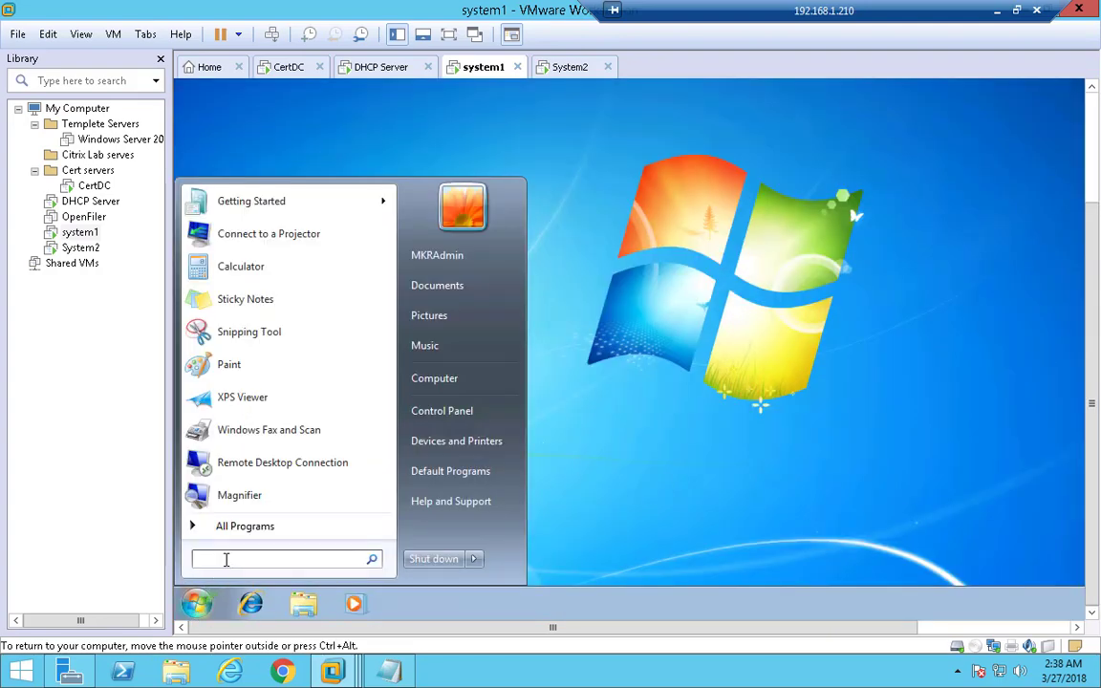
{"action": "type", "text": "ncpa.cpl"}
{"action": "key", "text": "Return"}
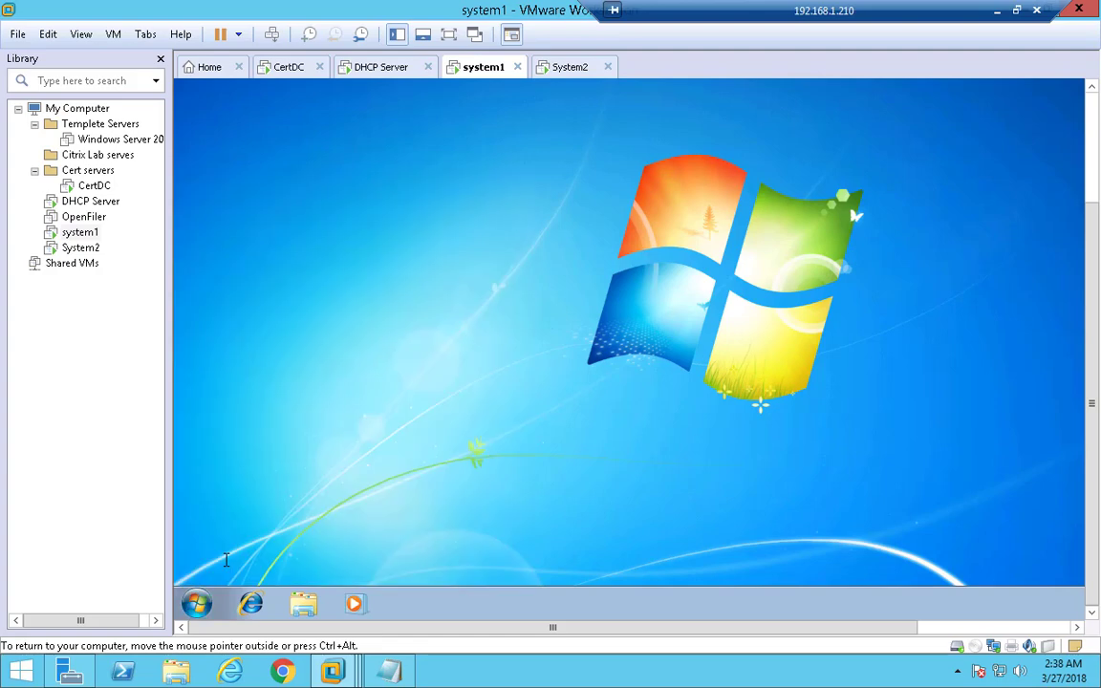
{"action": "right_click", "coordinate": [519, 121]}
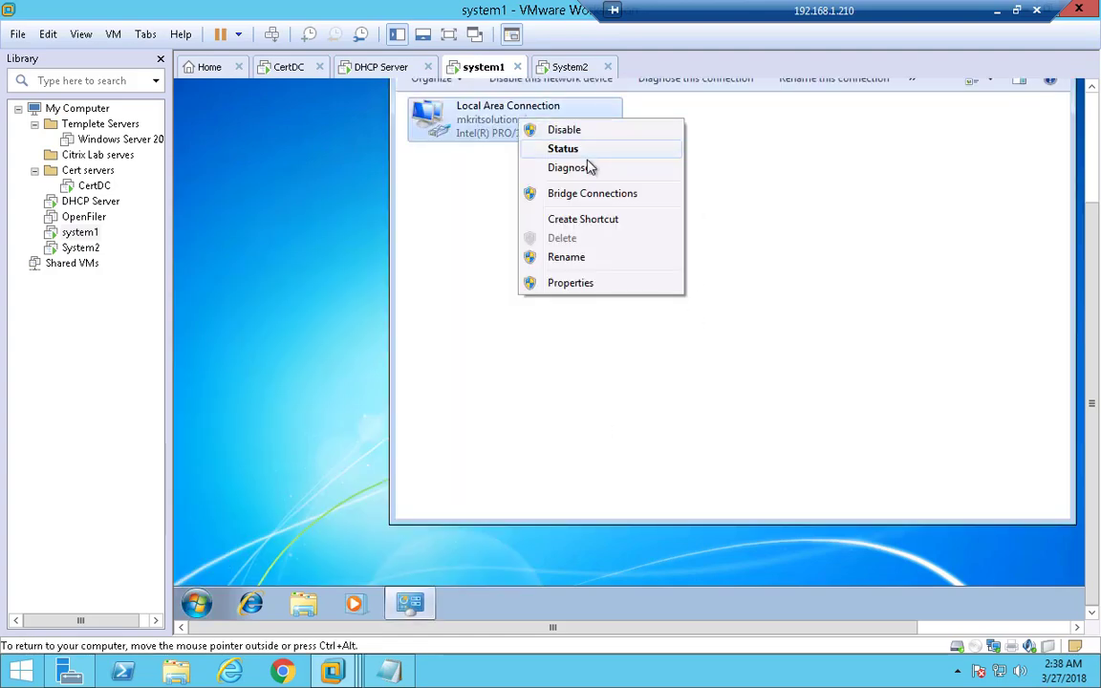
{"action": "left_click", "coordinate": [566, 149]}
{"action": "left_click", "coordinate": [624, 257]}
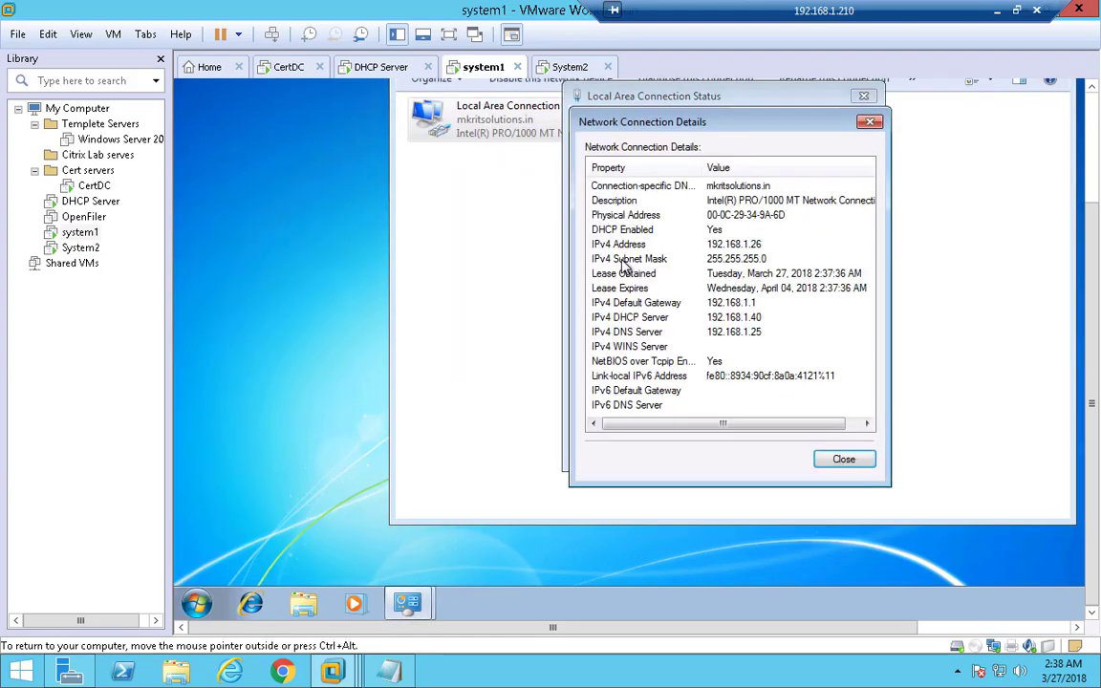
{"action": "left_click", "coordinate": [870, 123]}
{"action": "left_click", "coordinate": [864, 97]}
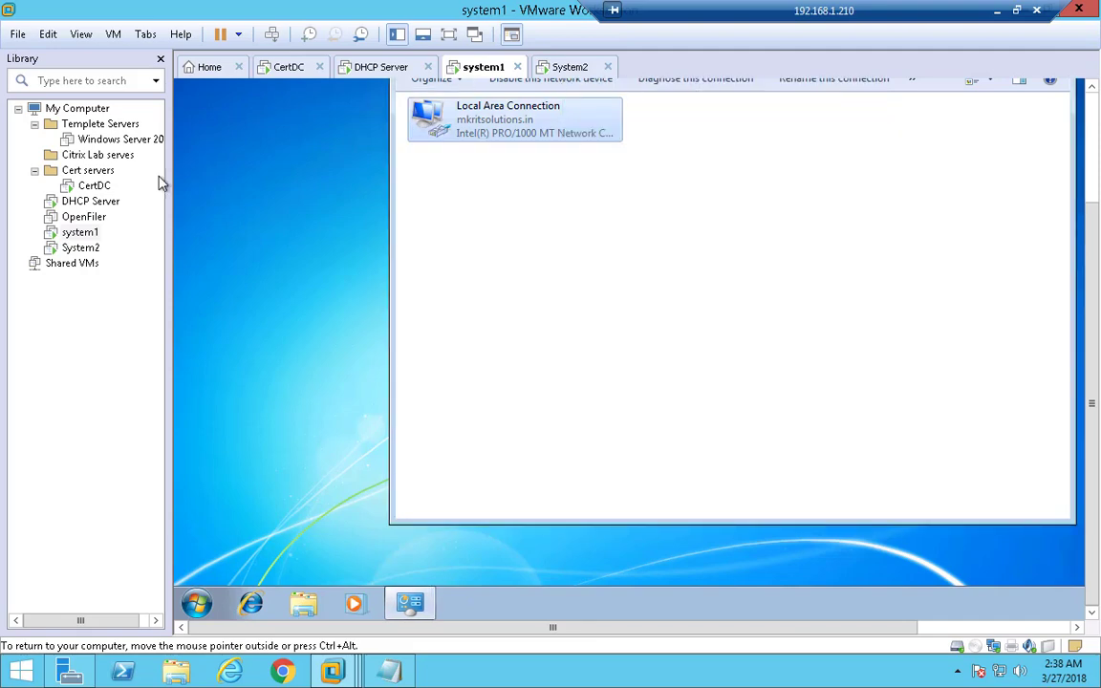
Review policy1 and Policy2 ranges on the DHCP Server VM
{"action": "left_click", "coordinate": [92, 201]}
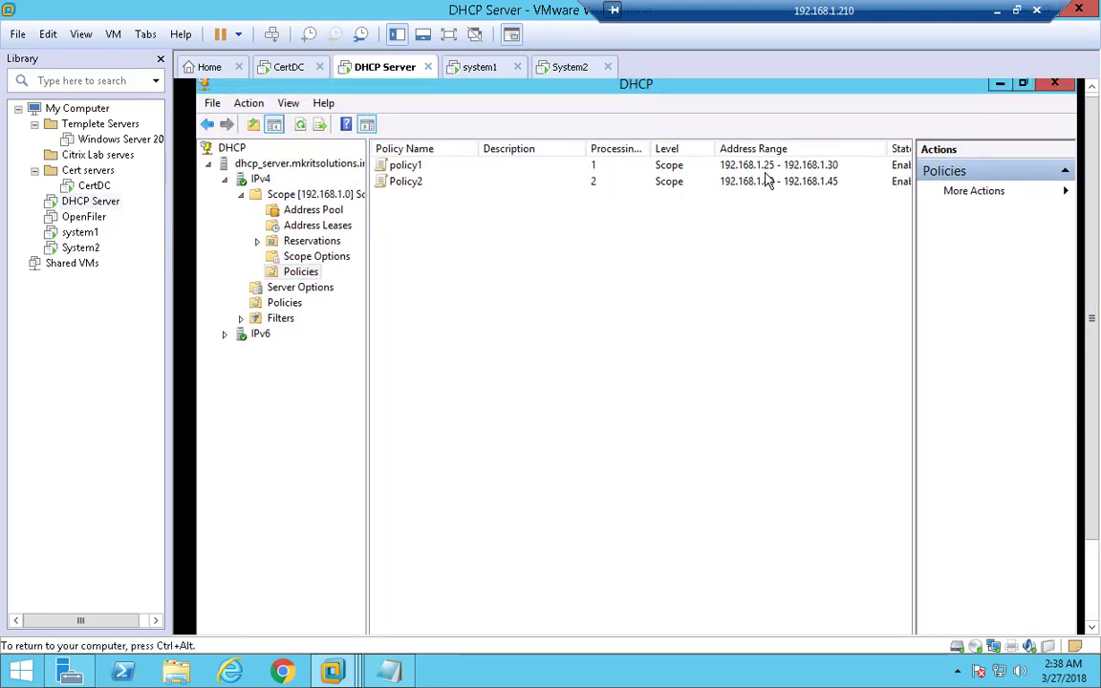
{"action": "left_click", "coordinate": [761, 168]}
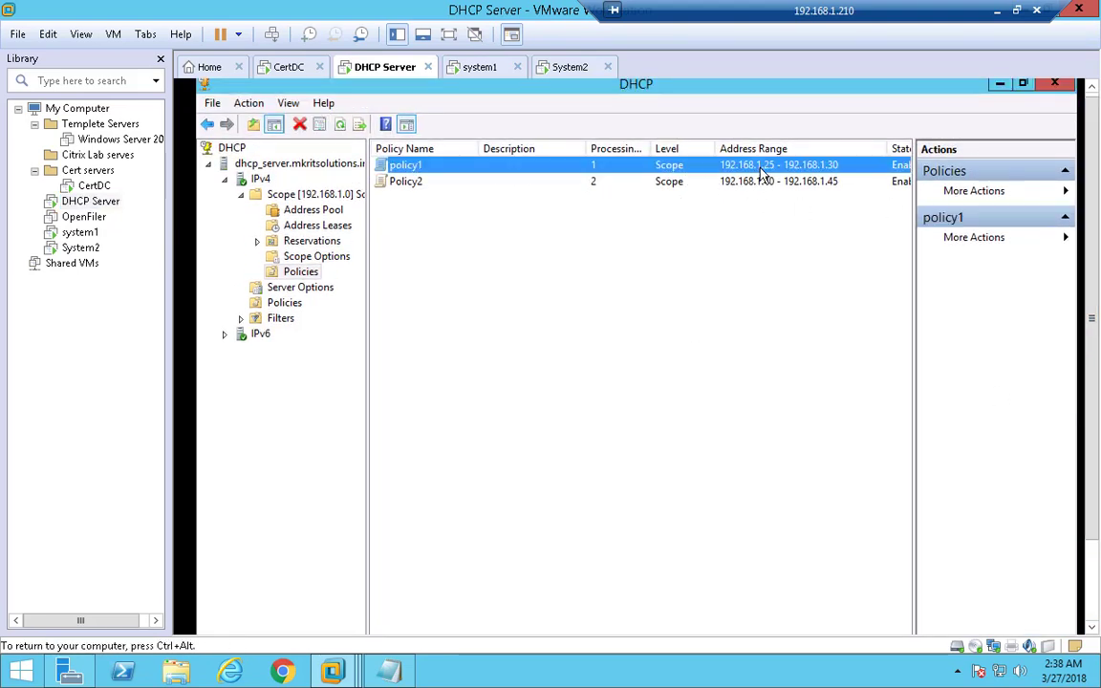
{"action": "left_click", "coordinate": [403, 185]}
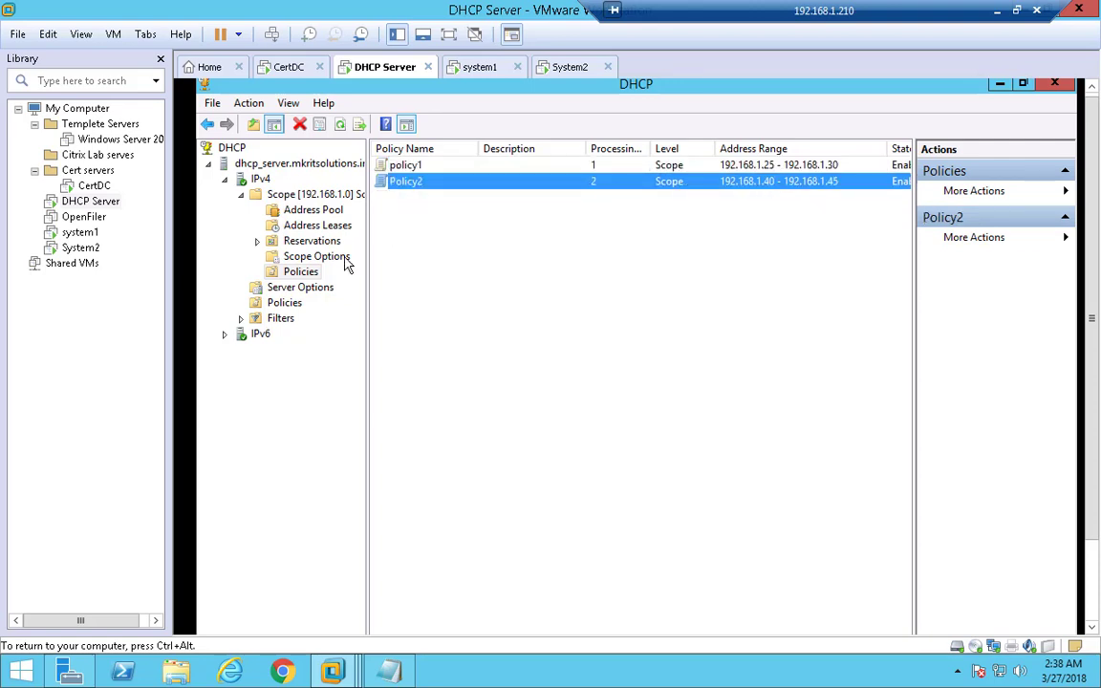
Close System2's network details and connection status dialogs
{"action": "right_click", "coordinate": [92, 250]}
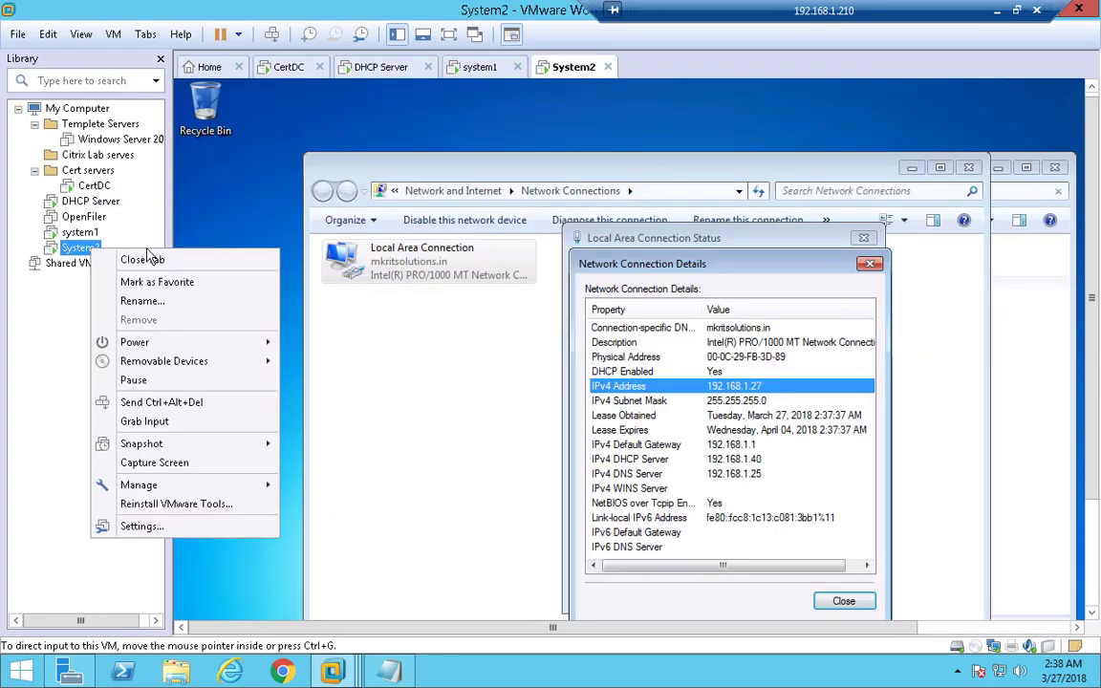
{"action": "left_click", "coordinate": [463, 355]}
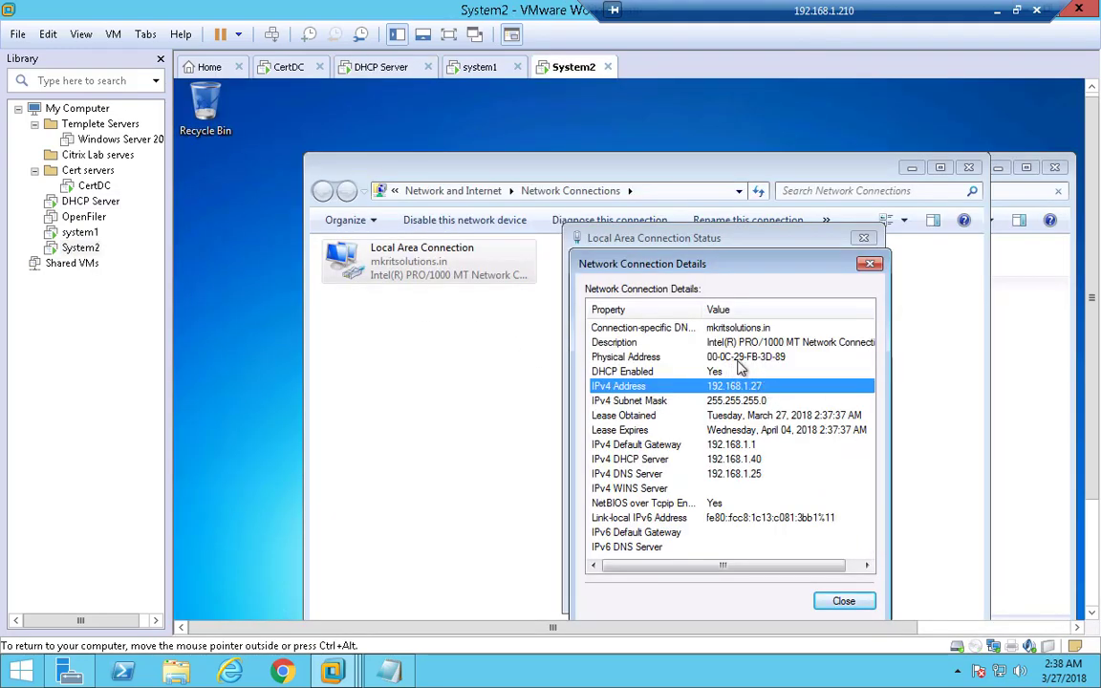
{"action": "left_click", "coordinate": [869, 264]}
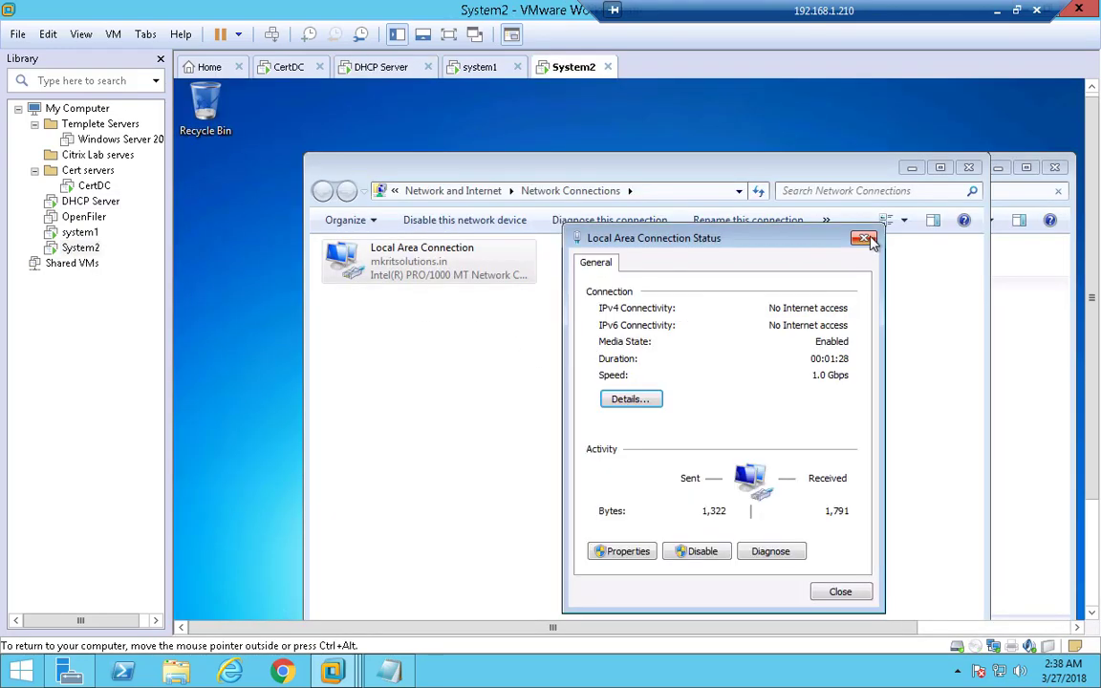
{"action": "left_click", "coordinate": [863, 238]}
Generate a new Network Adapter MAC address (00:50:56:2F:BD:DC) for System2 and accept it
{"action": "right_click", "coordinate": [101, 256]}
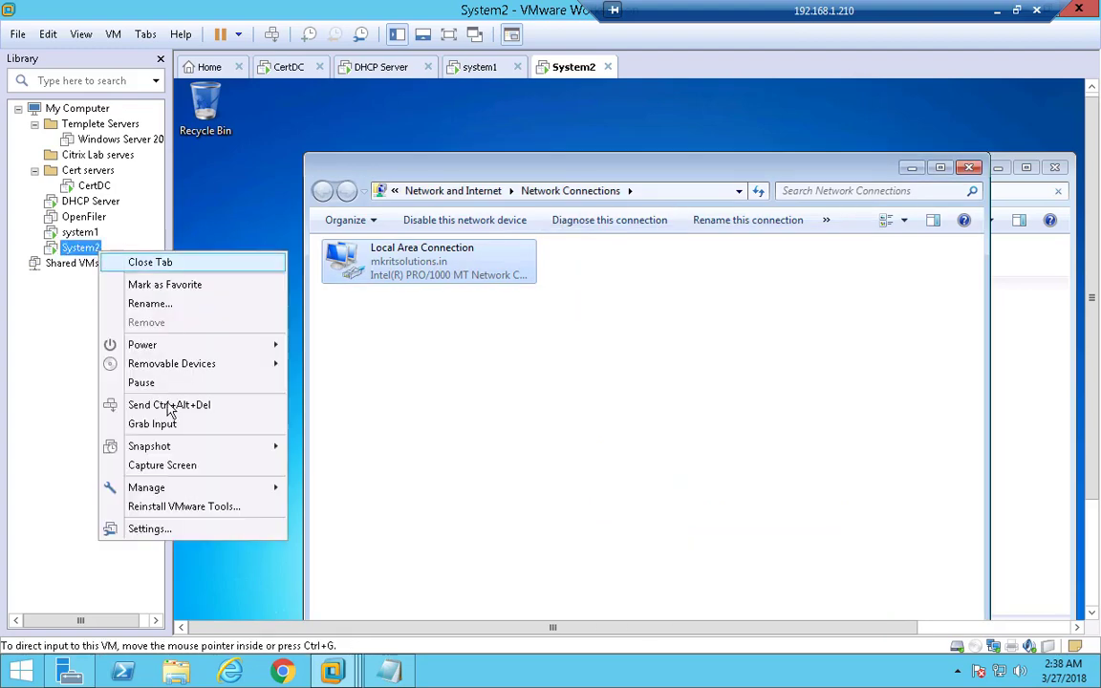
{"action": "left_click", "coordinate": [158, 527]}
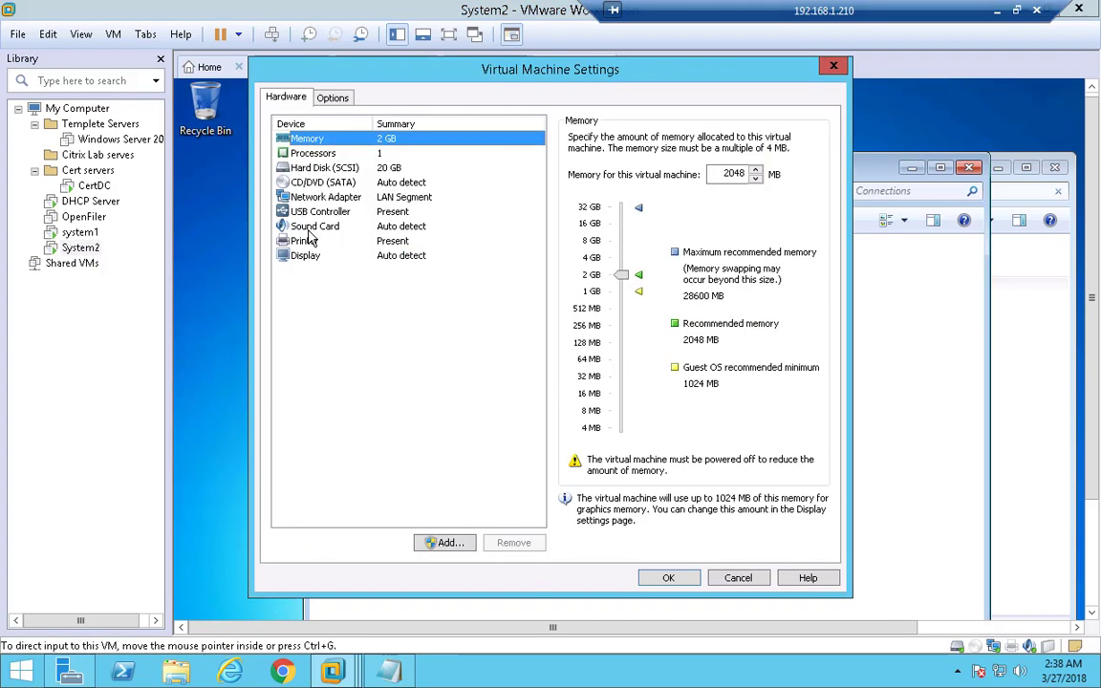
{"action": "left_click", "coordinate": [298, 196]}
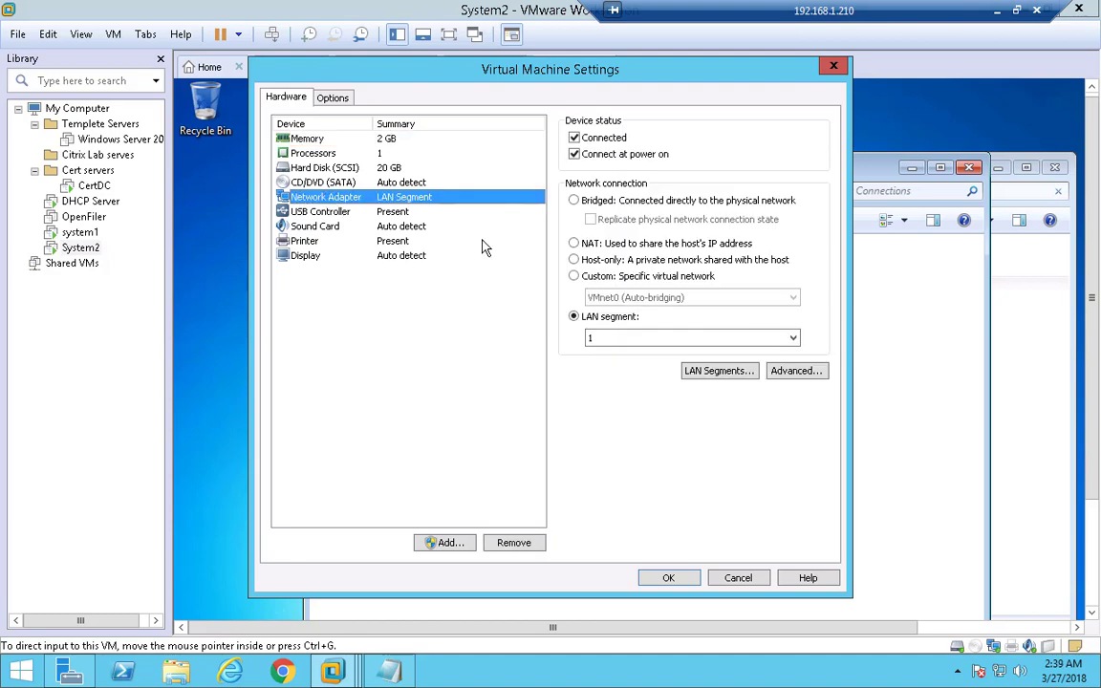
{"action": "left_click", "coordinate": [799, 375]}
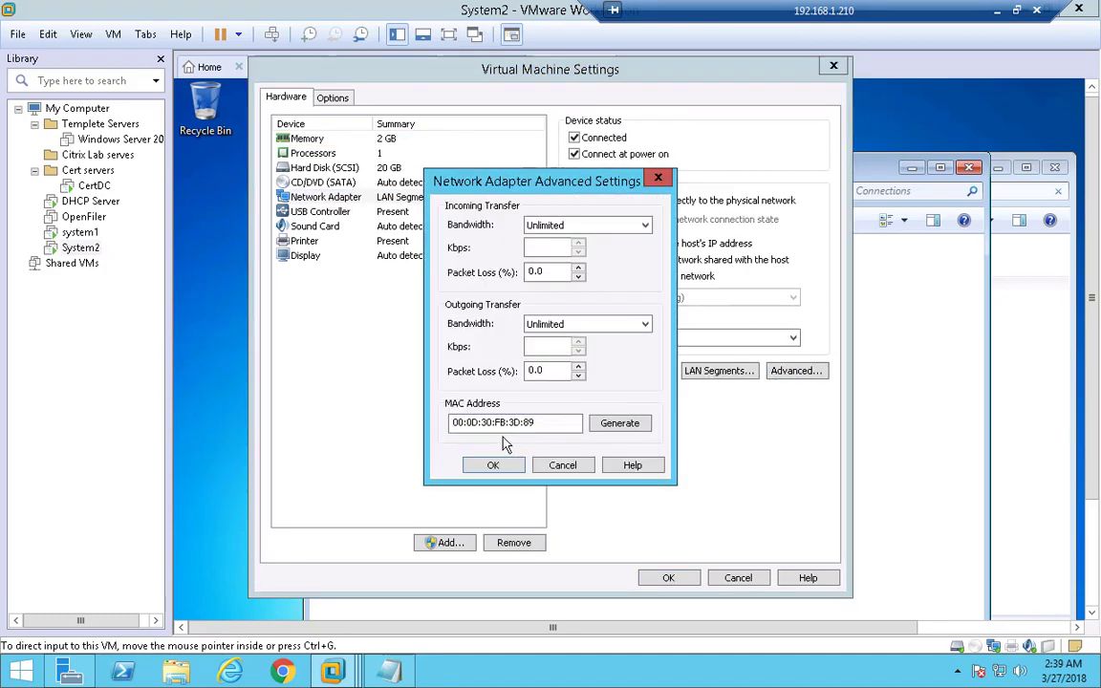
{"action": "left_click", "coordinate": [618, 425]}
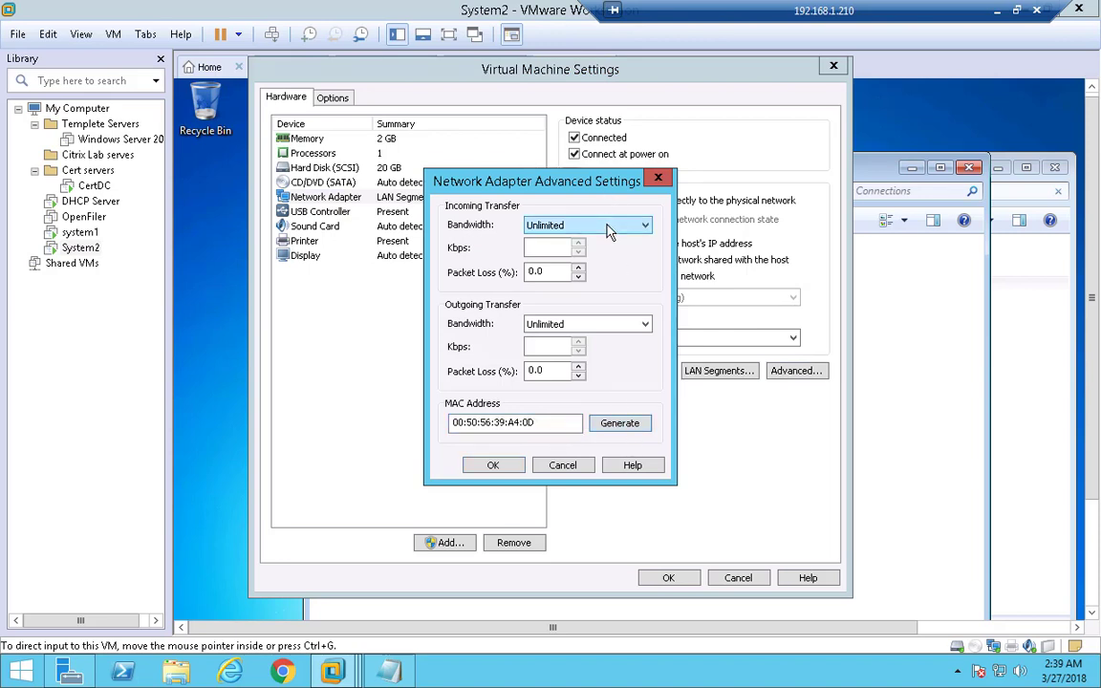
{"action": "left_click", "coordinate": [616, 427]}
{"action": "left_click_drag", "start_coordinate": [492, 427], "coordinate": [408, 423]}
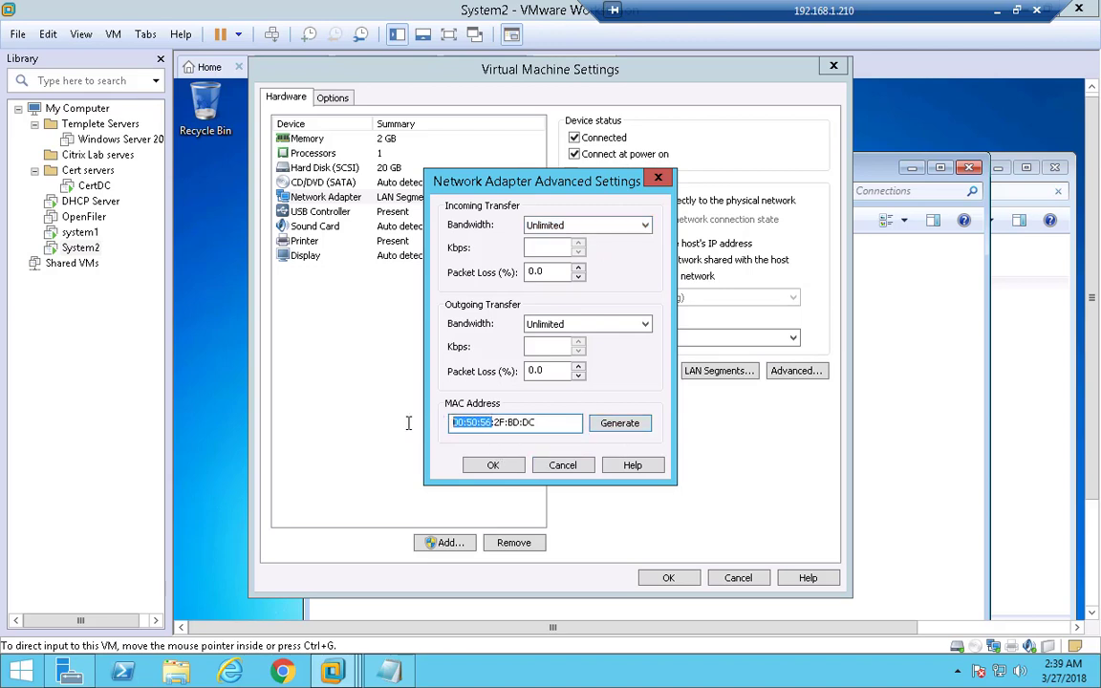
{"action": "left_click", "coordinate": [496, 466]}
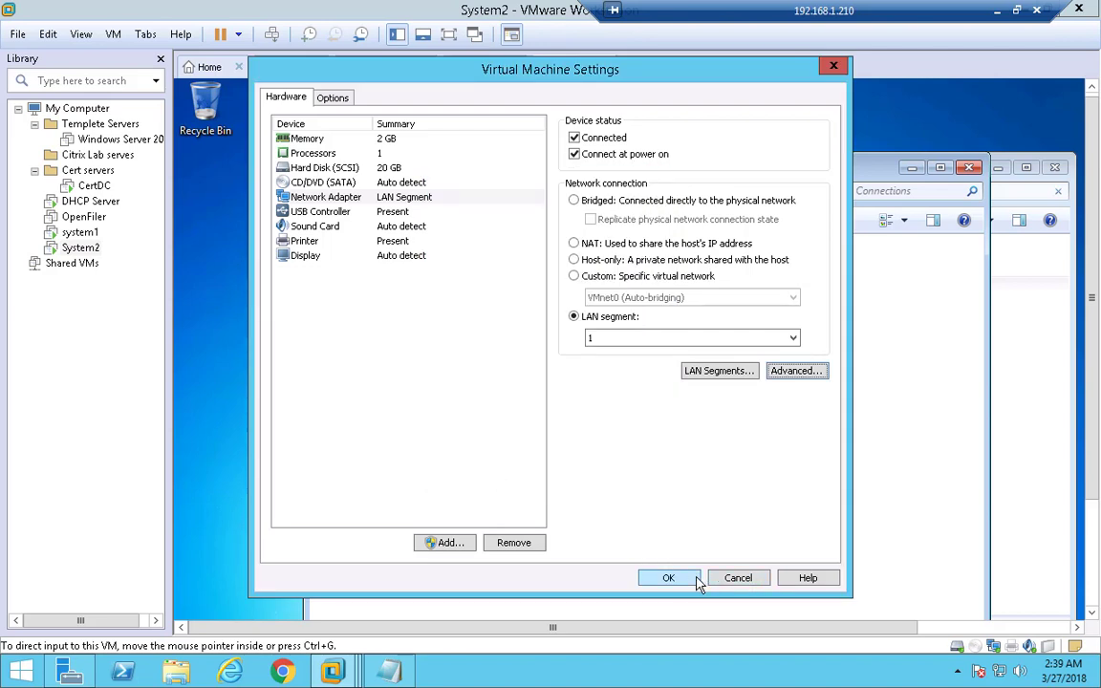
Save System2's VM settings and check the connection details, showing lease 192.168.1.27
{"action": "left_click", "coordinate": [684, 583]}
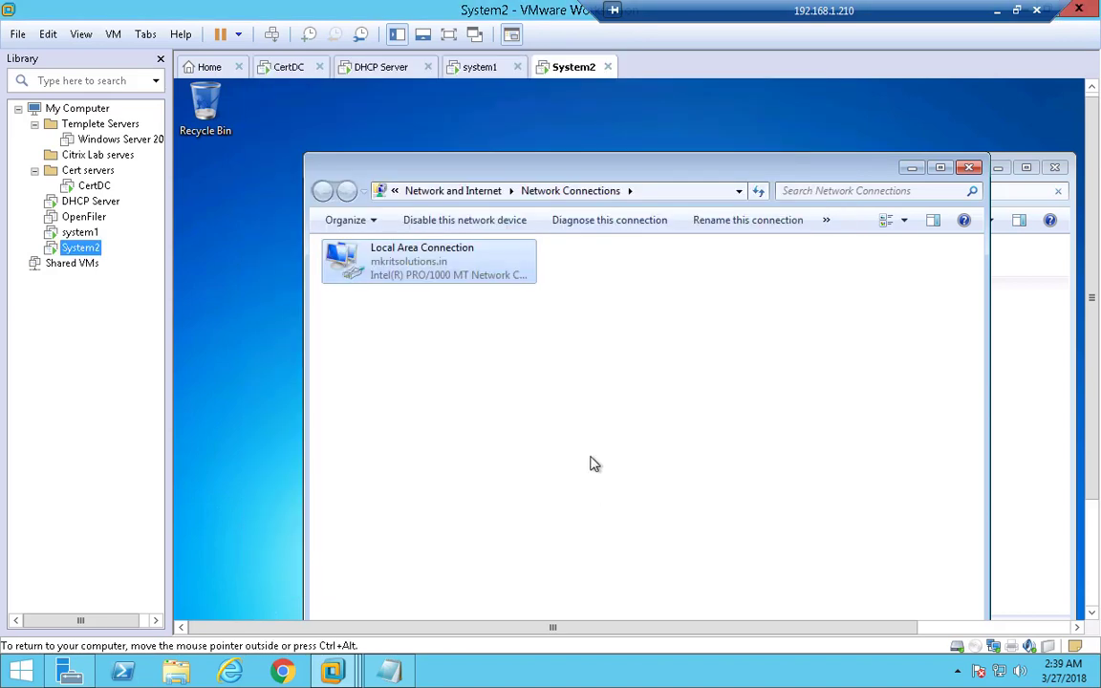
{"action": "left_click", "coordinate": [420, 271]}
{"action": "right_click", "coordinate": [420, 270]}
{"action": "left_click", "coordinate": [473, 294]}
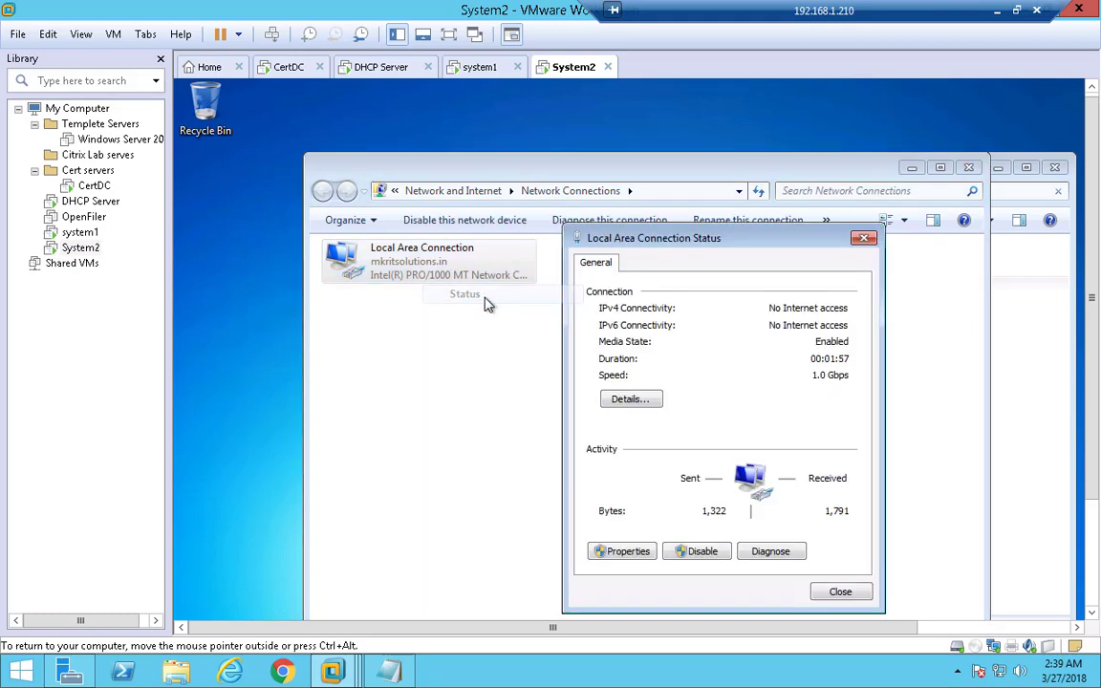
{"action": "left_click", "coordinate": [630, 399]}
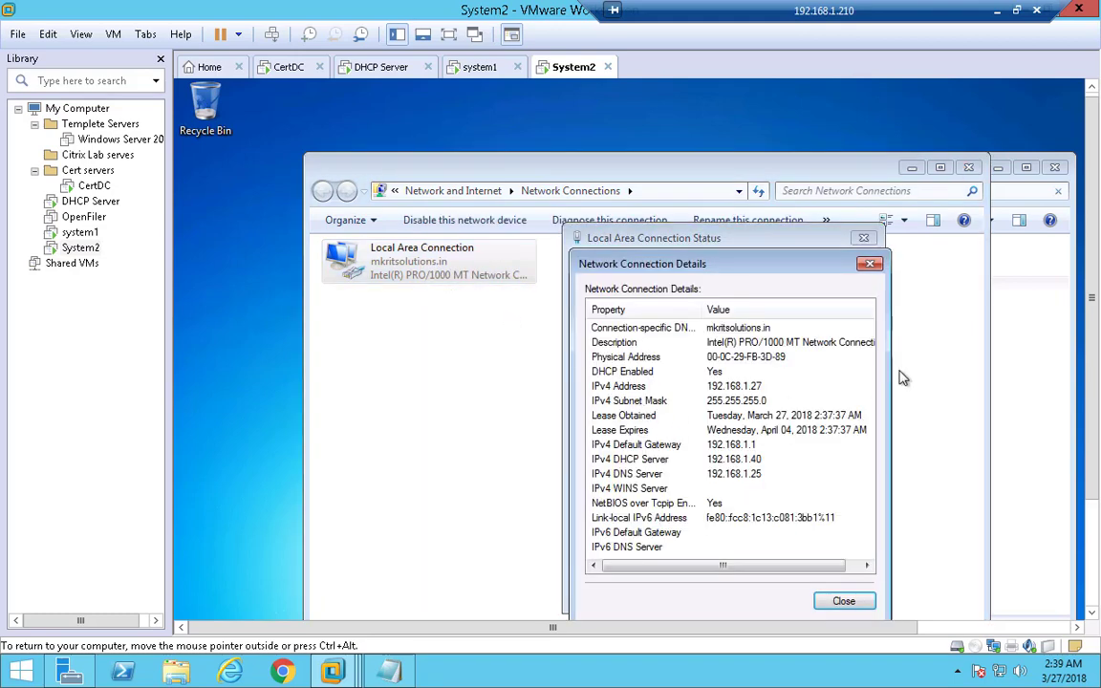
{"action": "left_click", "coordinate": [862, 255]}
{"action": "left_click", "coordinate": [860, 246]}
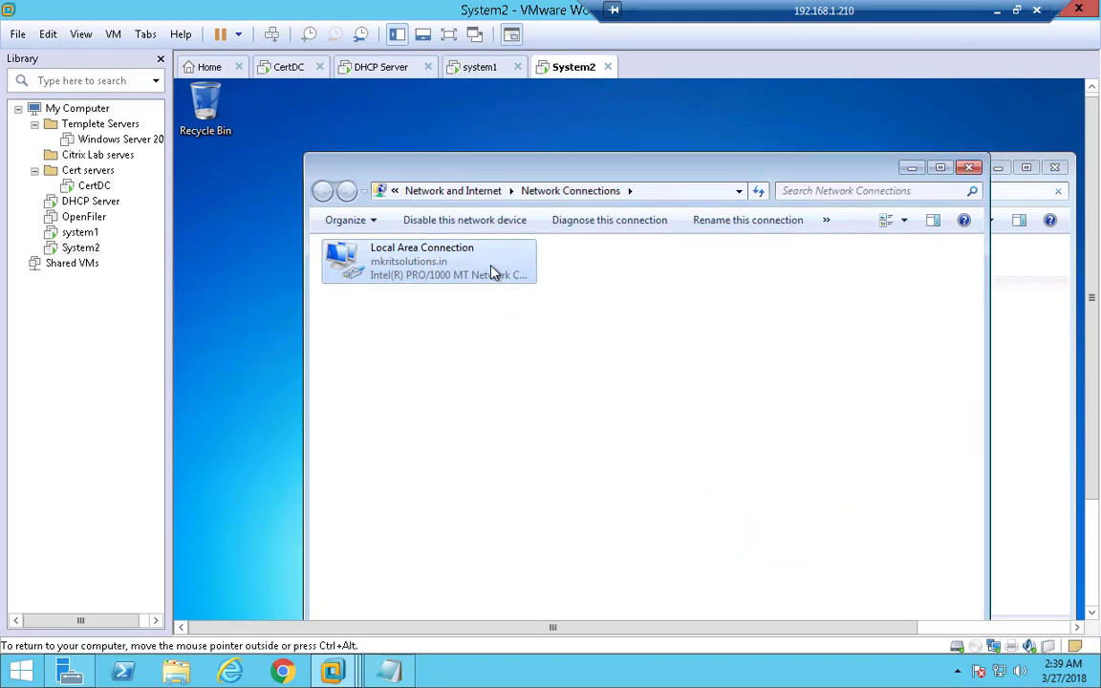
Disable and re-enable Local Area Connection, then confirm the lease is still 192.168.1.27
{"action": "right_click", "coordinate": [492, 271]}
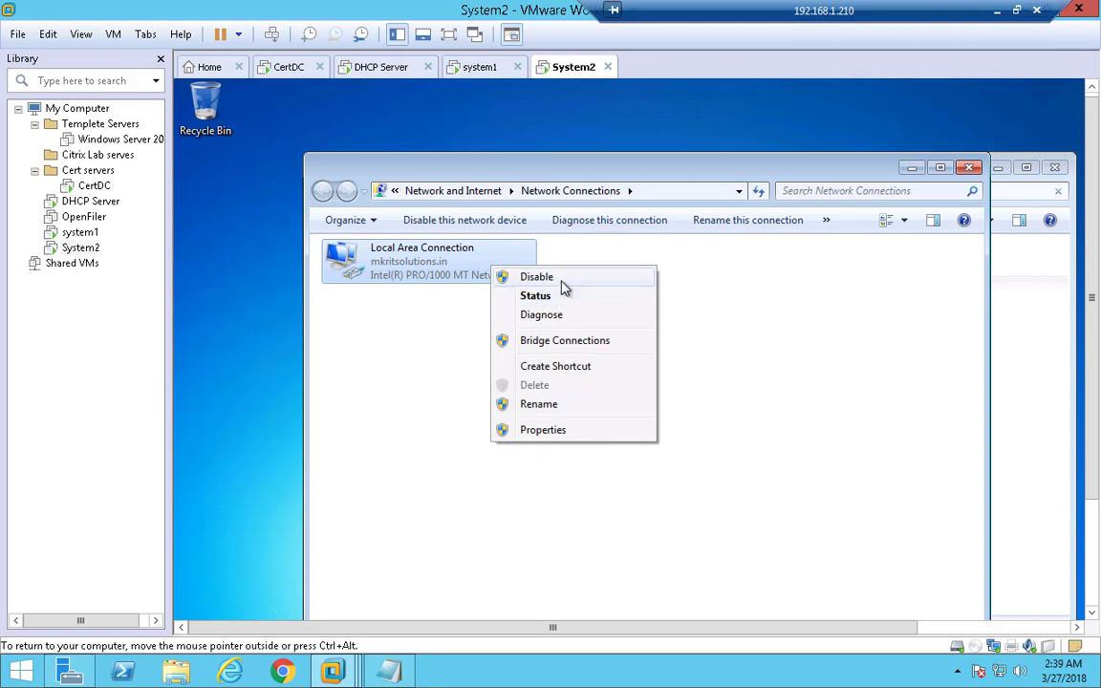
{"action": "left_click", "coordinate": [536, 277]}
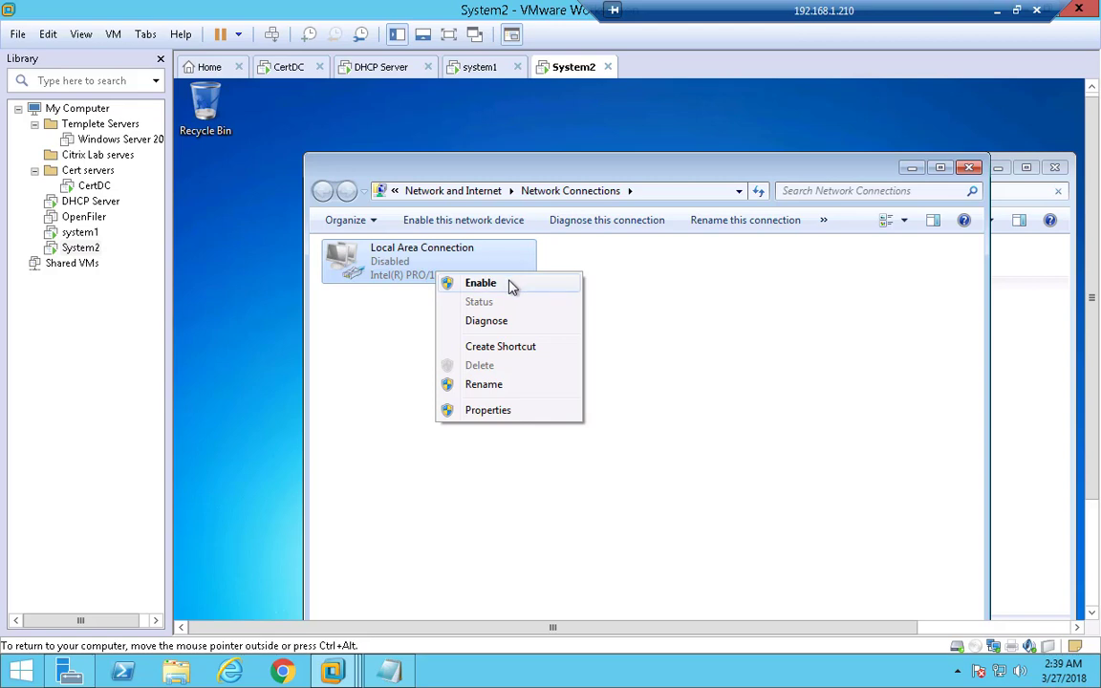
{"action": "left_click", "coordinate": [480, 282]}
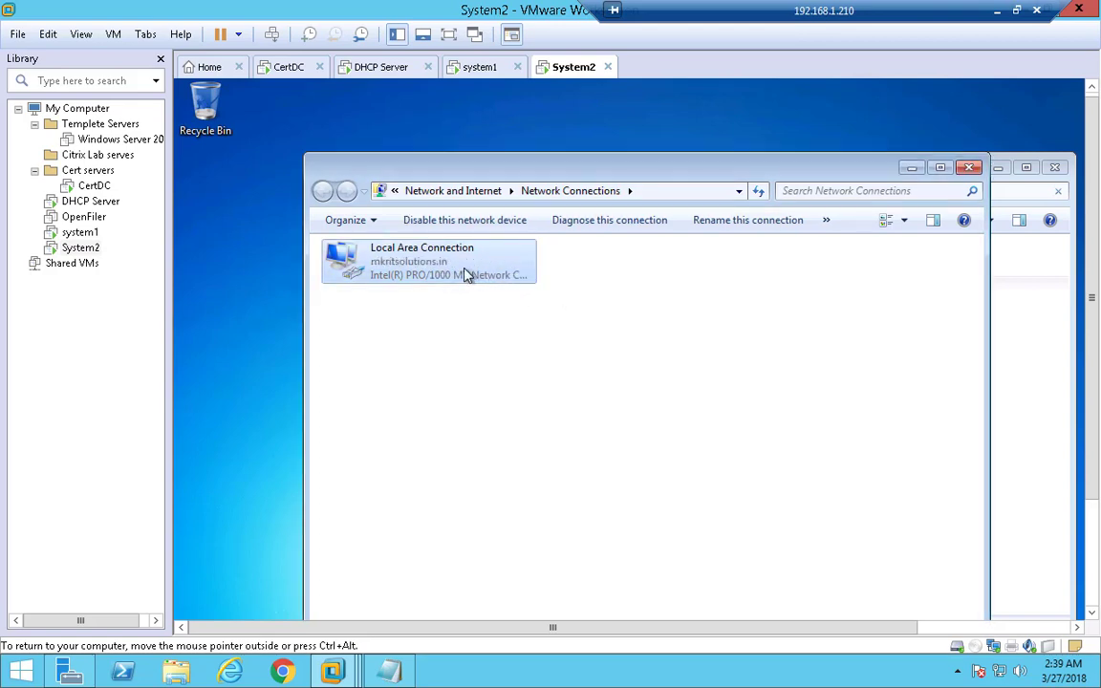
{"action": "right_click", "coordinate": [465, 275]}
{"action": "left_click", "coordinate": [570, 297]}
{"action": "left_click", "coordinate": [640, 401]}
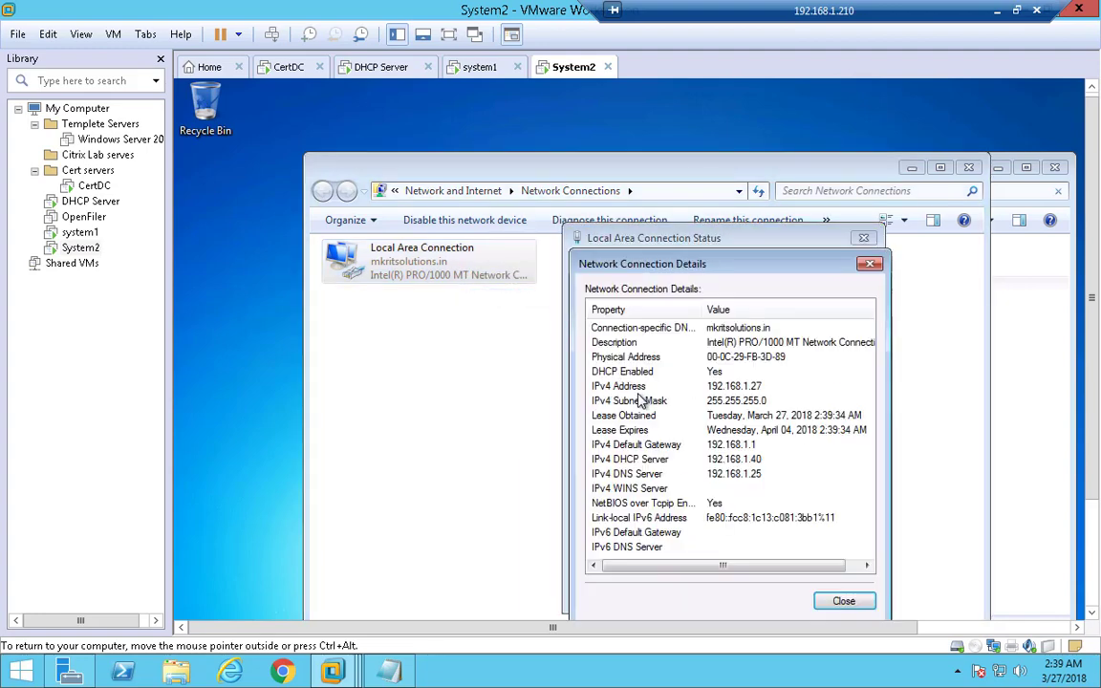
{"action": "left_click", "coordinate": [869, 265]}
Close the network windows and open Computer's system properties from the Start menu
{"action": "left_click", "coordinate": [863, 238]}
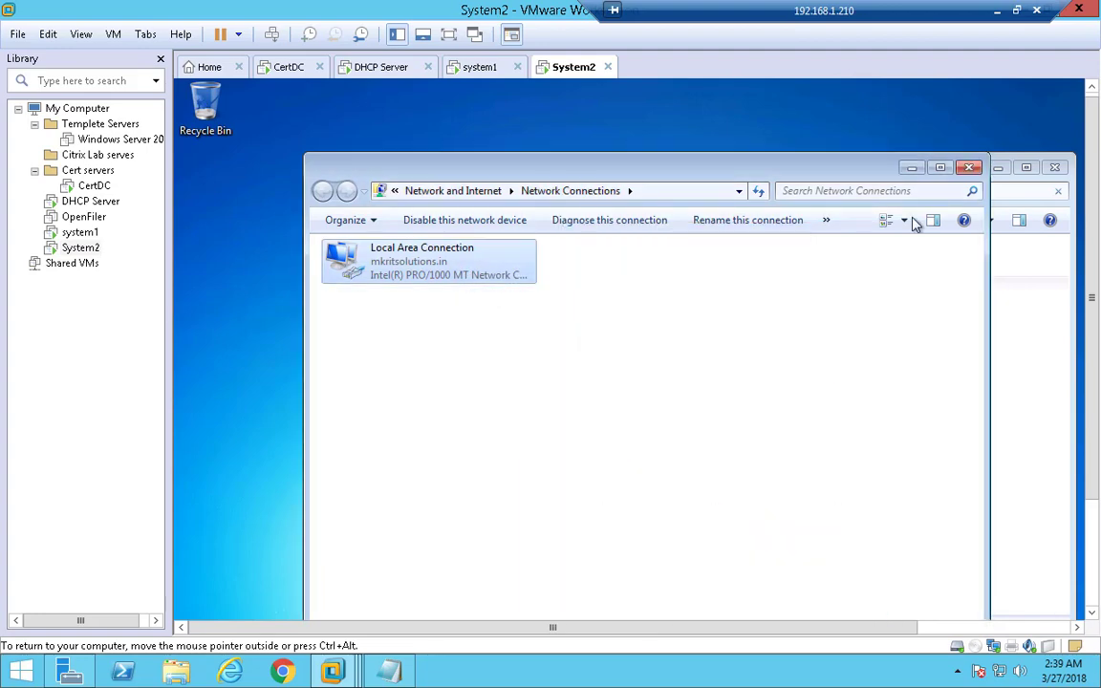
{"action": "left_click", "coordinate": [968, 167]}
{"action": "left_click_drag", "start_coordinate": [1089, 222], "coordinate": [1089, 327]}
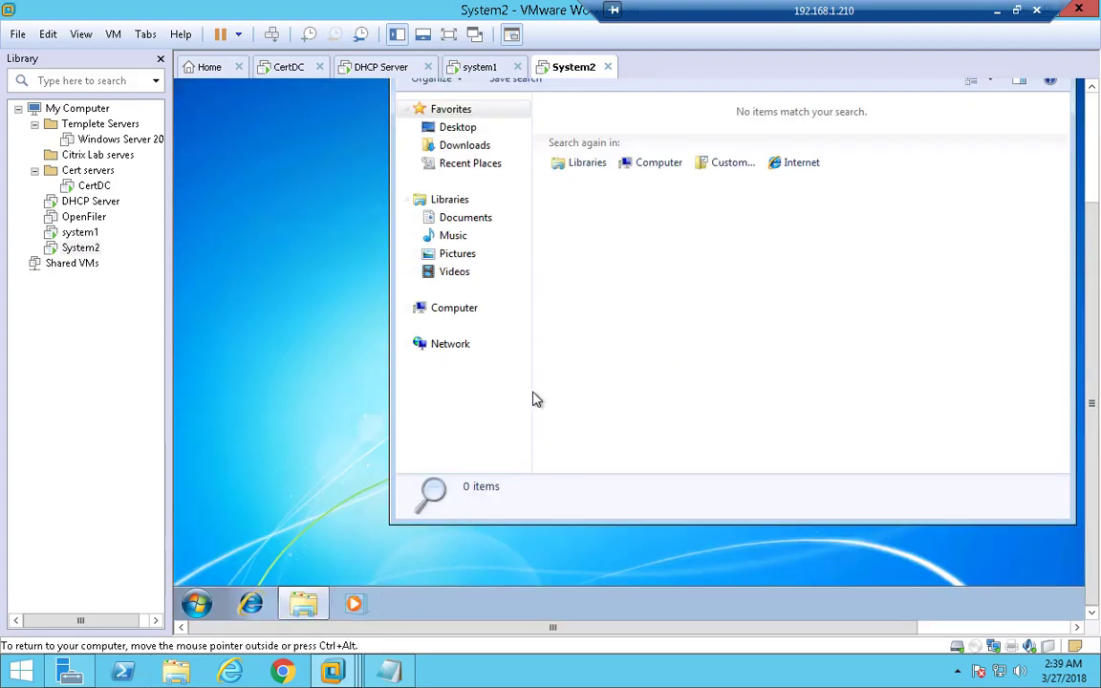
{"action": "left_click", "coordinate": [195, 603]}
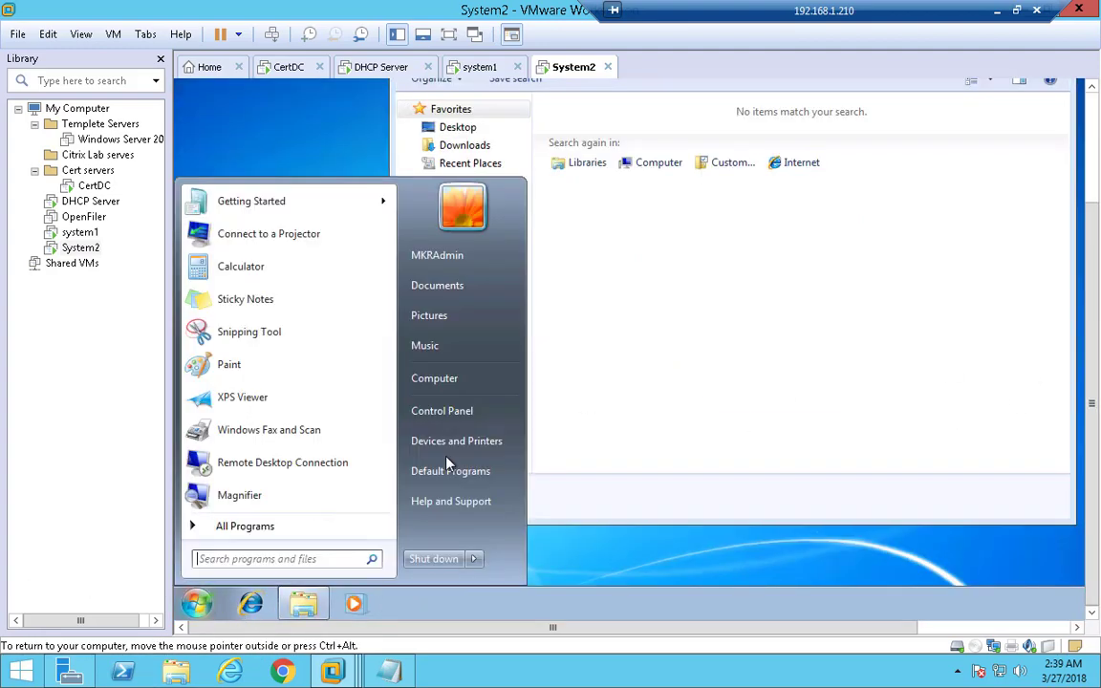
{"action": "right_click", "coordinate": [468, 380]}
{"action": "left_click", "coordinate": [545, 522]}
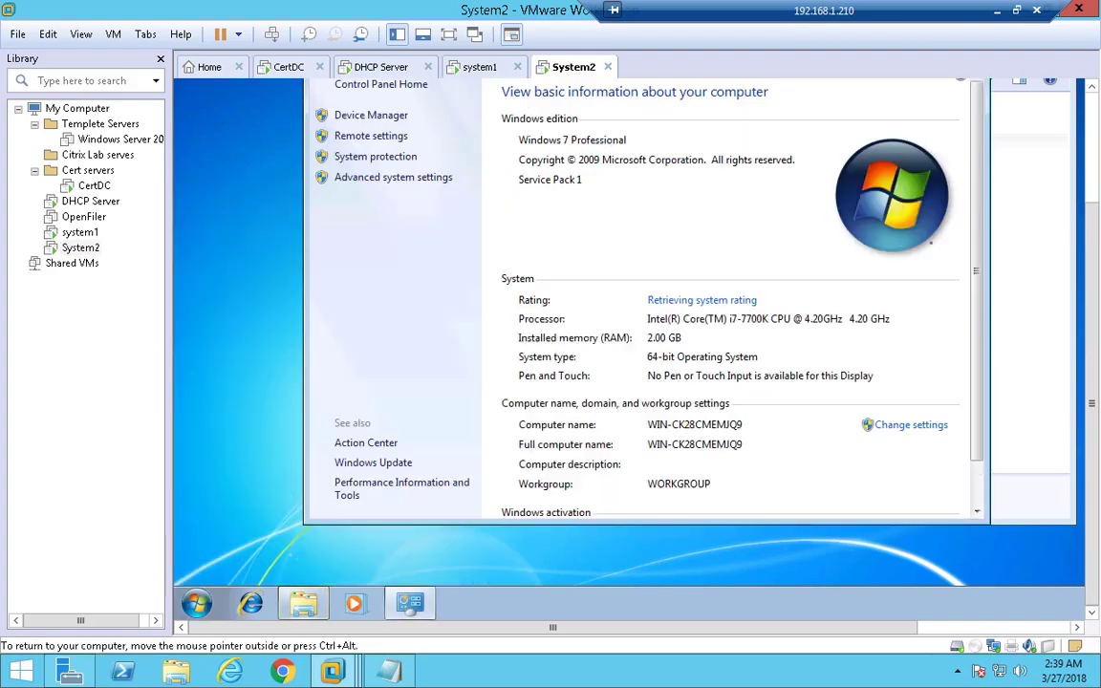
Uninstall the Intel PRO/1000 adapter in Device Manager and scan for hardware changes to reinstall it
{"action": "scroll", "coordinate": [1097, 417], "scroll_direction": "up", "scroll_amount": 3}
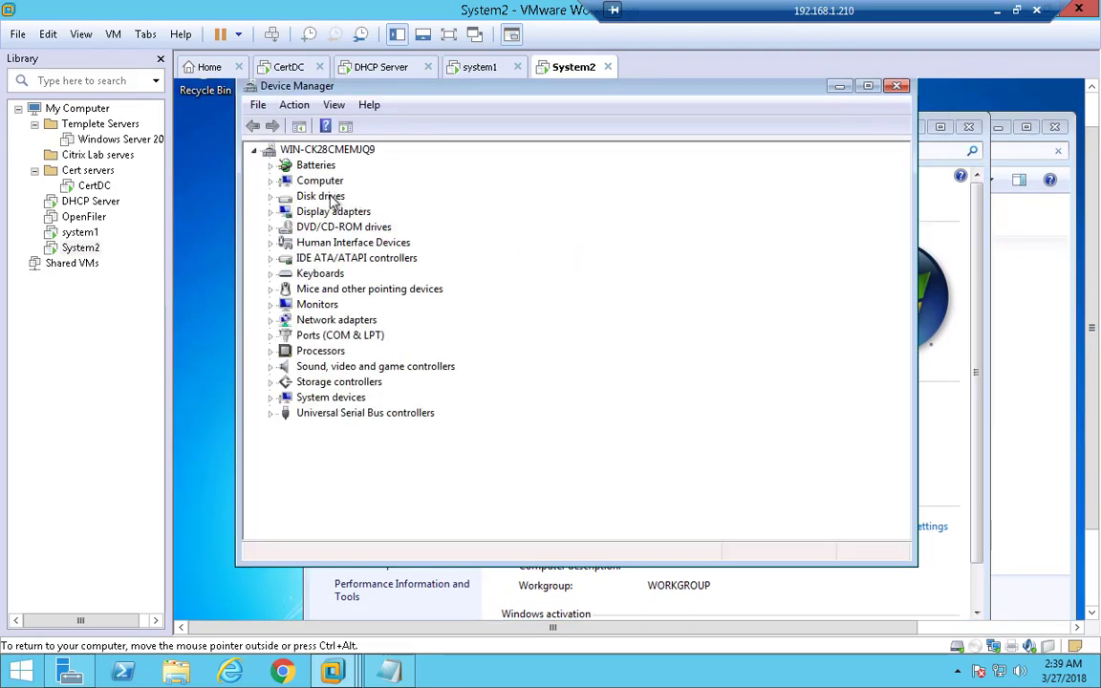
{"action": "double_click", "coordinate": [337, 319]}
{"action": "right_click", "coordinate": [361, 336]}
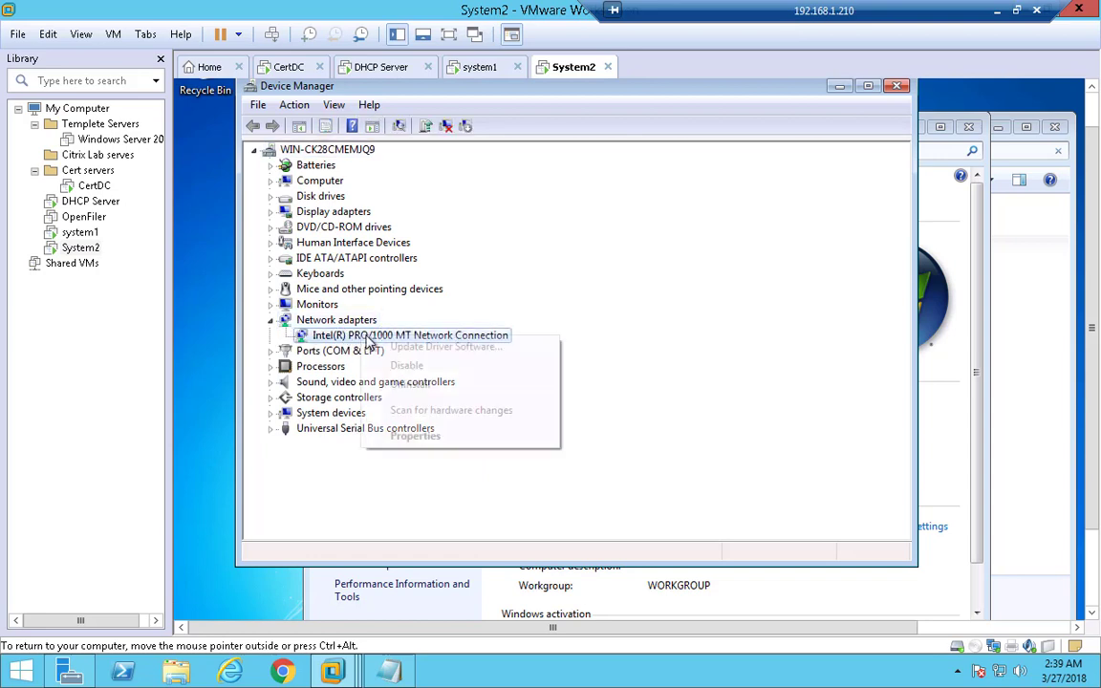
{"action": "left_click", "coordinate": [457, 385]}
{"action": "left_click", "coordinate": [762, 436]}
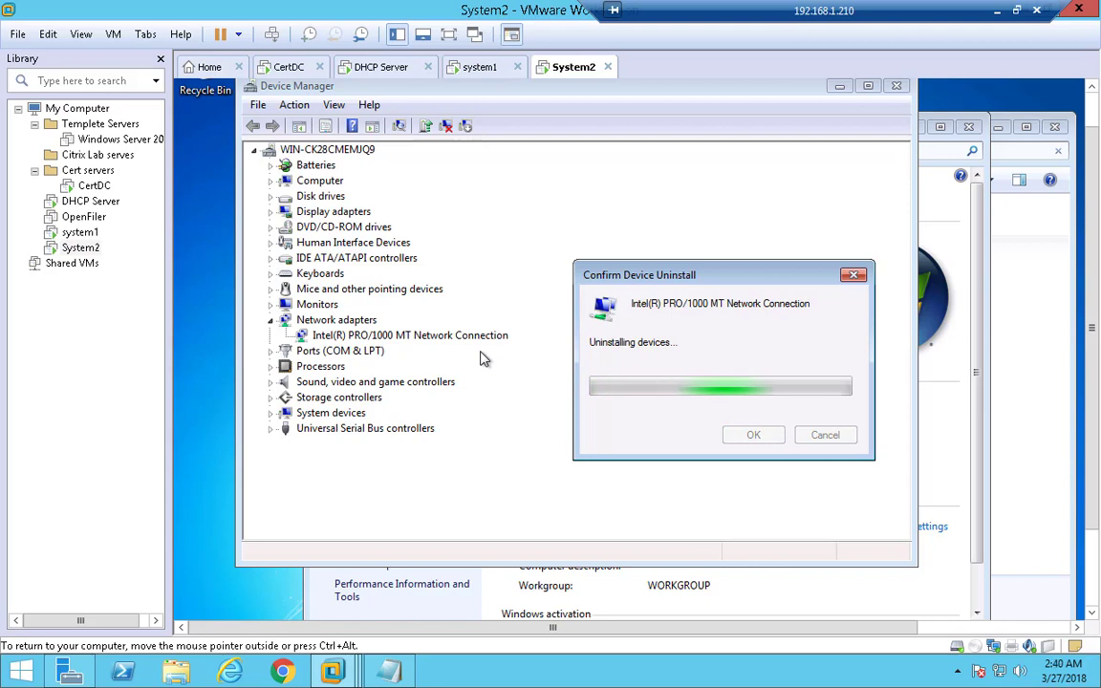
{"action": "right_click", "coordinate": [344, 155]}
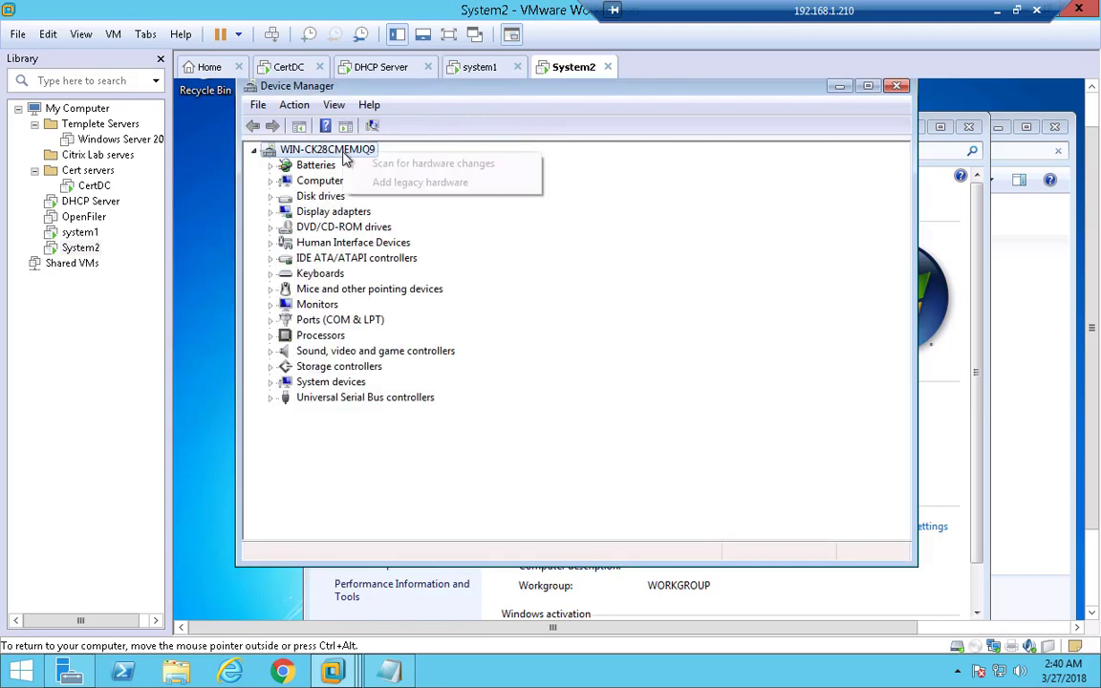
{"action": "key", "text": "Return"}
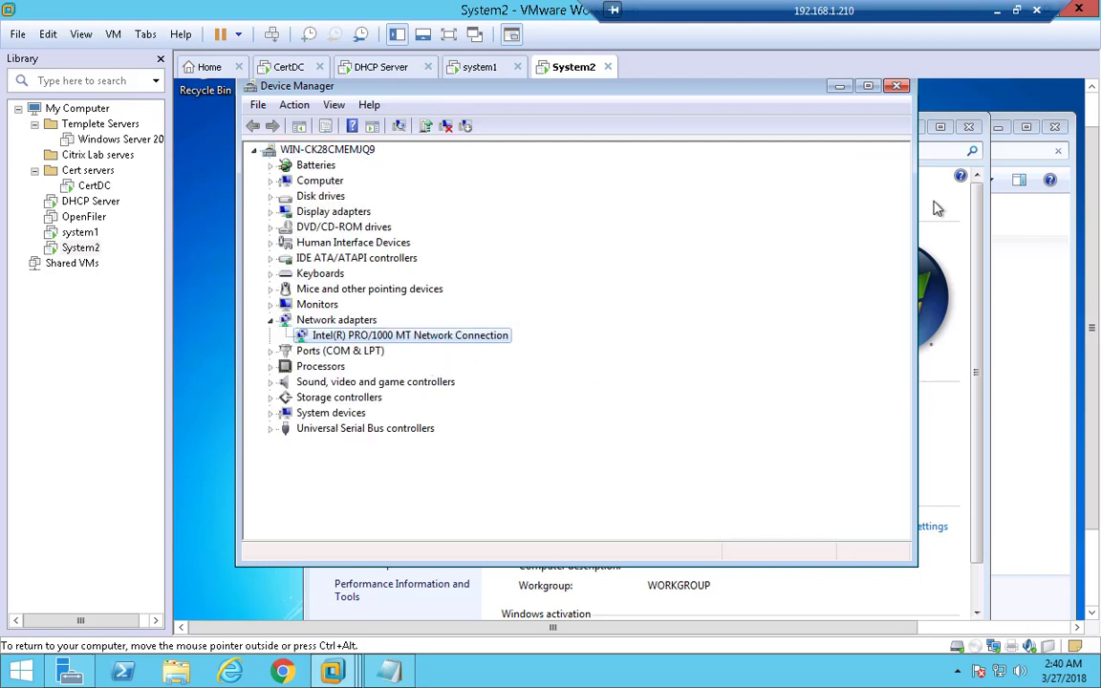
{"action": "left_click", "coordinate": [838, 87]}
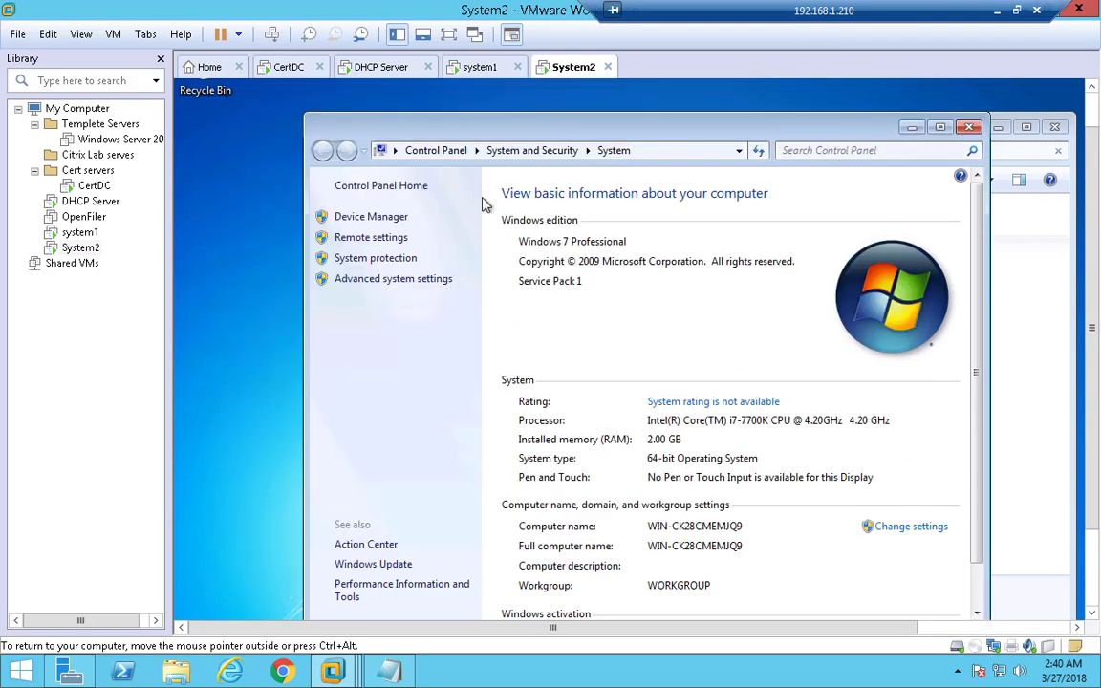
Open Network Connections by searching ncpa.cpl in the guest's Start menu
{"action": "left_click", "coordinate": [911, 125]}
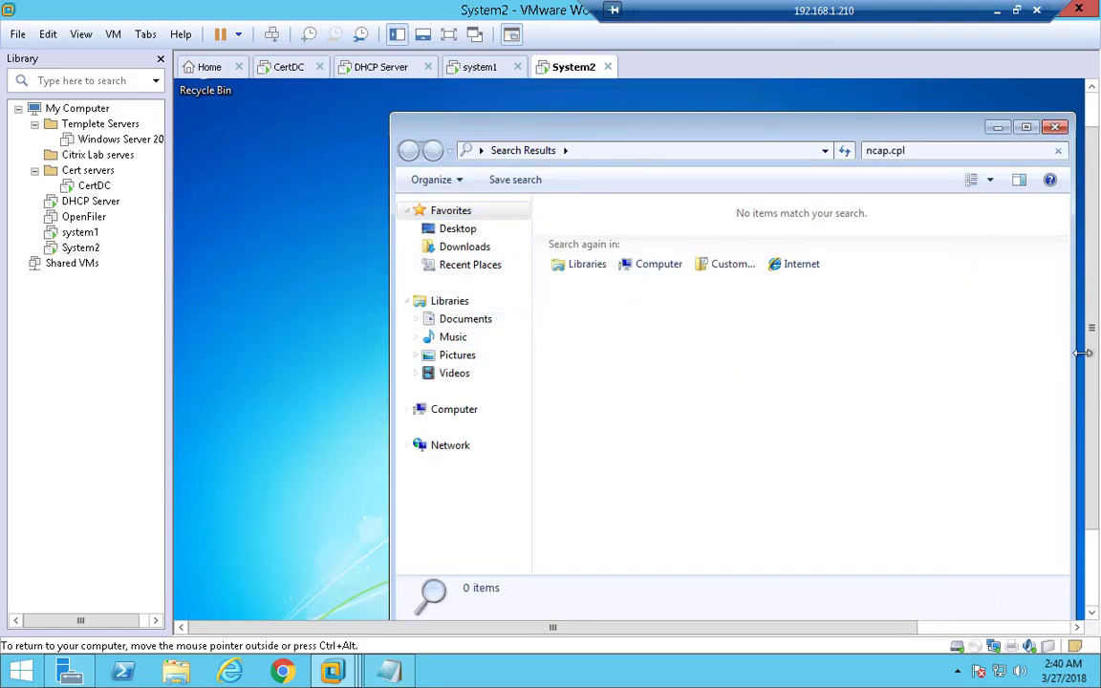
{"action": "scroll", "coordinate": [1089, 480], "scroll_direction": "down", "scroll_amount": 2}
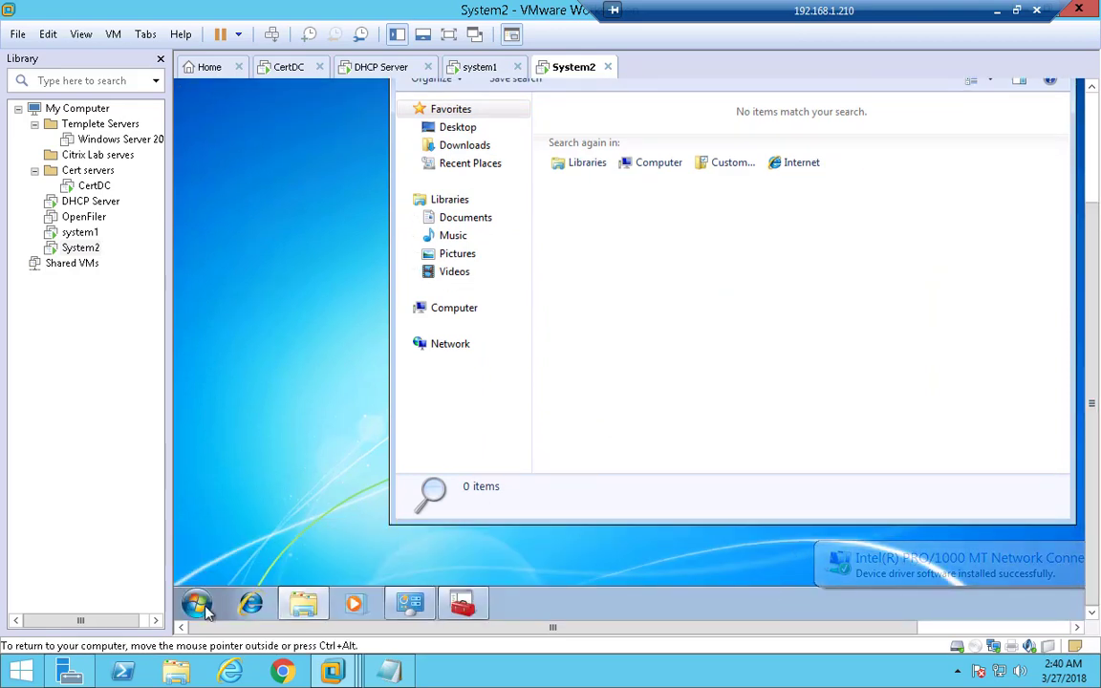
{"action": "left_click", "coordinate": [198, 605]}
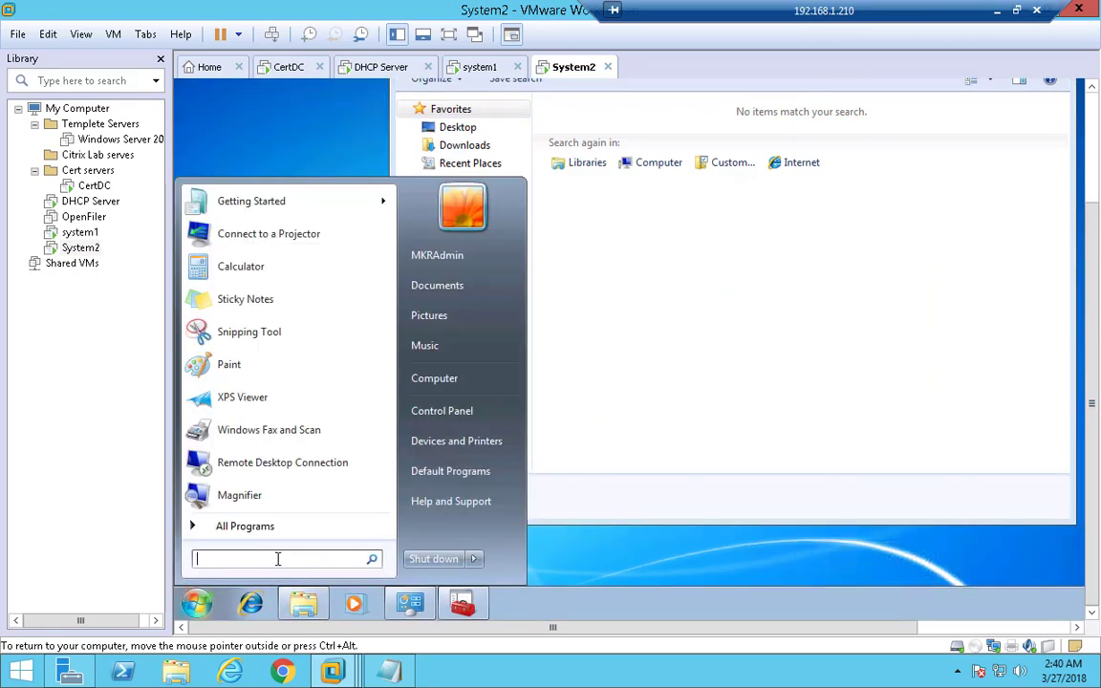
{"action": "type", "text": "ncpa.cpl"}
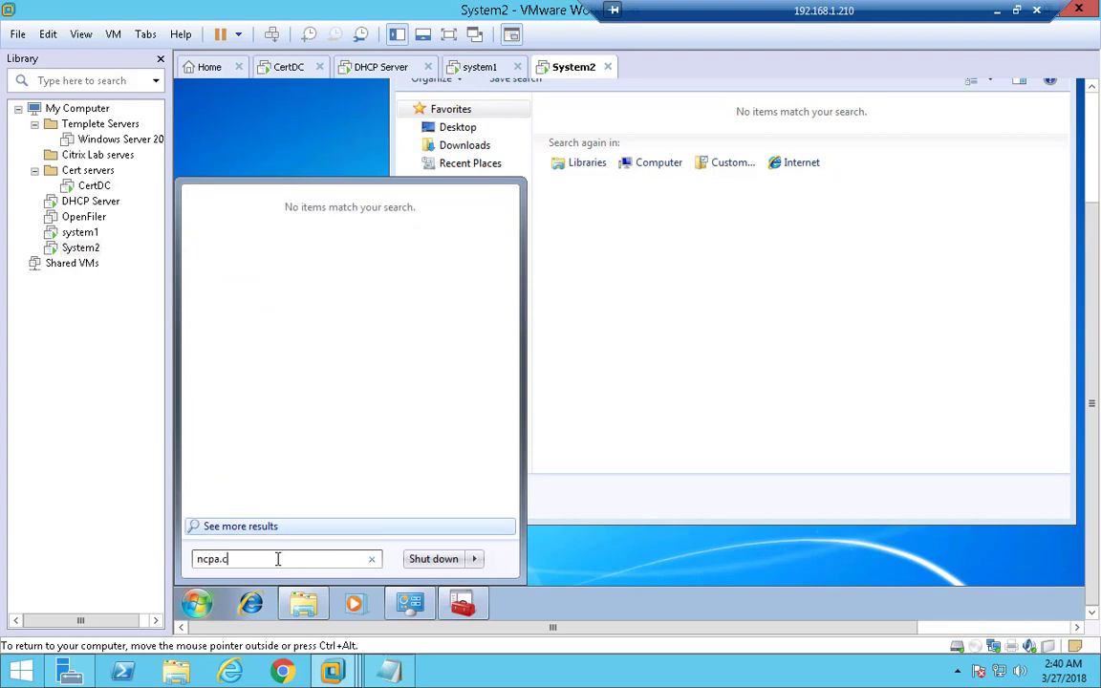
{"action": "key", "text": "Return"}
Check Local Area Connection details: lease 192.168.1.27 from DHCP server 192.168.1.40
{"action": "left_click", "coordinate": [484, 125]}
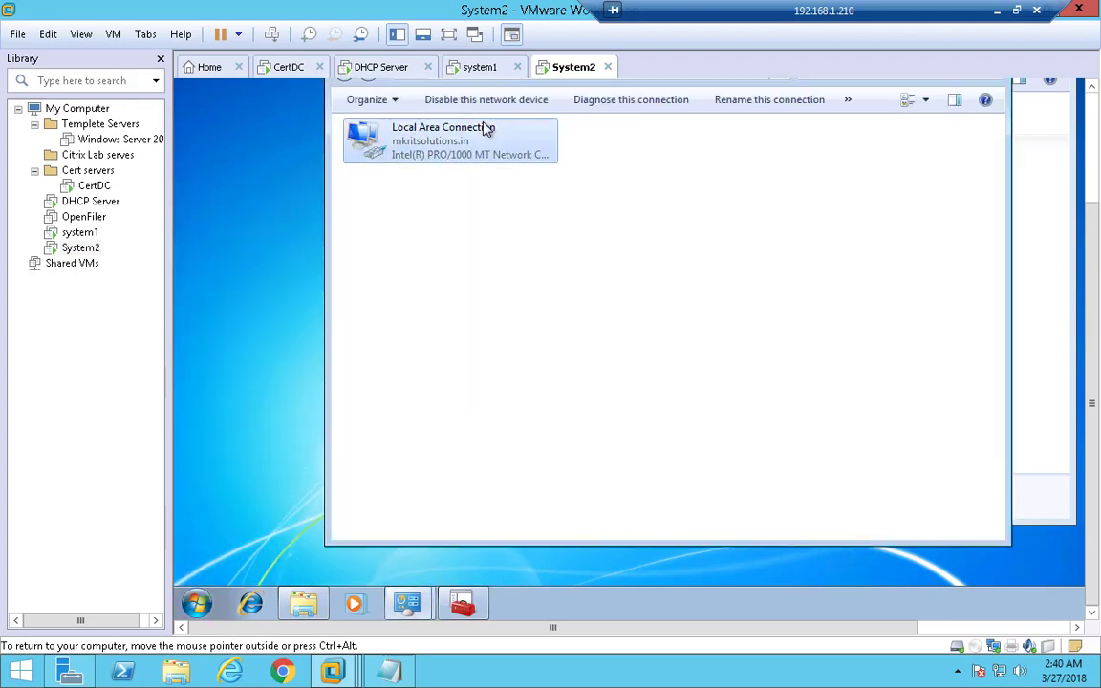
{"action": "right_click", "coordinate": [484, 124]}
{"action": "left_click", "coordinate": [553, 153]}
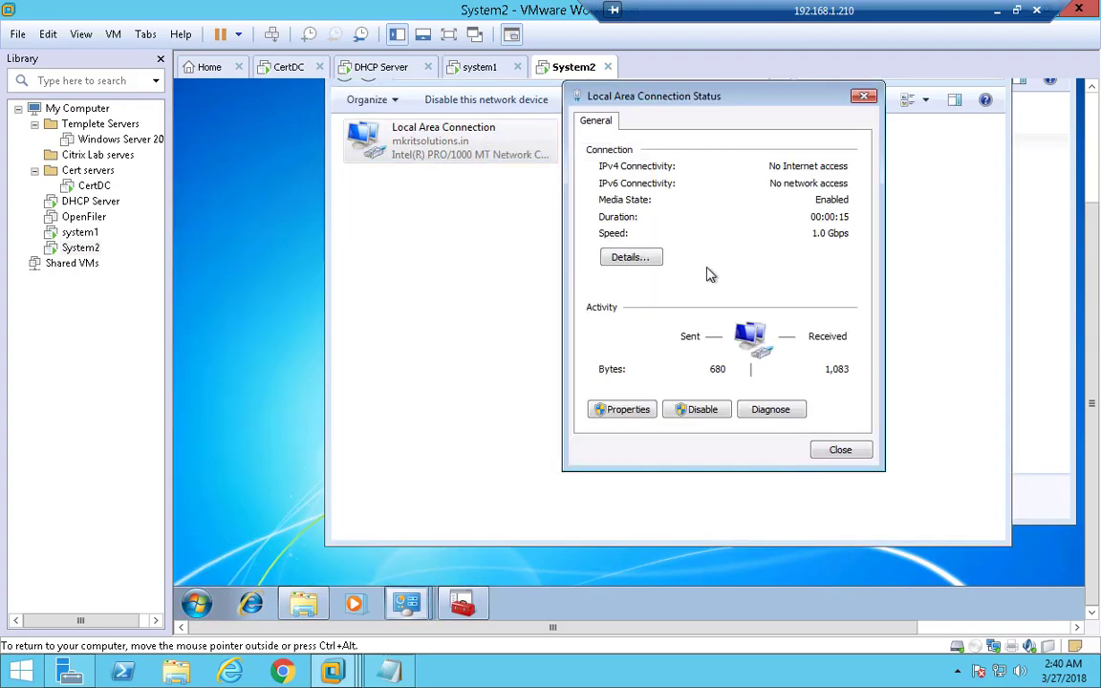
{"action": "left_click", "coordinate": [628, 257]}
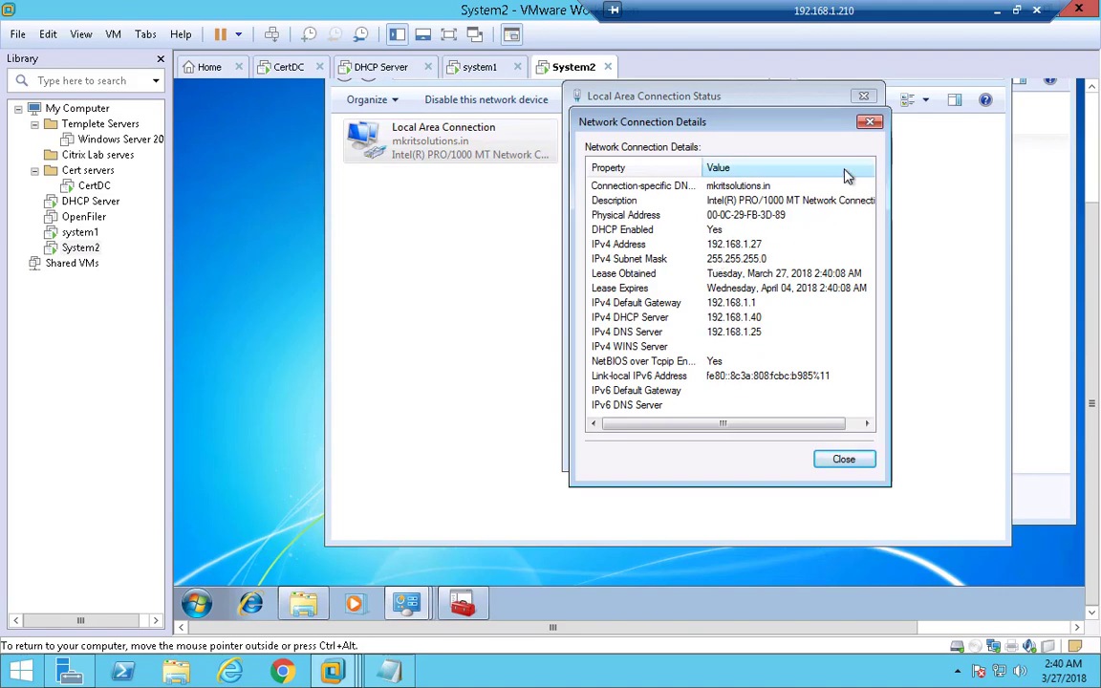
{"action": "left_click", "coordinate": [869, 121]}
{"action": "left_click", "coordinate": [864, 100]}
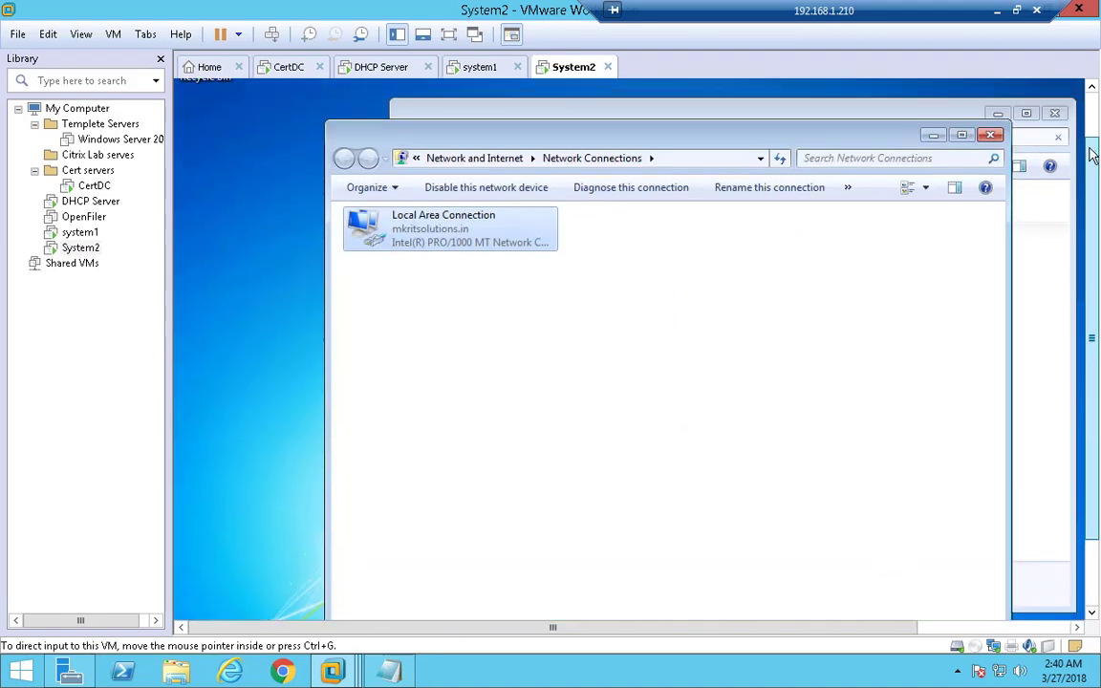
{"action": "left_click", "coordinate": [991, 140]}
Review System2's network adapter MAC 00:50:56:2F:BD:DC in its advanced settings without changes
{"action": "left_click", "coordinate": [1055, 115]}
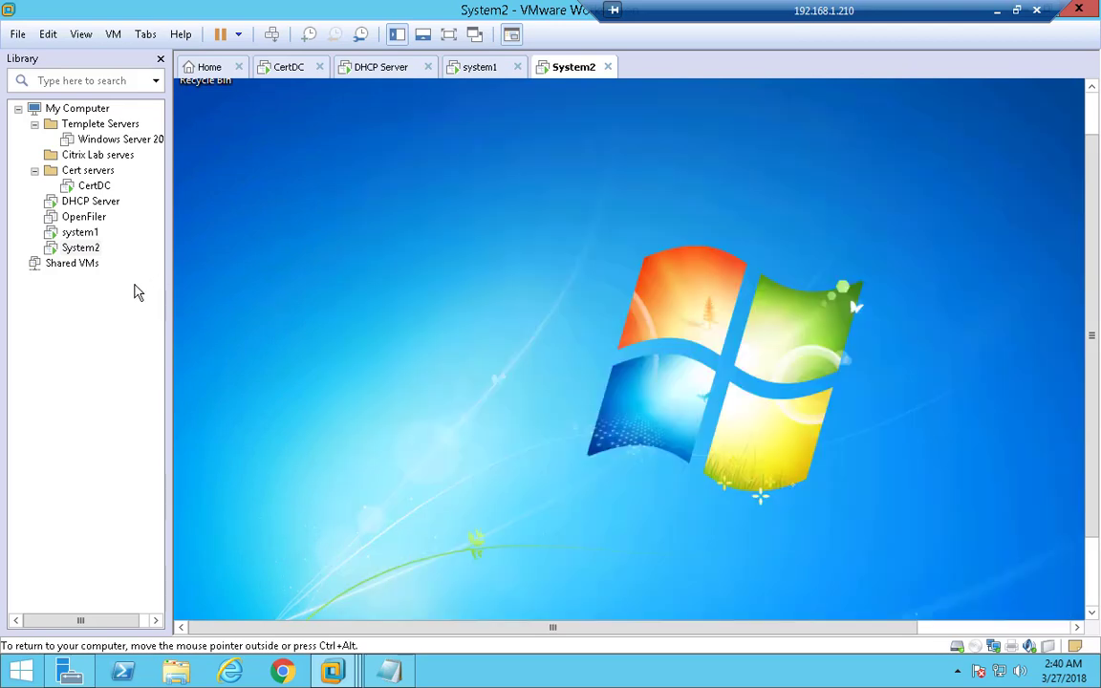
{"action": "right_click", "coordinate": [81, 247]}
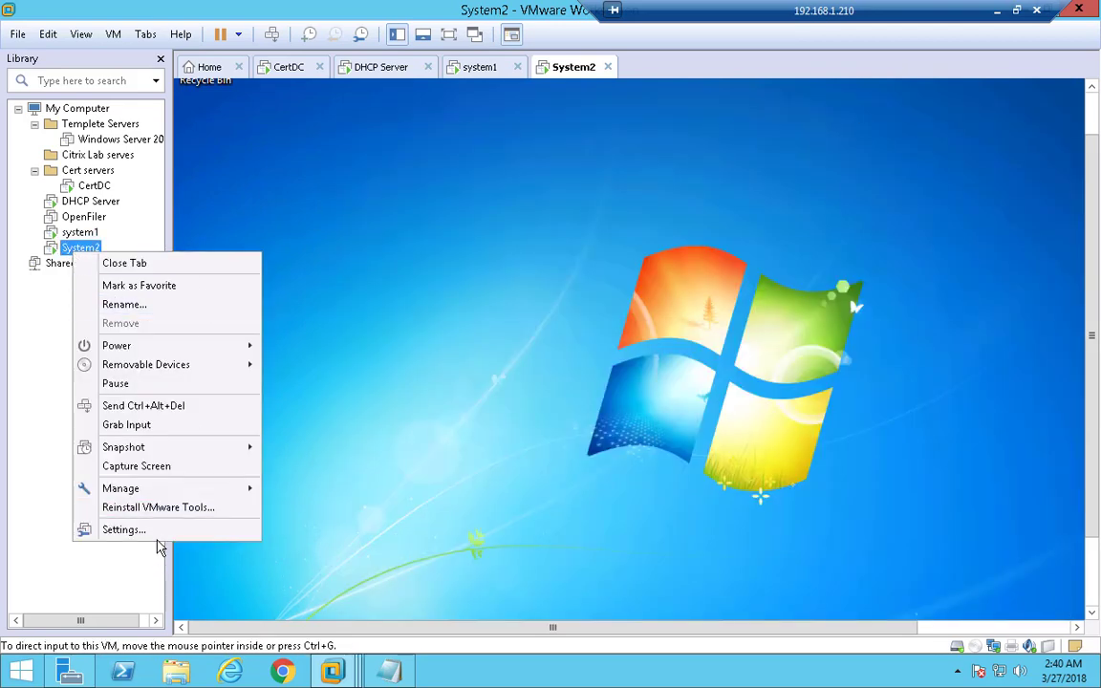
{"action": "left_click", "coordinate": [258, 527]}
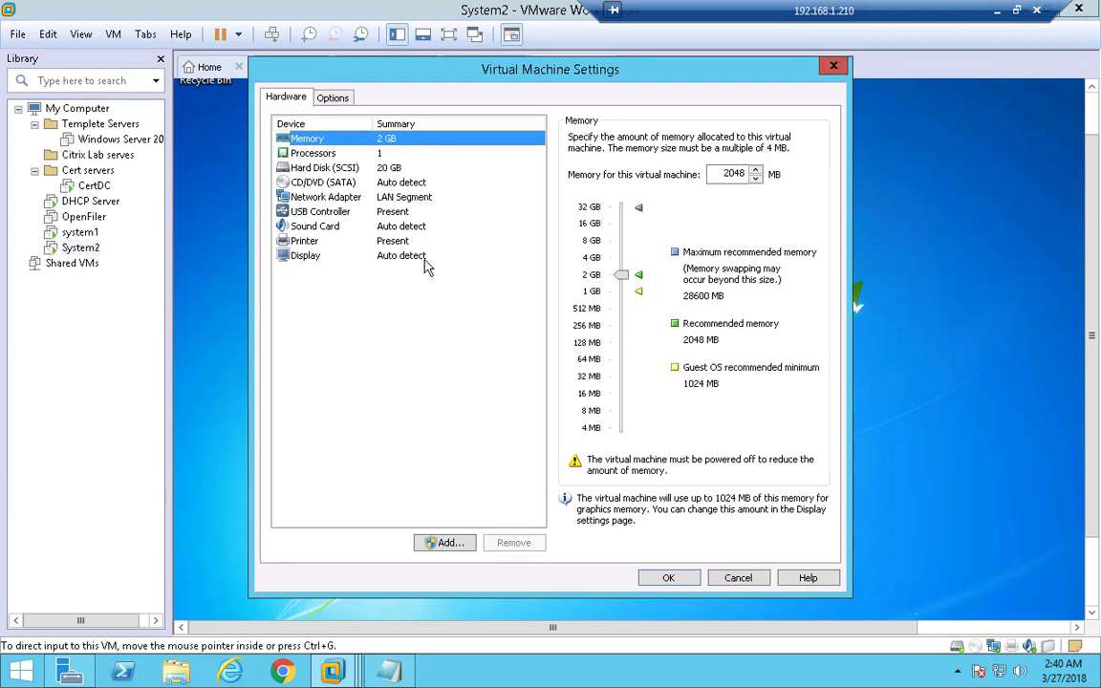
{"action": "left_click", "coordinate": [329, 198]}
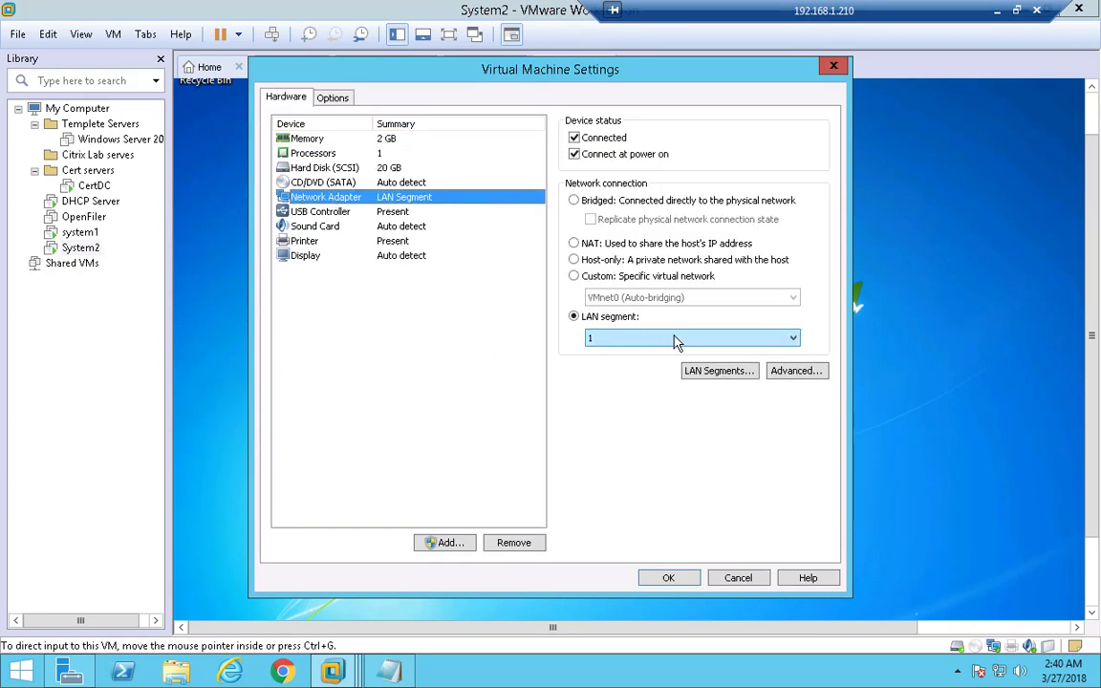
{"action": "left_click", "coordinate": [793, 376]}
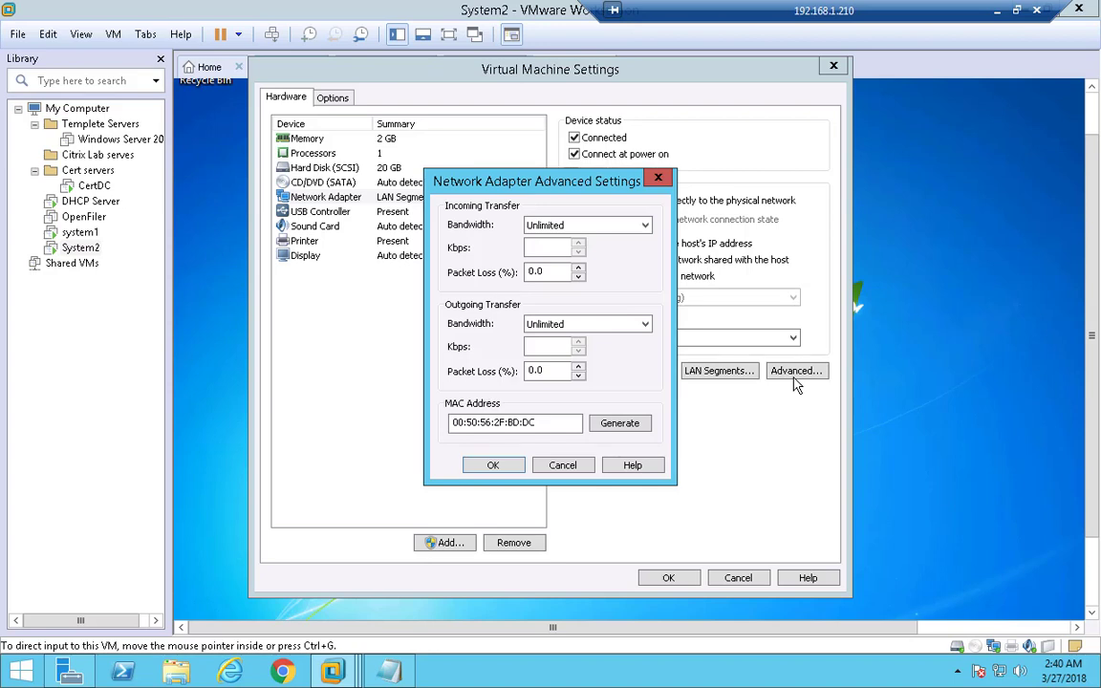
{"action": "left_click", "coordinate": [658, 178]}
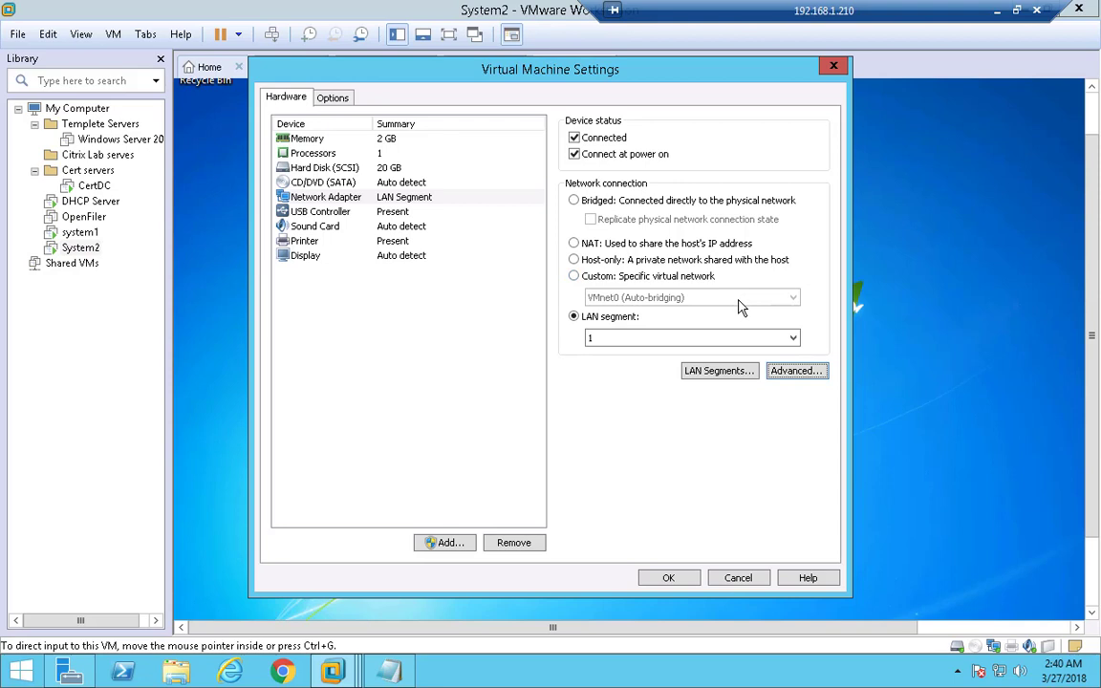
{"action": "left_click", "coordinate": [668, 578]}
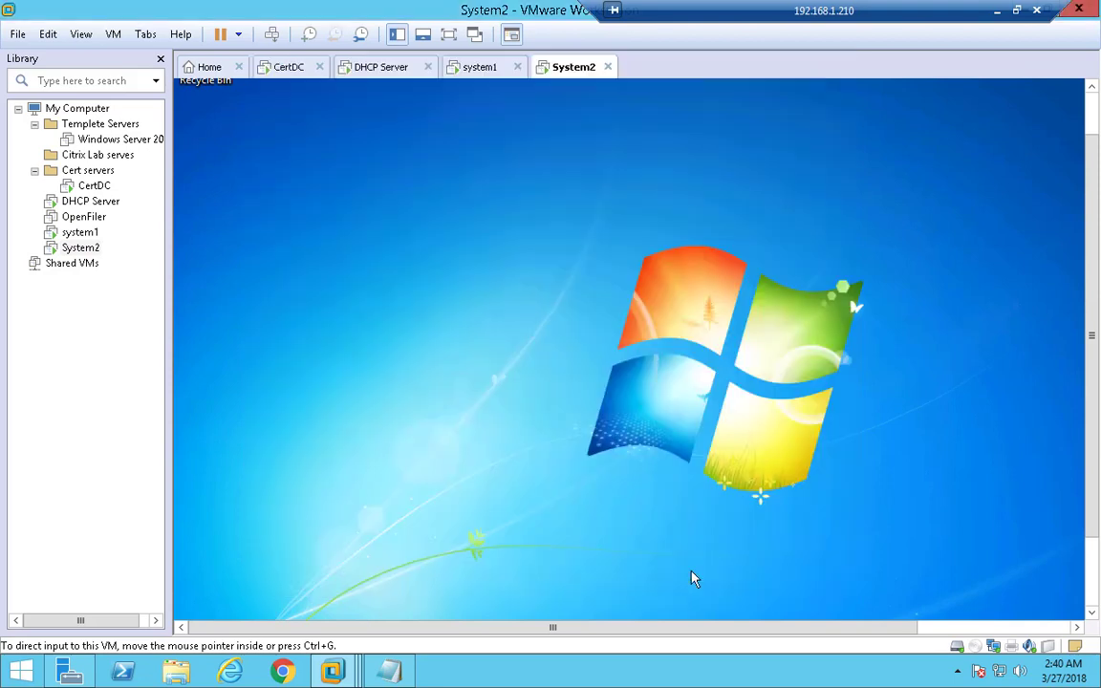
Shut down the System2 guest
{"action": "right_click", "coordinate": [60, 250]}
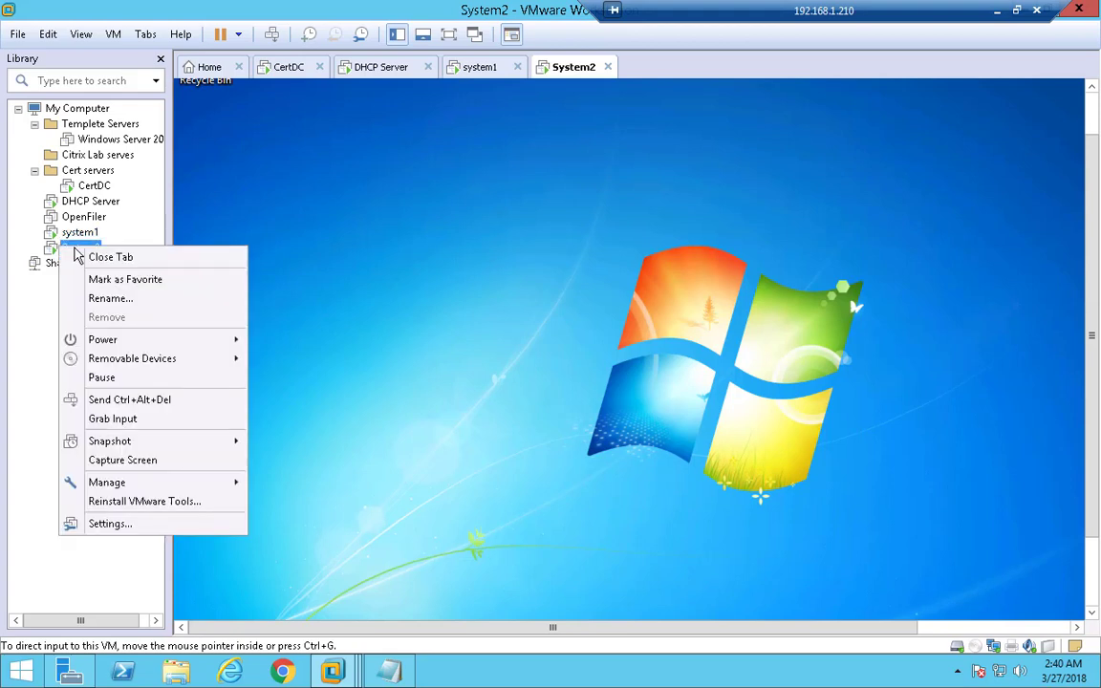
{"action": "mouse_move", "coordinate": [229, 340]}
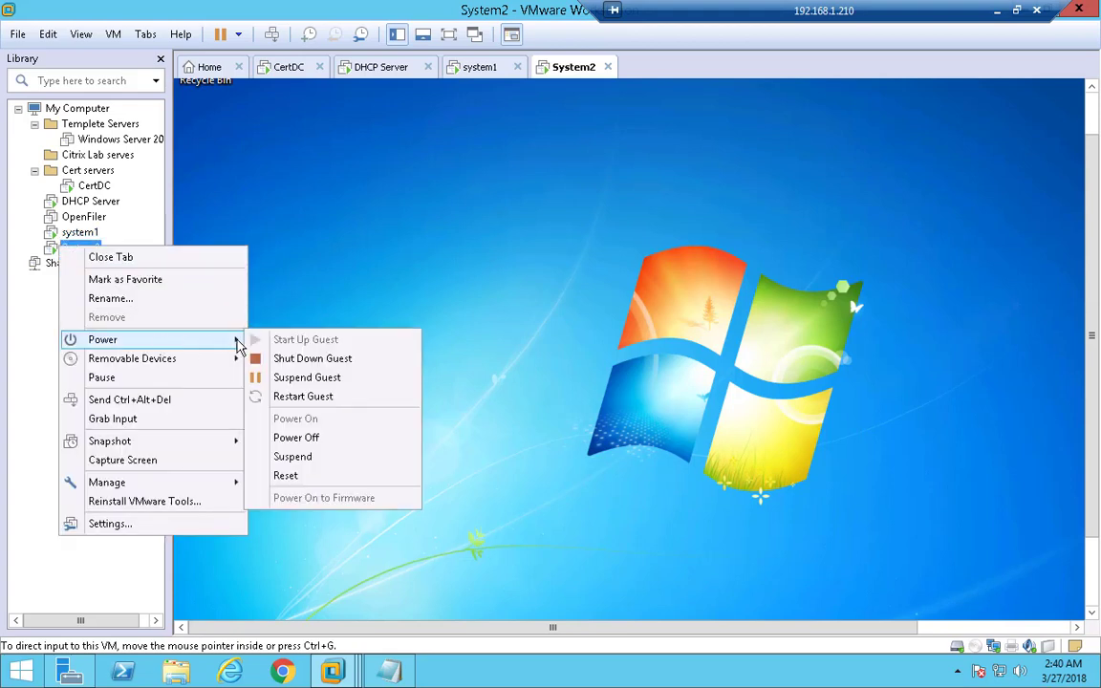
{"action": "left_click", "coordinate": [363, 362]}
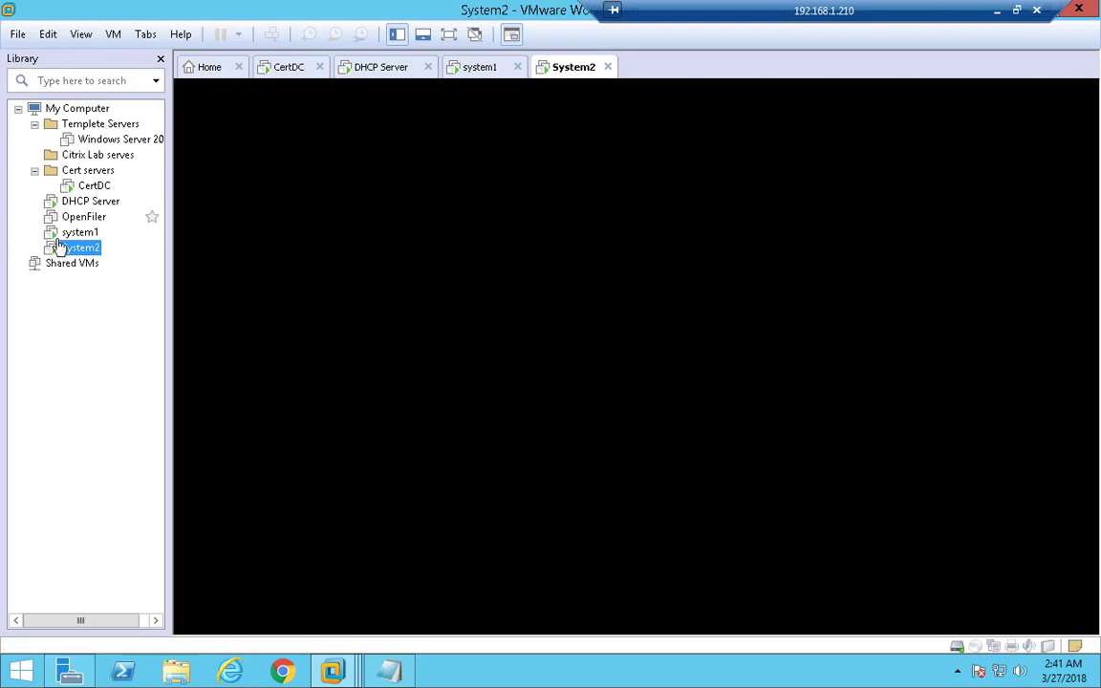
Copy the 00:50:56 prefix of System2's network adapter MAC address from its advanced settings
{"action": "right_click", "coordinate": [69, 249]}
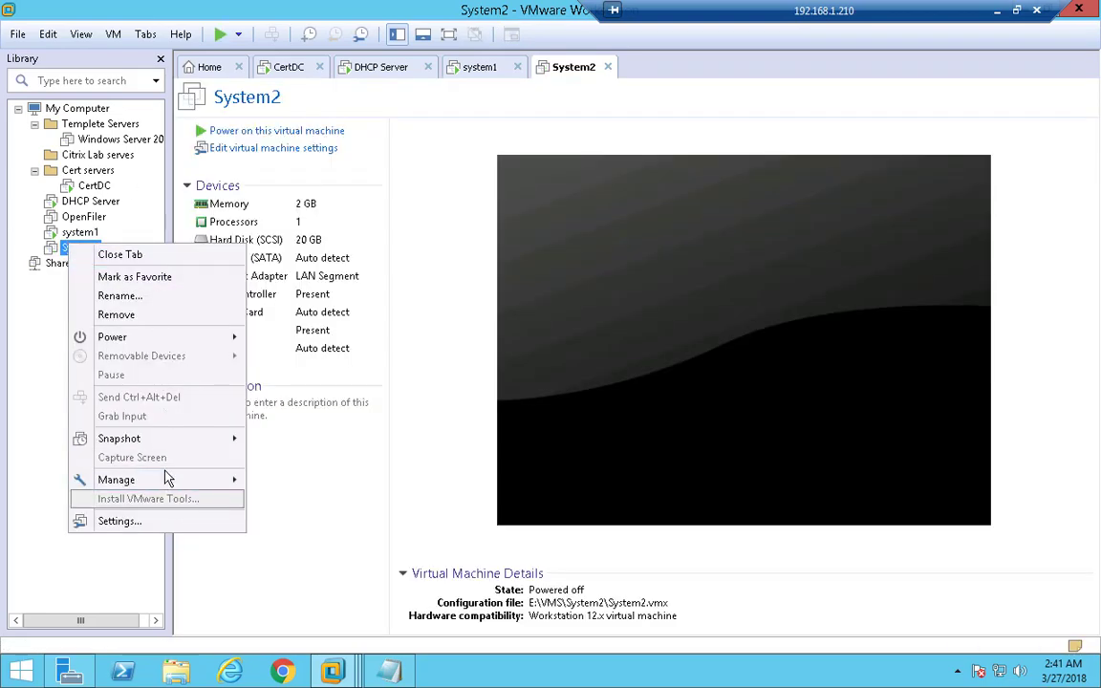
{"action": "left_click", "coordinate": [196, 523]}
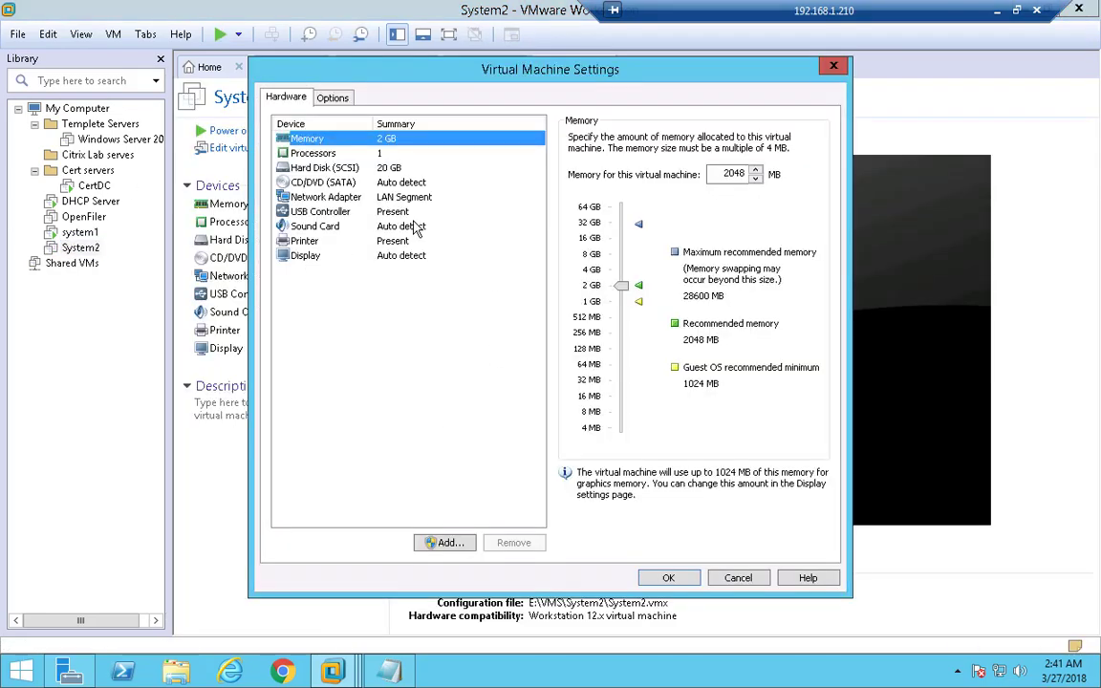
{"action": "left_click", "coordinate": [336, 197]}
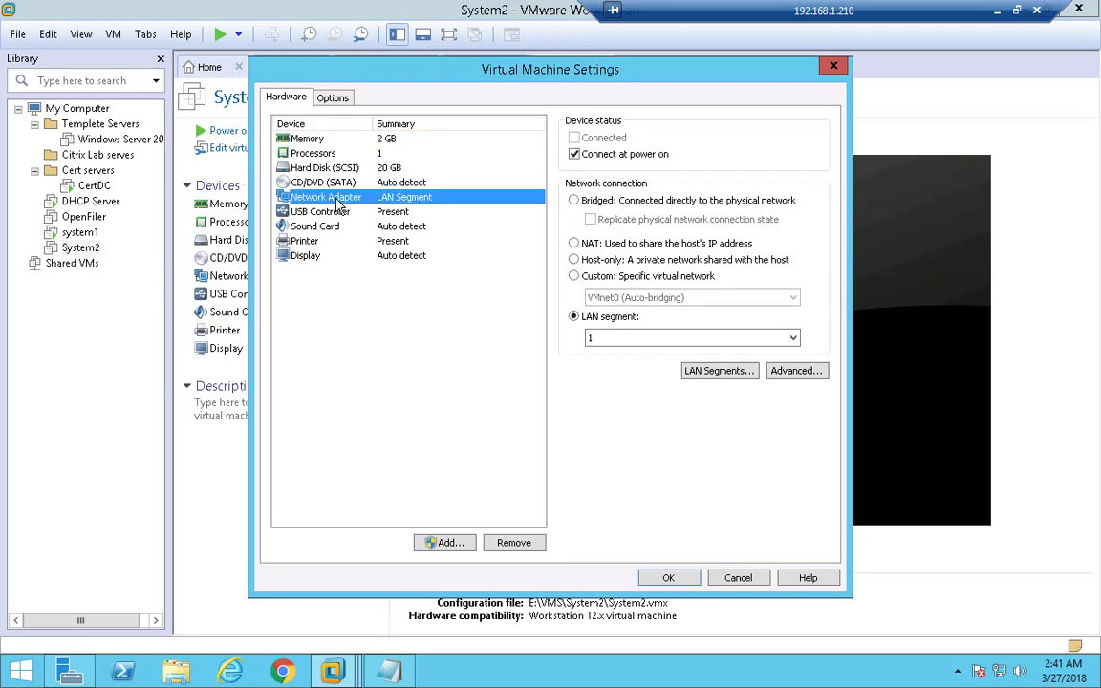
{"action": "left_click", "coordinate": [789, 370]}
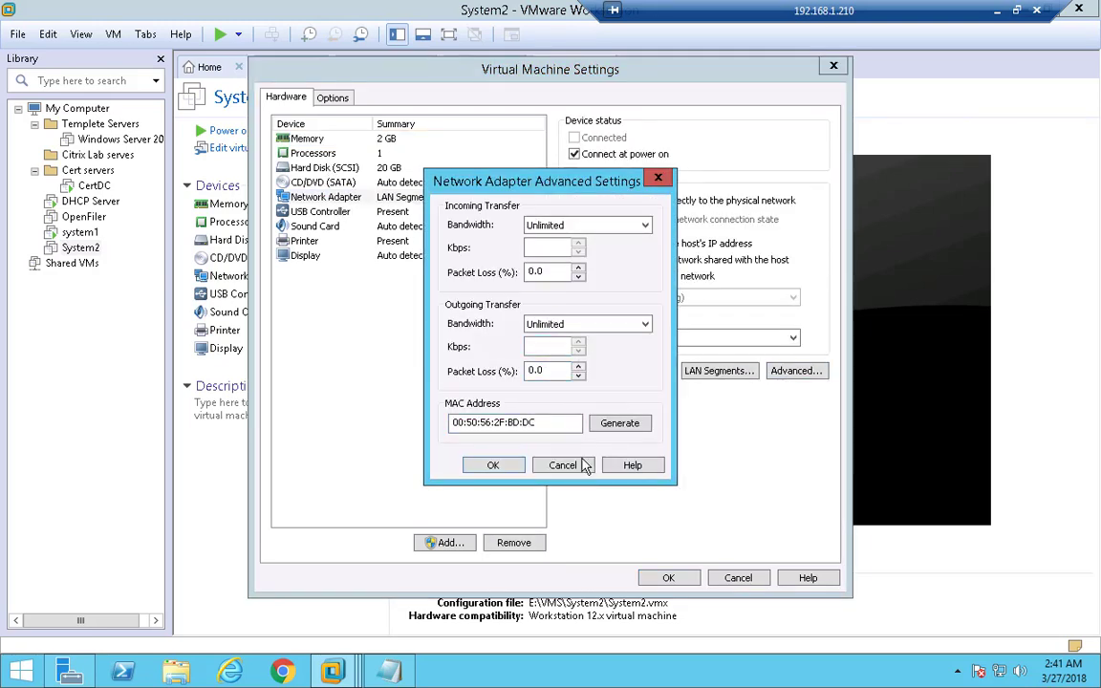
{"action": "left_click", "coordinate": [493, 466]}
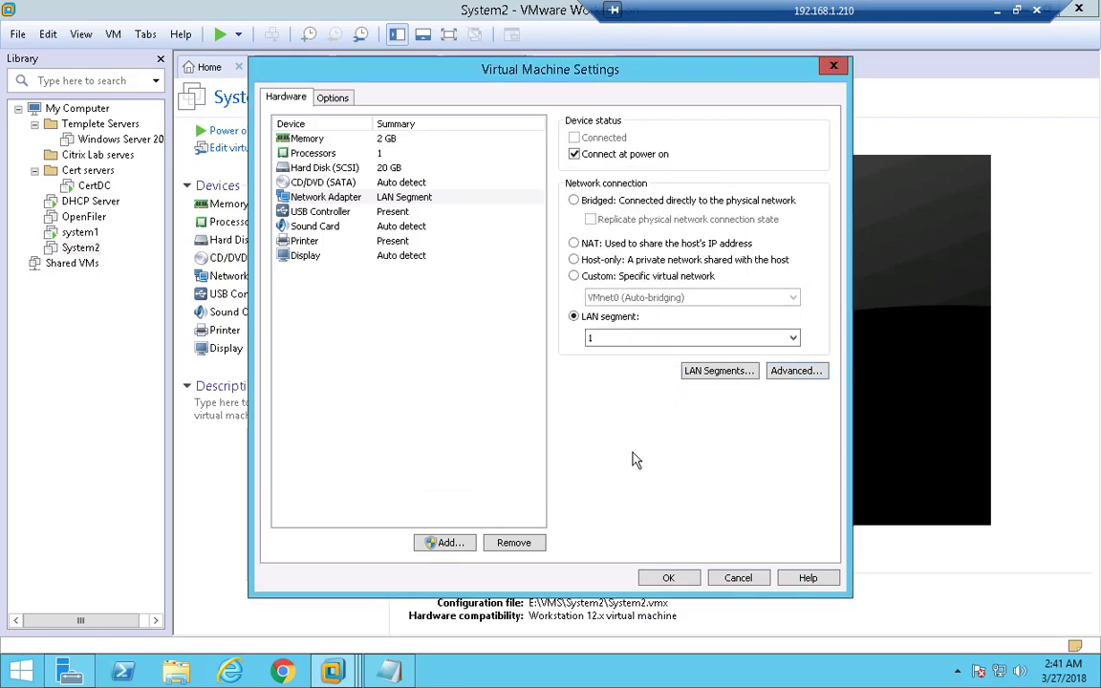
{"action": "left_click", "coordinate": [794, 372]}
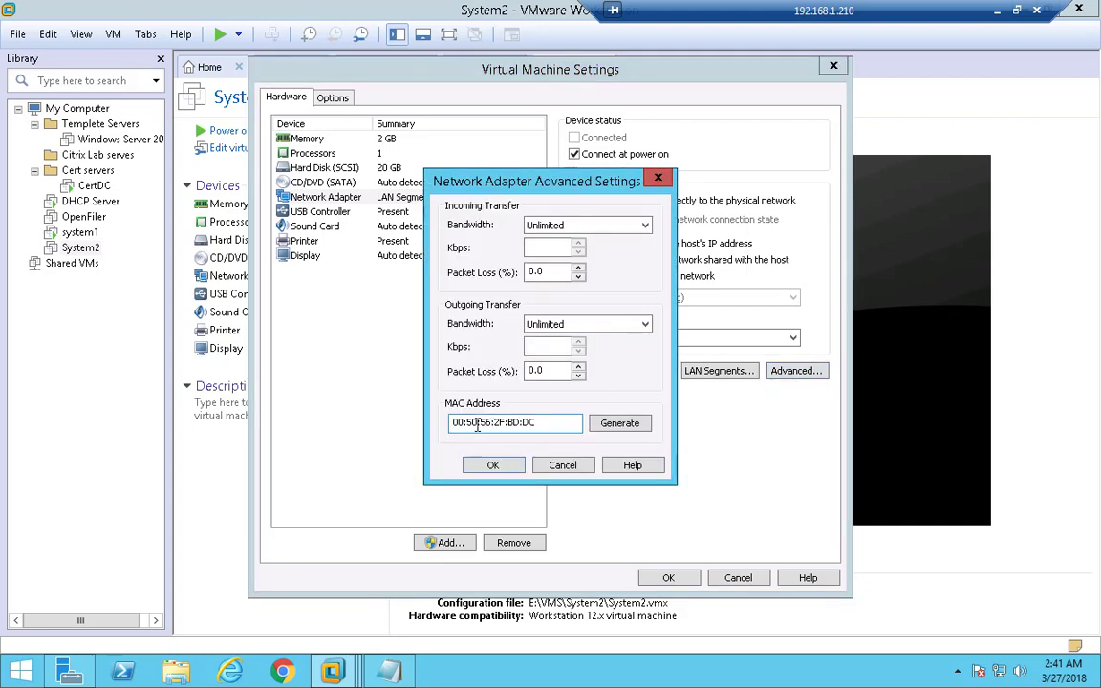
{"action": "left_click_drag", "start_coordinate": [451, 424], "coordinate": [493, 424]}
{"action": "key", "text": "ctrl+c"}
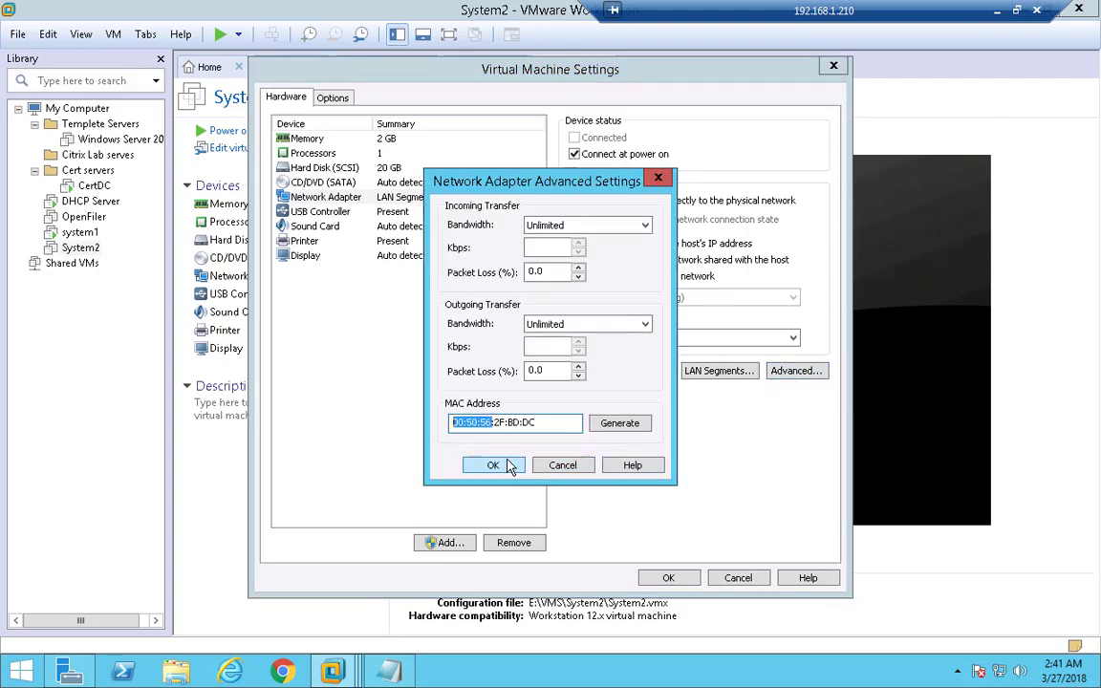
{"action": "left_click", "coordinate": [492, 465]}
Paste the 00:50:56 prefix into the MAC-address notes and close the VM settings
{"action": "key", "text": "alt+Tab"}
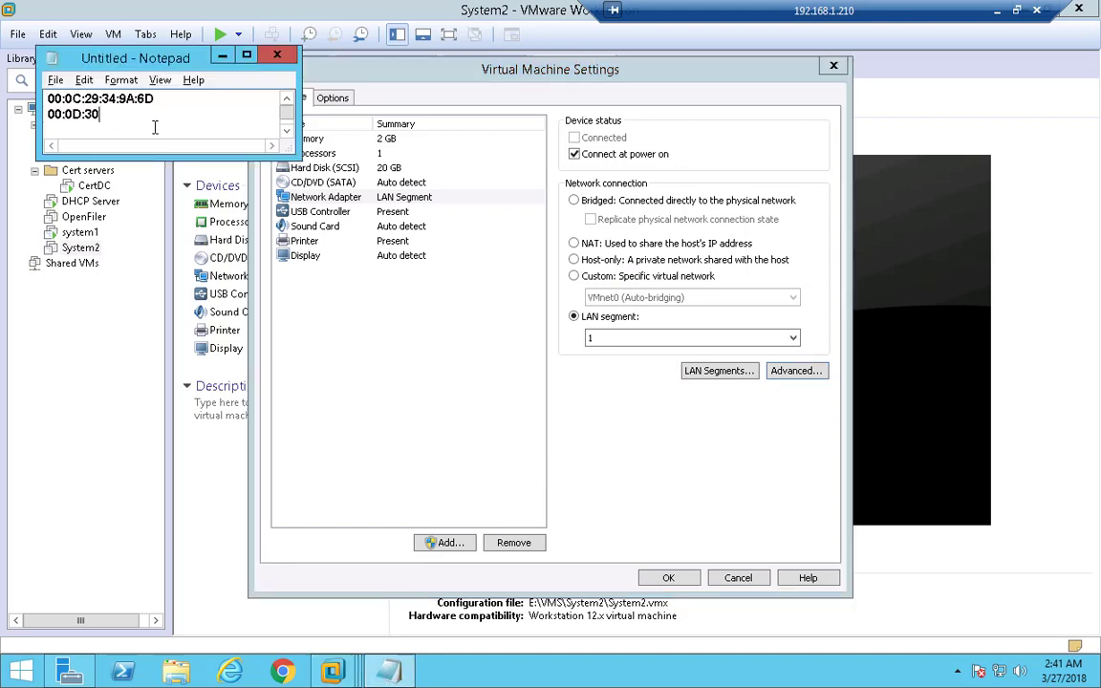
{"action": "key", "text": "ctrl+v"}
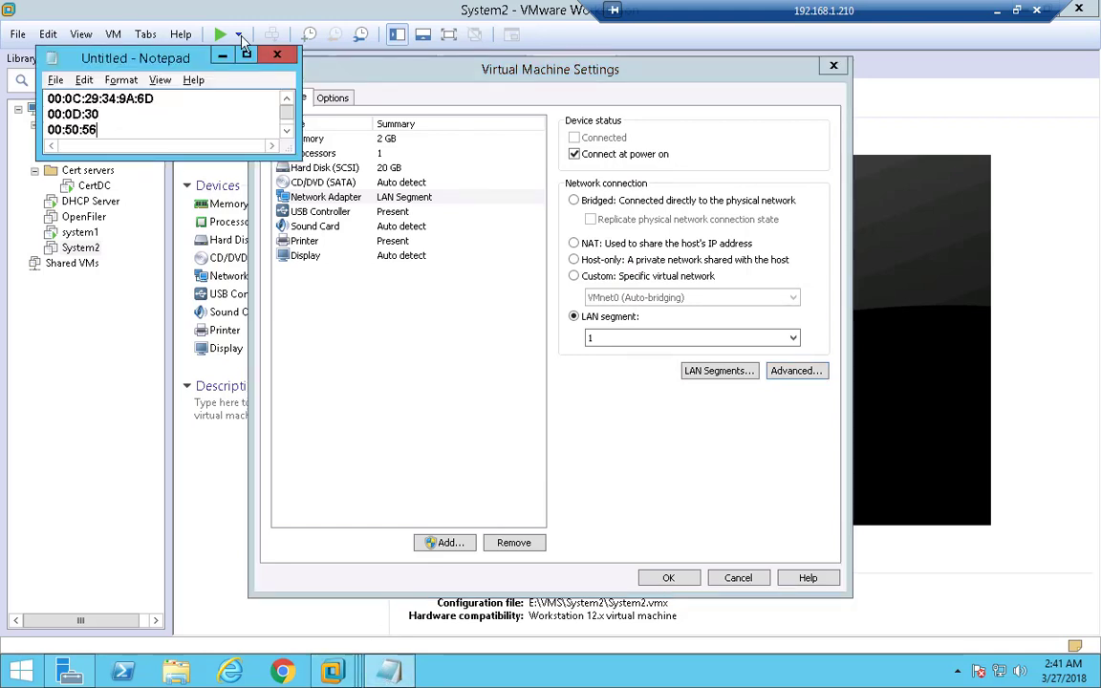
{"action": "left_click_drag", "start_coordinate": [126, 63], "coordinate": [512, 72]}
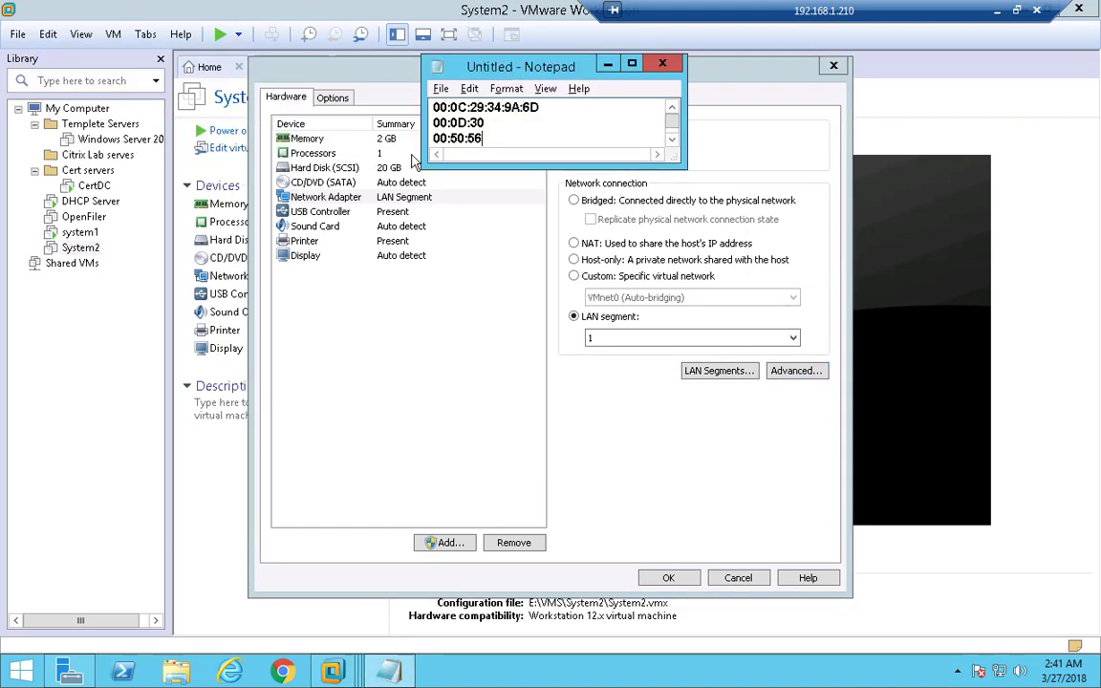
{"action": "left_click", "coordinate": [95, 208]}
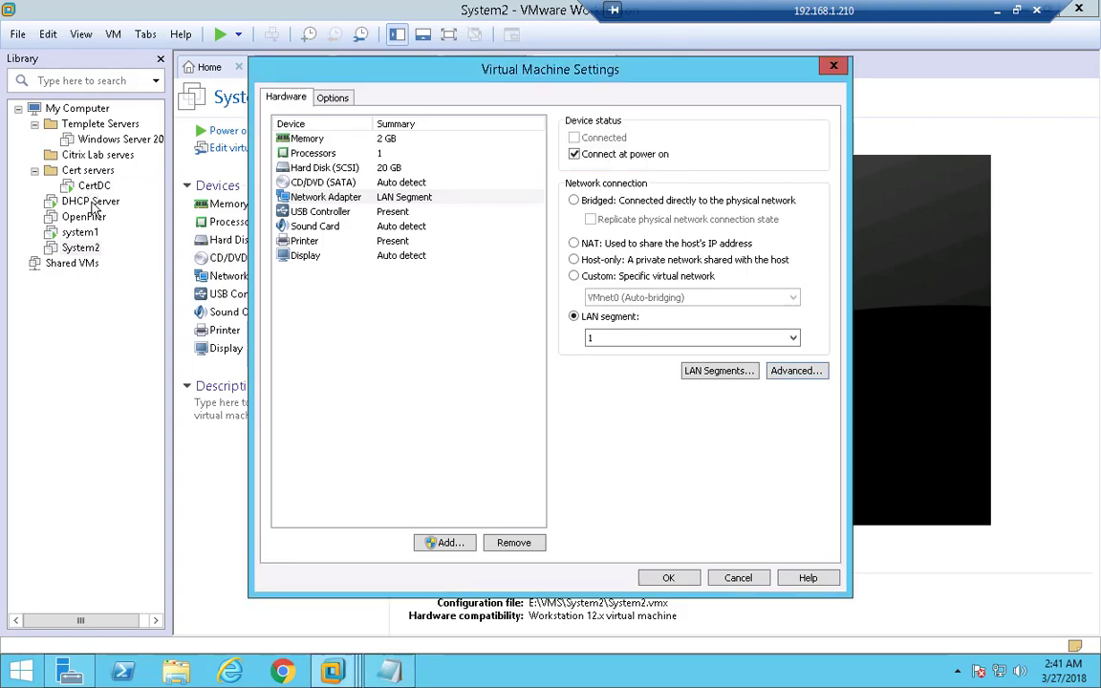
{"action": "key", "text": "Escape"}
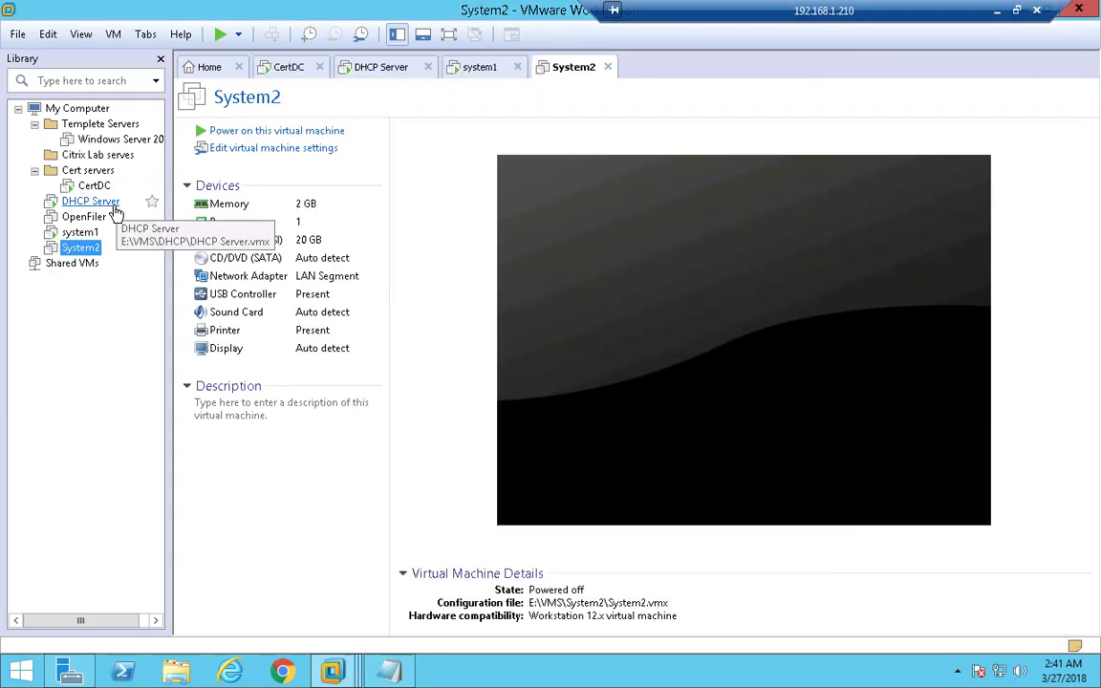
Open Policy2's MAC Address condition for editing on the DHCP Server
{"action": "left_click", "coordinate": [92, 200]}
{"action": "right_click", "coordinate": [439, 137]}
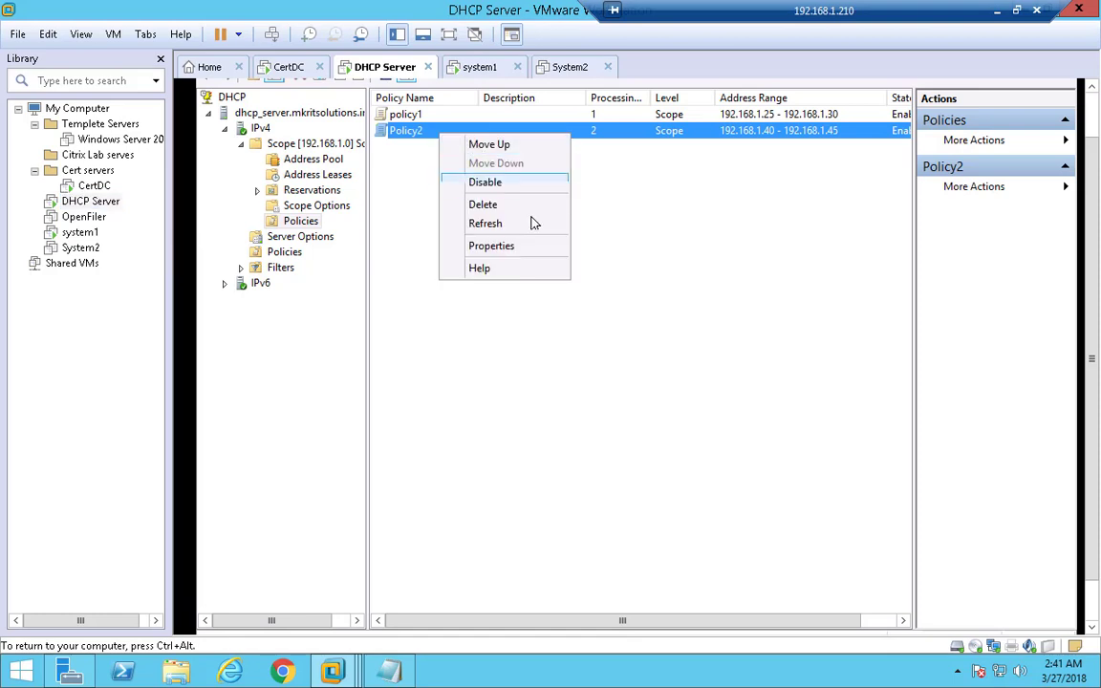
{"action": "left_click", "coordinate": [518, 246]}
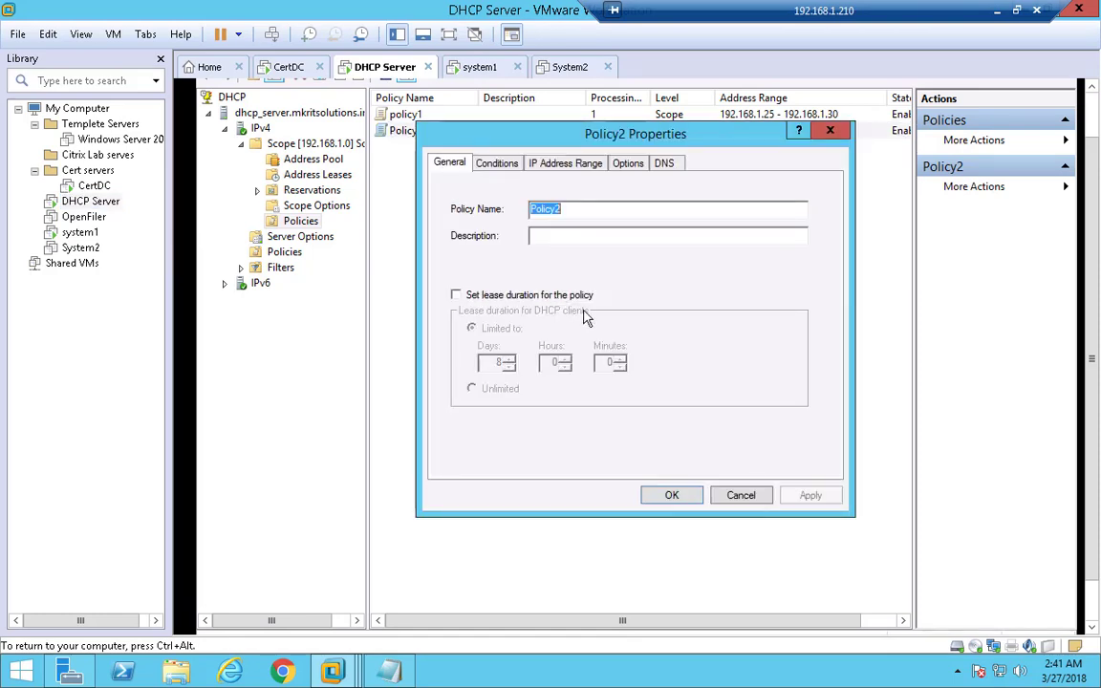
{"action": "left_click", "coordinate": [499, 164]}
{"action": "left_click", "coordinate": [710, 422]}
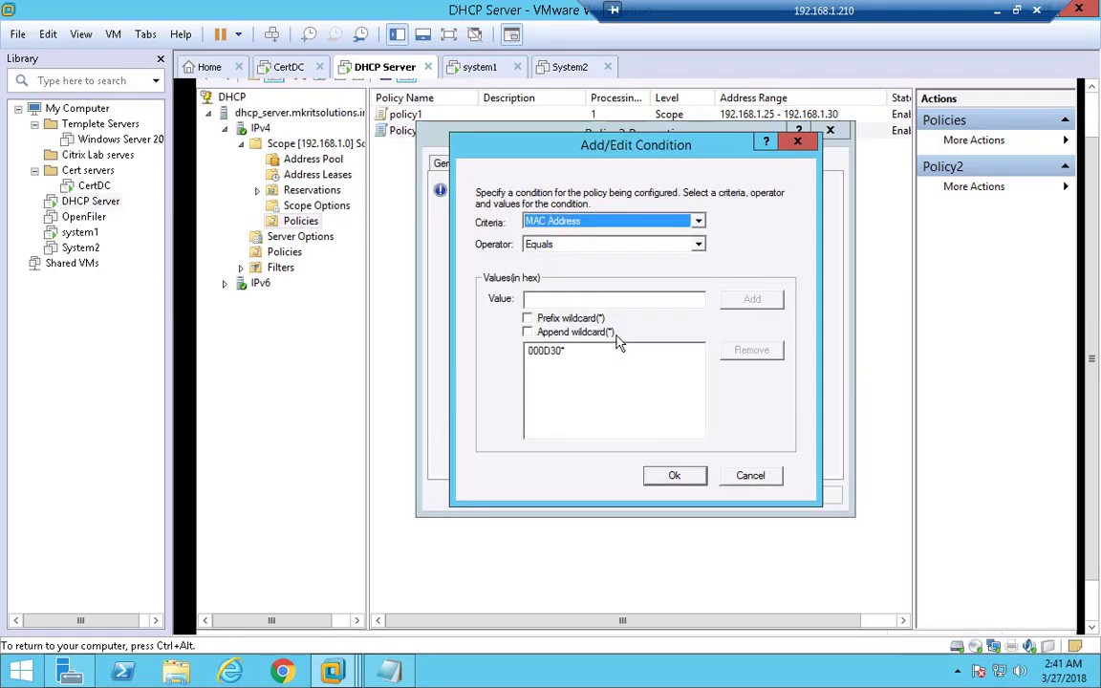
Replace the 000D30* value with 005056* and save Policy2's properties
{"action": "left_click", "coordinate": [563, 354]}
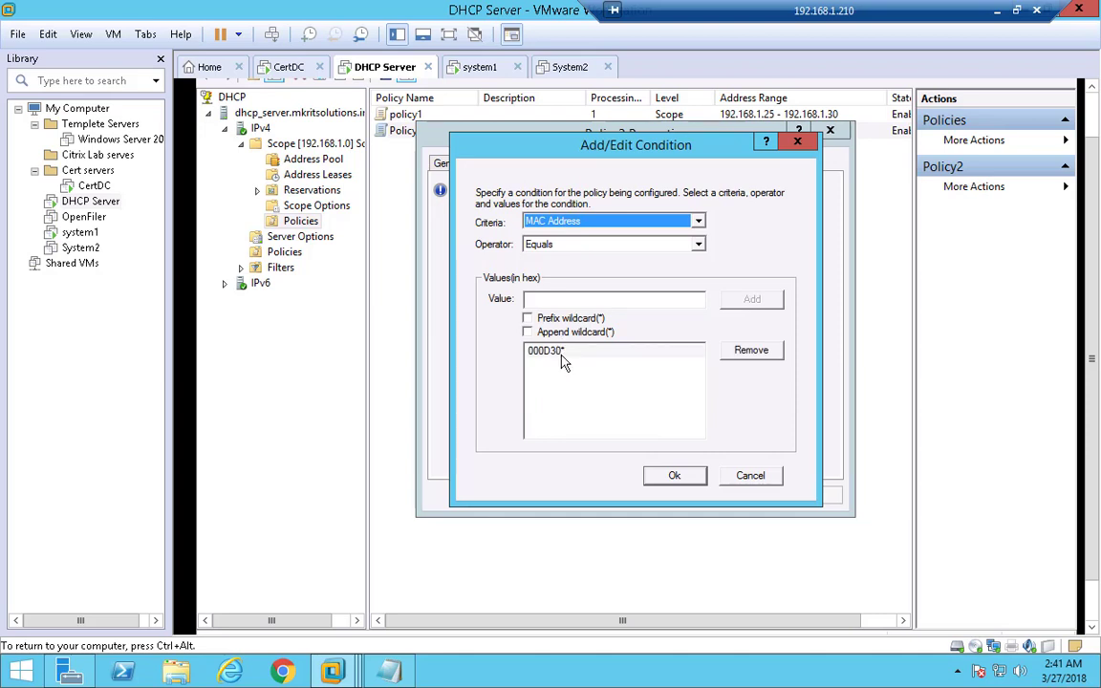
{"action": "left_click", "coordinate": [729, 353]}
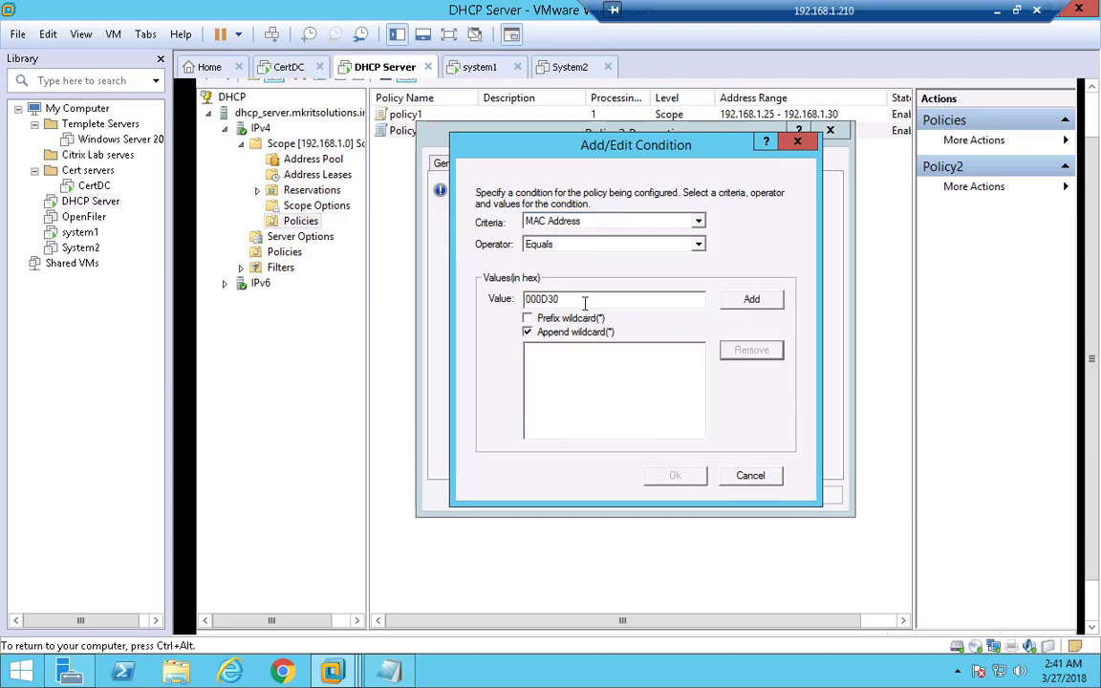
{"action": "left_click_drag", "start_coordinate": [585, 302], "coordinate": [465, 298]}
{"action": "type", "text": "056"}
{"action": "left_click", "coordinate": [753, 300]}
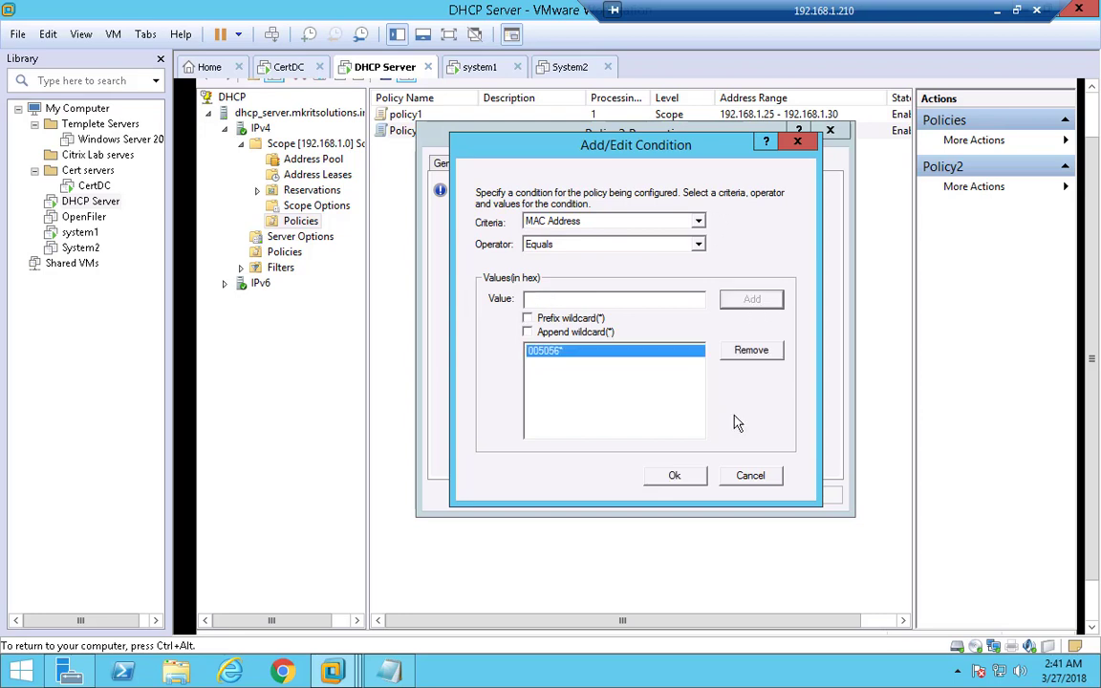
{"action": "left_click", "coordinate": [674, 476]}
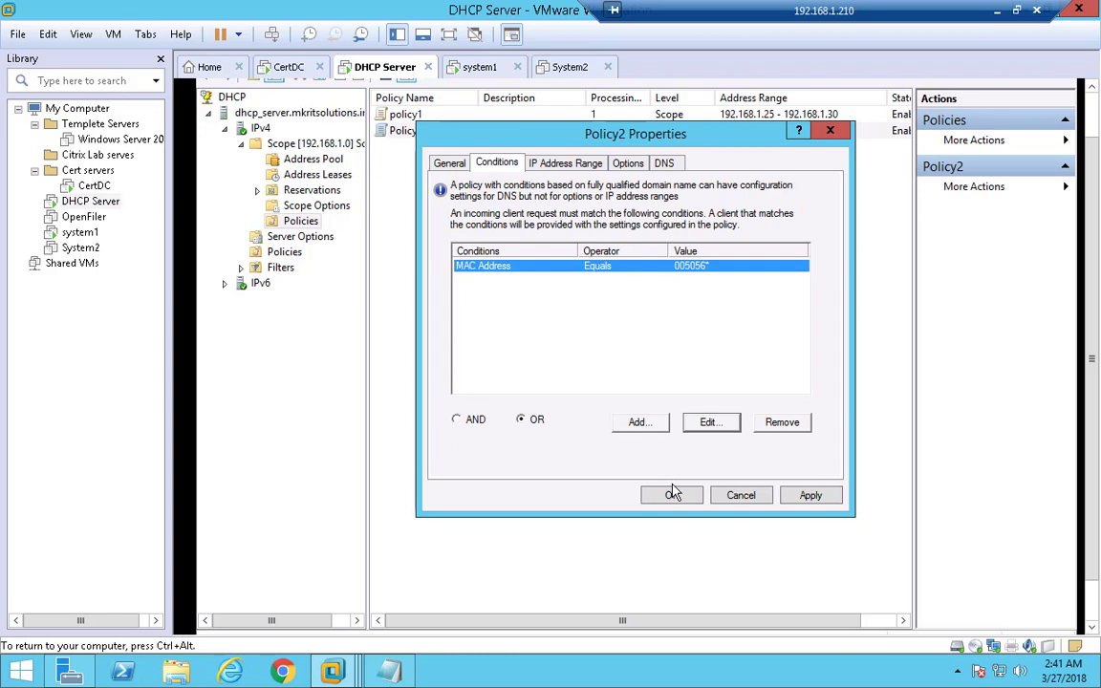
{"action": "left_click", "coordinate": [672, 496]}
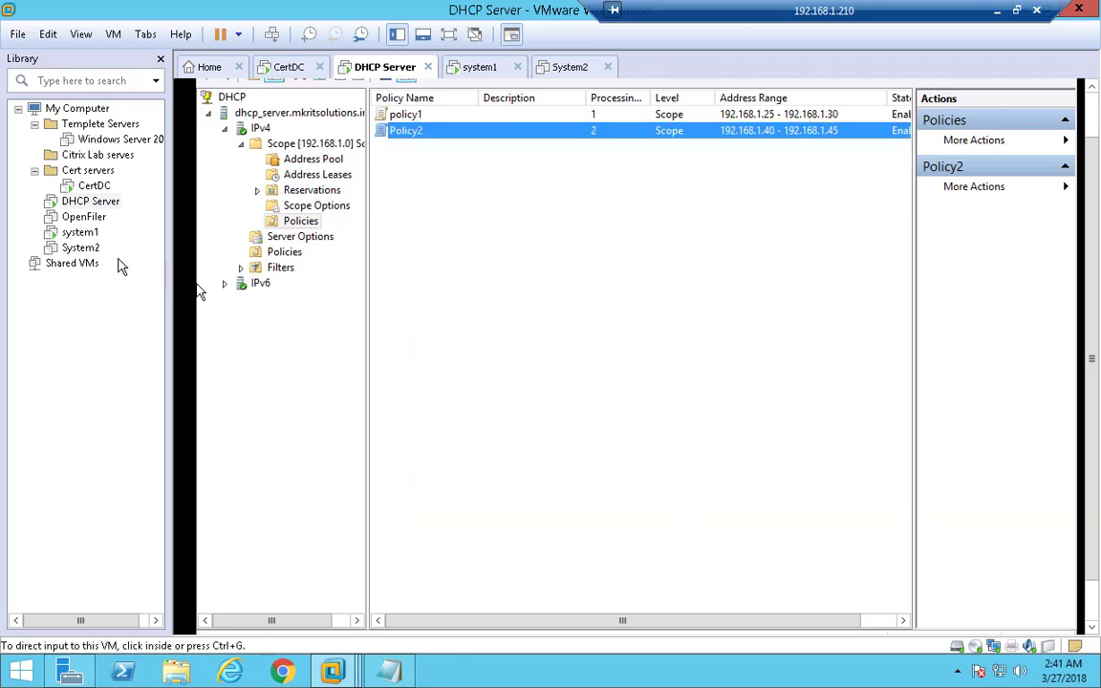
Power on System2, dismiss the startup prompts and accept the Basic colour scheme
{"action": "left_click", "coordinate": [84, 248]}
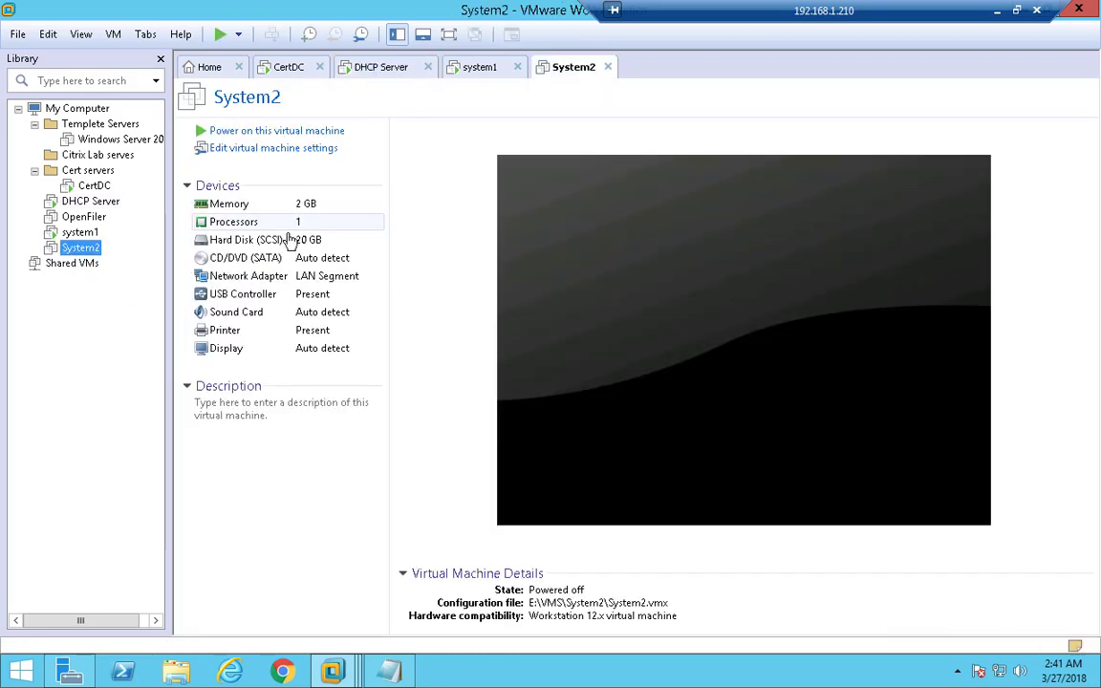
{"action": "left_click", "coordinate": [220, 131]}
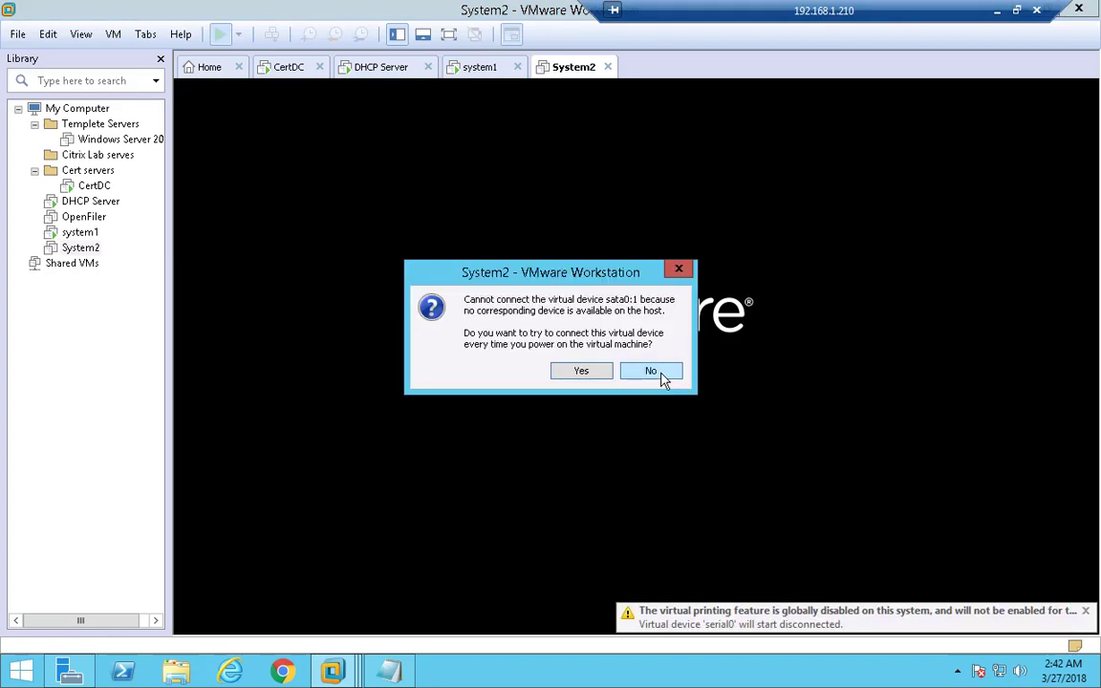
{"action": "left_click", "coordinate": [592, 371]}
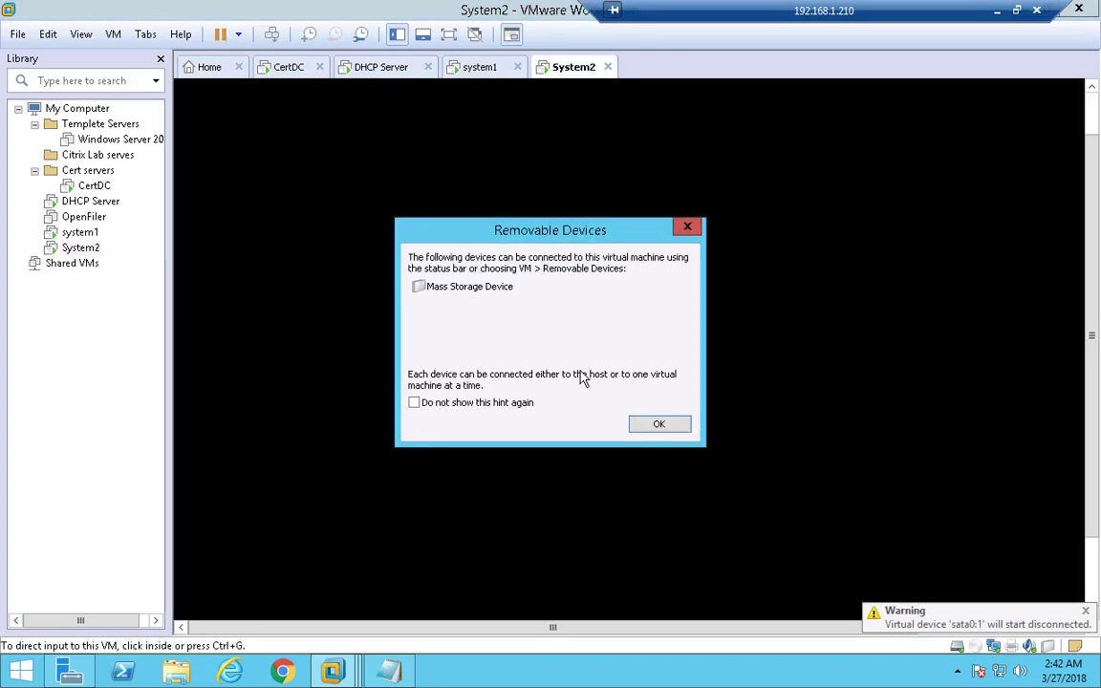
{"action": "left_click", "coordinate": [663, 429]}
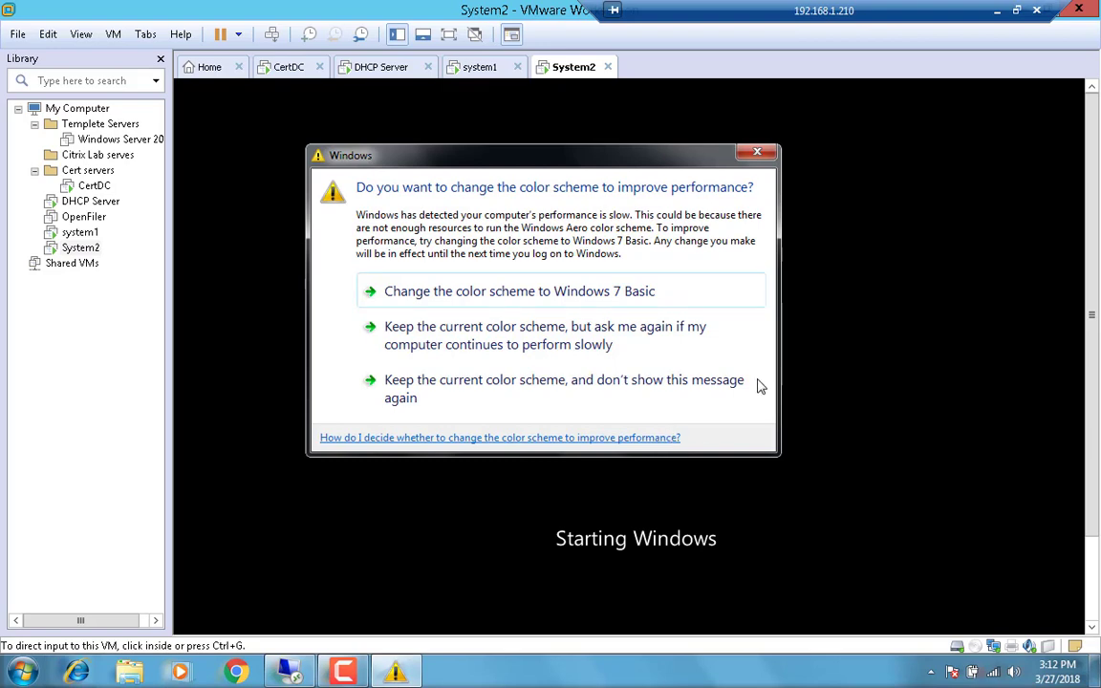
{"action": "left_click", "coordinate": [693, 300]}
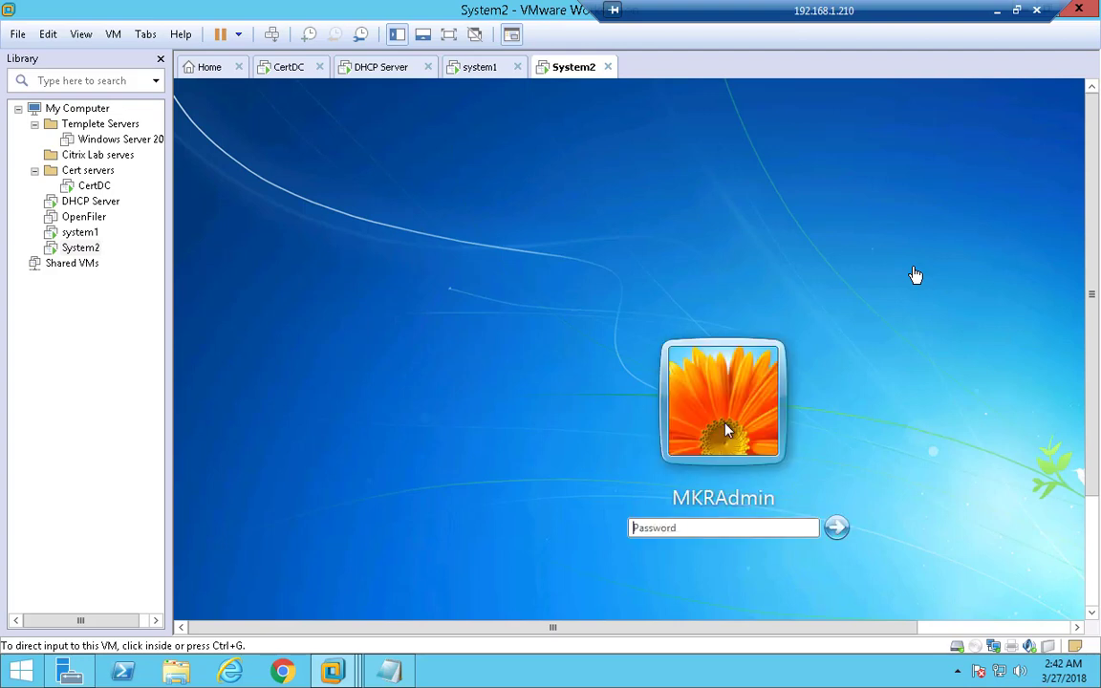
Enter the account password to sign in to System2
{"action": "left_click", "coordinate": [754, 527]}
{"action": "type", "text": "••"}
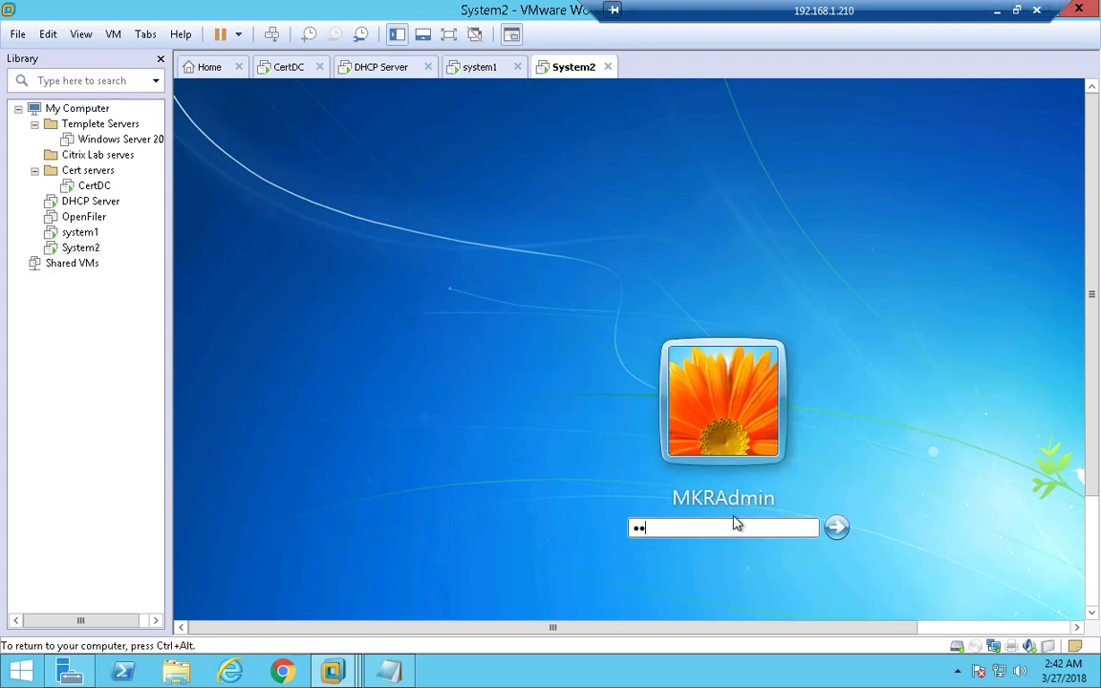
{"action": "type", "text": "••••••"}
{"action": "key", "text": "Return"}
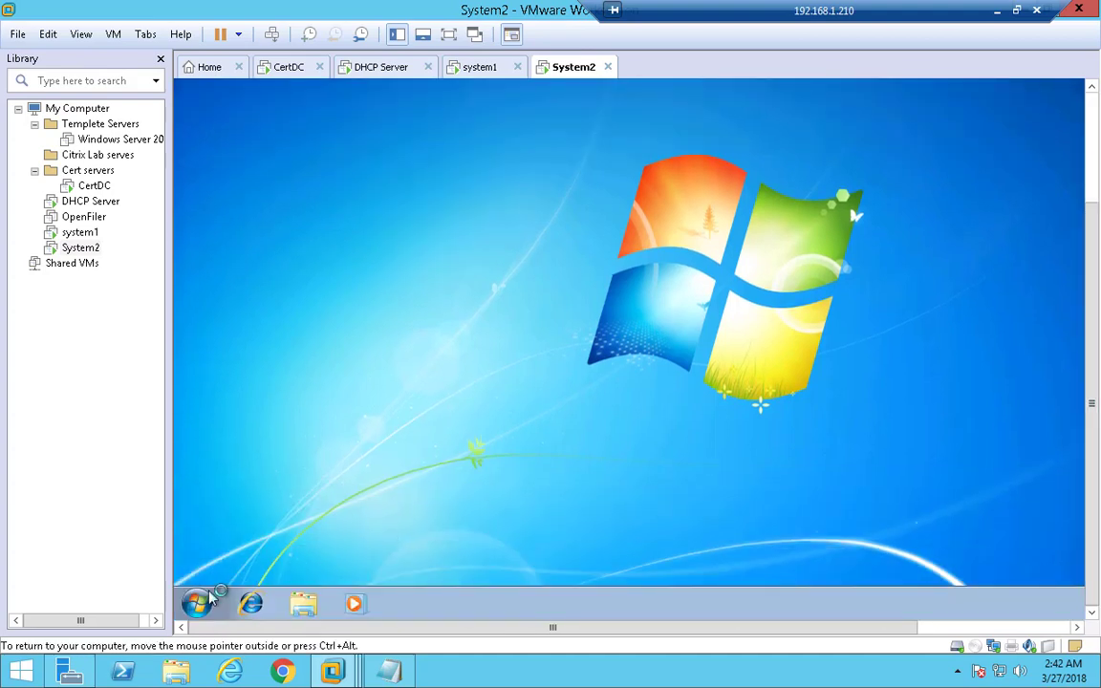
Open Network Connections via ncpa.cpl and check the connection details, showing 169.254.149.184
{"action": "left_click", "coordinate": [202, 600]}
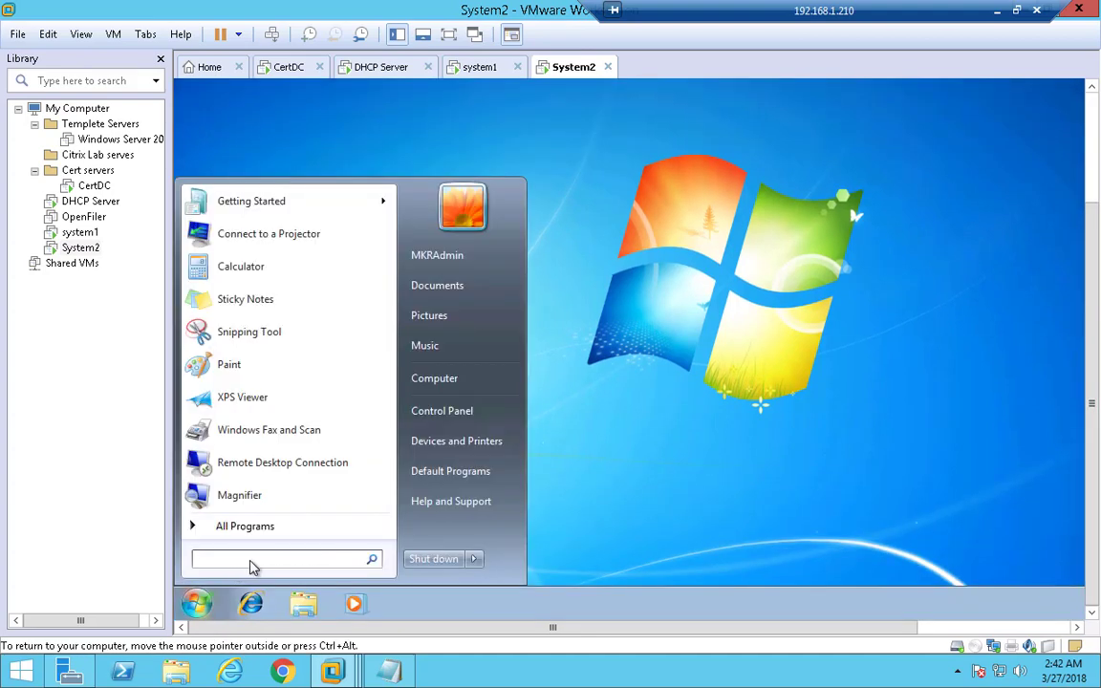
{"action": "type", "text": "ncpa.cpl"}
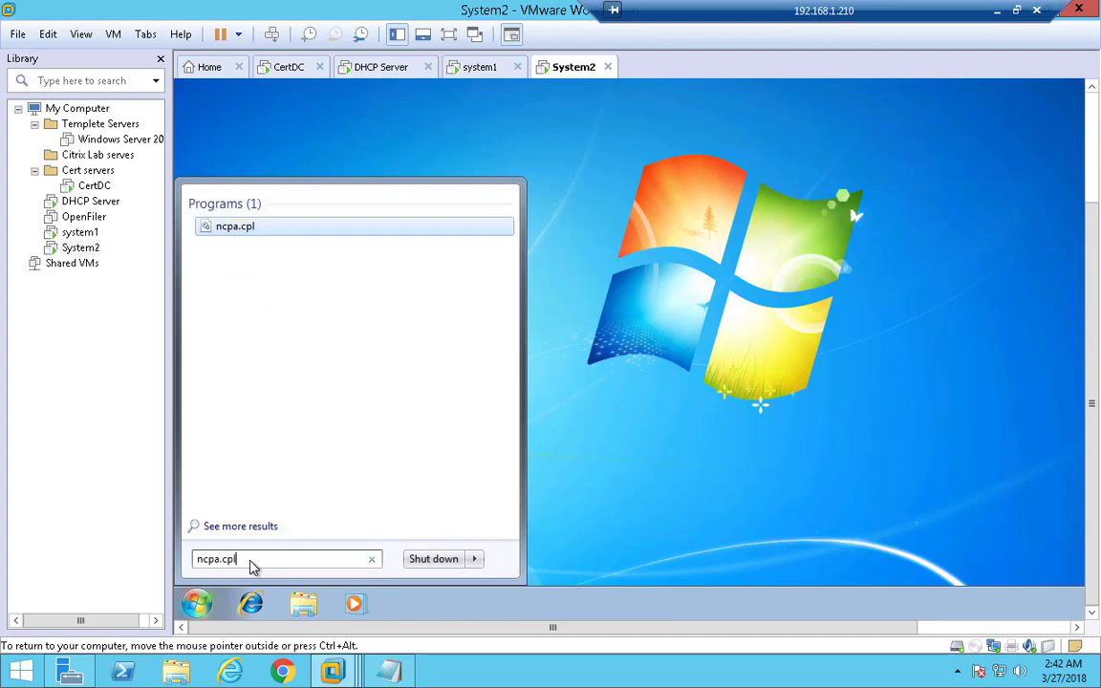
{"action": "key", "text": "Return"}
{"action": "right_click", "coordinate": [421, 133]}
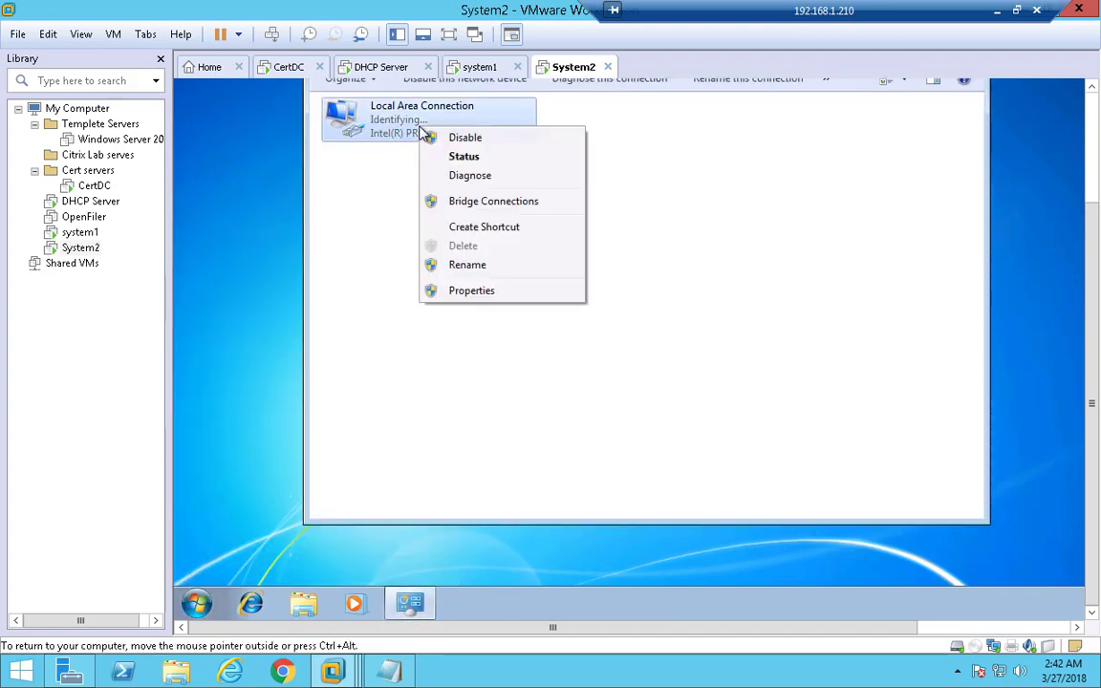
{"action": "left_click", "coordinate": [474, 157]}
{"action": "left_click", "coordinate": [628, 258]}
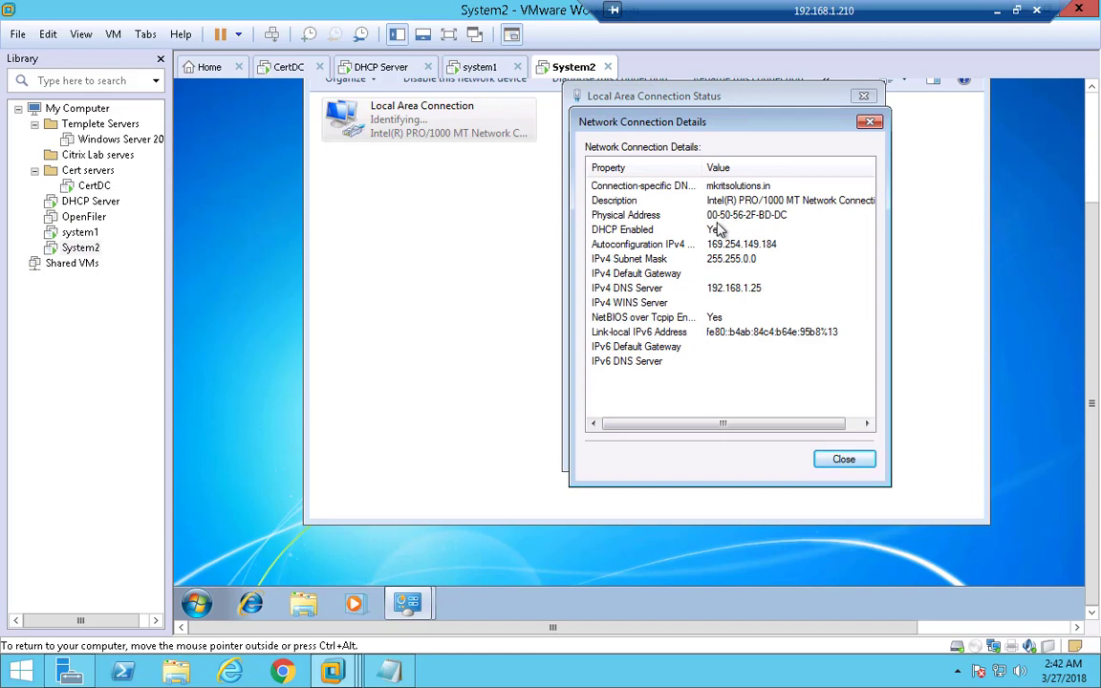
{"action": "left_click", "coordinate": [869, 121]}
{"action": "left_click", "coordinate": [863, 95]}
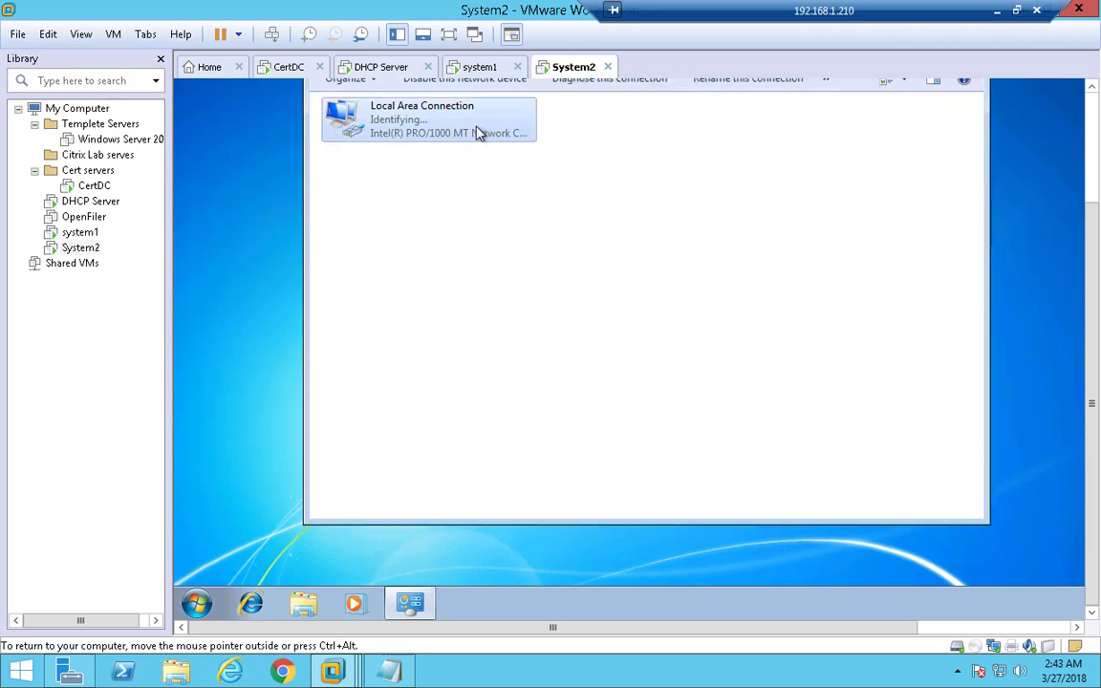
Recheck the details, confirming MAC 00-50-56-2F-BD-DC with no DHCP lease, then switch to DHCP Server
{"action": "right_click", "coordinate": [476, 133]}
{"action": "left_click", "coordinate": [511, 160]}
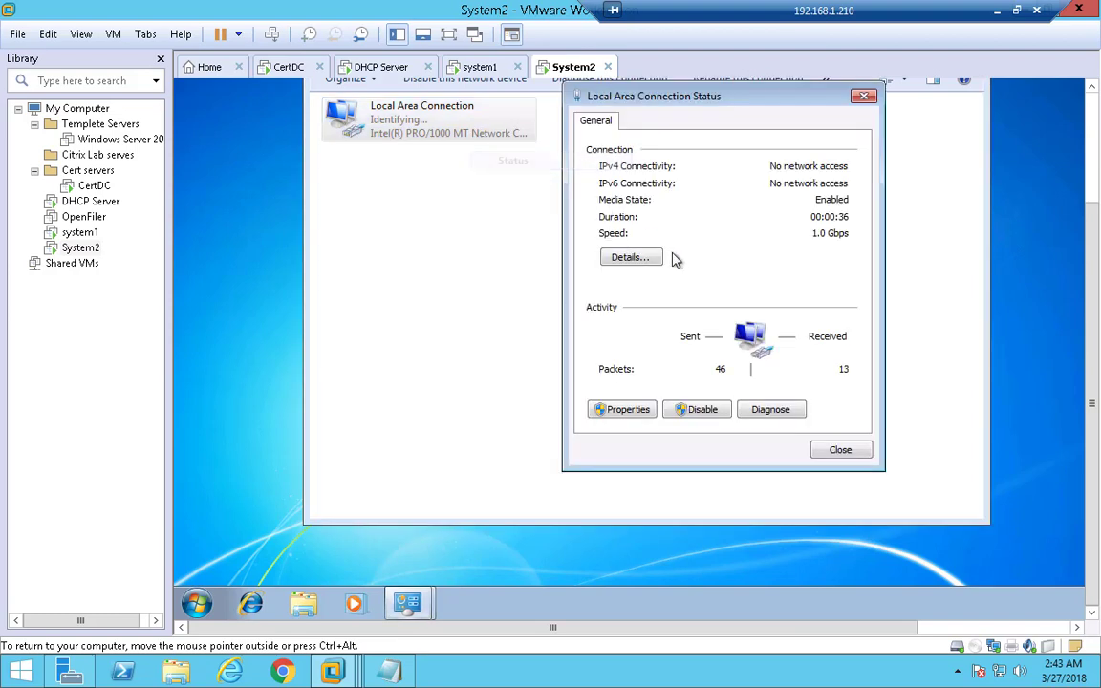
{"action": "left_click", "coordinate": [631, 258]}
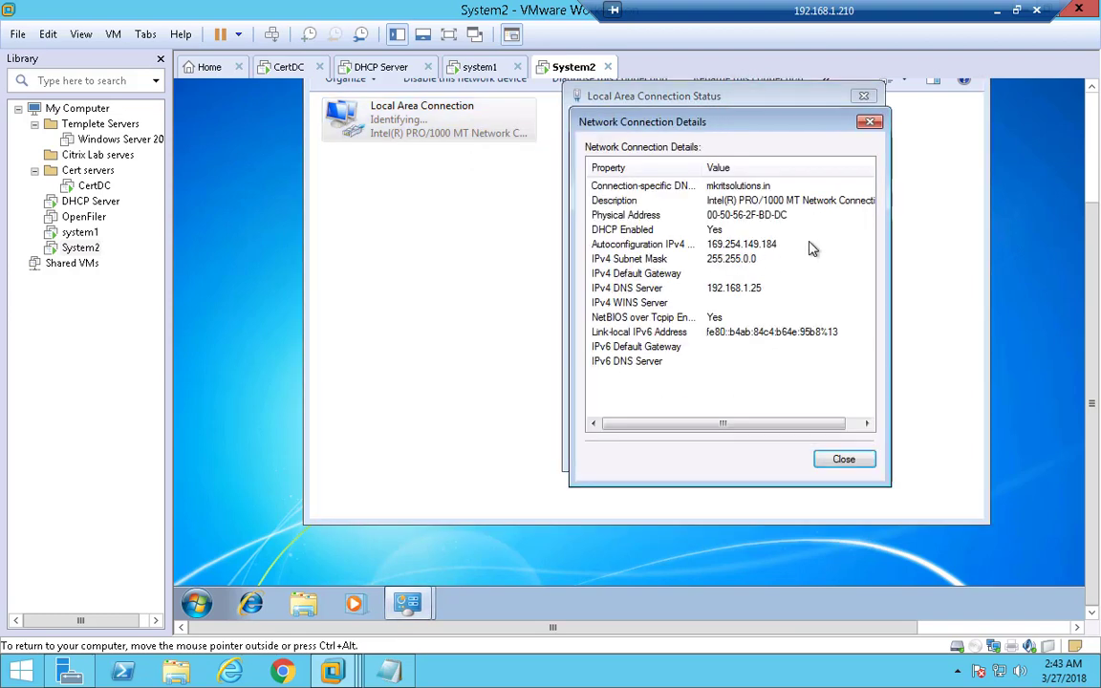
{"action": "left_click", "coordinate": [869, 122]}
{"action": "left_click", "coordinate": [861, 96]}
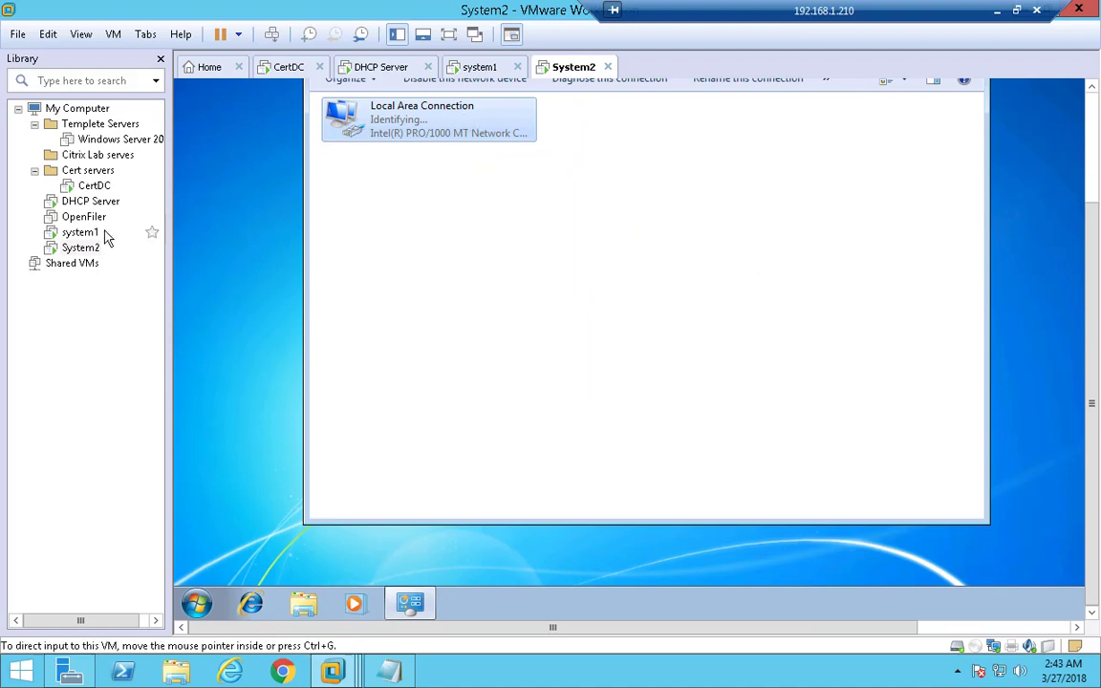
{"action": "left_click", "coordinate": [86, 203]}
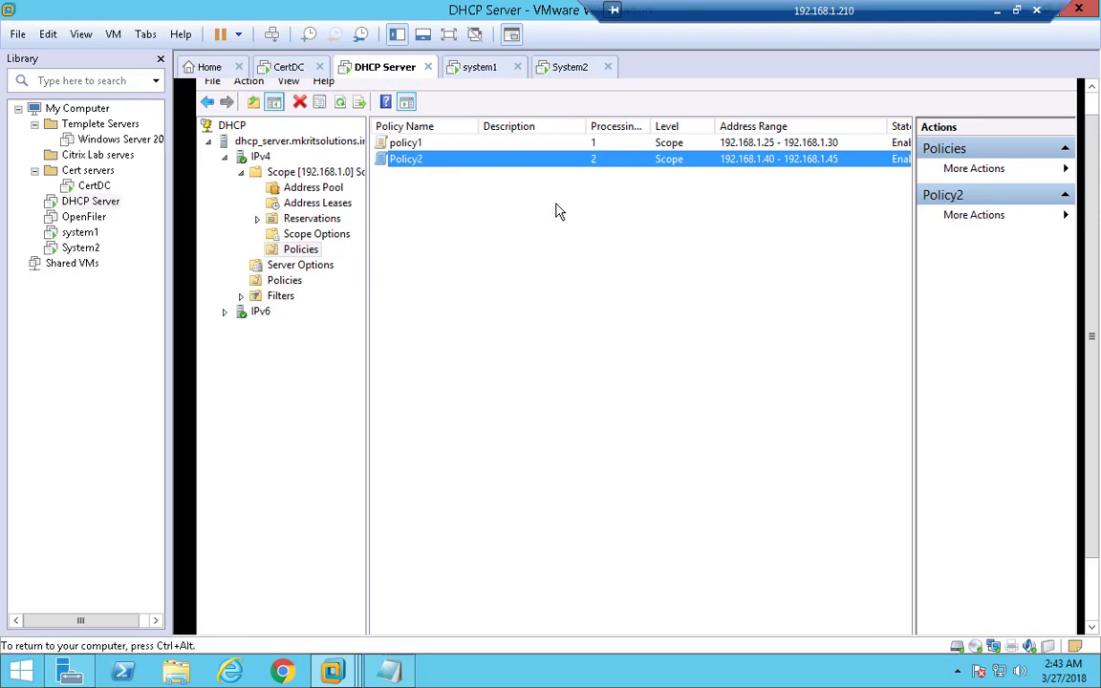
{"action": "right_click", "coordinate": [467, 163]}
{"action": "left_click", "coordinate": [533, 277]}
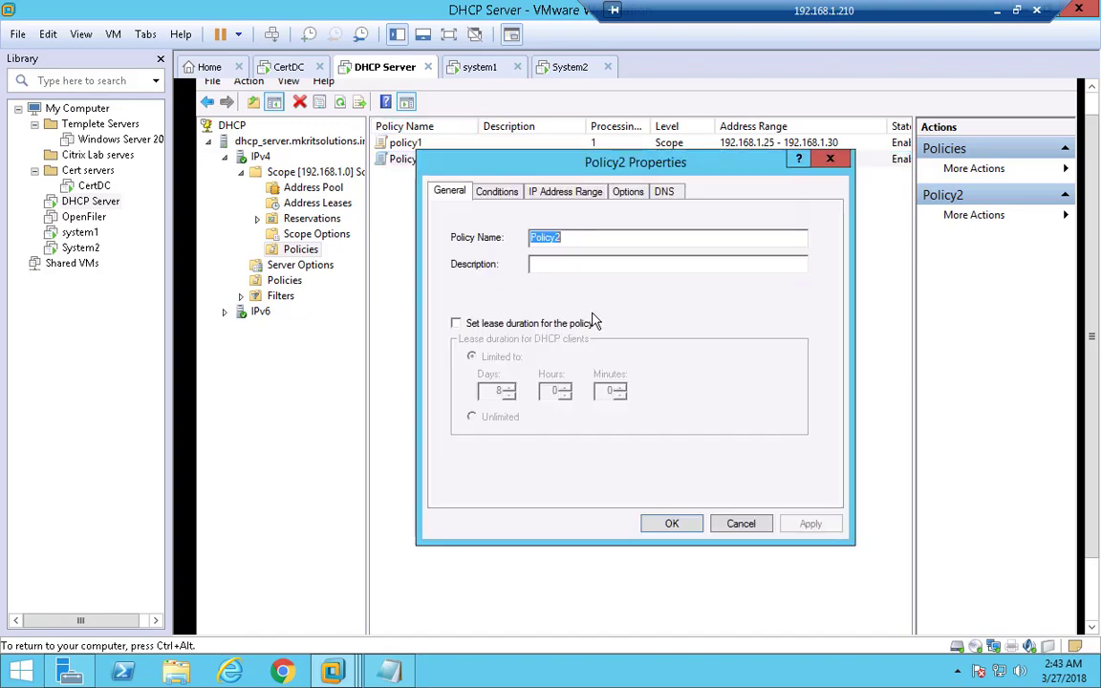
{"action": "left_click", "coordinate": [497, 191]}
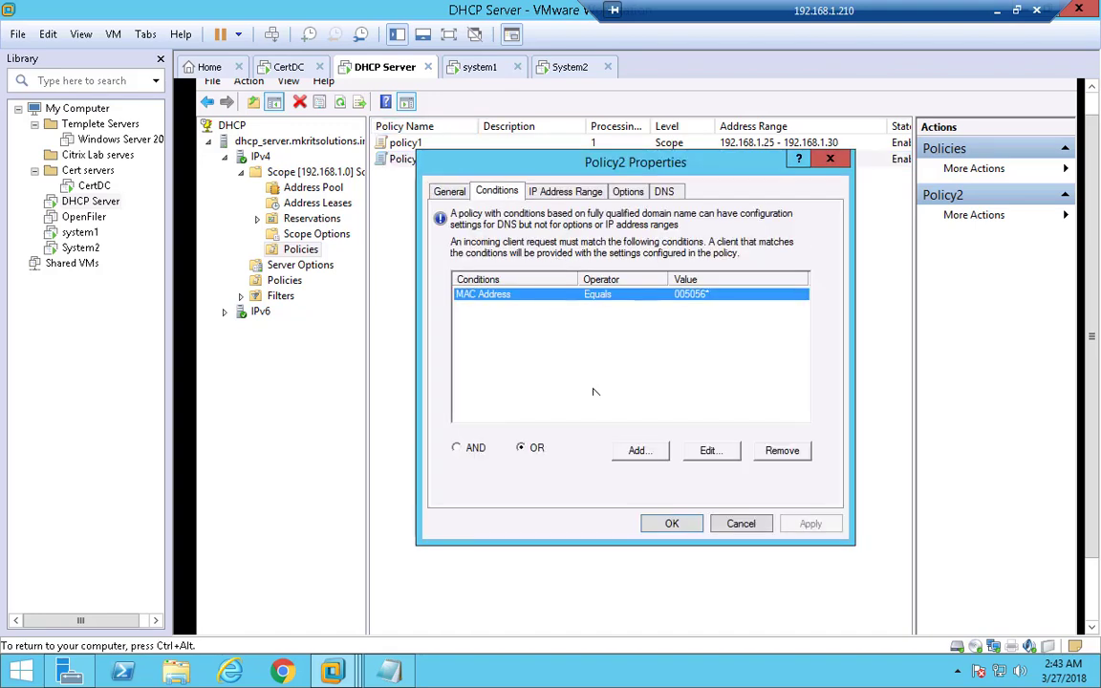
{"action": "left_click", "coordinate": [708, 455]}
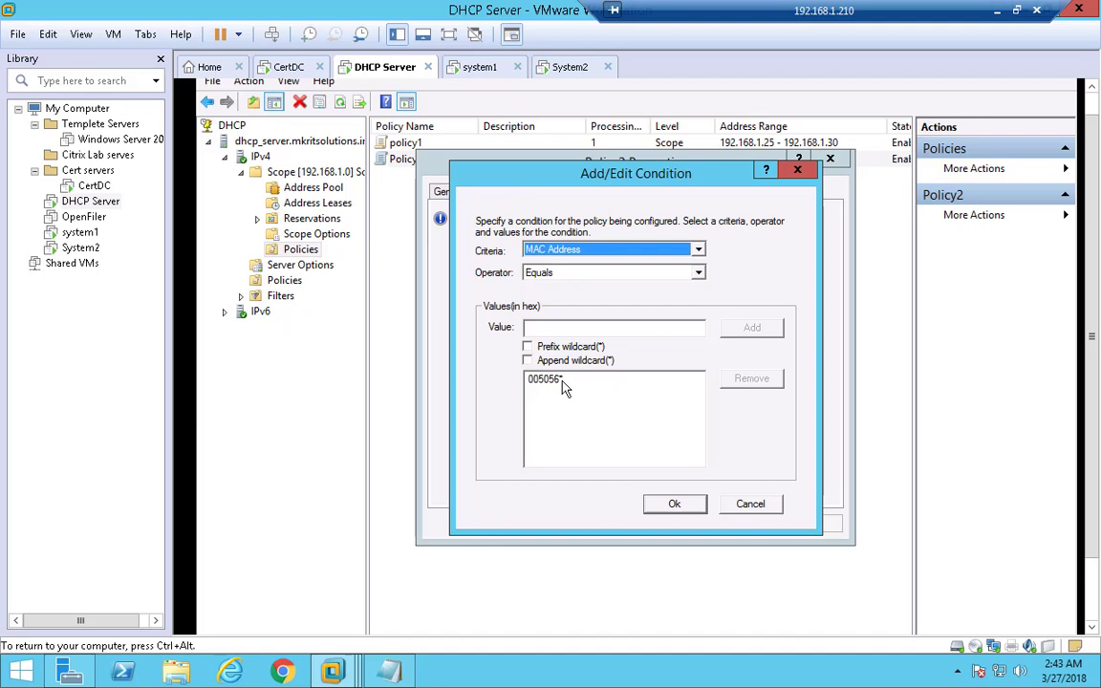
{"action": "left_click", "coordinate": [735, 509]}
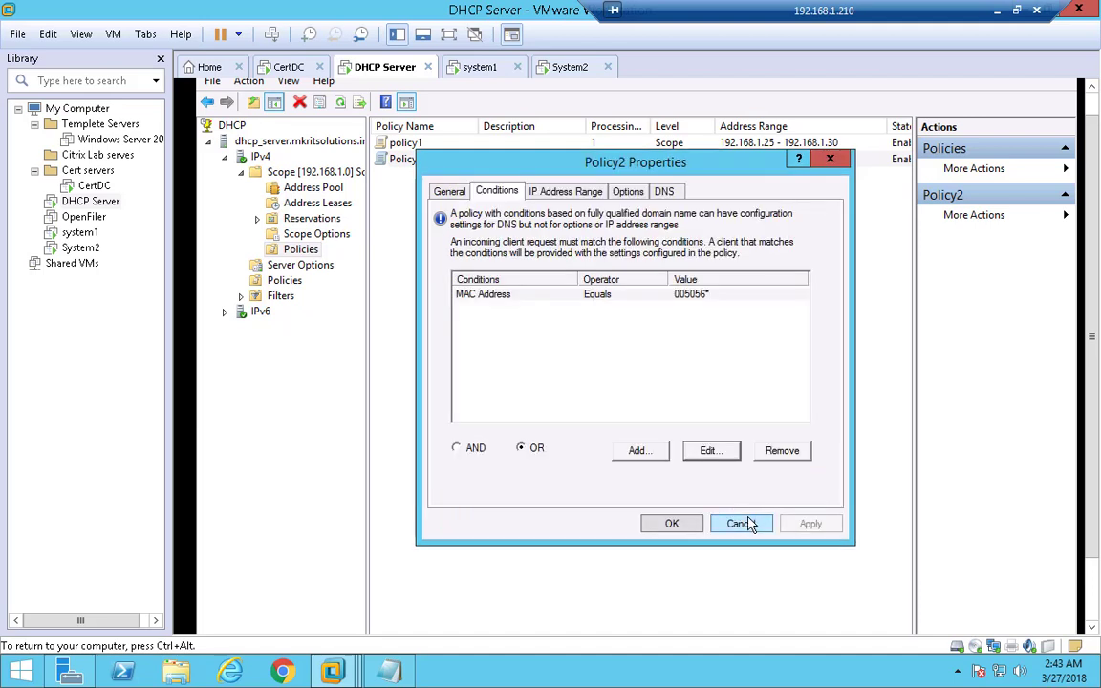
{"action": "left_click", "coordinate": [744, 521]}
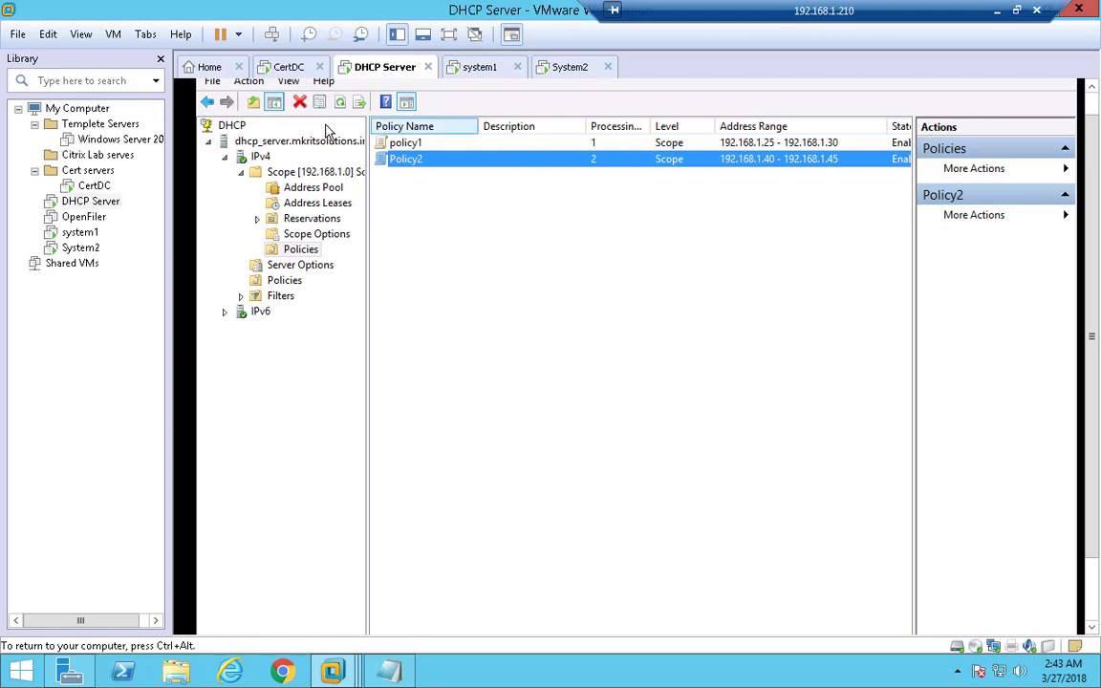
Switch to System2 and check the Local Area Connection's current details
{"action": "left_click", "coordinate": [81, 248]}
{"action": "right_click", "coordinate": [414, 238]}
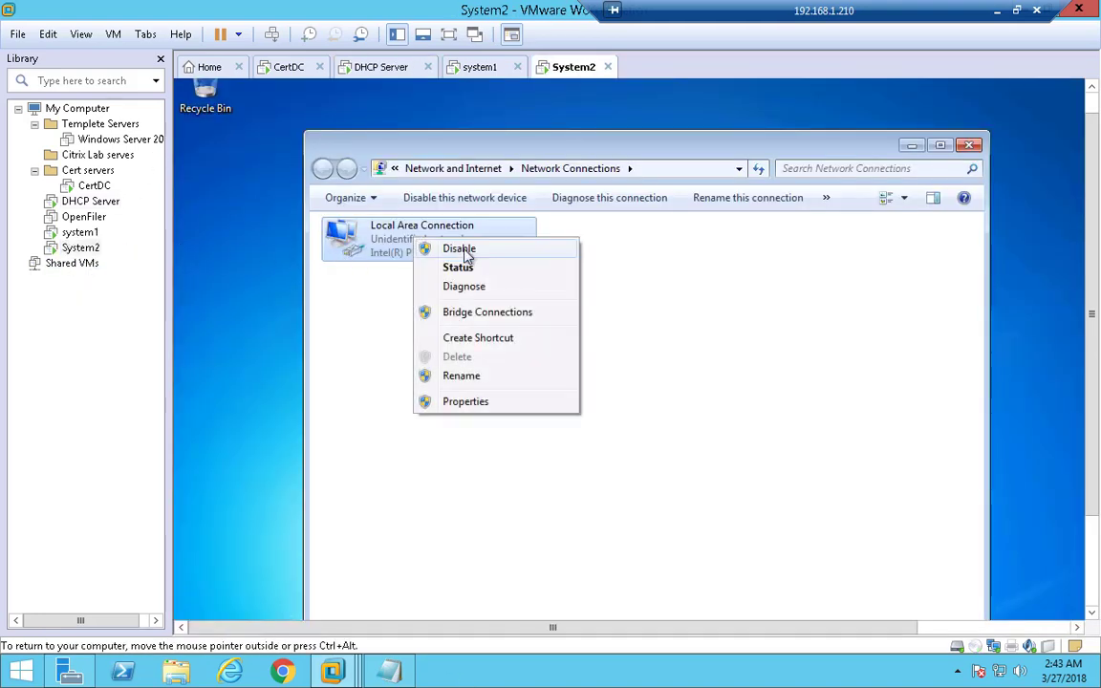
{"action": "left_click", "coordinate": [468, 268]}
{"action": "left_click", "coordinate": [632, 378]}
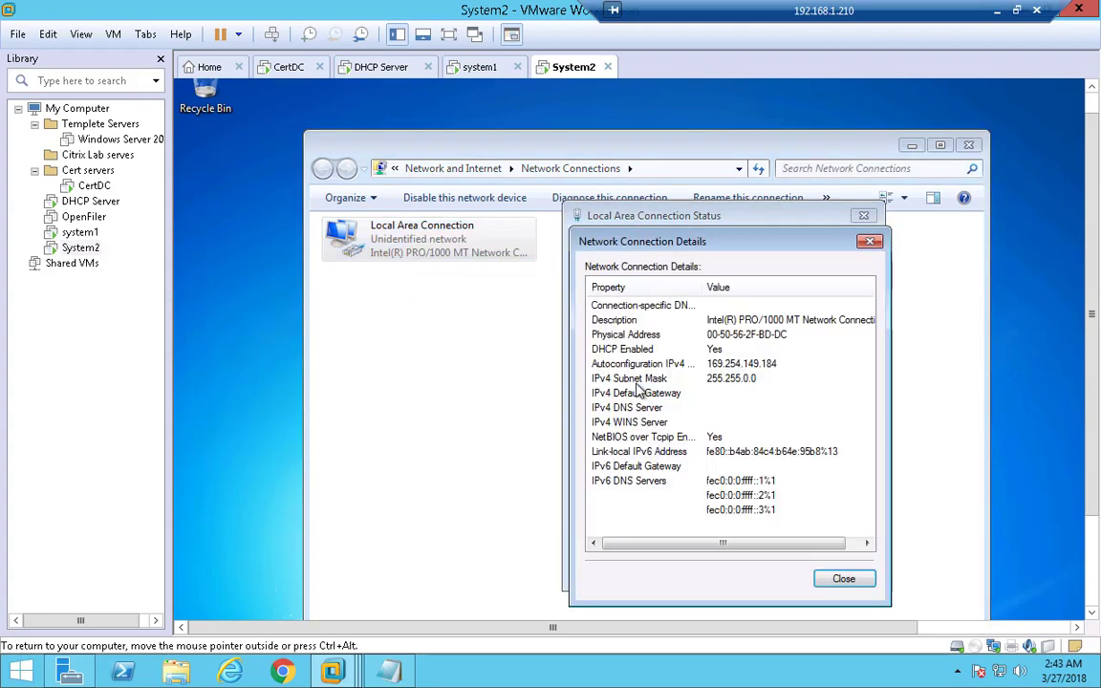
{"action": "left_click", "coordinate": [870, 241]}
{"action": "left_click", "coordinate": [862, 215]}
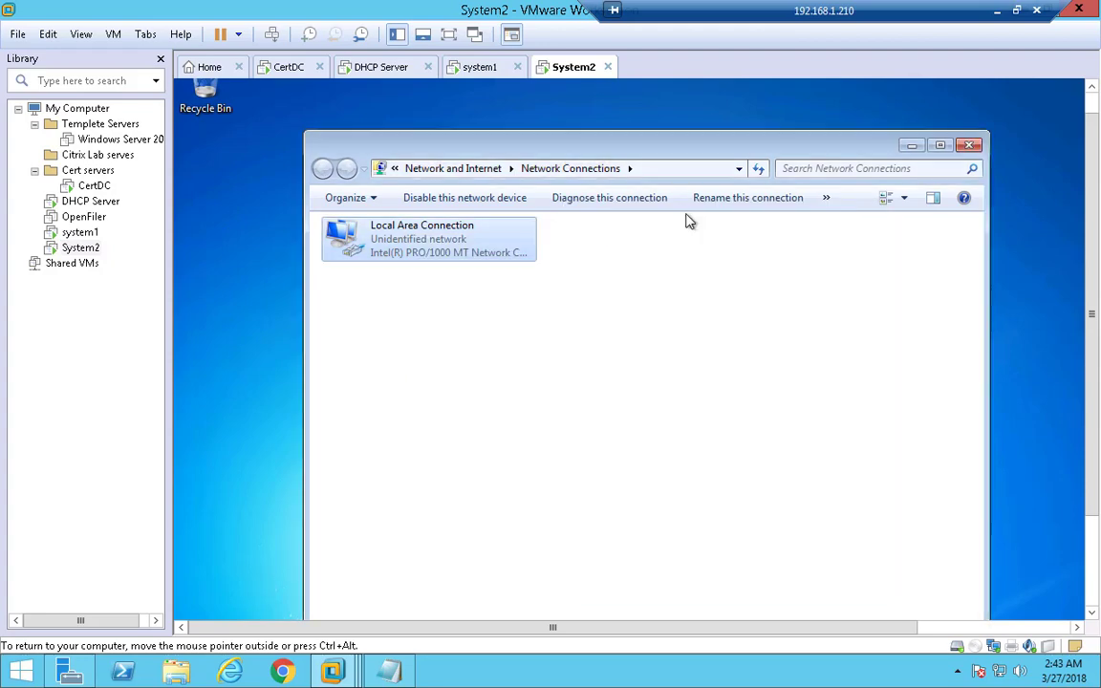
Disable and re-enable System2's Local Area Connection
{"action": "right_click", "coordinate": [451, 240]}
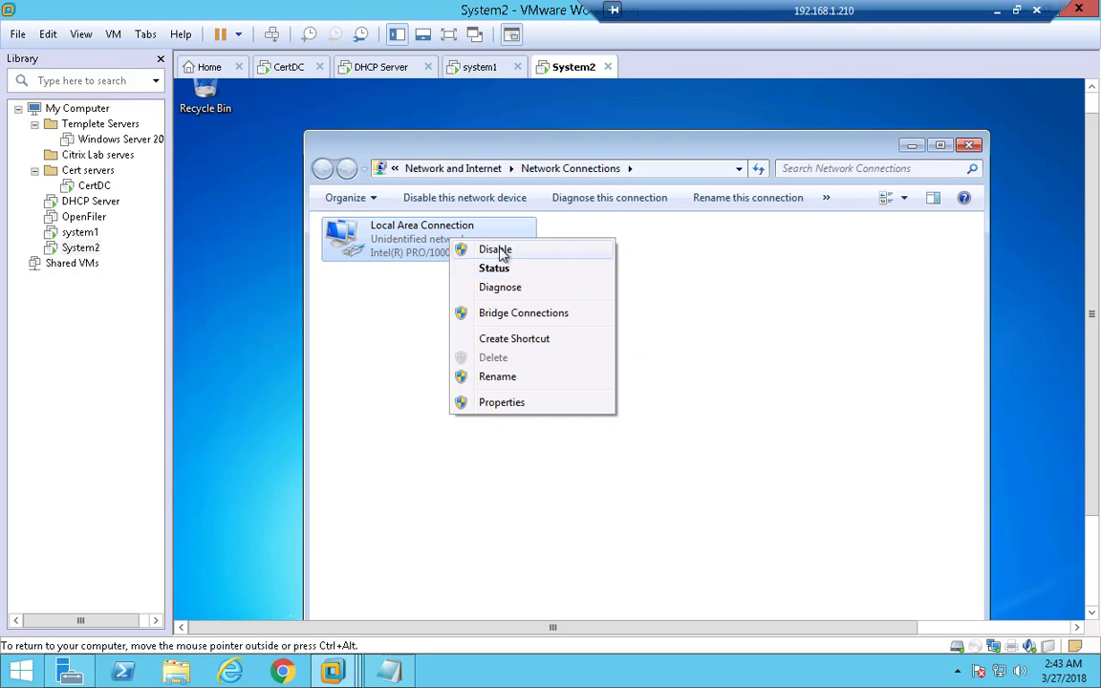
{"action": "left_click", "coordinate": [441, 252]}
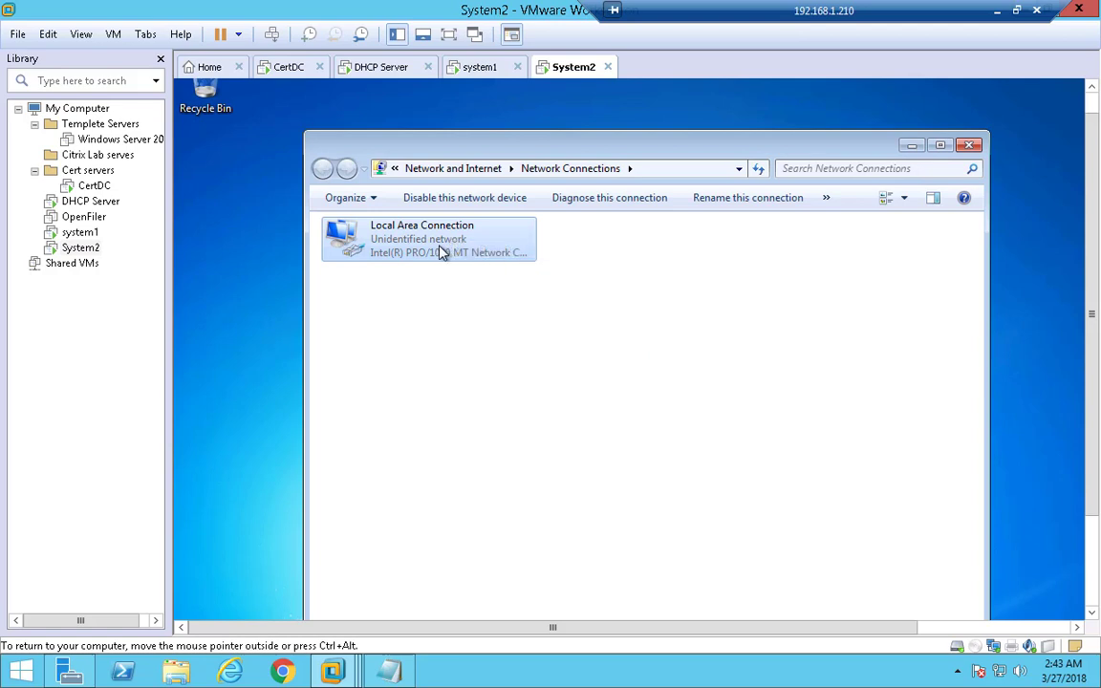
{"action": "right_click", "coordinate": [442, 251]}
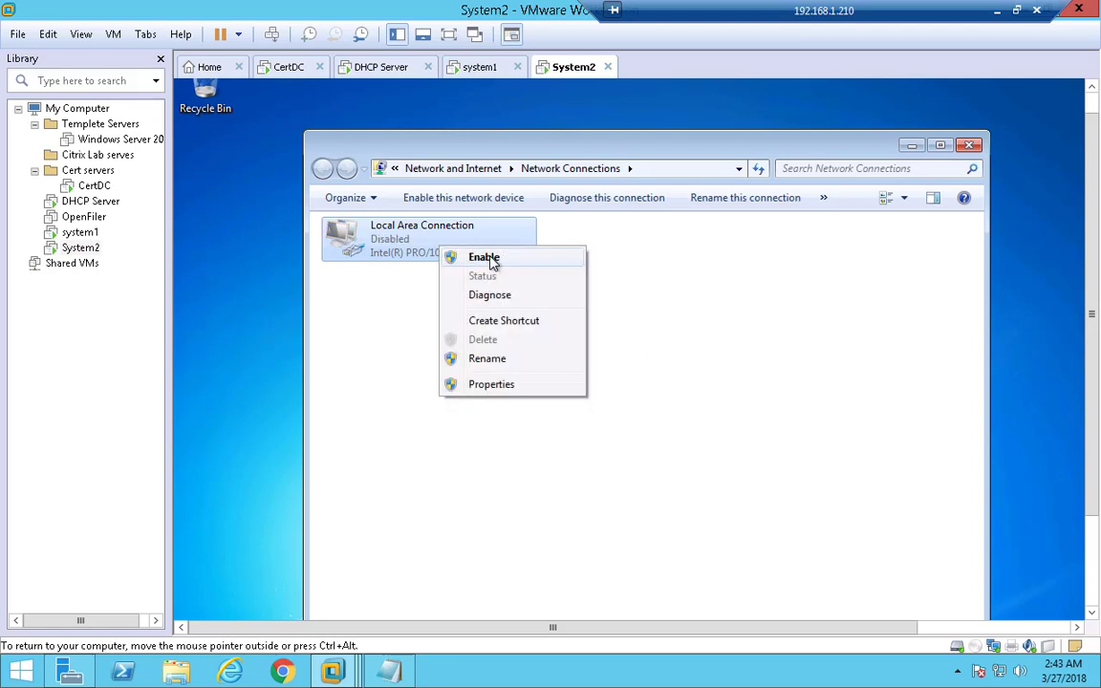
{"action": "left_click", "coordinate": [485, 257]}
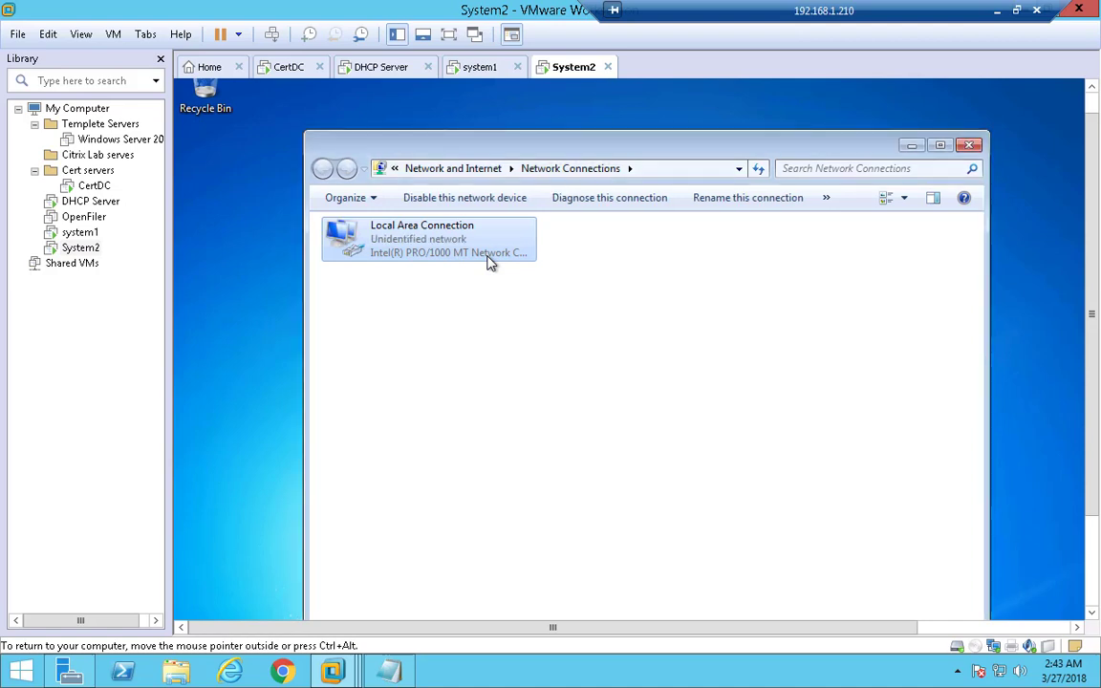
{"action": "left_click", "coordinate": [69, 248]}
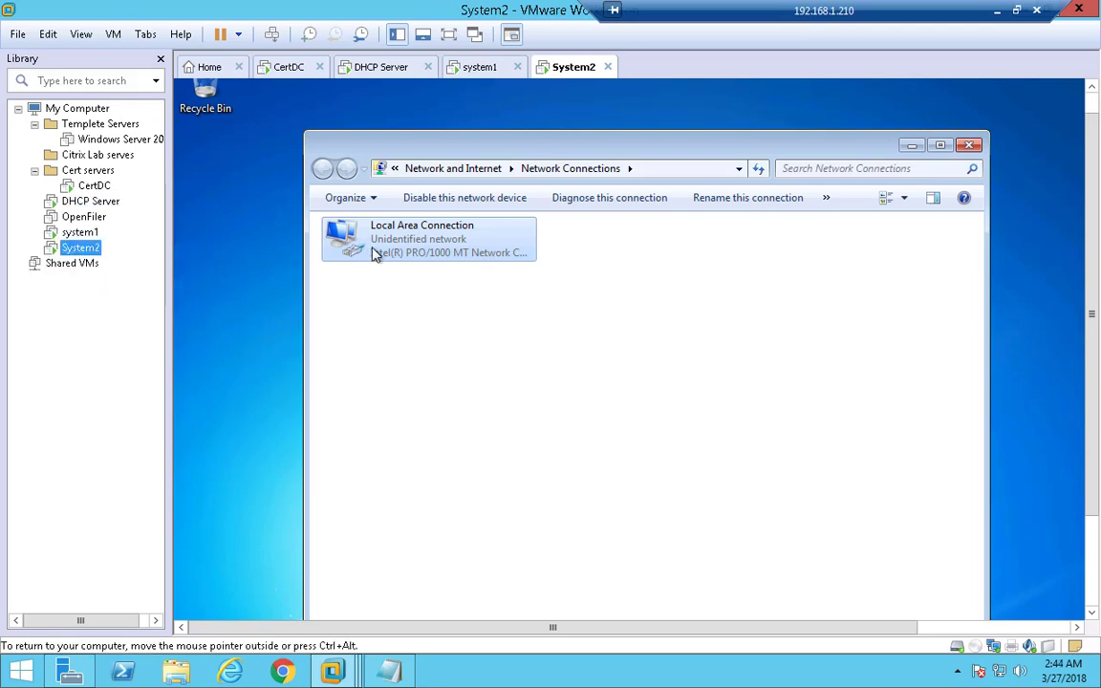
Check the connection details again, then start and cancel network diagnostics
{"action": "right_click", "coordinate": [374, 253]}
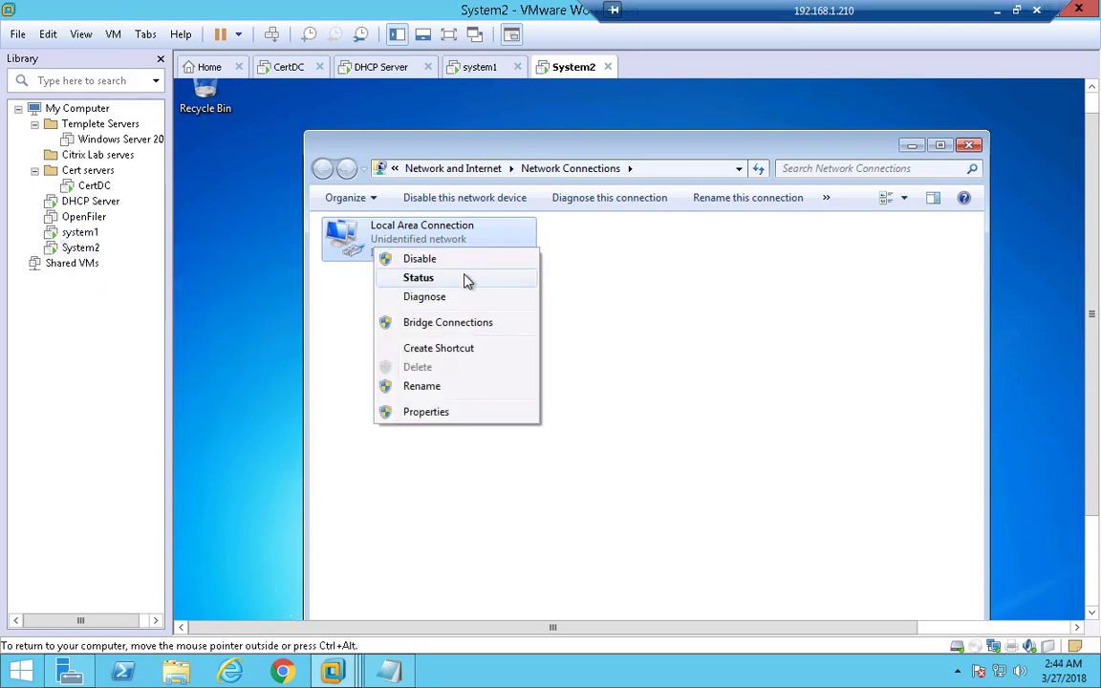
{"action": "left_click", "coordinate": [465, 278]}
{"action": "left_click", "coordinate": [621, 375]}
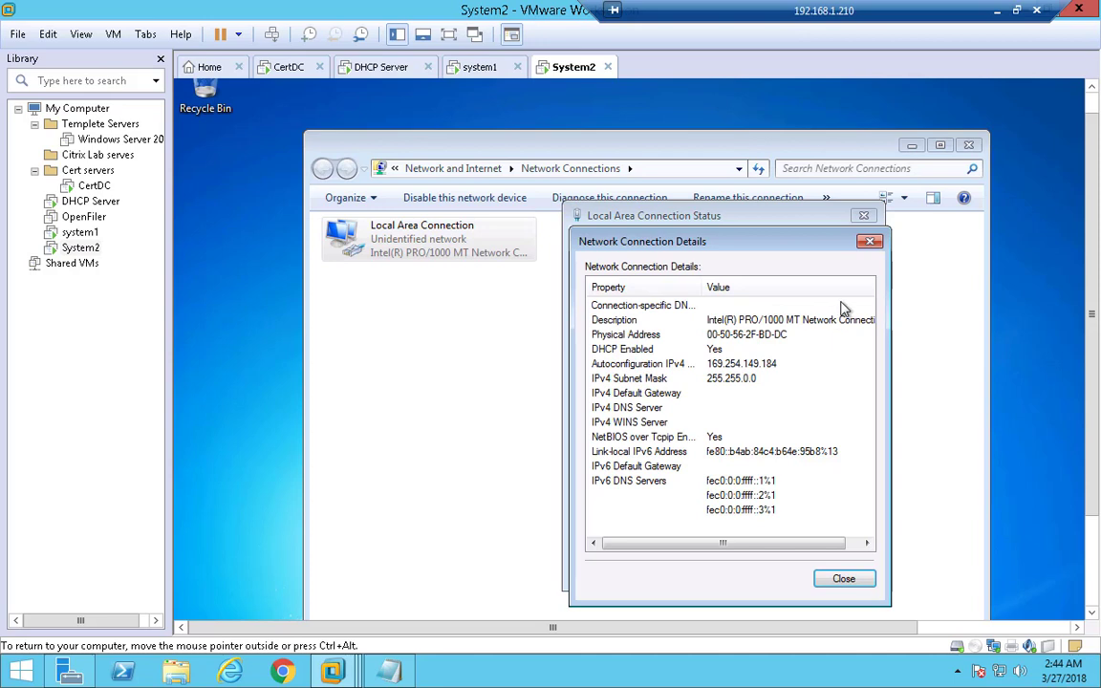
{"action": "left_click", "coordinate": [870, 241]}
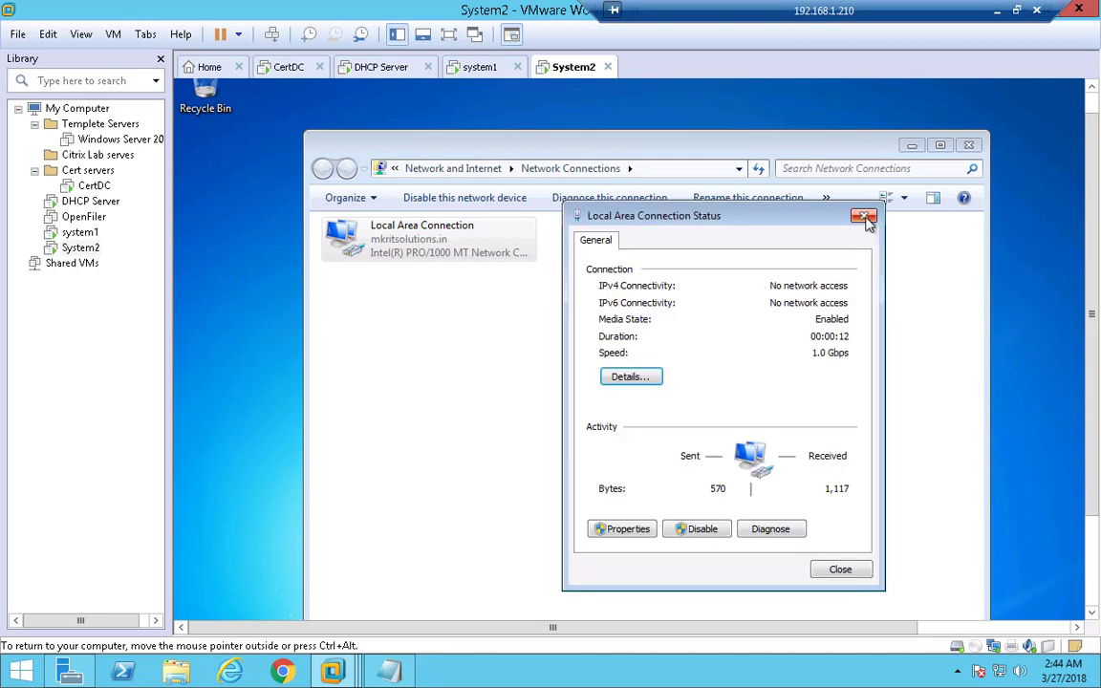
{"action": "left_click", "coordinate": [864, 216]}
{"action": "right_click", "coordinate": [456, 231]}
{"action": "left_click", "coordinate": [516, 276]}
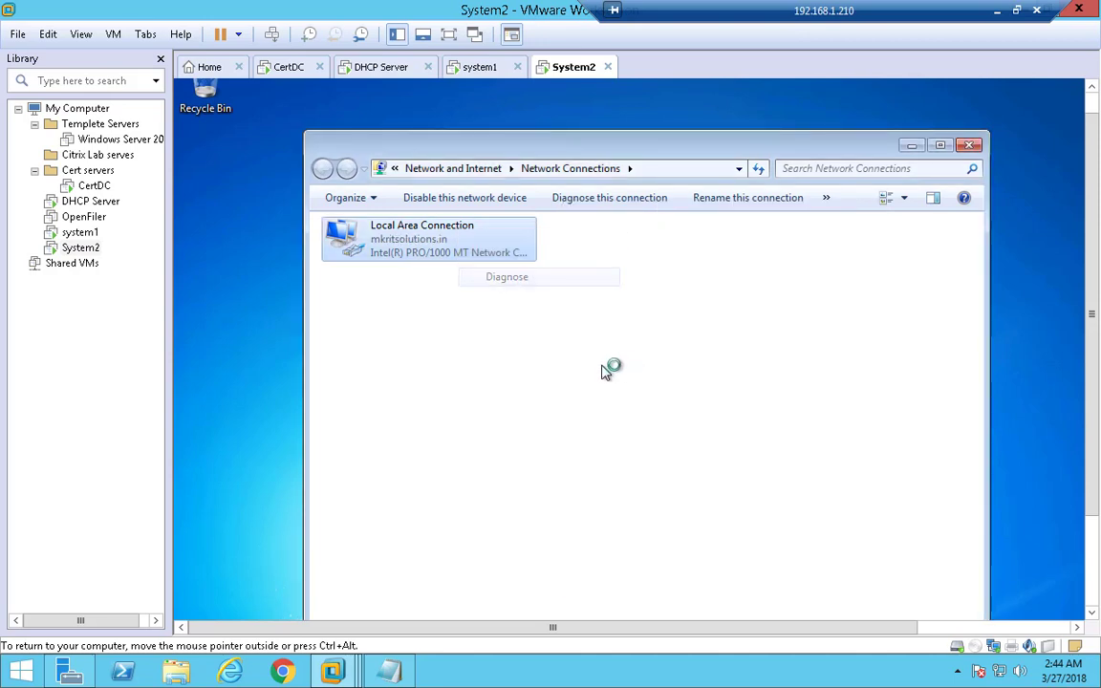
{"action": "left_click", "coordinate": [929, 546]}
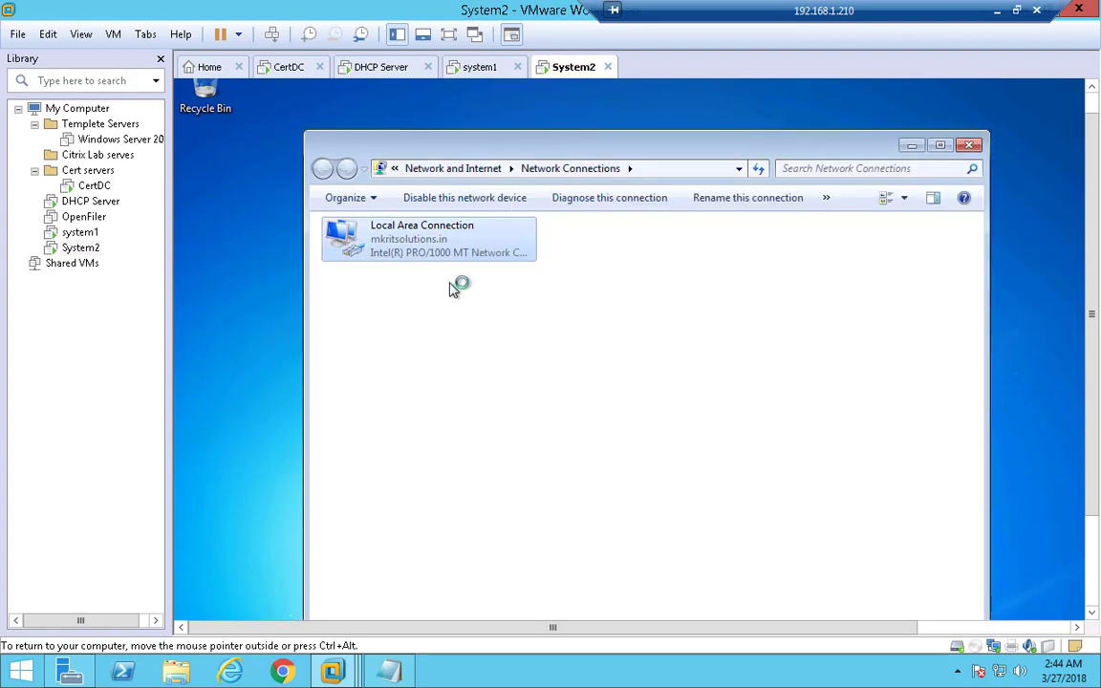
Verify the connection now holds 192.168.1.41 leased from DHCP server 192.168.1.40
{"action": "right_click", "coordinate": [414, 248]}
{"action": "left_click", "coordinate": [459, 274]}
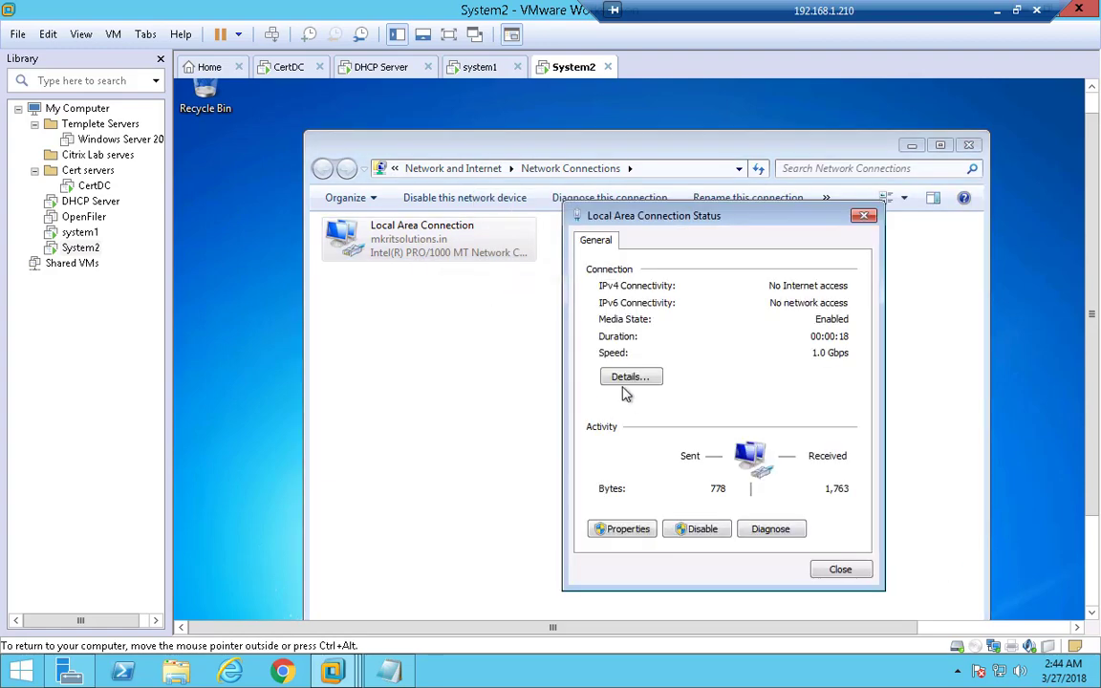
{"action": "left_click", "coordinate": [628, 380]}
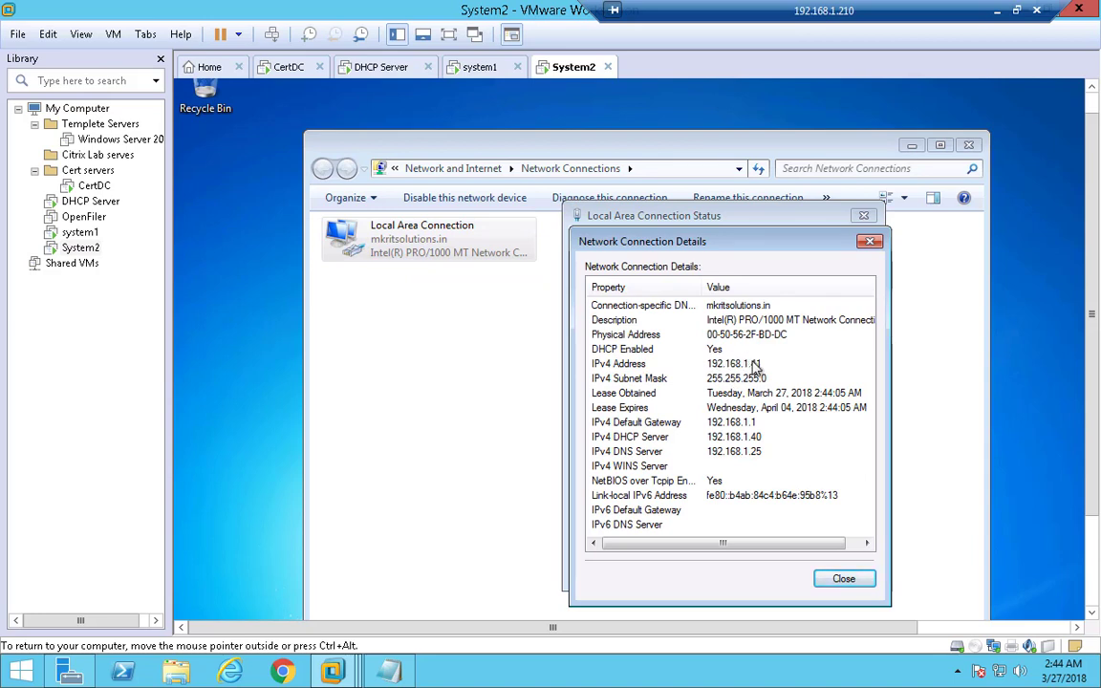
{"action": "left_click", "coordinate": [868, 240]}
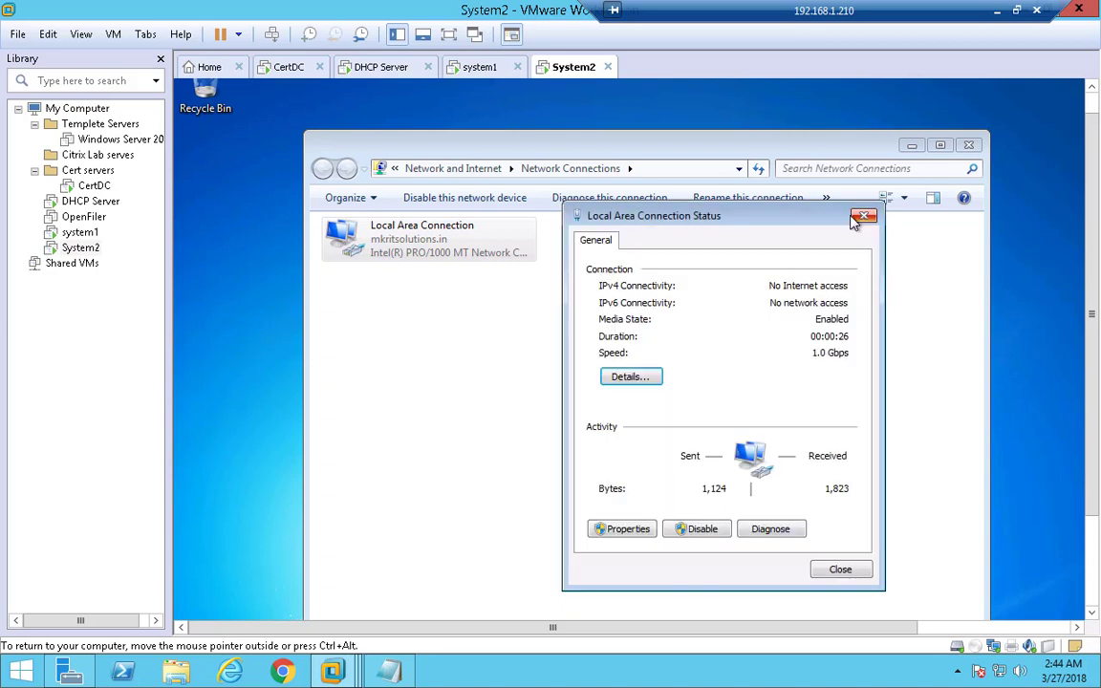
{"action": "left_click", "coordinate": [862, 217]}
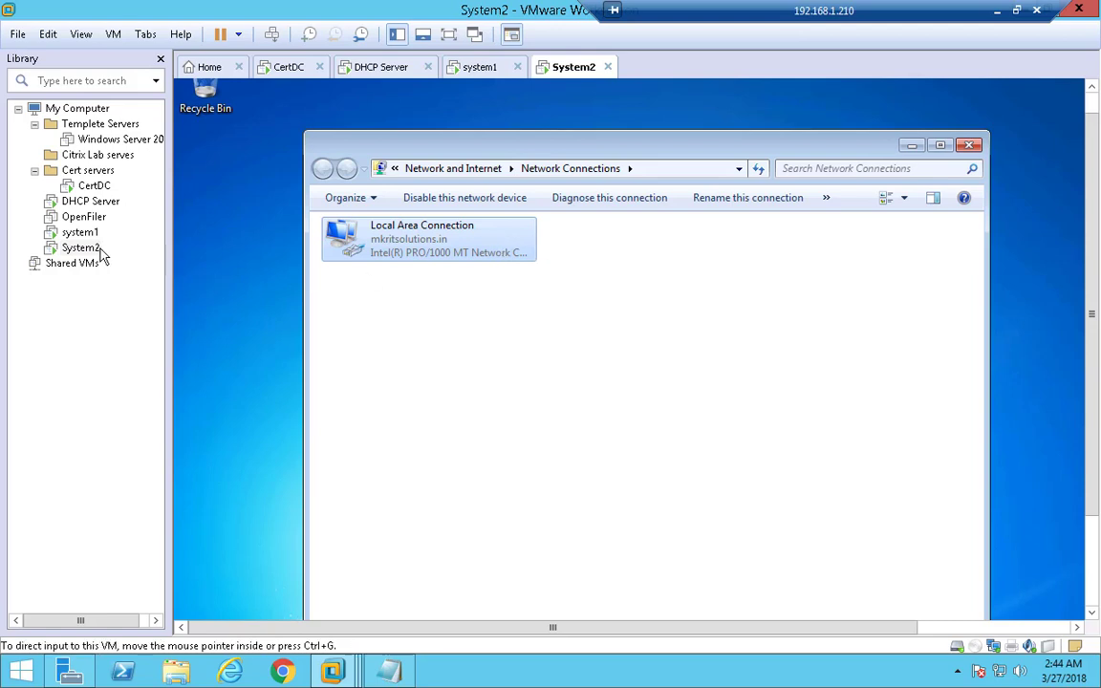
Switch to the DHCP Server VM, then minimize VMware Workstation to reveal the host desktop
{"action": "left_click", "coordinate": [91, 200]}
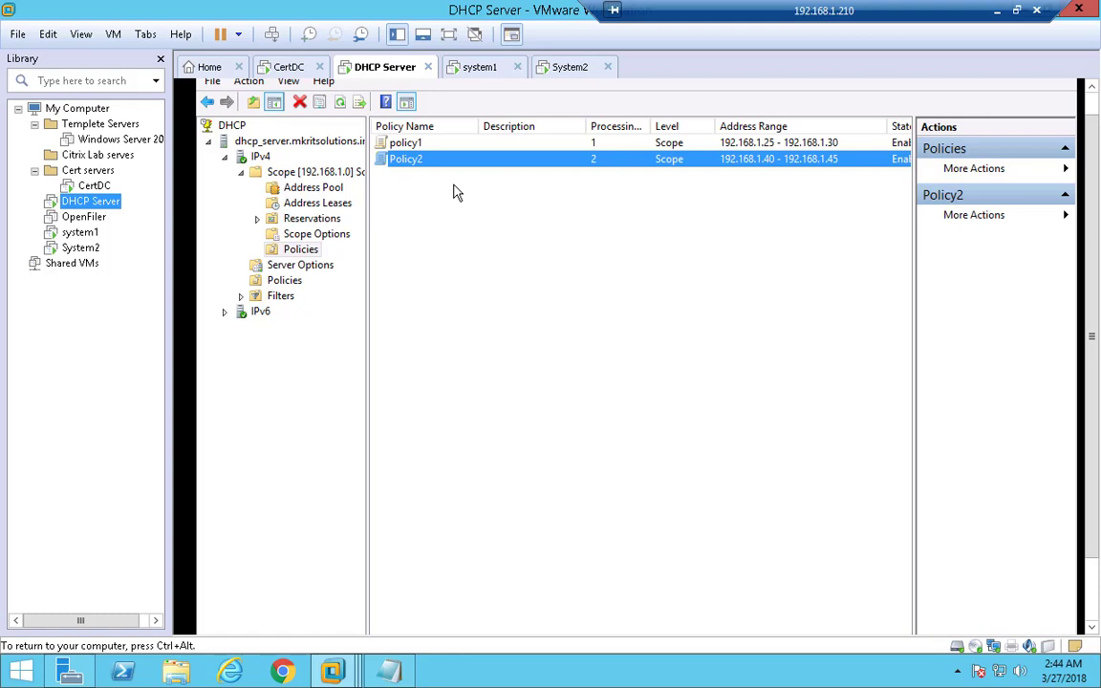
{"action": "left_click", "coordinate": [996, 12]}
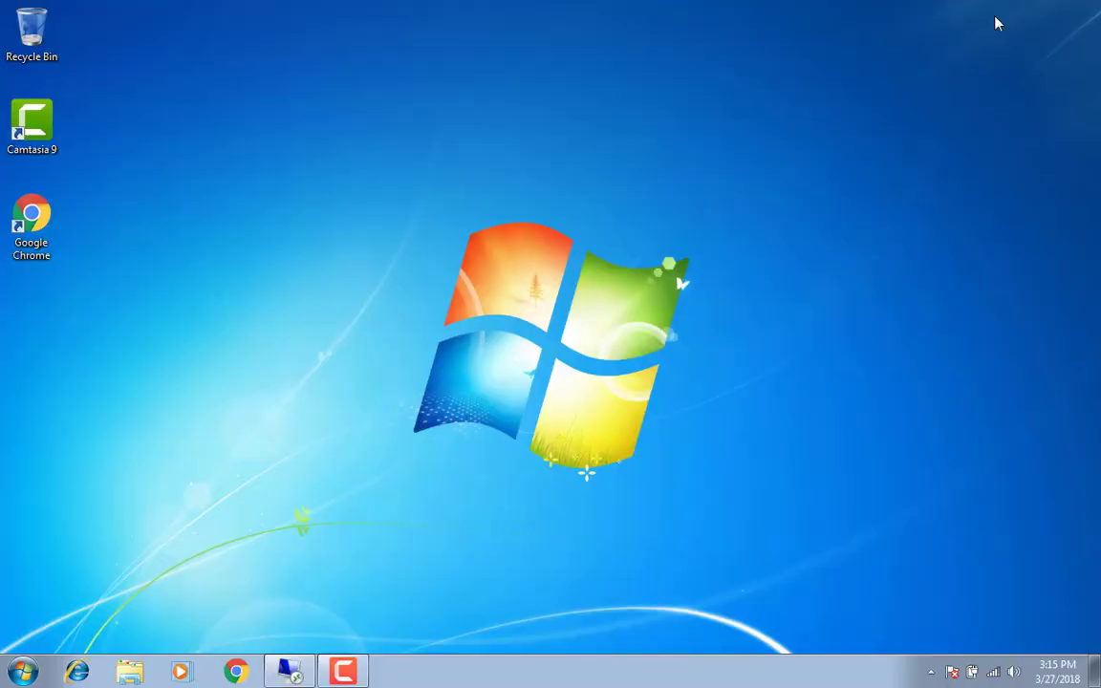